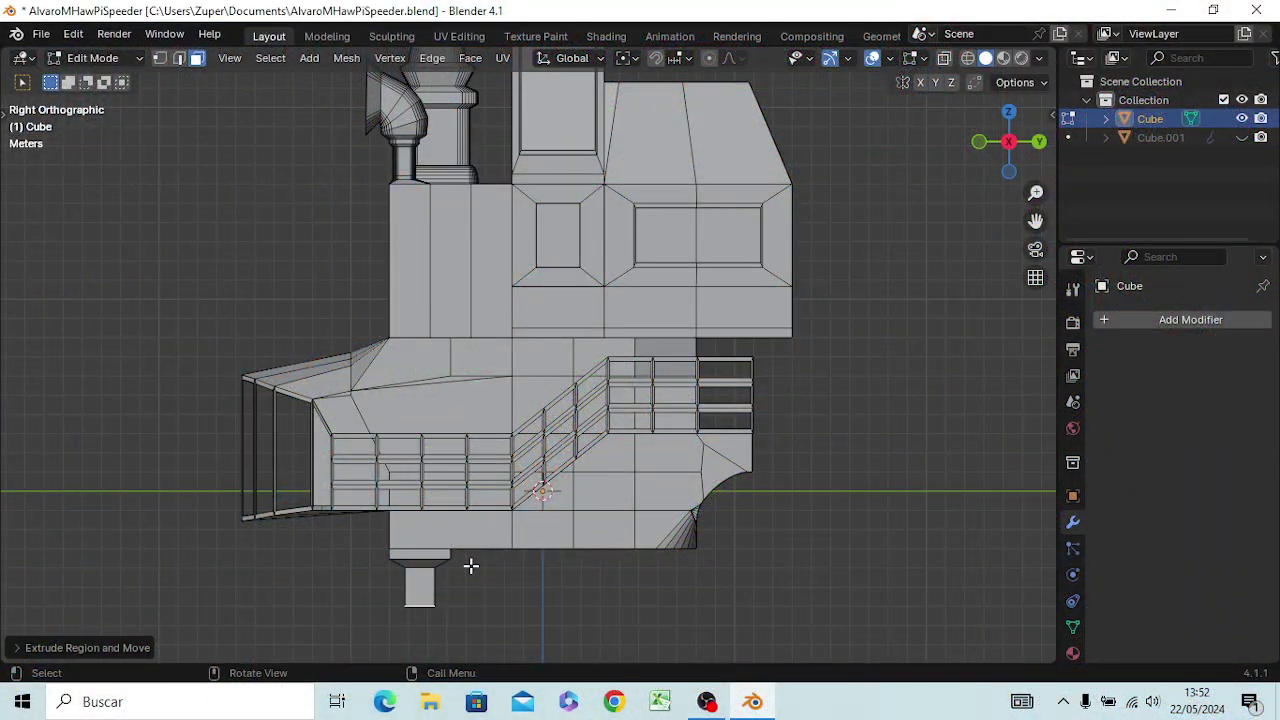
- Extrude the bottom block's end face downward, then undo the overlong extrusion
middle_click_drag(471, 566, 478, 430, "shift")
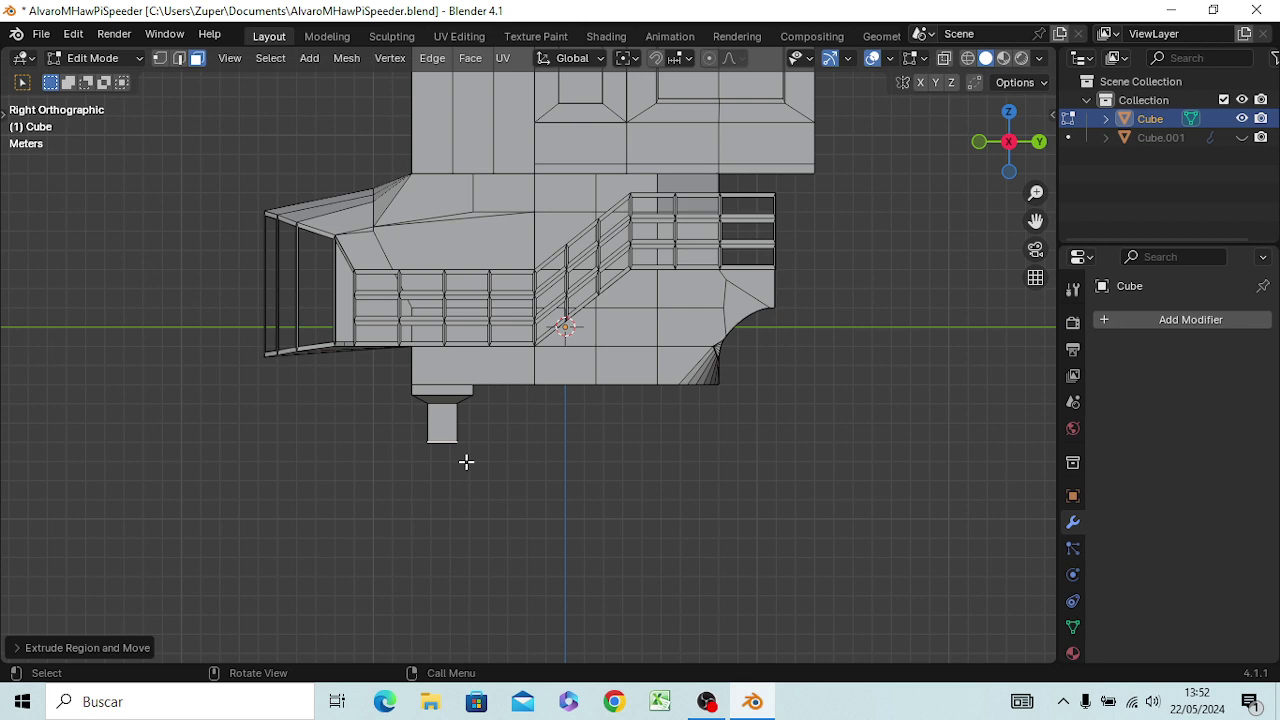
key("e")
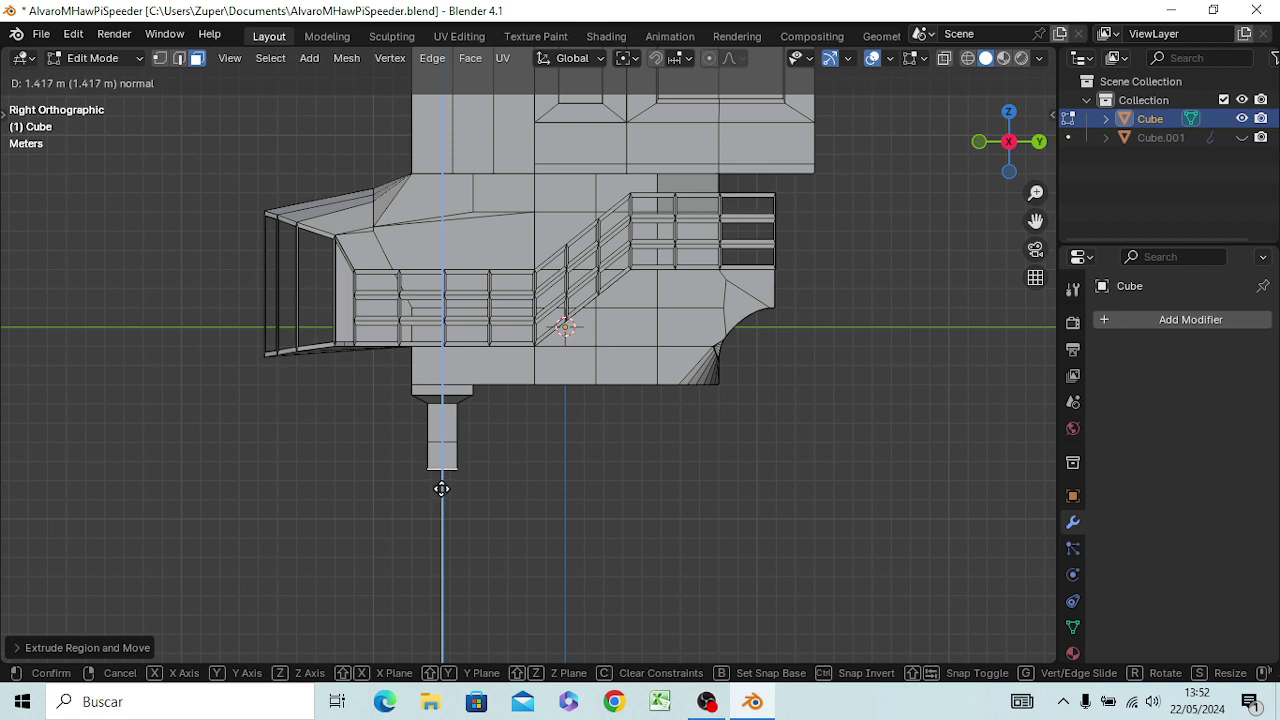
left_click(441, 488)
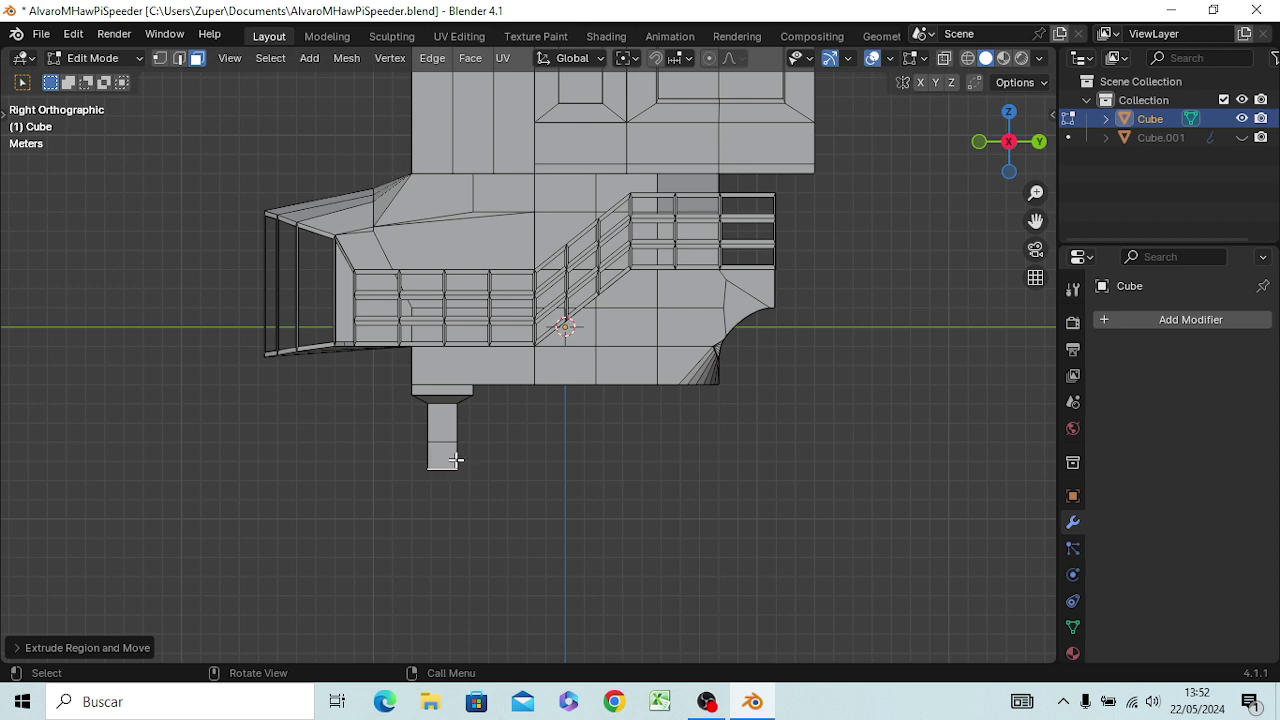
key("ctrl")
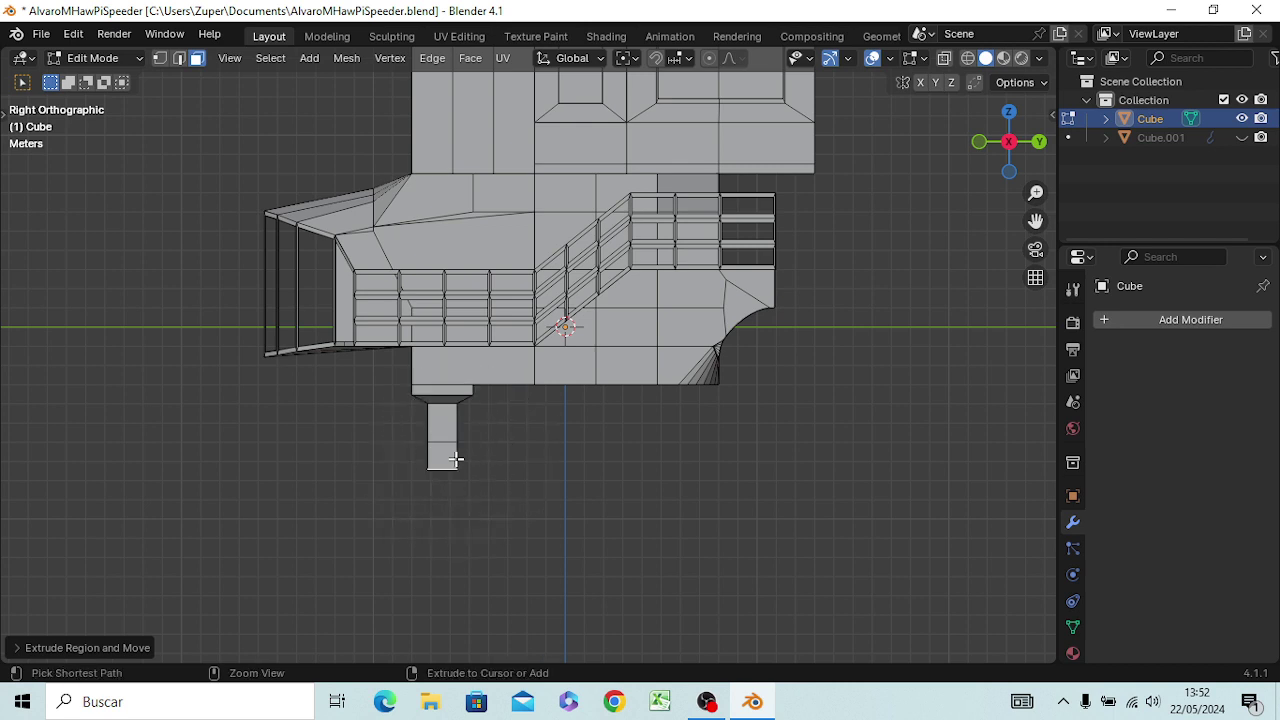
key("ctrl+z")
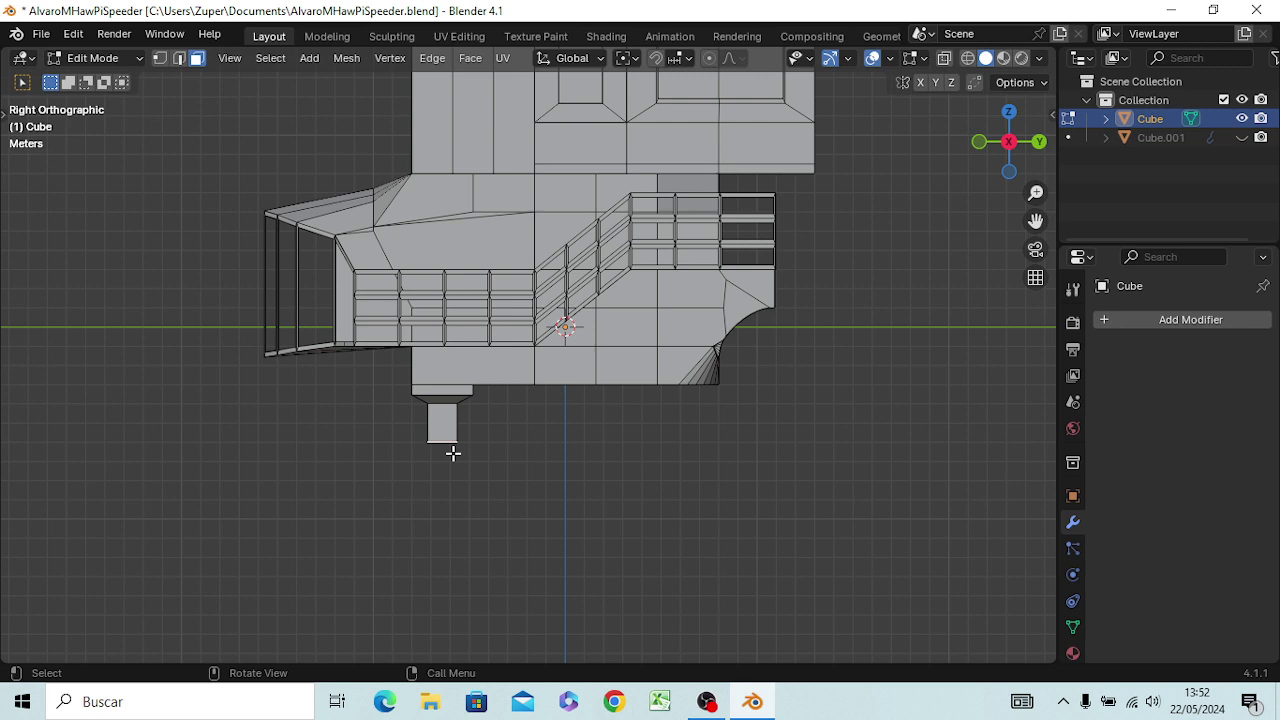
- Re-extrude the end face a shorter distance and scale it to about 0.49
key("e")
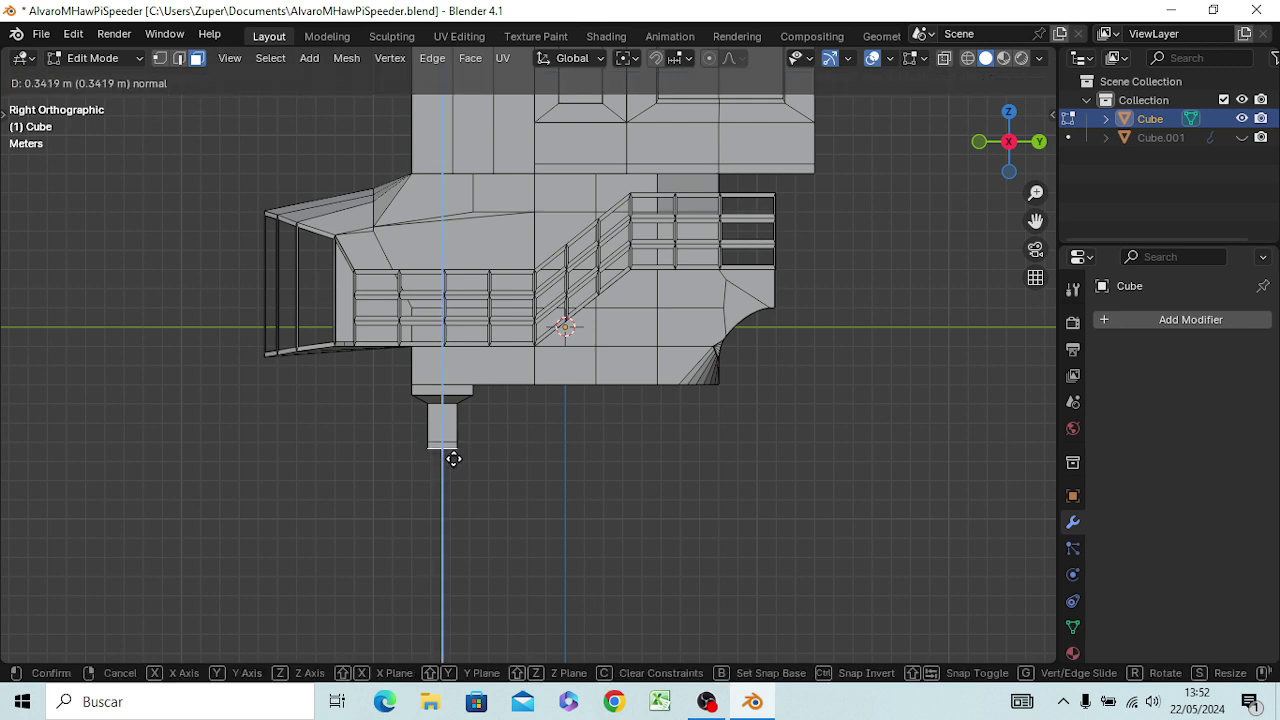
left_click(454, 455)
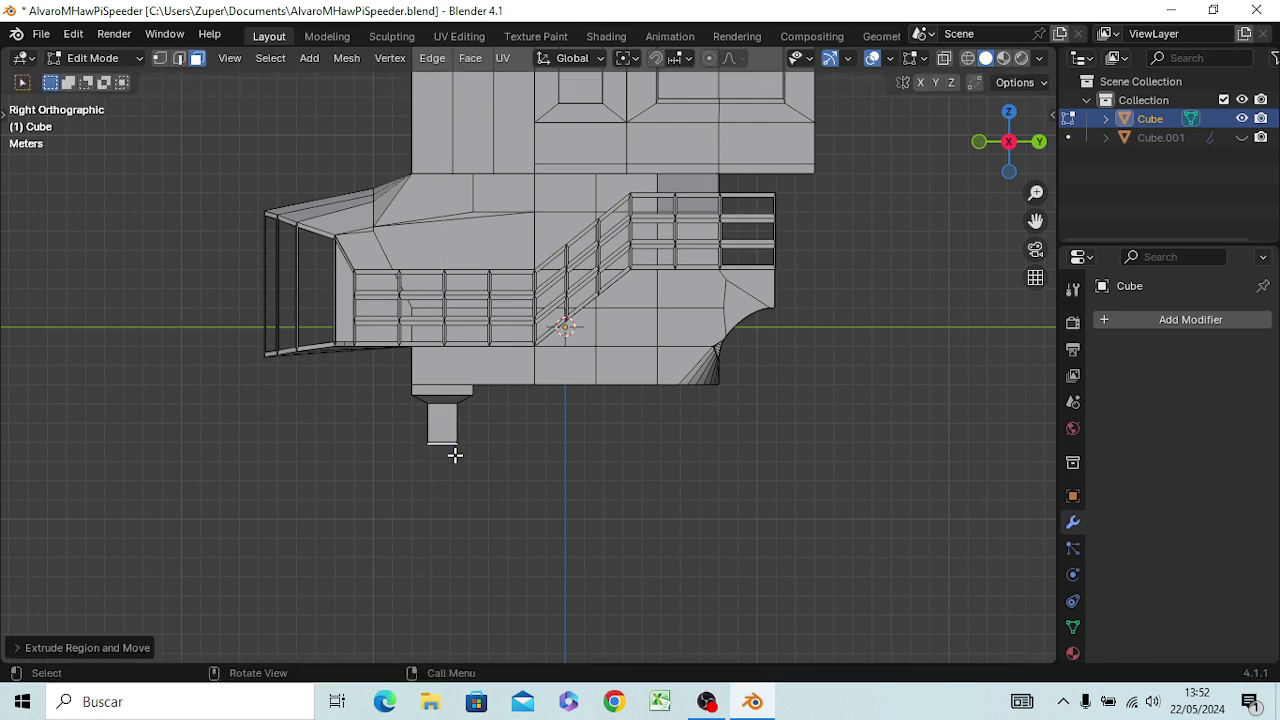
key("s")
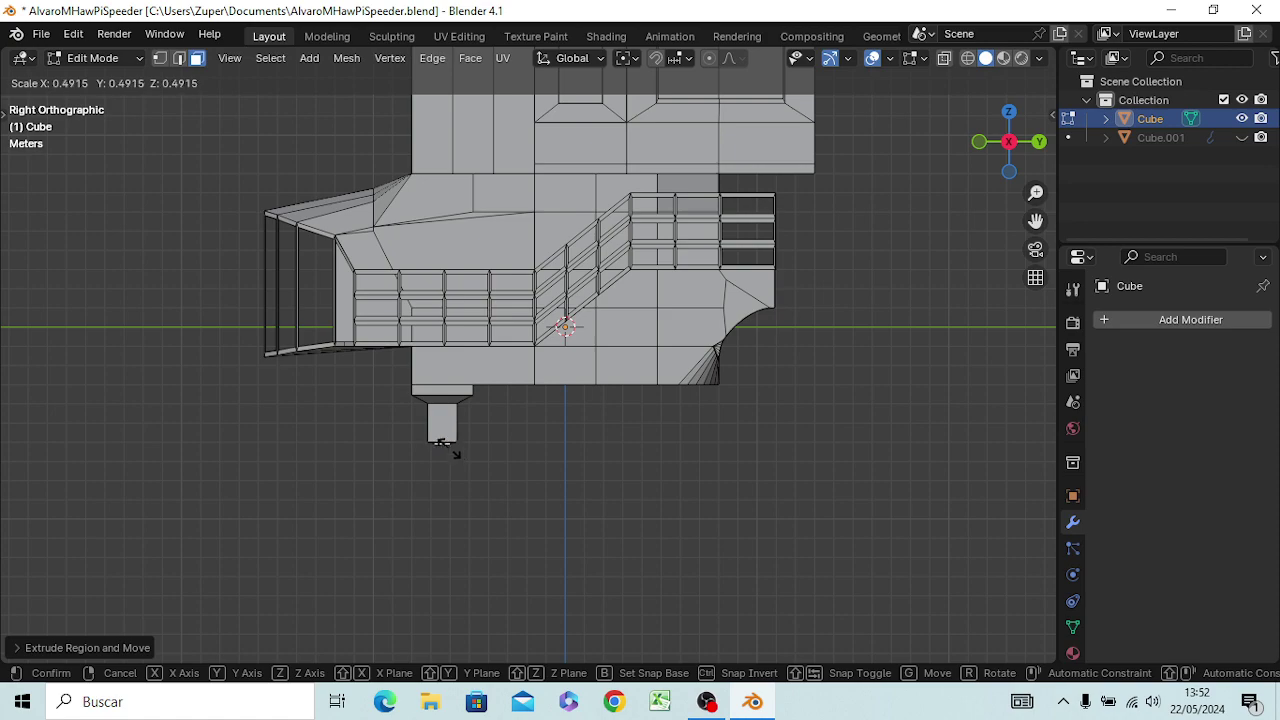
left_click(441, 443)
mouse_move(449, 466)
middle_mouse_down()
mouse_move(483, 408)
mouse_move(577, 334)
mouse_move(631, 354)
middle_mouse_up()
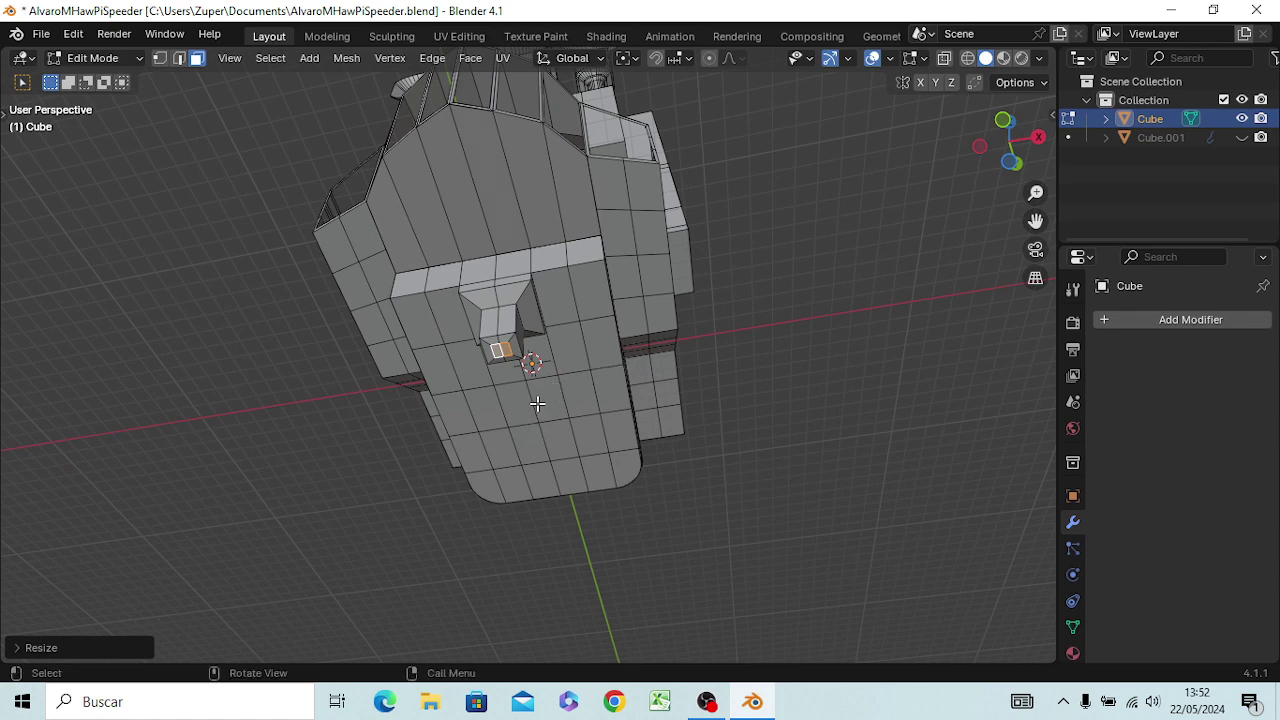
- In front view, scale the block's end face along Z to flatten it vertically
key("KP_1")
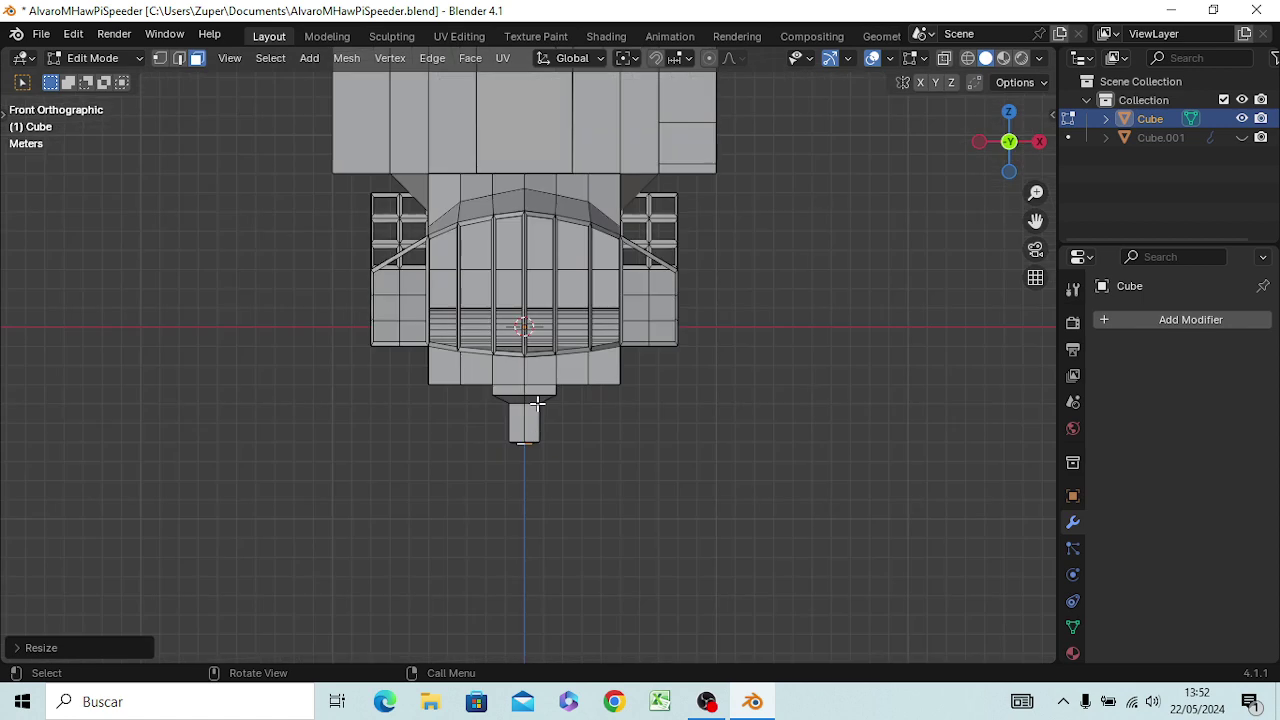
scroll(480, 484, "up", 3)
scroll(489, 490, "up", 1)
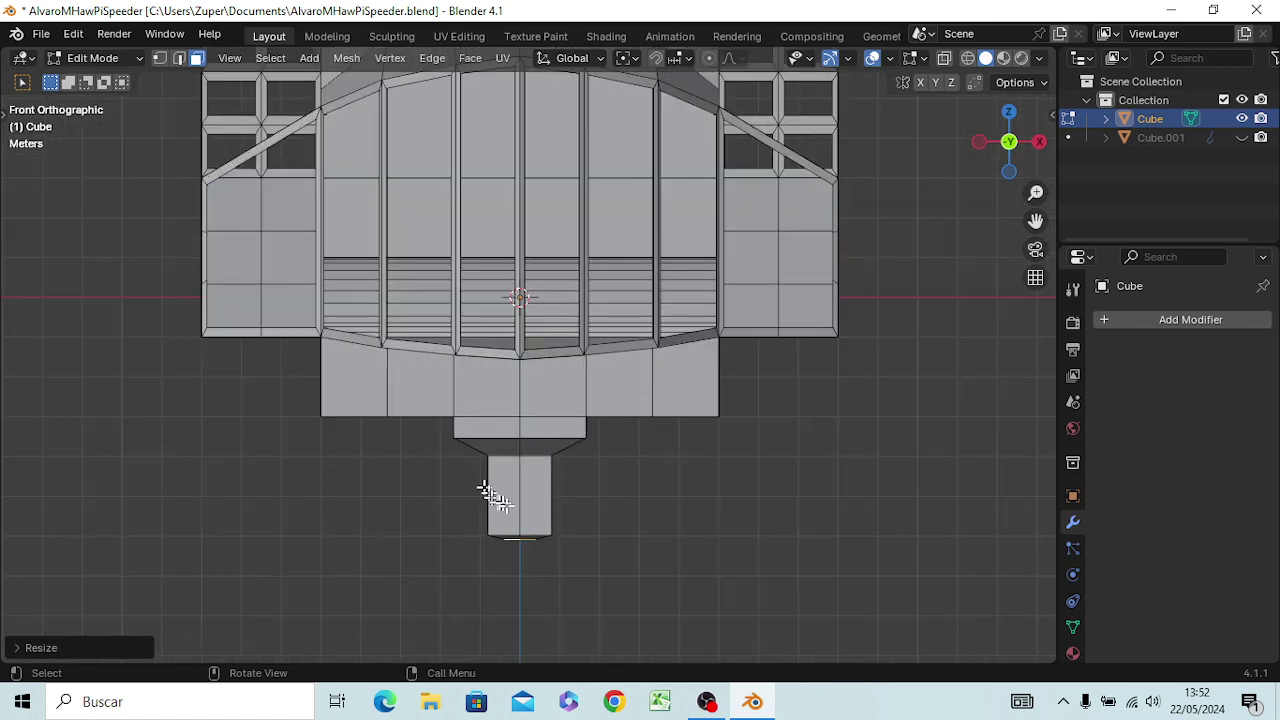
key("s")
key("z")
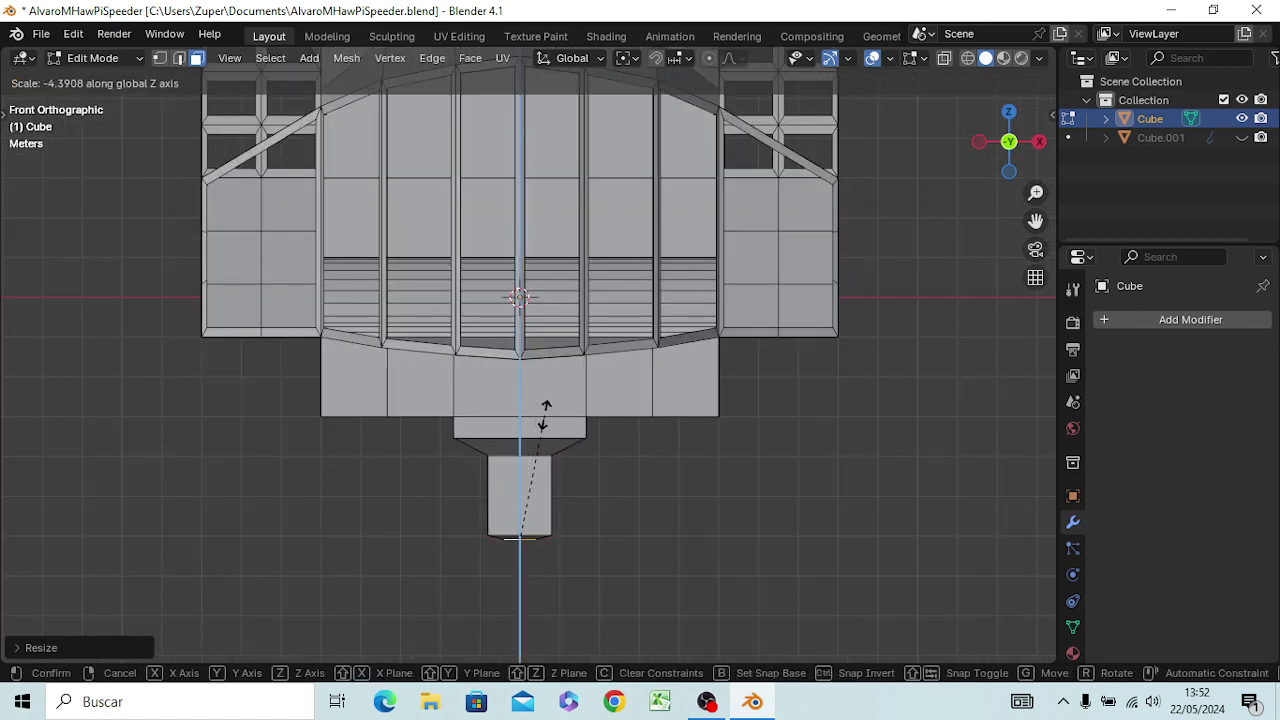
left_click(578, 560)
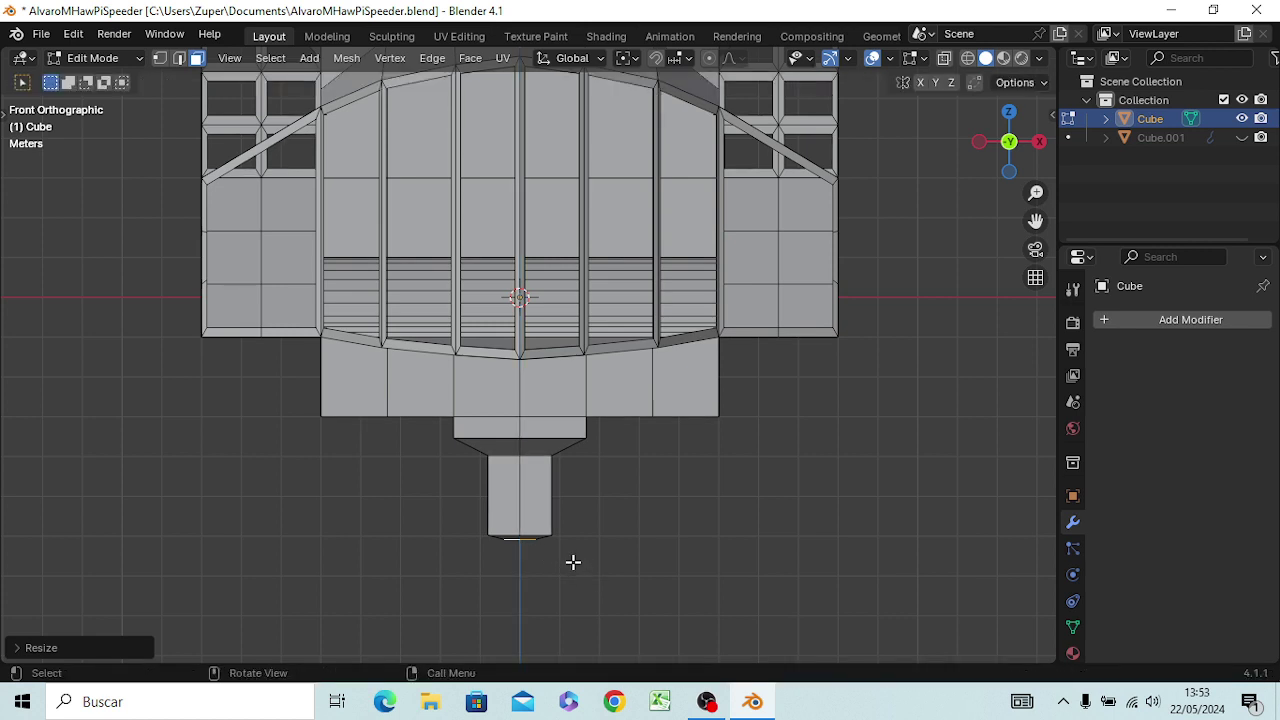
- Extrude the flattened end face about 0.16 m further down
middle_click_drag(573, 562, 620, 338, "shift")
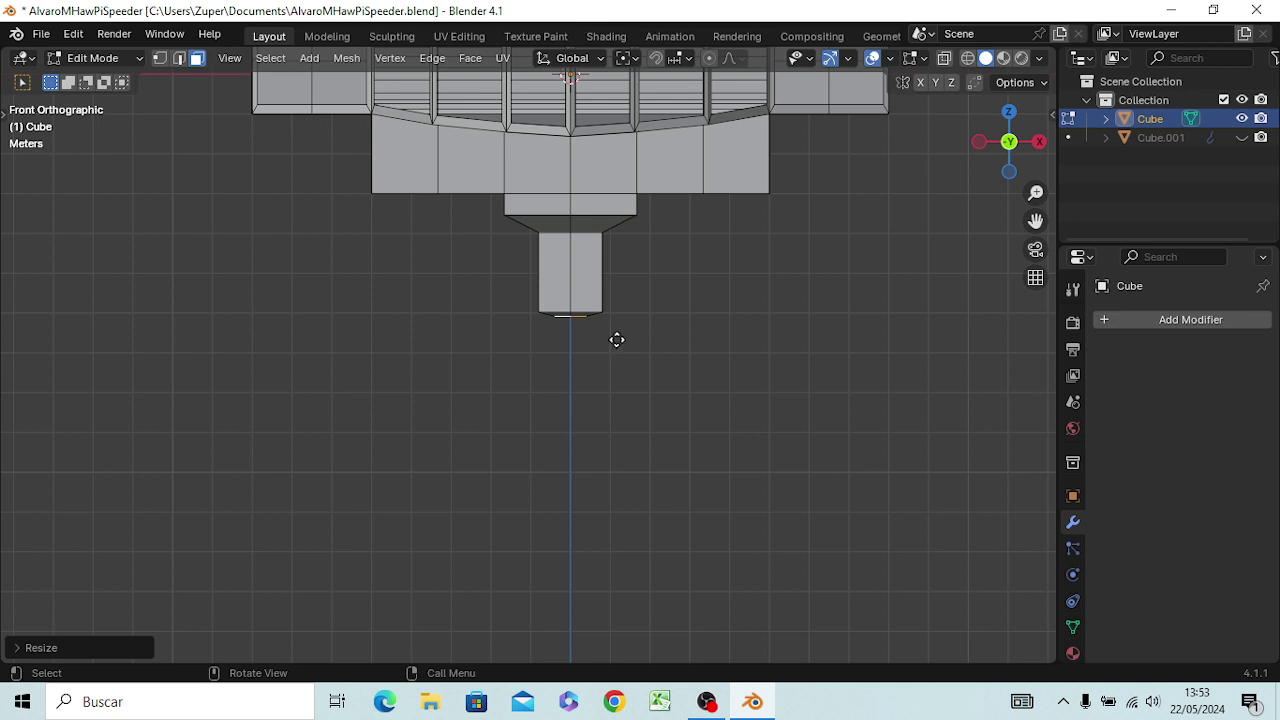
key("e")
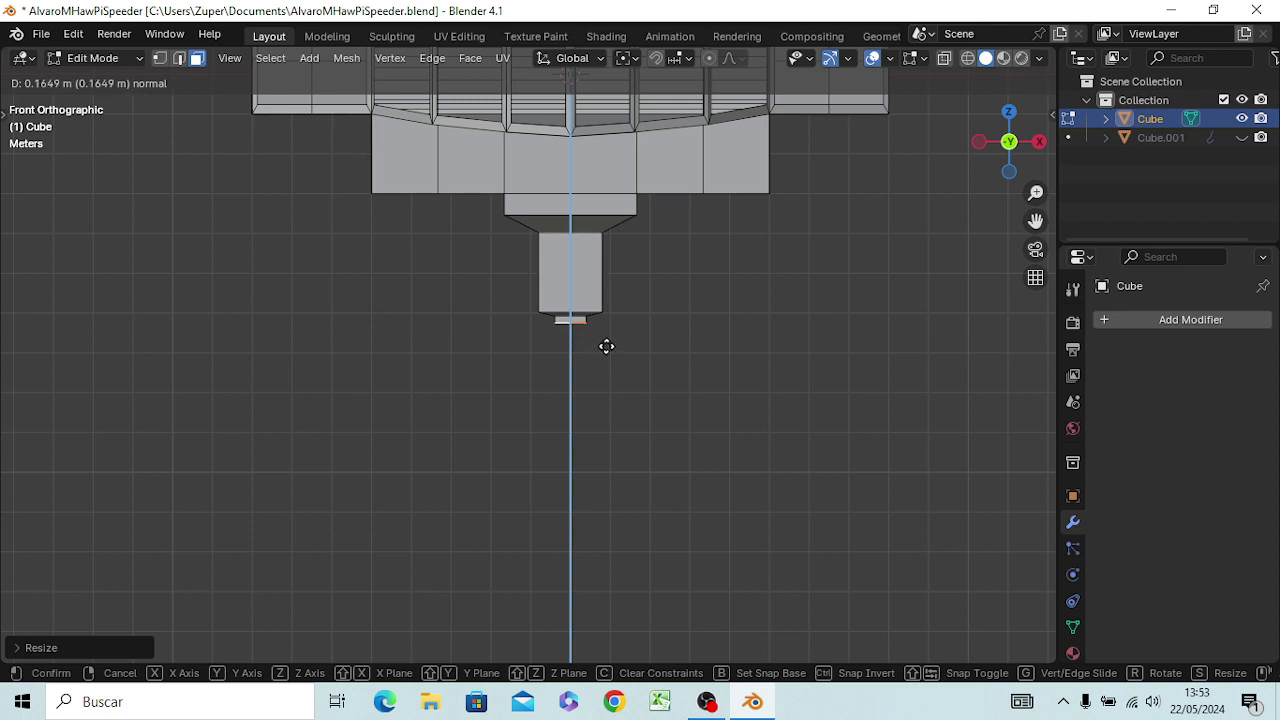
left_click(605, 344)
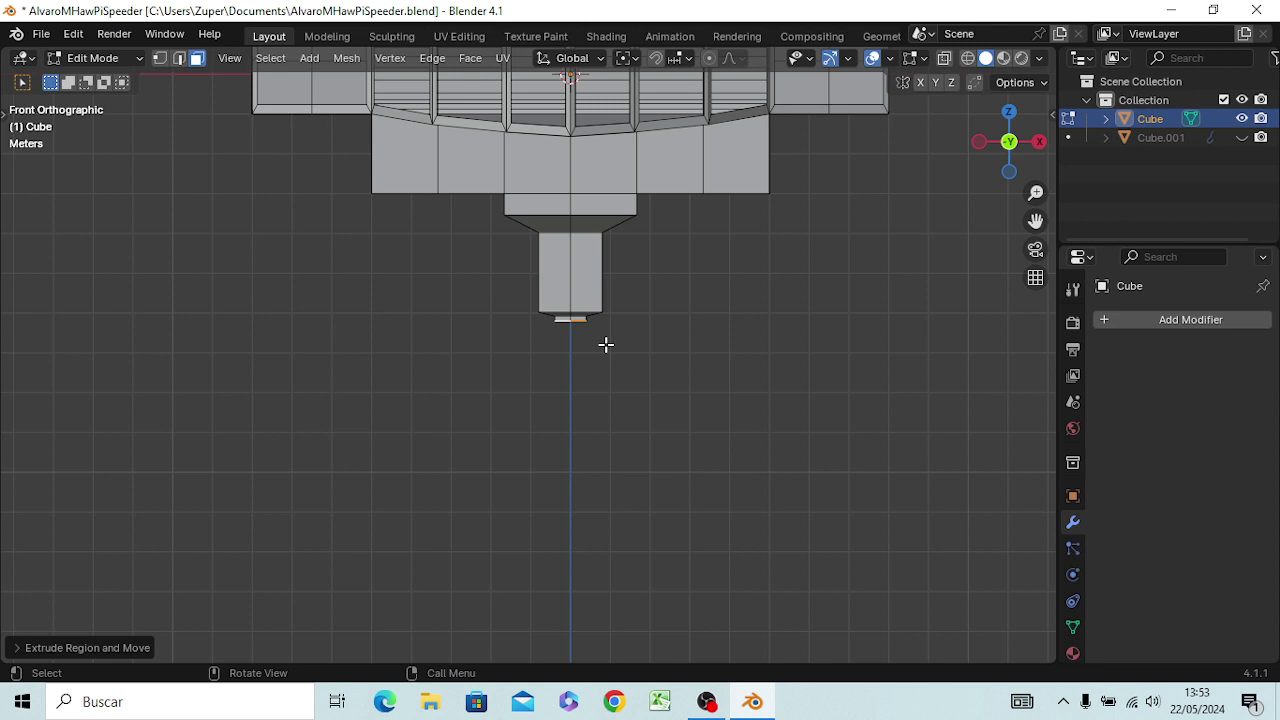
key("x")
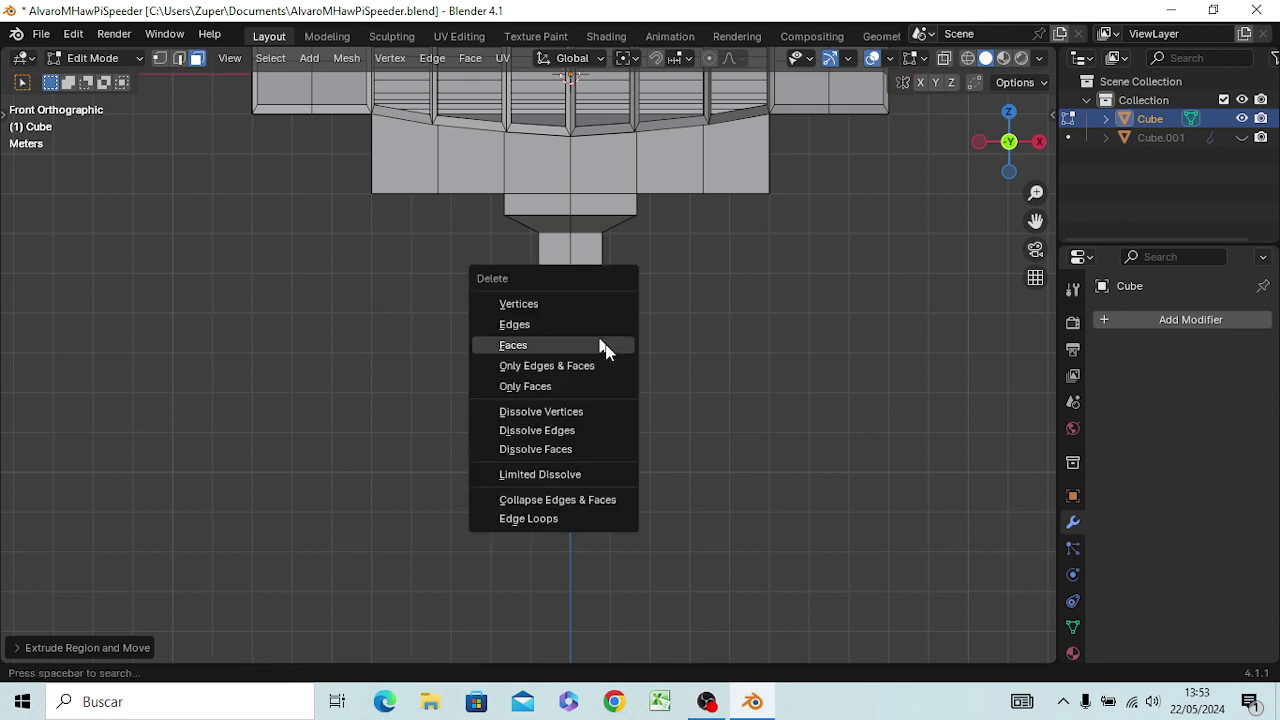
key("Escape")
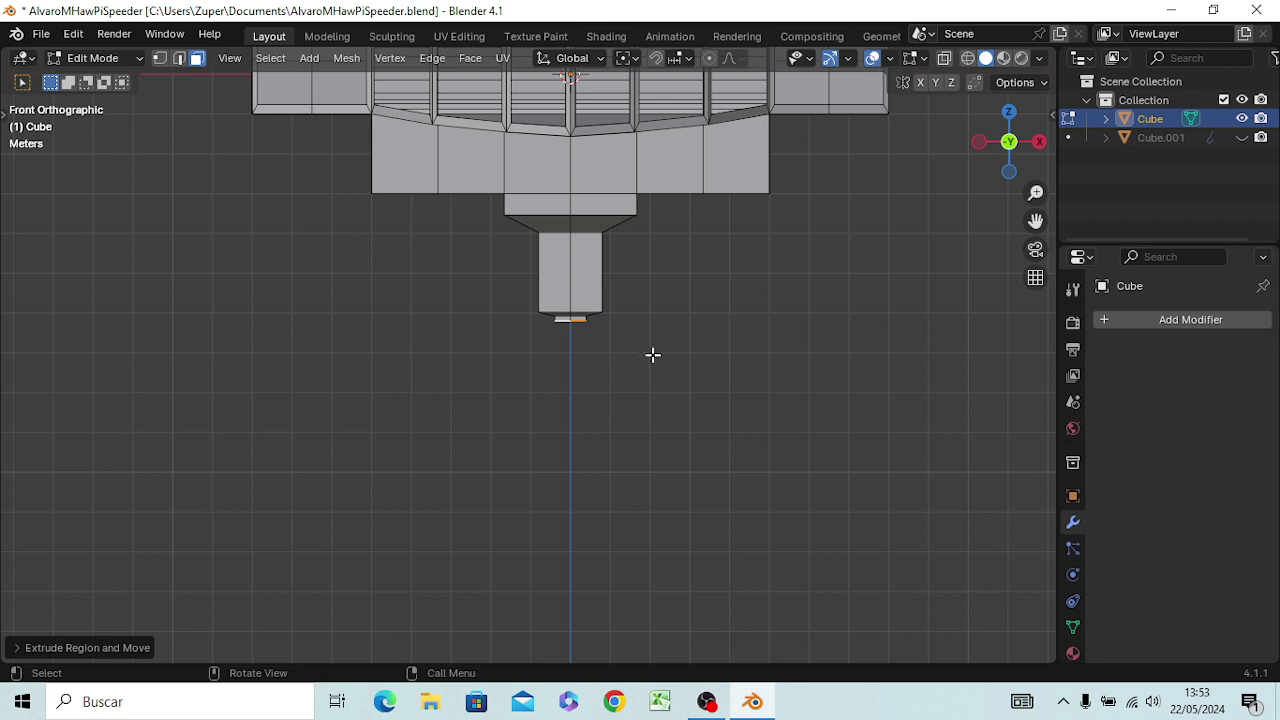
scroll(650, 354, "down", 3)
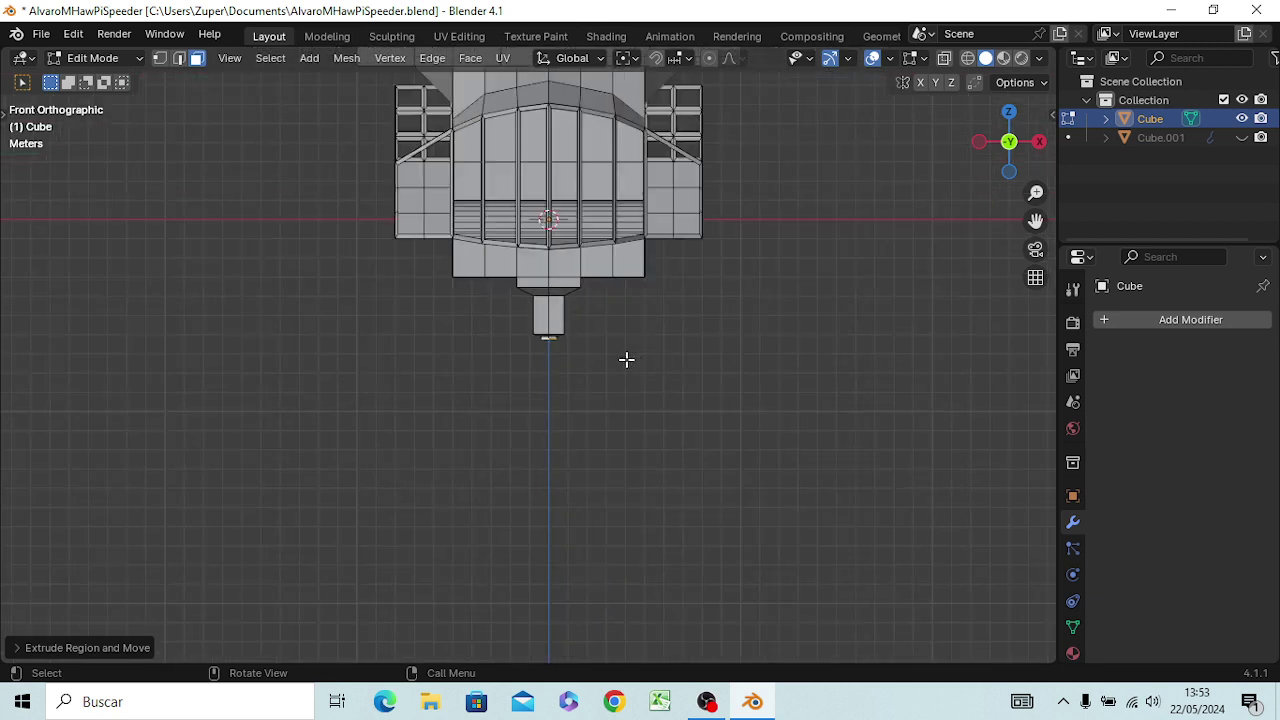
key("e")
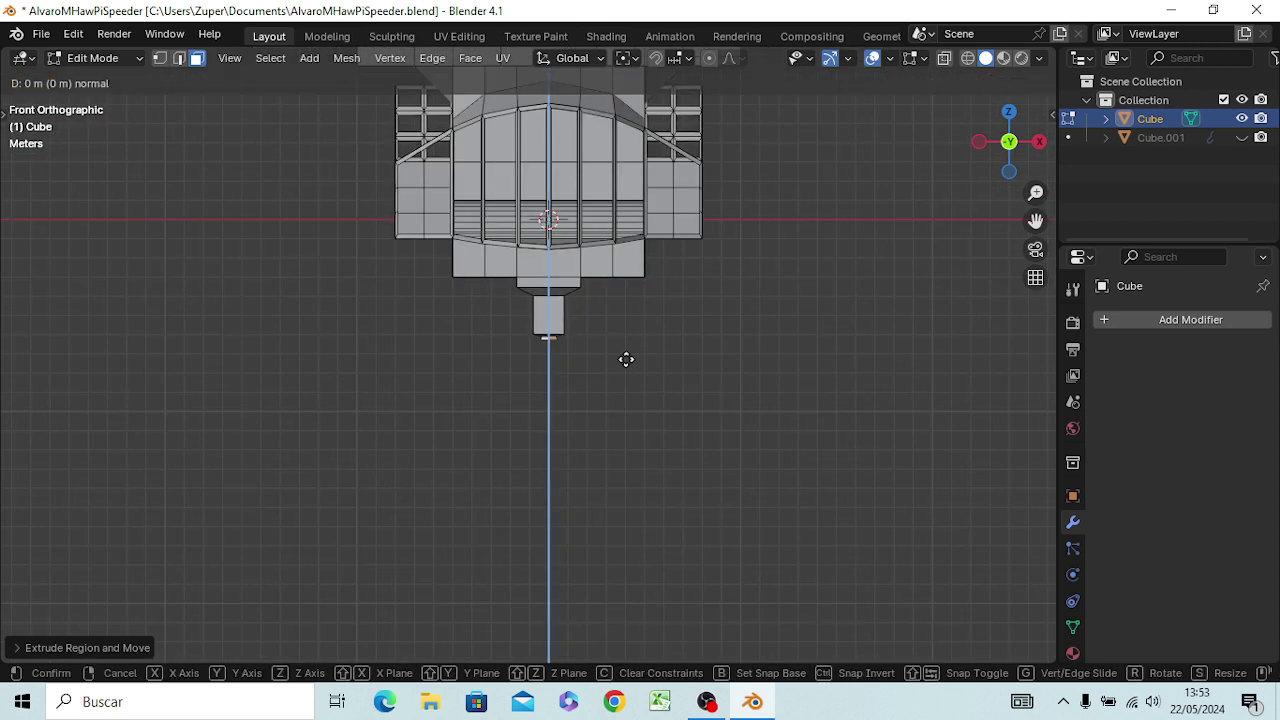
left_click(626, 359)
key("ctrl+z")
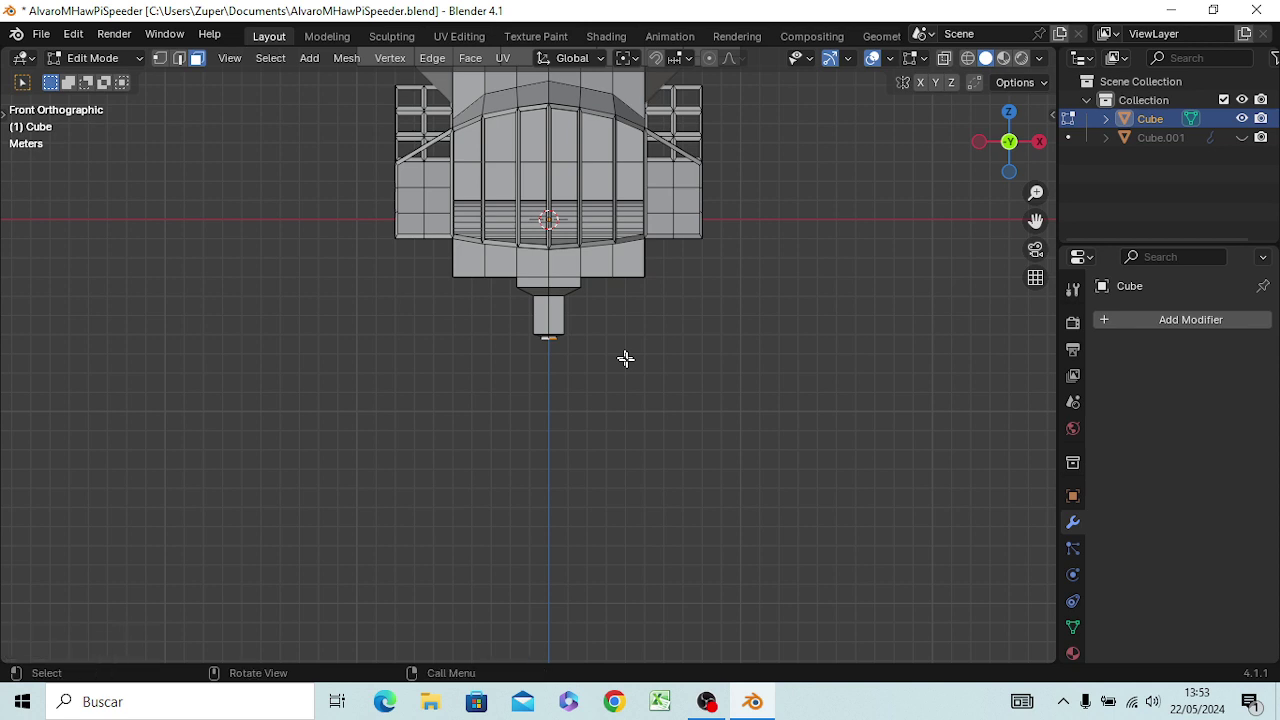
key("s")
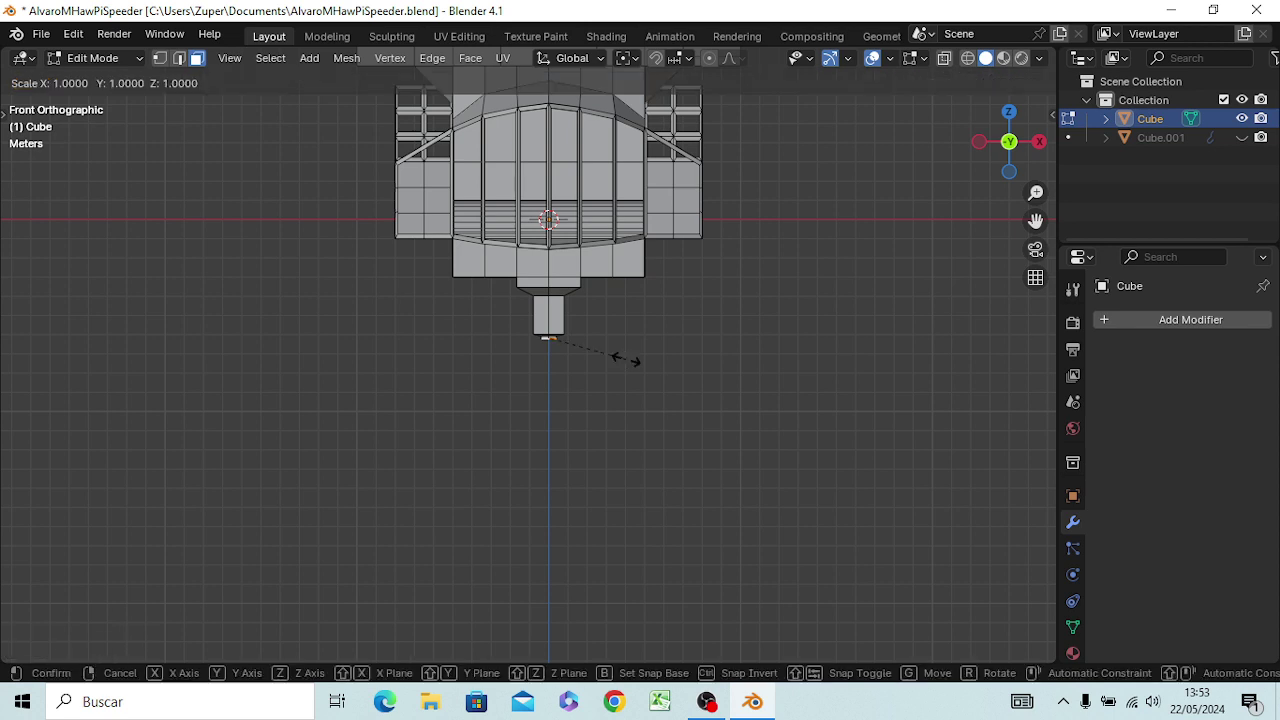
key("Escape")
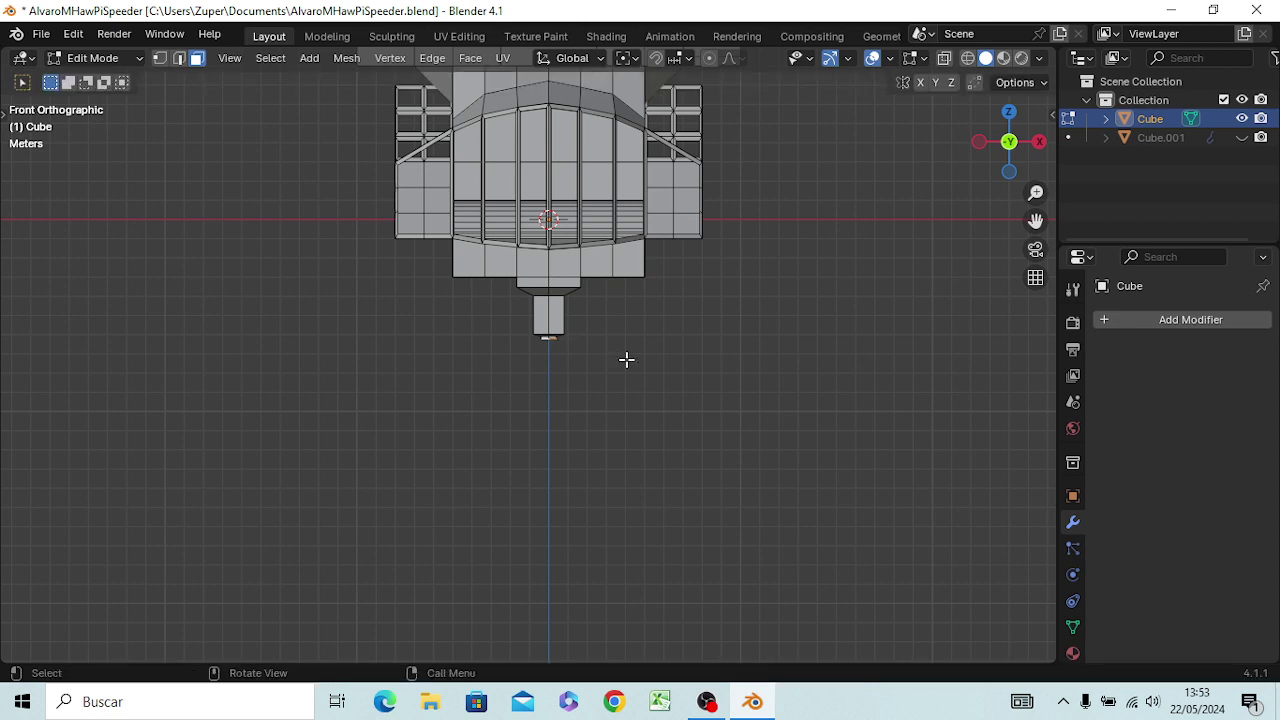
key("s")
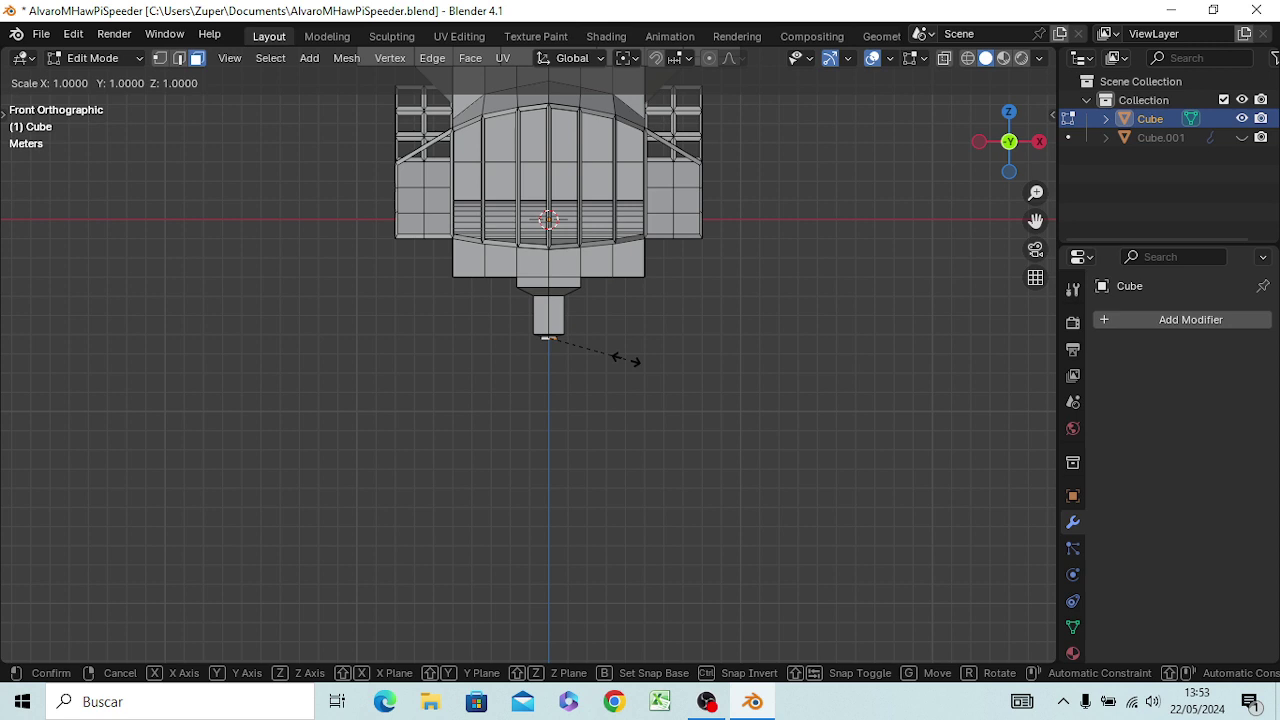
key("x")
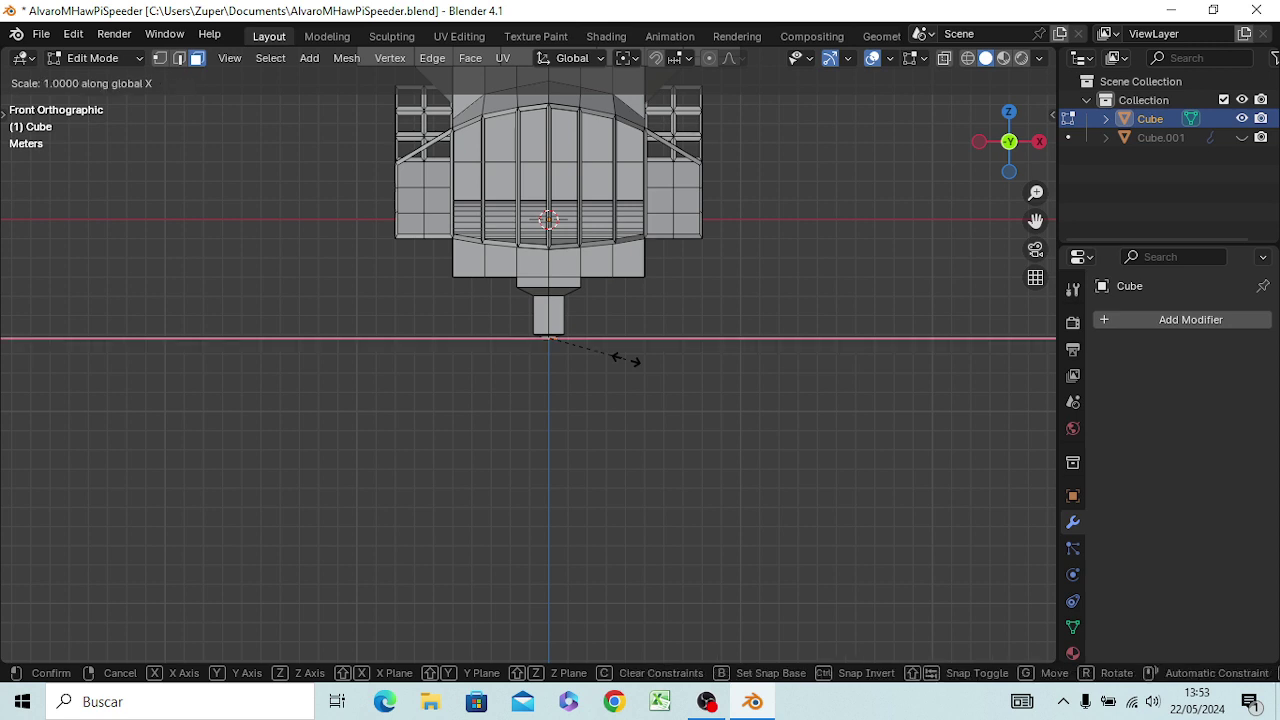
left_click(700, 356)
middle_click_drag(680, 368, 686, 303)
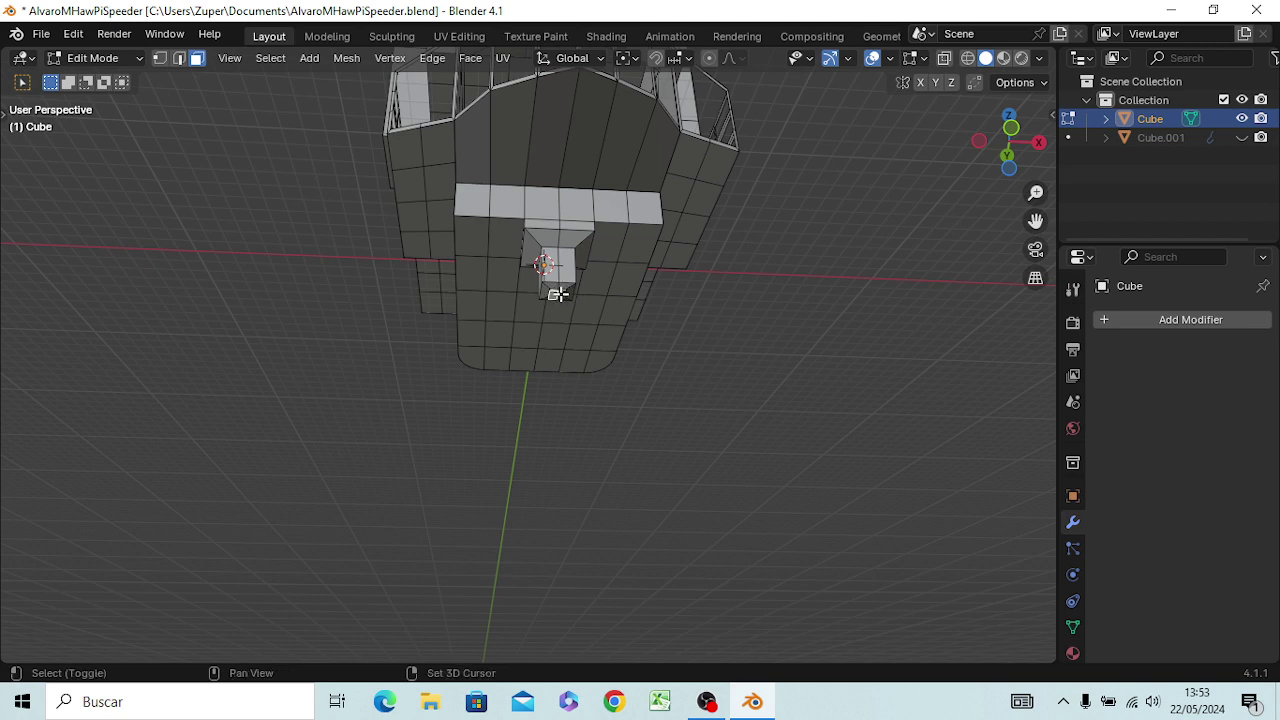
left_click(558, 295)
scroll(574, 306, "up", 3)
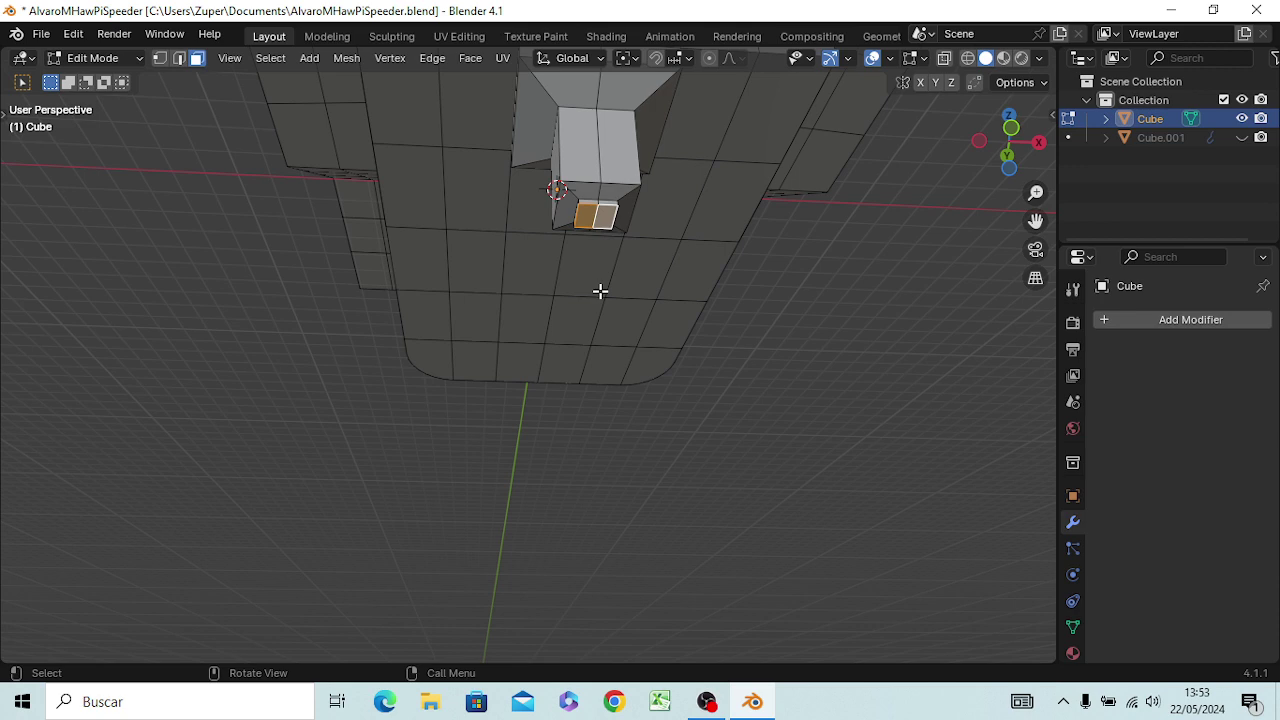
key("KP_1")
- Scale the selected faces under the front strut wider along X
scroll(560, 270, "down", 4)
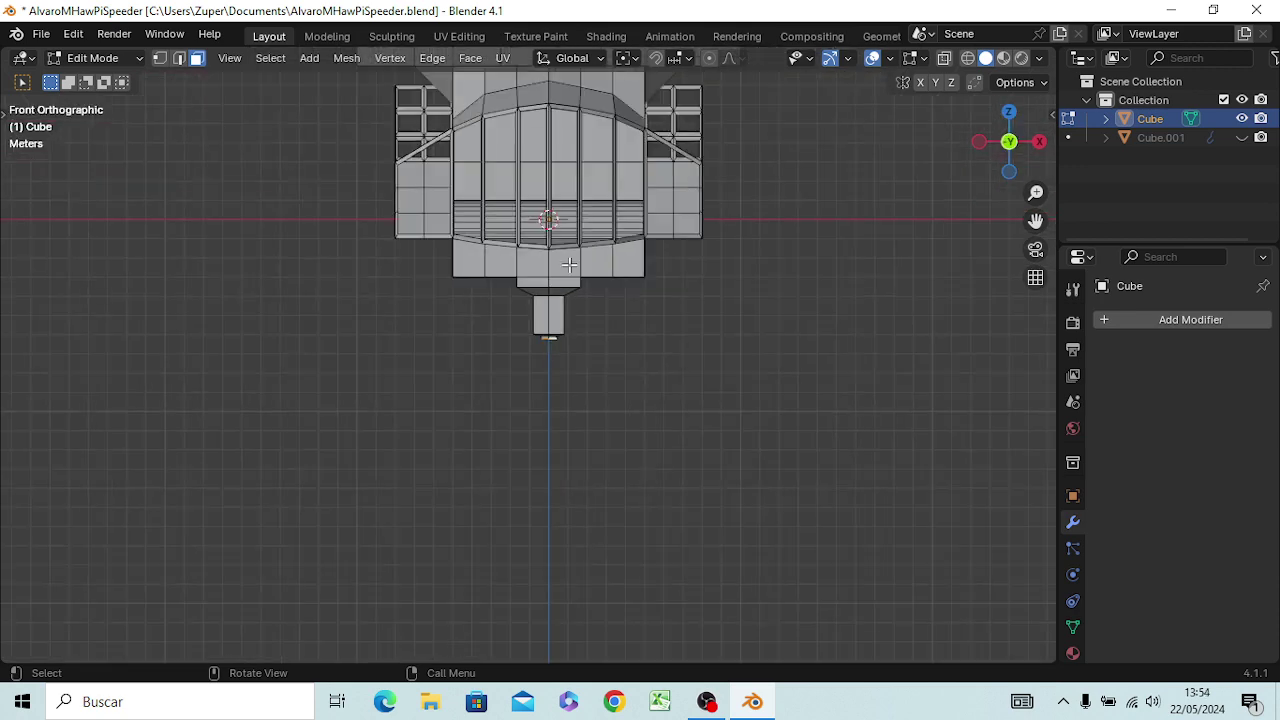
scroll(560, 260, "down", 1)
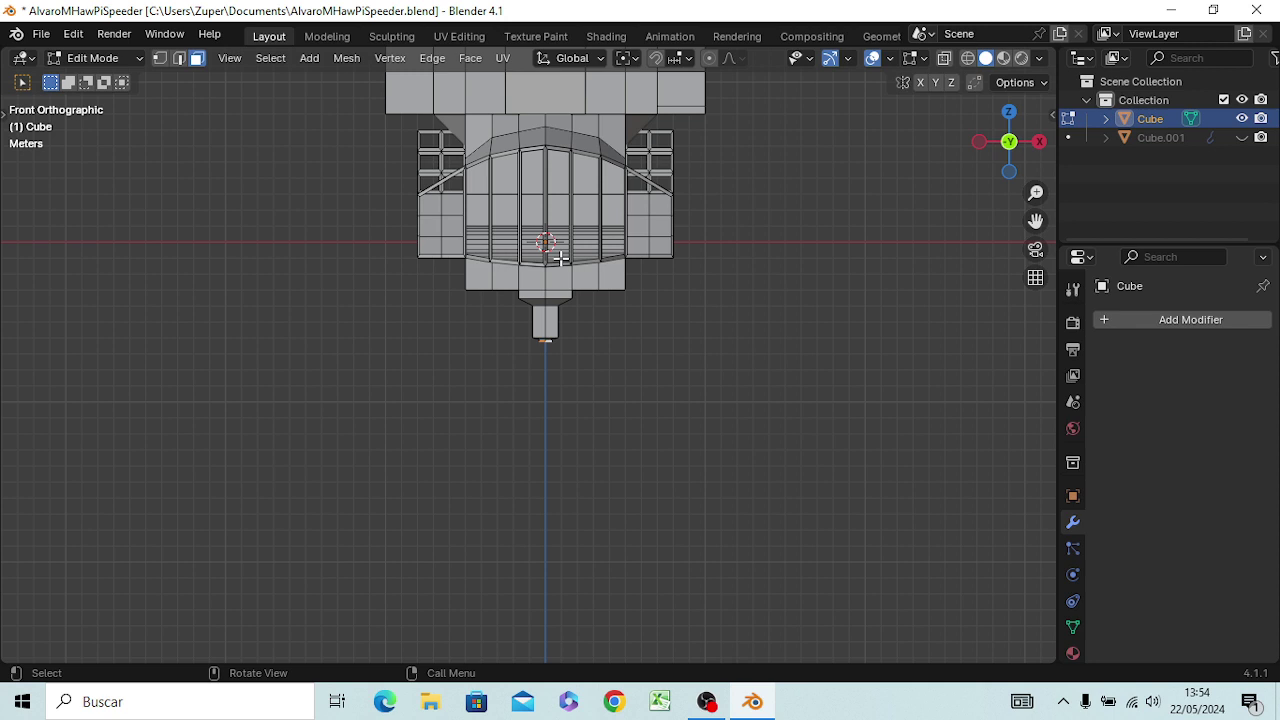
key("s")
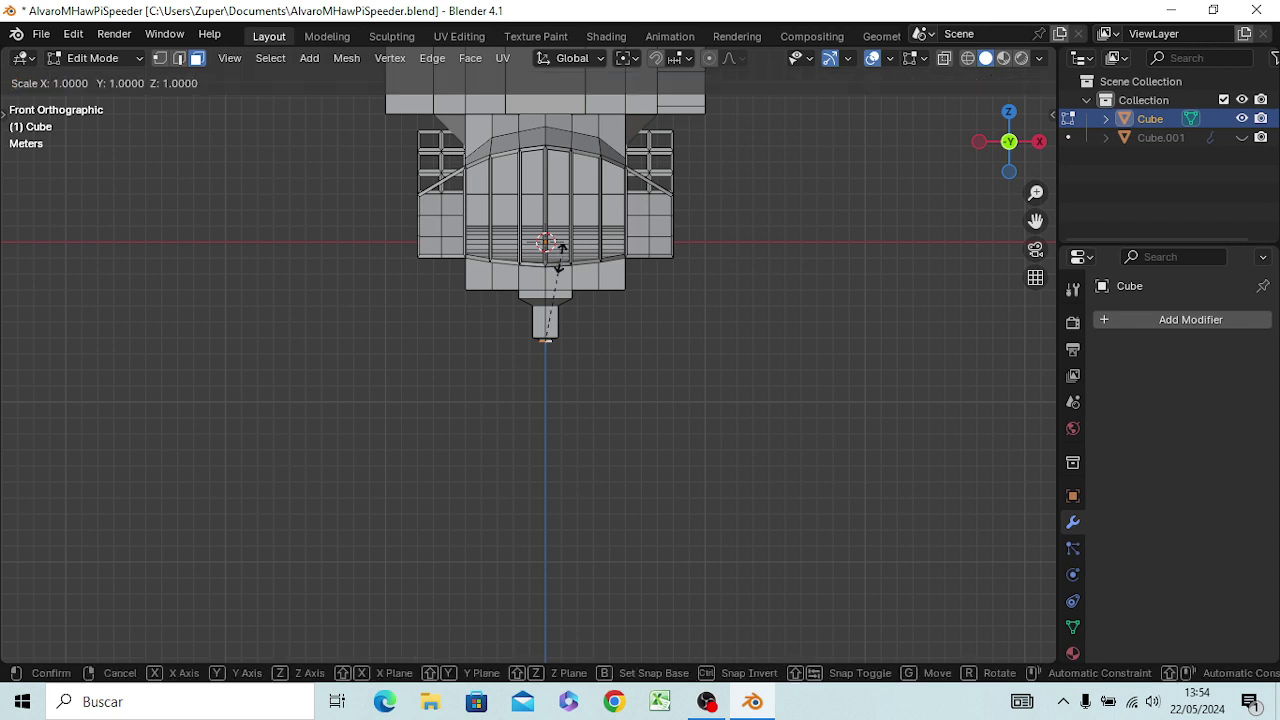
key("x")
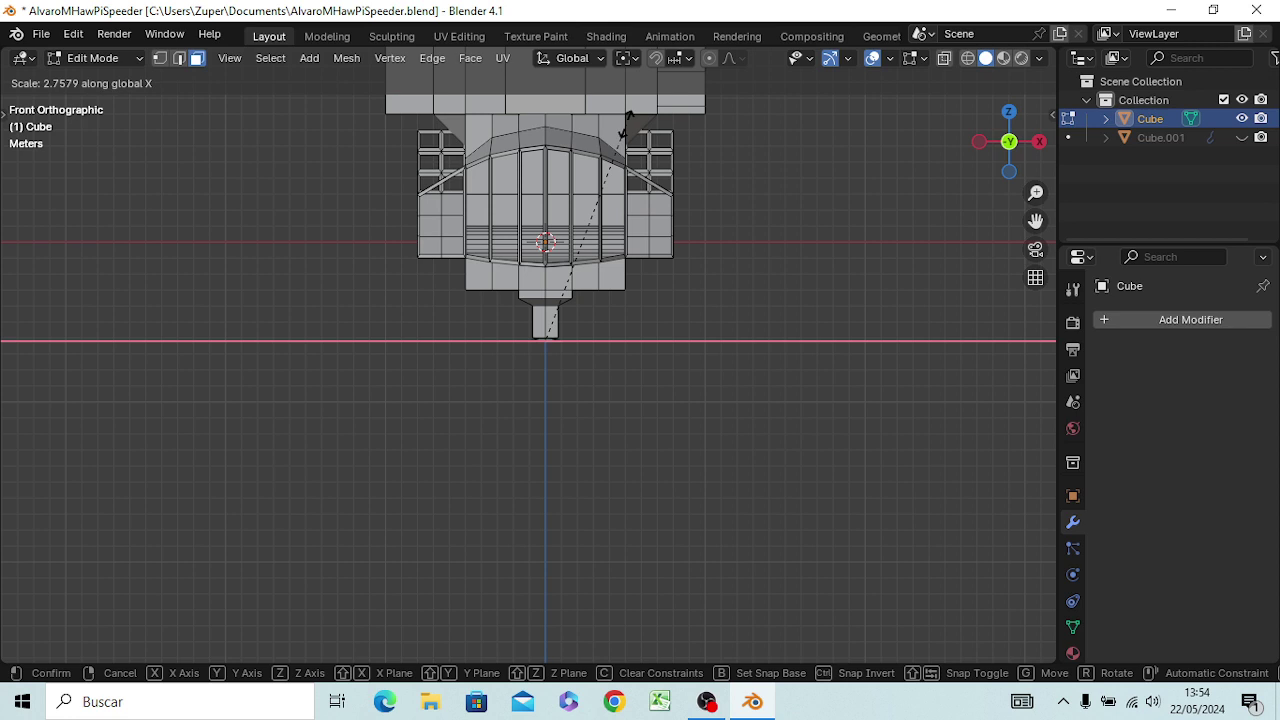
left_click(628, 118)
middle_click_drag(628, 118, 616, 152)
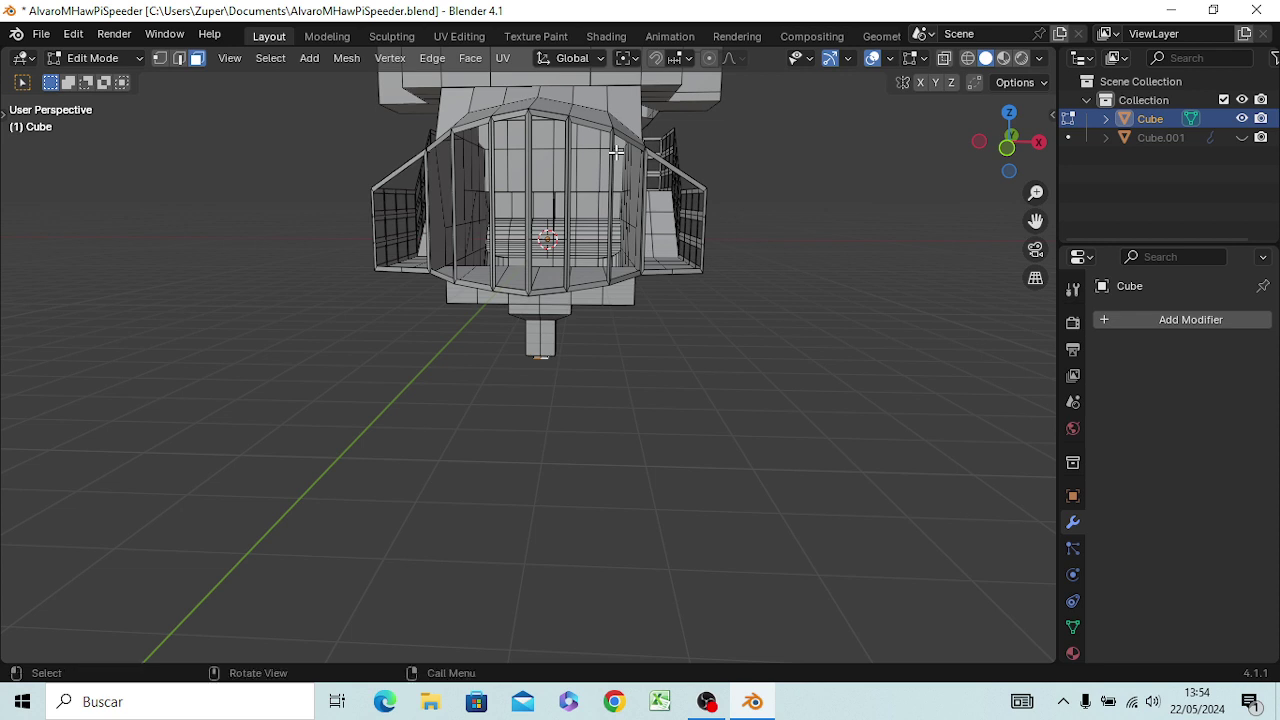
- Stretch the bottom face about 14.8 times along X into a long flat skid bar
key("s")
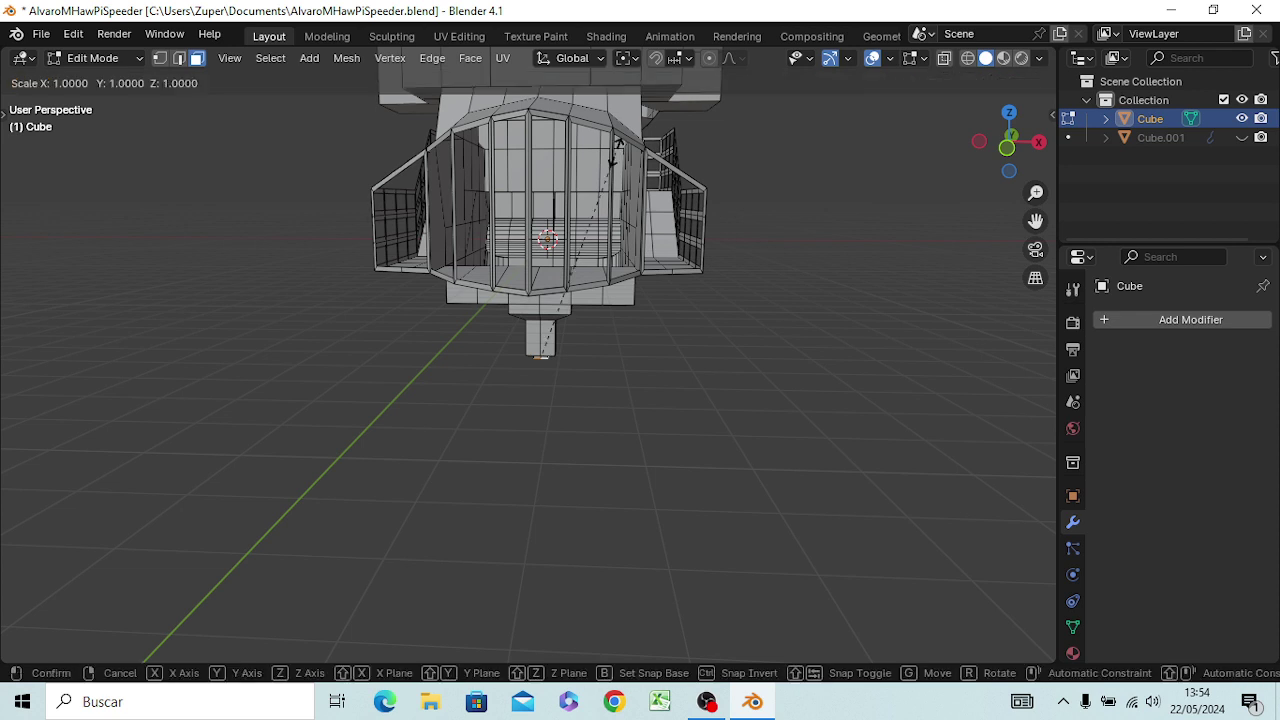
key("x")
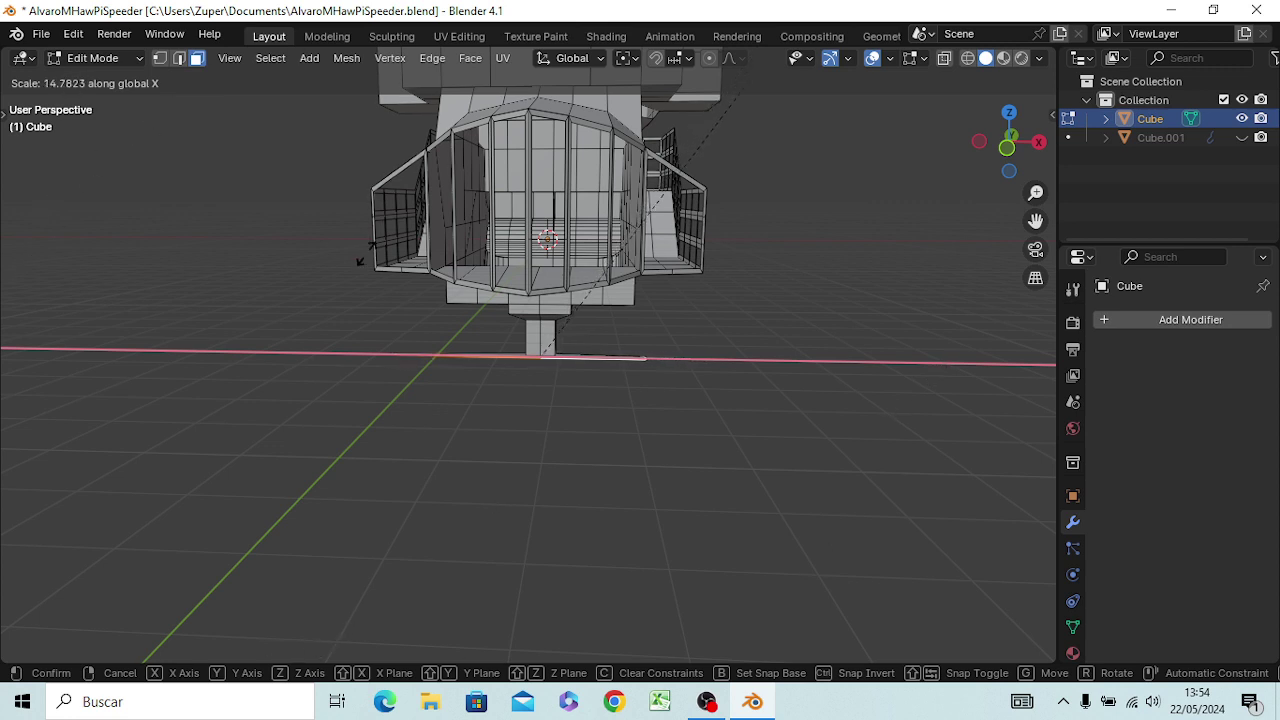
left_click(268, 489)
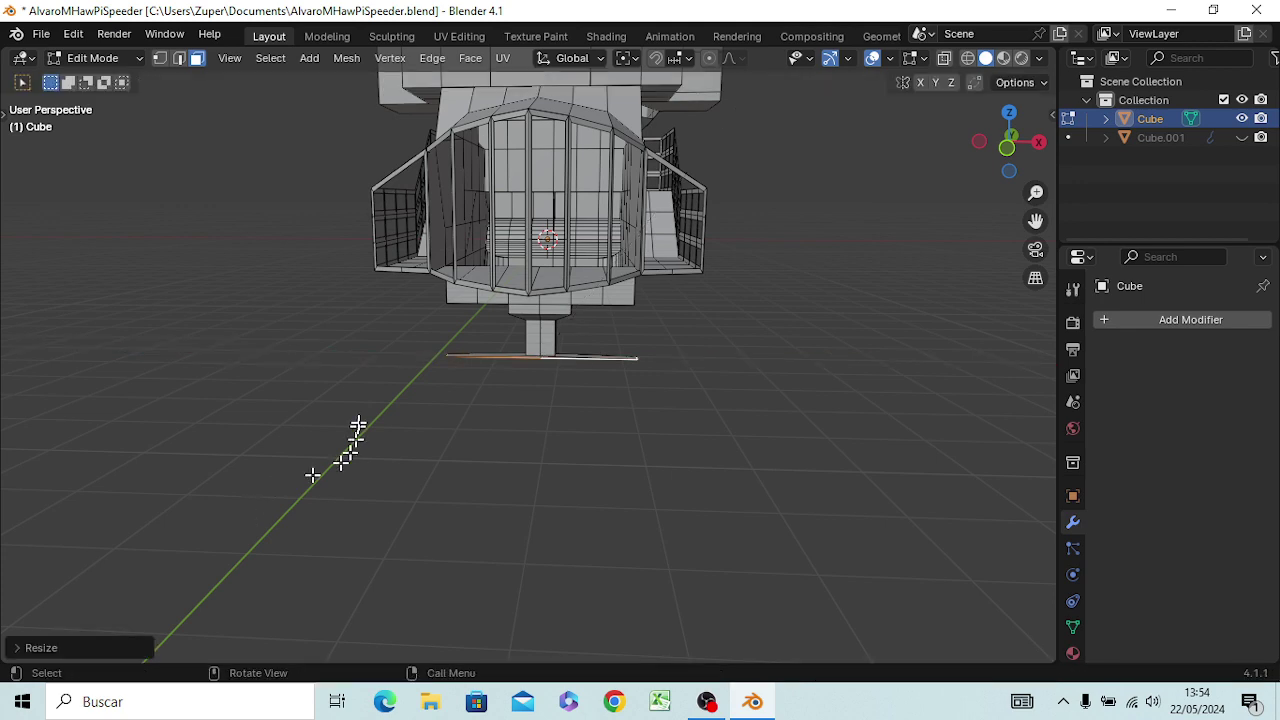
mouse_move(506, 431)
middle_mouse_down()
mouse_move(518, 382)
mouse_move(512, 406)
middle_mouse_up()
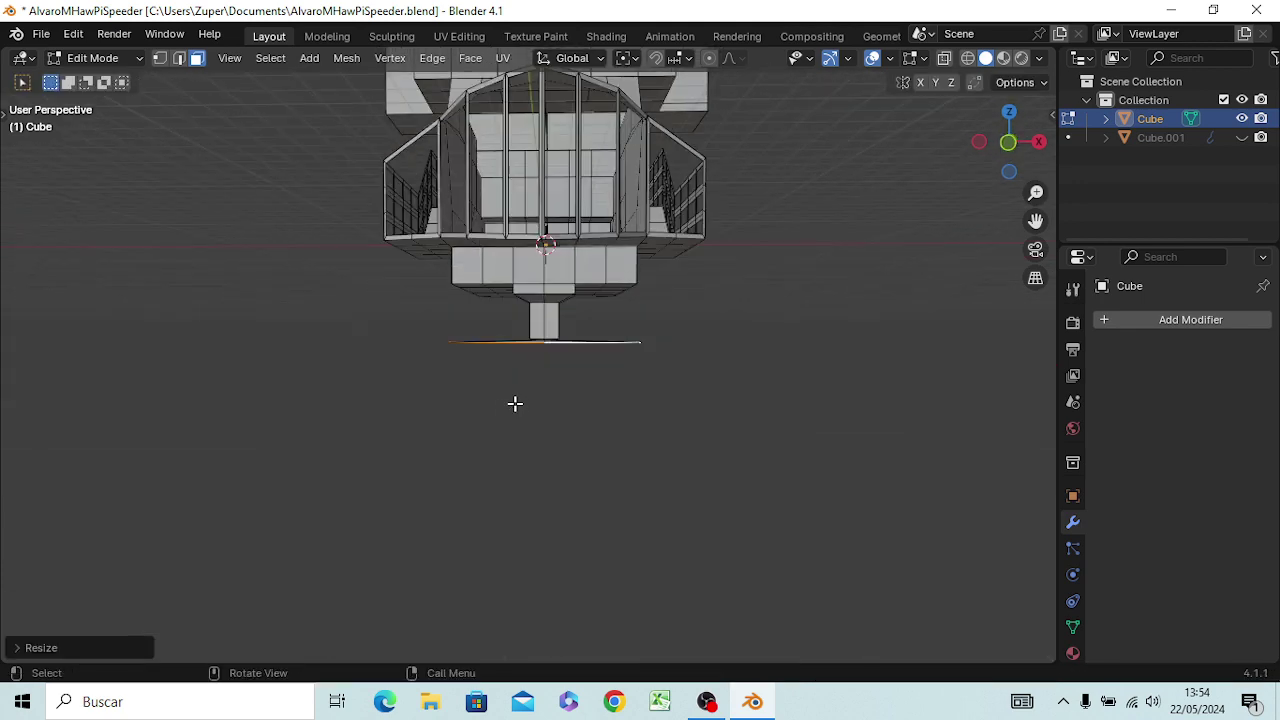
- Extrude the skid bar's face along its normal to thicken the bar
key("e")
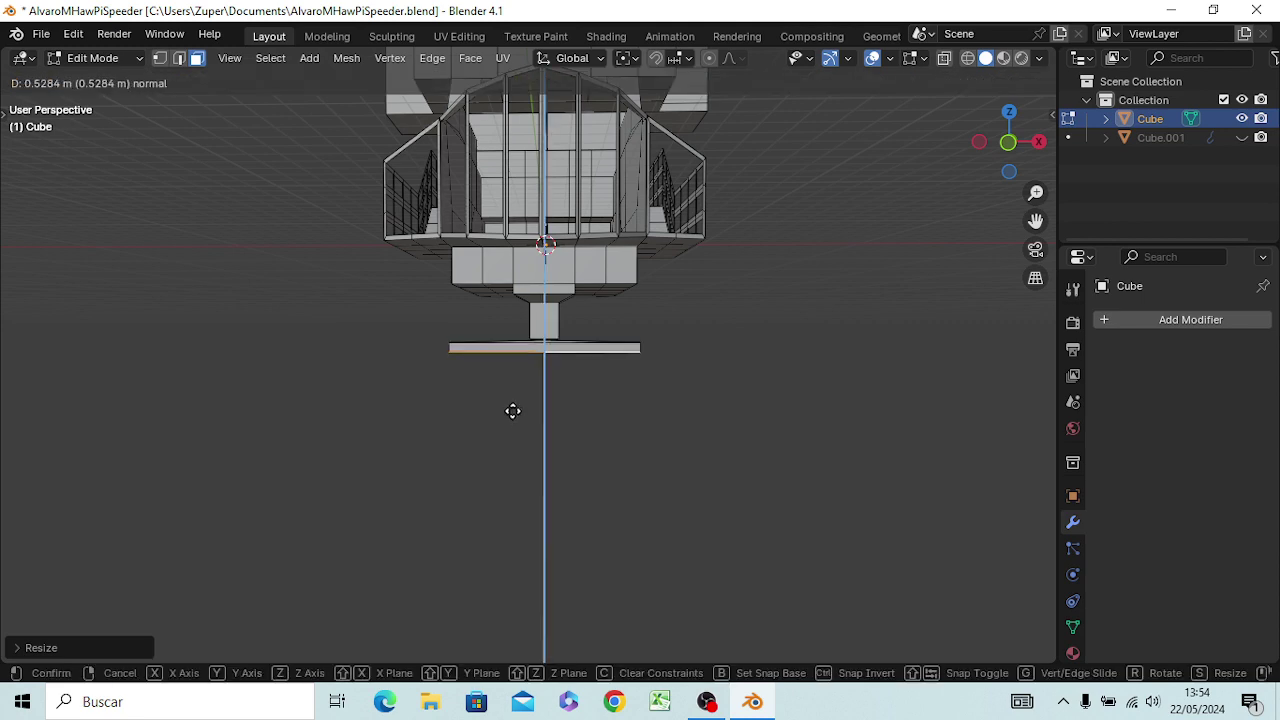
left_click(512, 409)
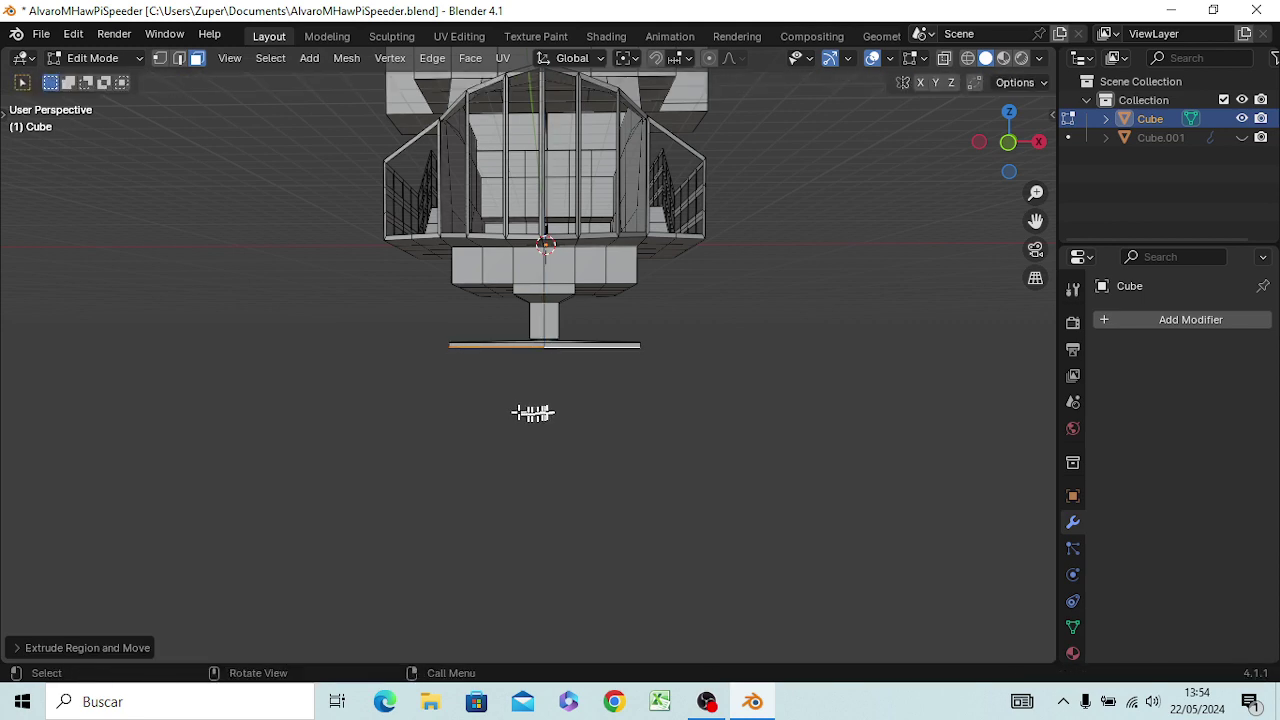
mouse_move(621, 389)
middle_mouse_down()
mouse_move(375, 422)
mouse_move(449, 366)
mouse_move(438, 377)
mouse_move(451, 397)
mouse_move(517, 409)
mouse_move(609, 381)
mouse_move(623, 354)
middle_mouse_up()
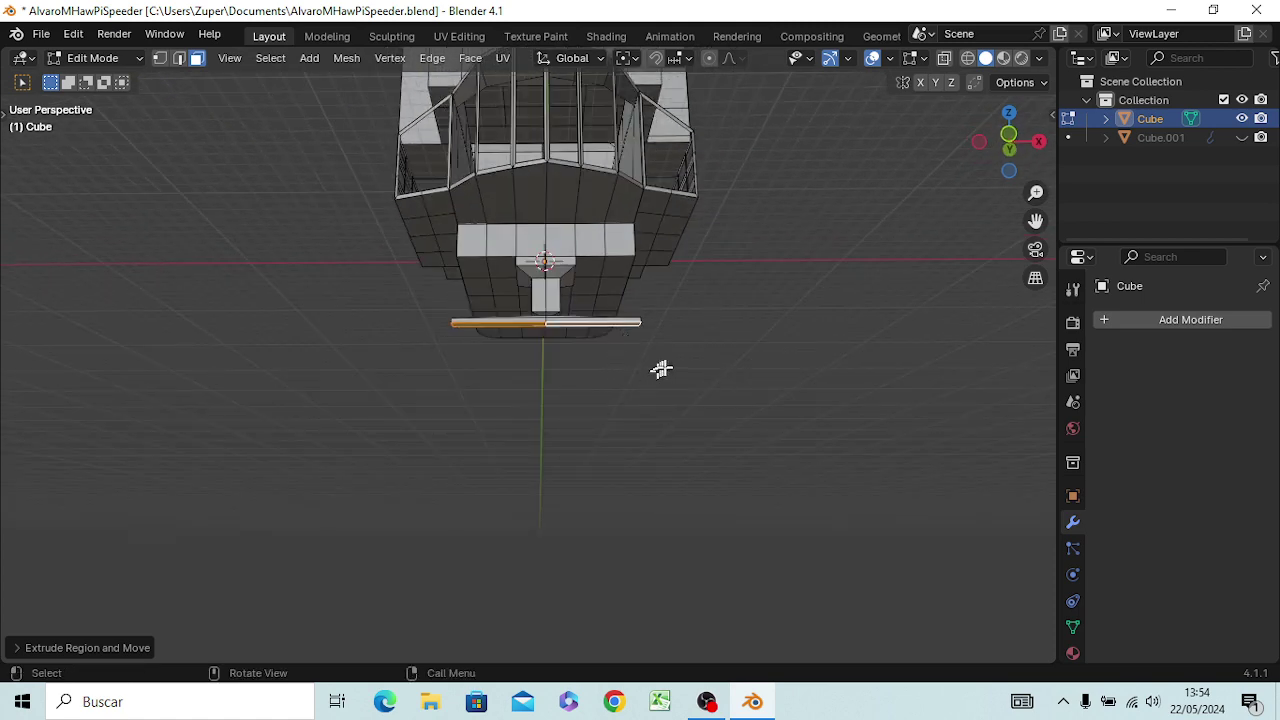
mouse_move(663, 366)
middle_mouse_down()
mouse_move(548, 498)
mouse_move(472, 411)
middle_mouse_up()
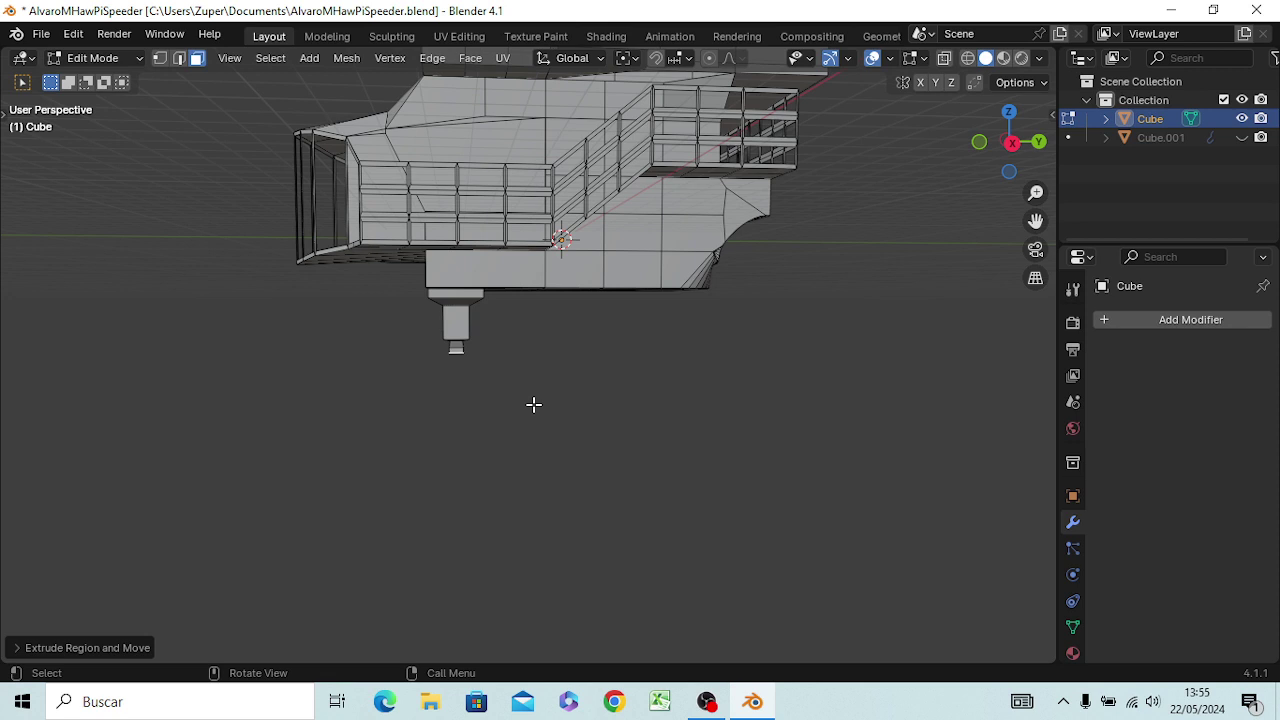
- Add the skid's bottom face to the selection and scale it inward along Y
key("ctrl+z")
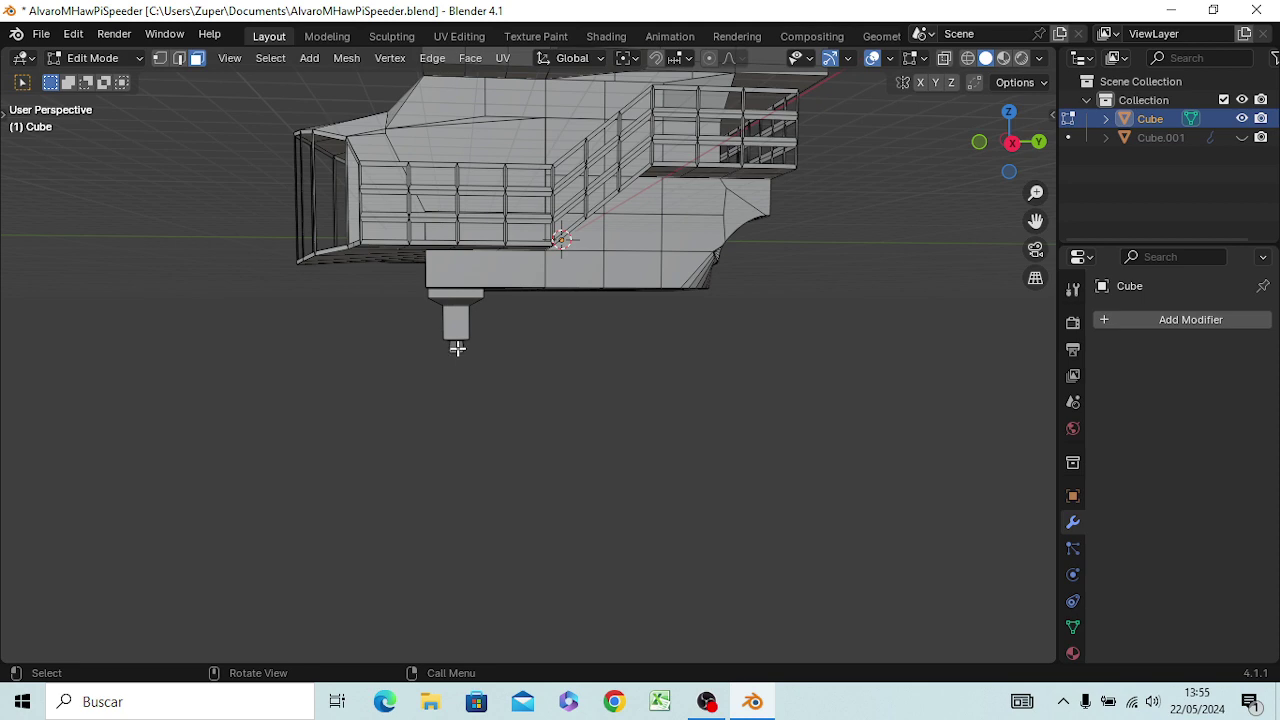
mouse_move(485, 402)
middle_mouse_down()
mouse_move(860, 423)
mouse_move(886, 400)
middle_mouse_up()
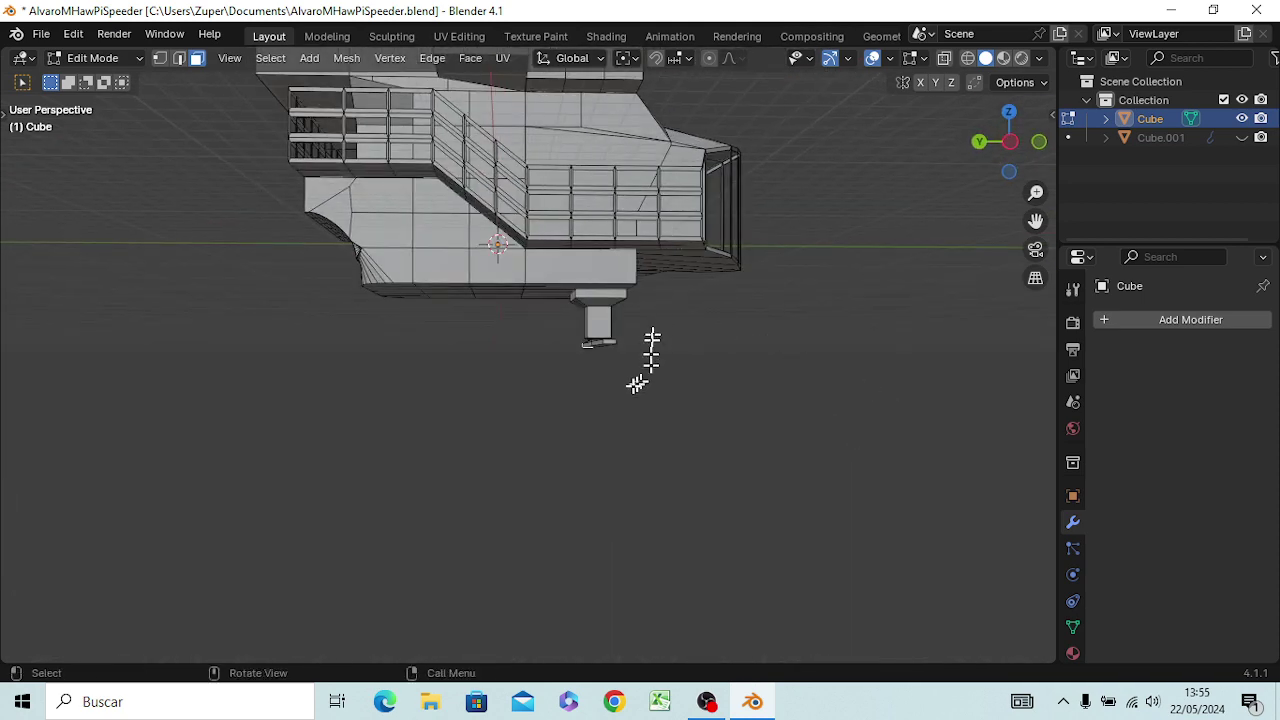
scroll(640, 350, "up", 4)
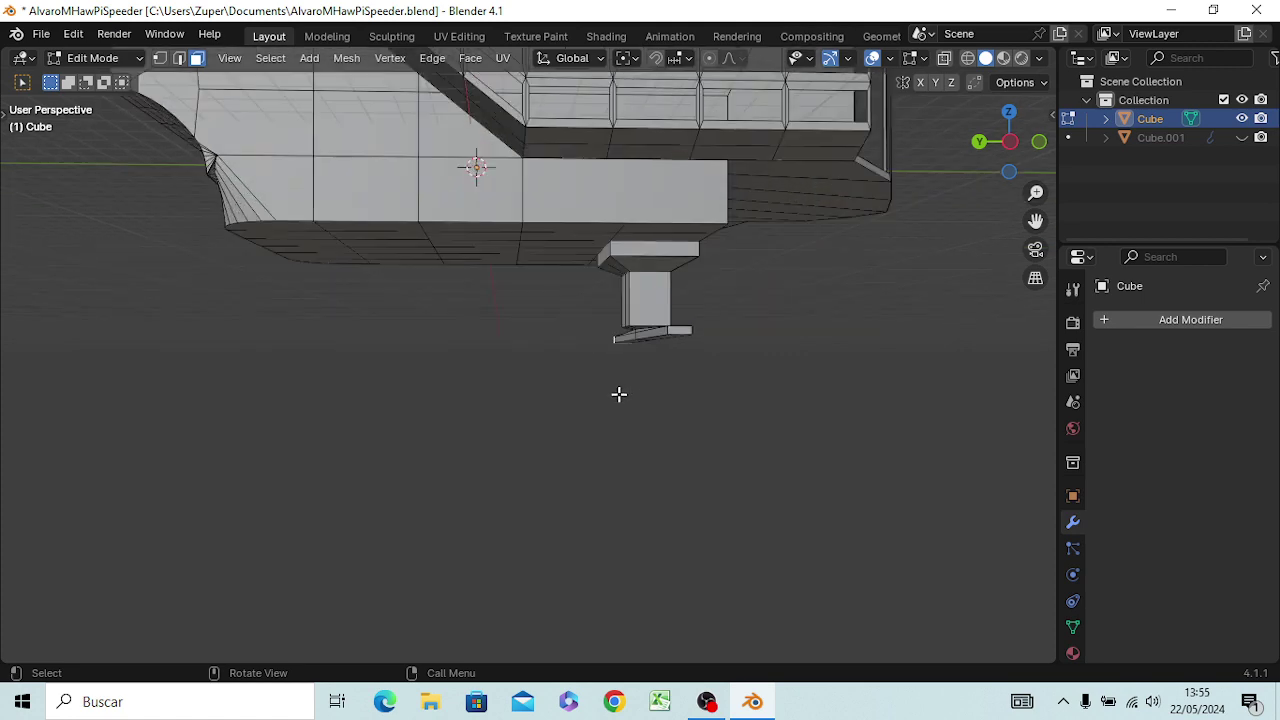
left_click(672, 331, "shift")
mouse_move(633, 364)
middle_mouse_down()
mouse_move(208, 419)
mouse_move(197, 400)
middle_mouse_up()
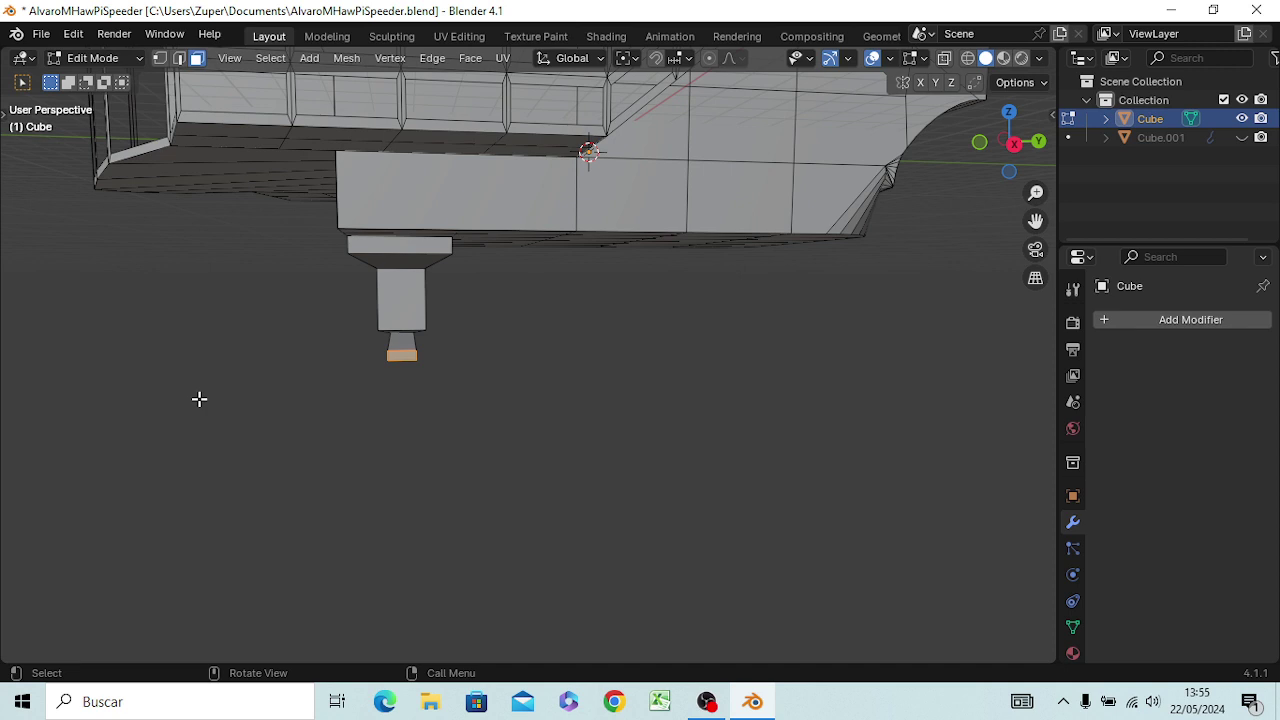
key("s")
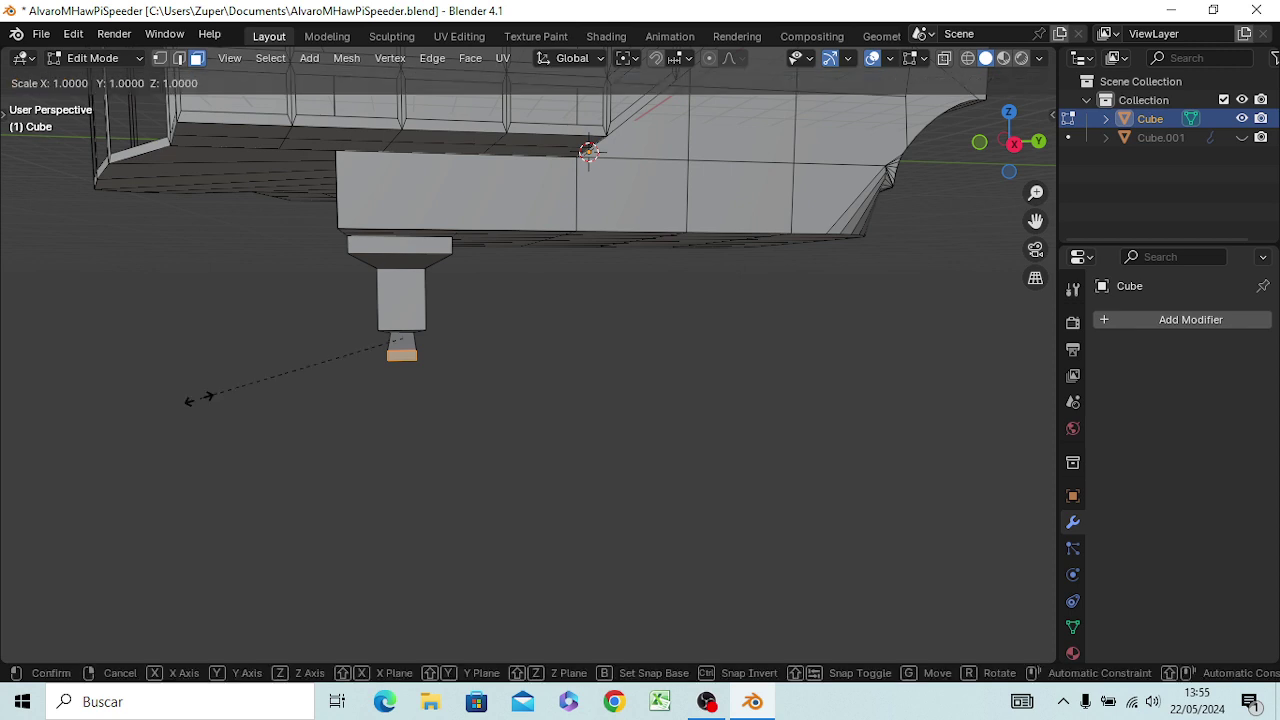
key("y")
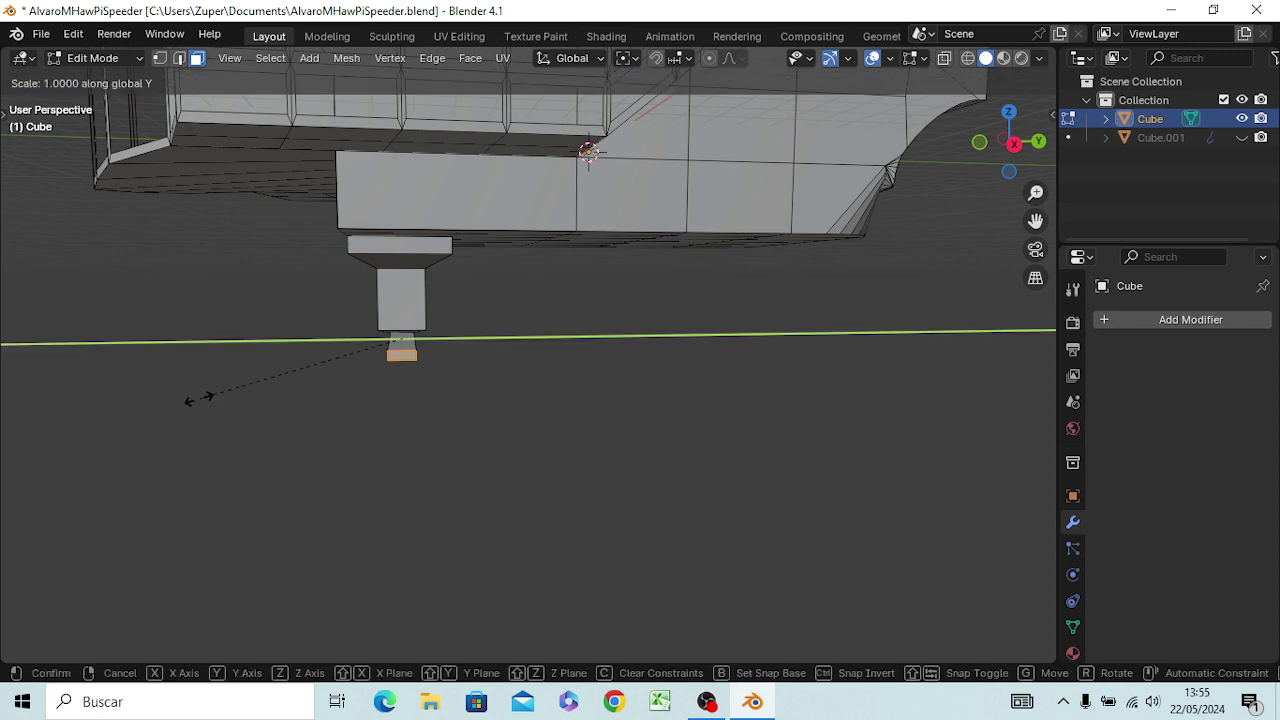
left_click(312, 362)
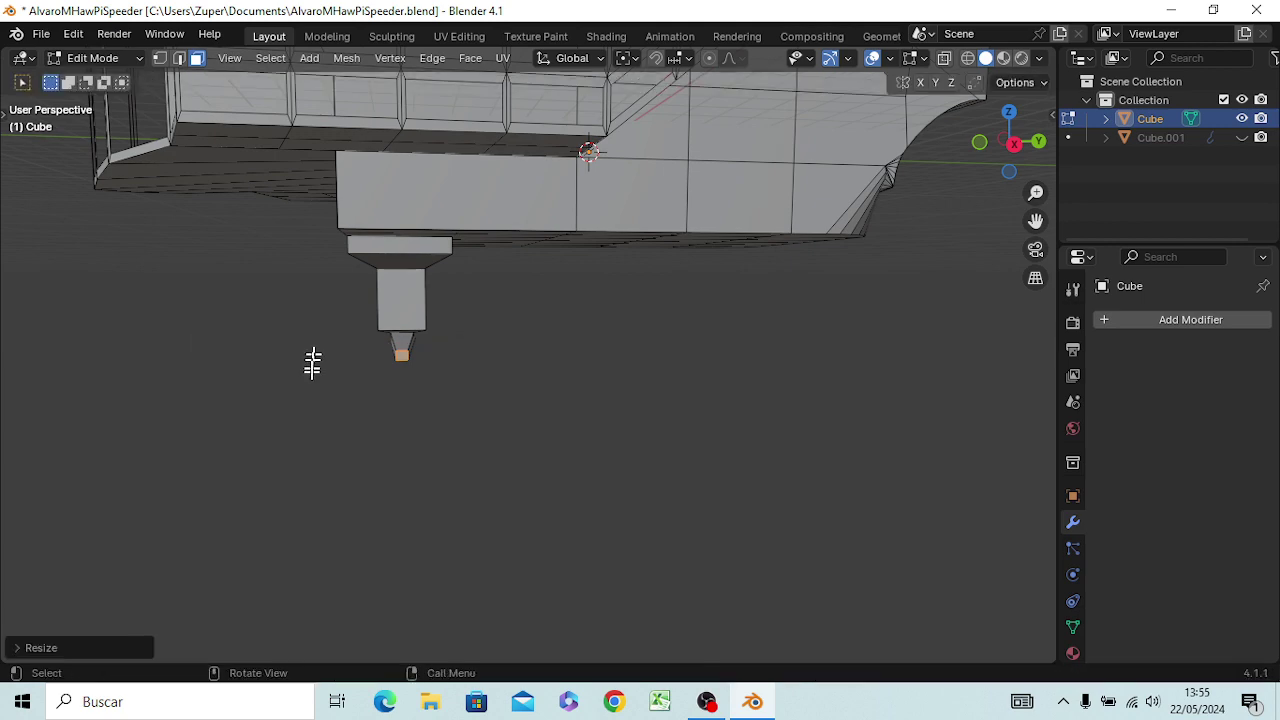
mouse_move(349, 423)
middle_mouse_down()
mouse_move(540, 410)
mouse_move(557, 443)
mouse_move(560, 426)
middle_mouse_up()
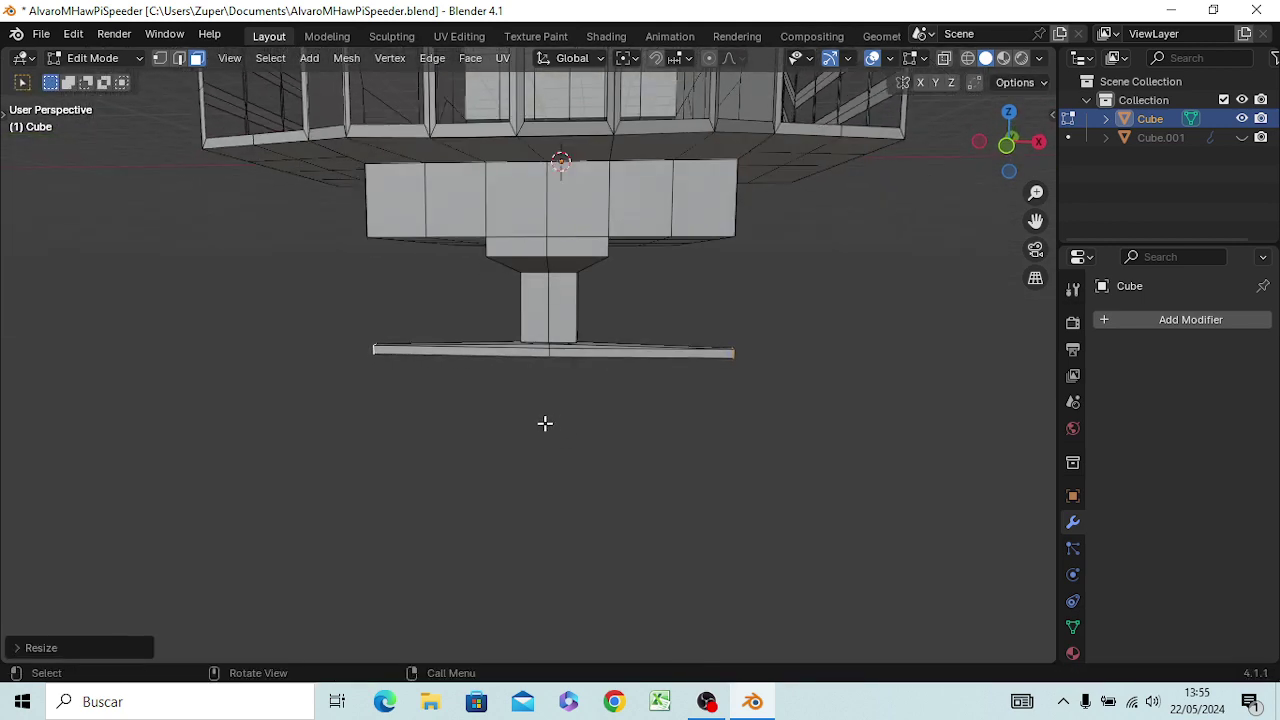
- Lower the skid bar's outer ends about 0.82 m along Z into a V shape, then deselect
key("g")
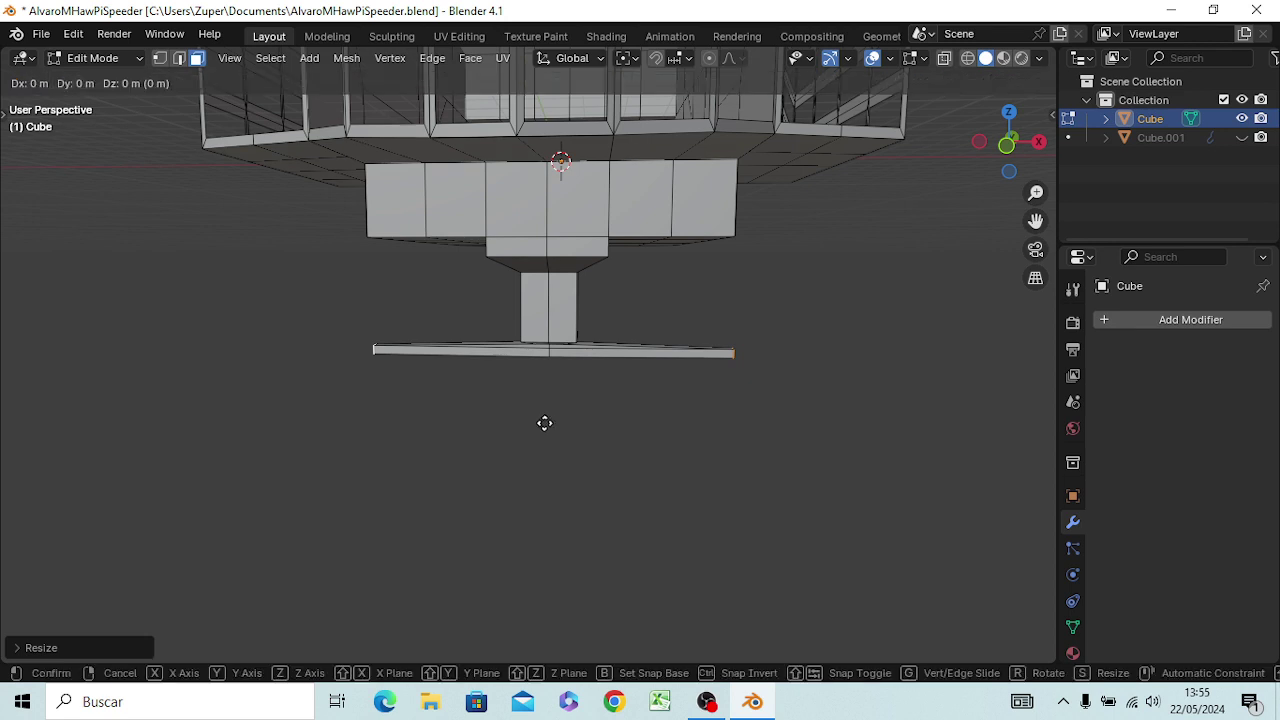
key("z")
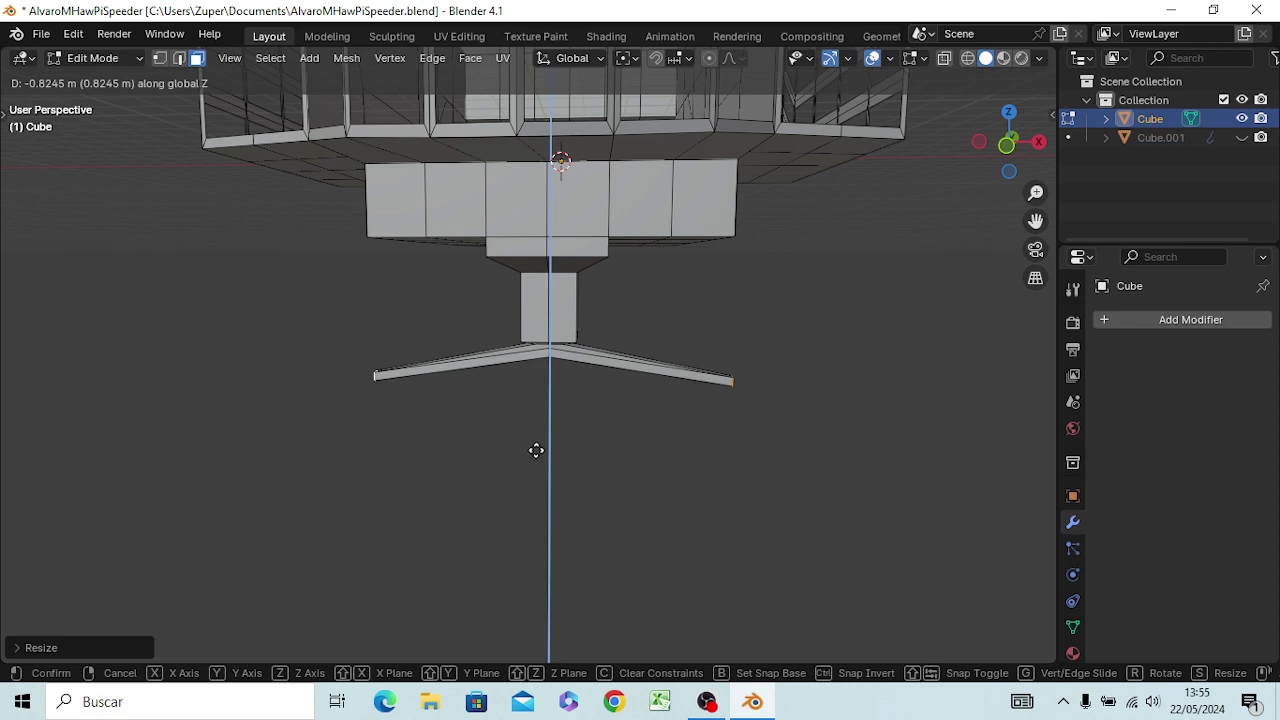
left_click(536, 450)
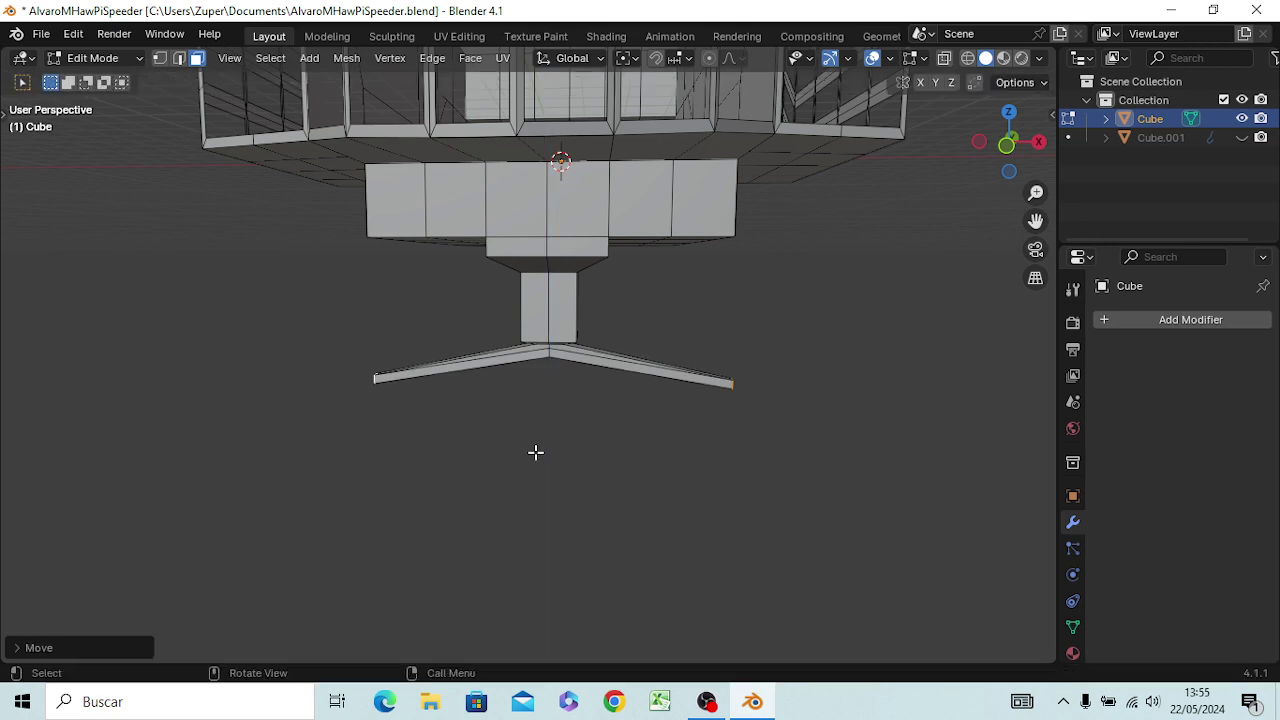
middle_click_drag(569, 434, 334, 420)
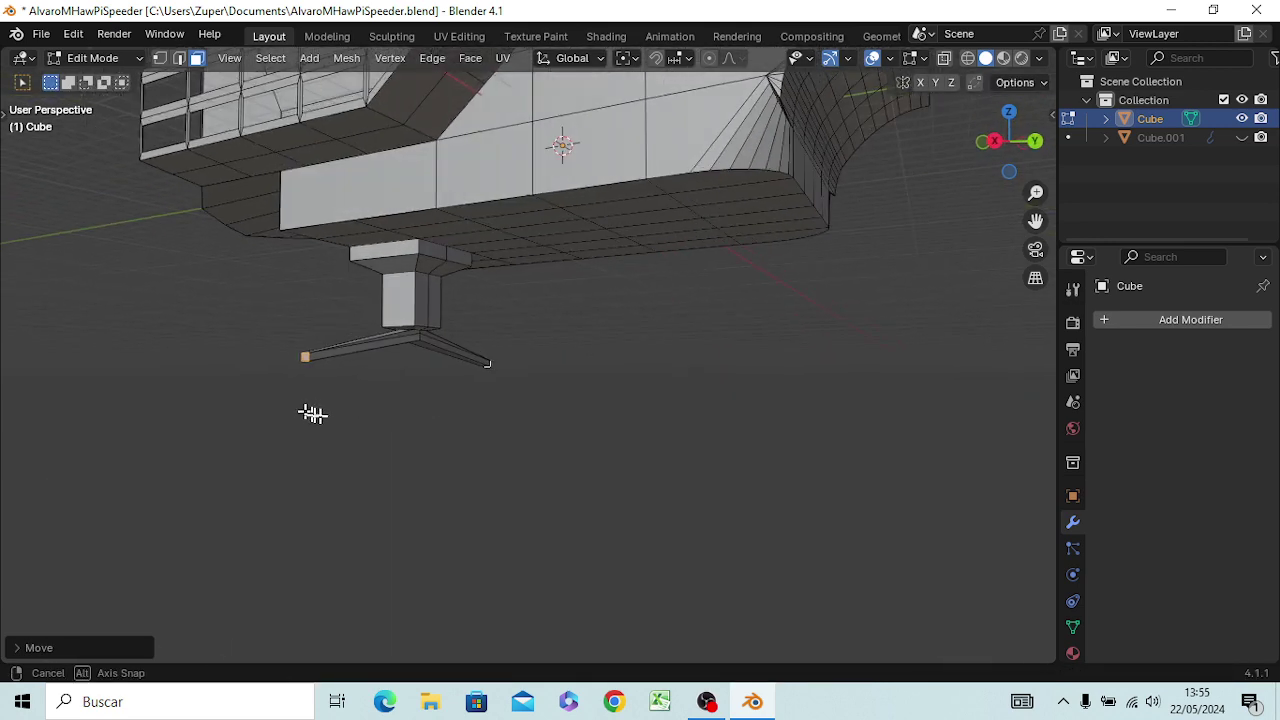
left_click(378, 448)
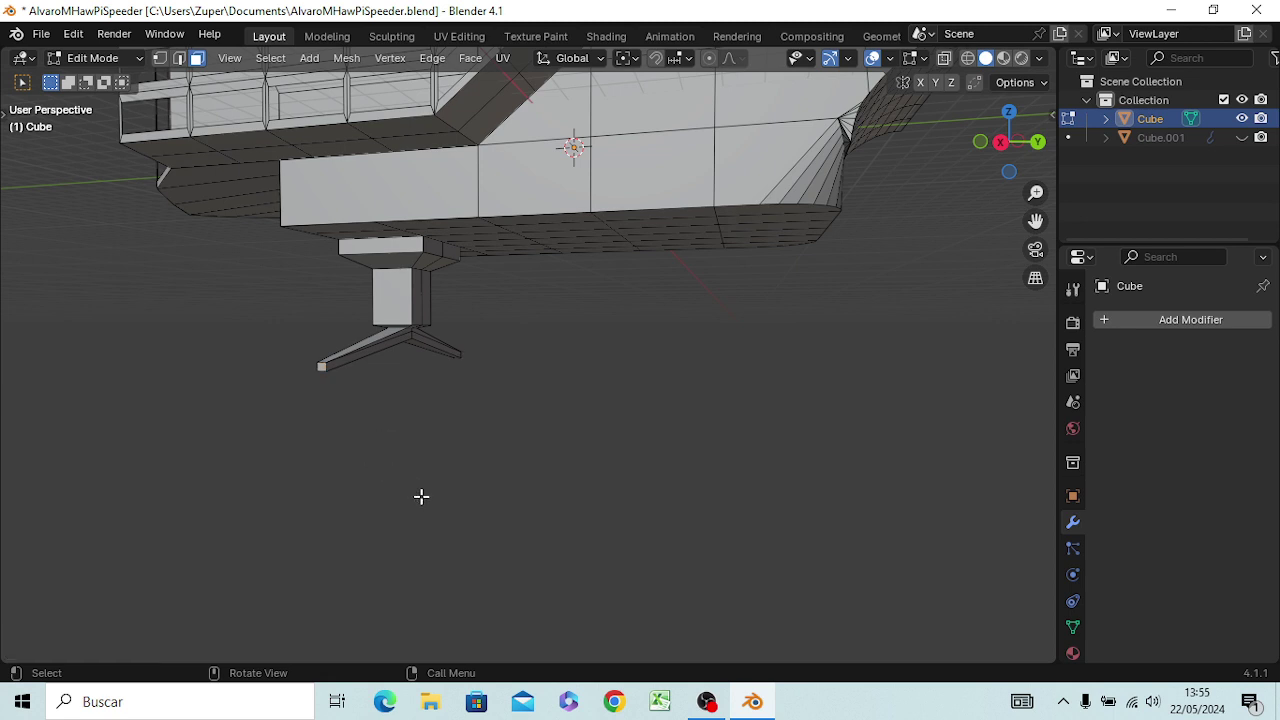
scroll(421, 496, "down", 4)
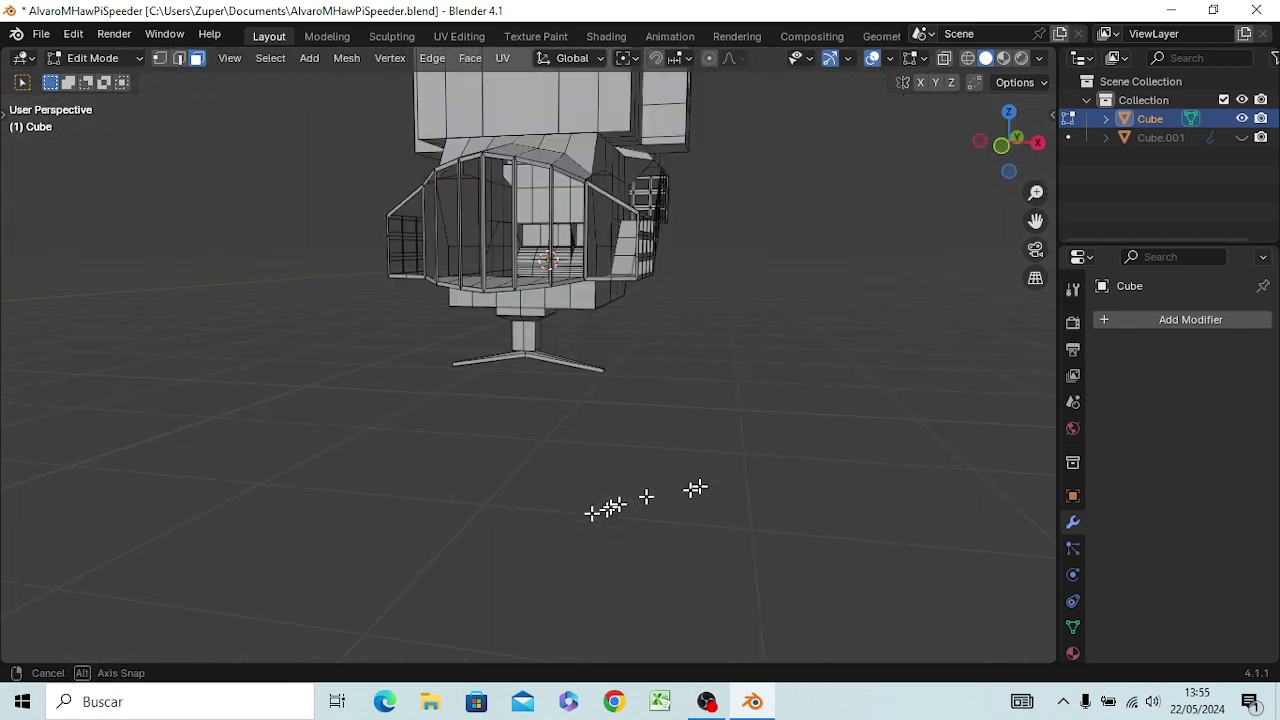
- Orbit out to see the whole ship and bring up the Shift+A Add Mesh menu
mouse_move(400, 489)
middle_mouse_down()
mouse_move(702, 489)
mouse_move(651, 537)
mouse_move(634, 506)
mouse_move(557, 471)
mouse_move(423, 523)
mouse_move(455, 470)
middle_mouse_up()
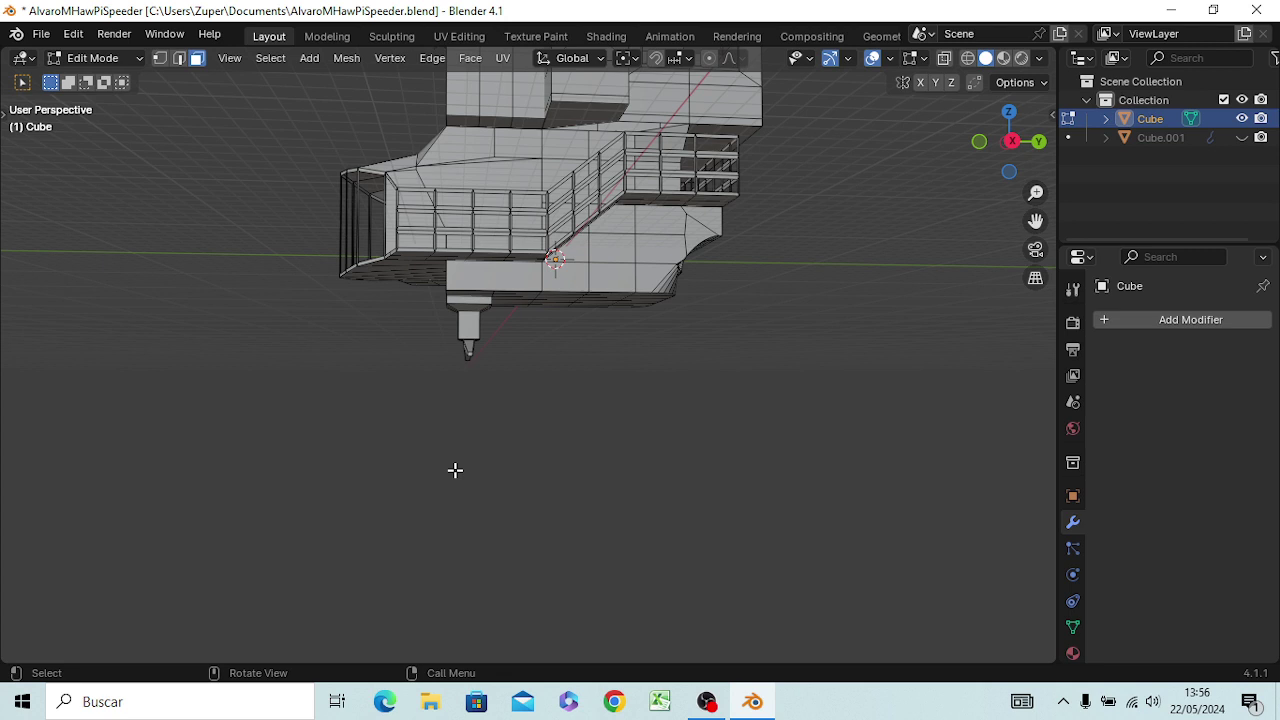
key("shift+a")
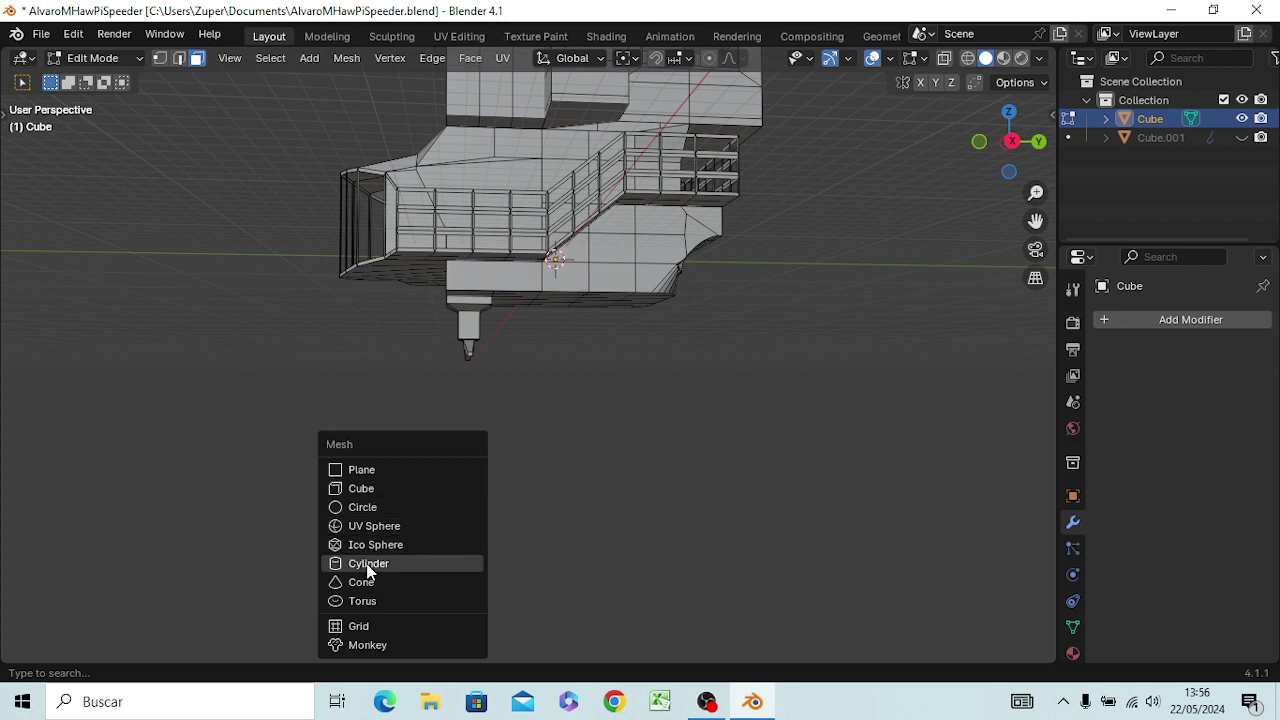
- Add a cylinder to the mesh and drop it beside the hull
left_click(369, 570)
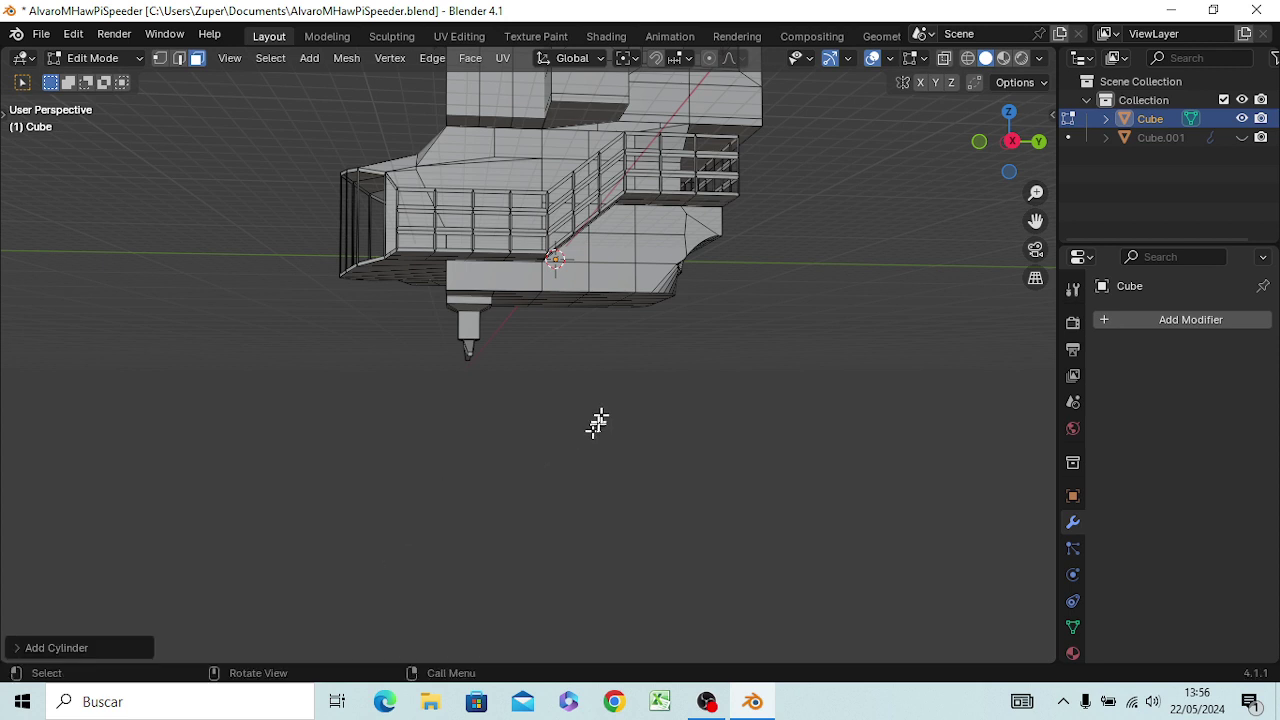
key("g")
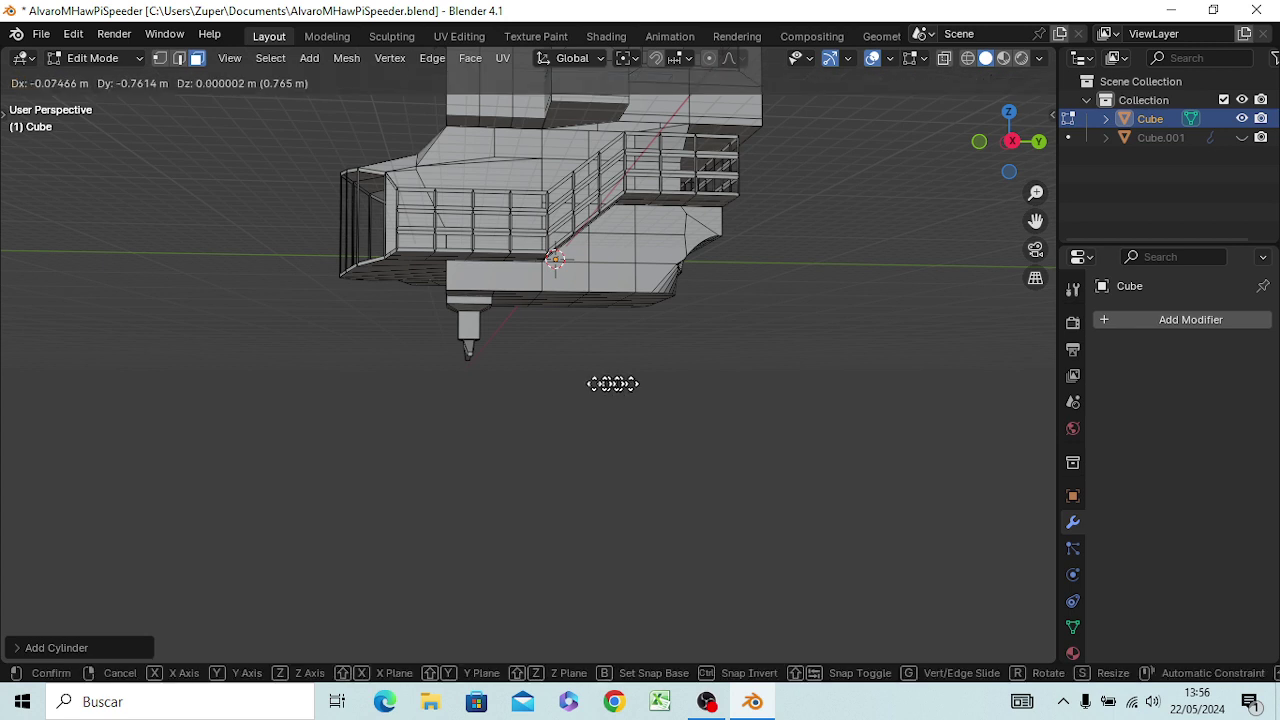
left_click(337, 373)
mouse_move(286, 371)
middle_mouse_down()
mouse_move(297, 403)
mouse_move(303, 349)
middle_mouse_up()
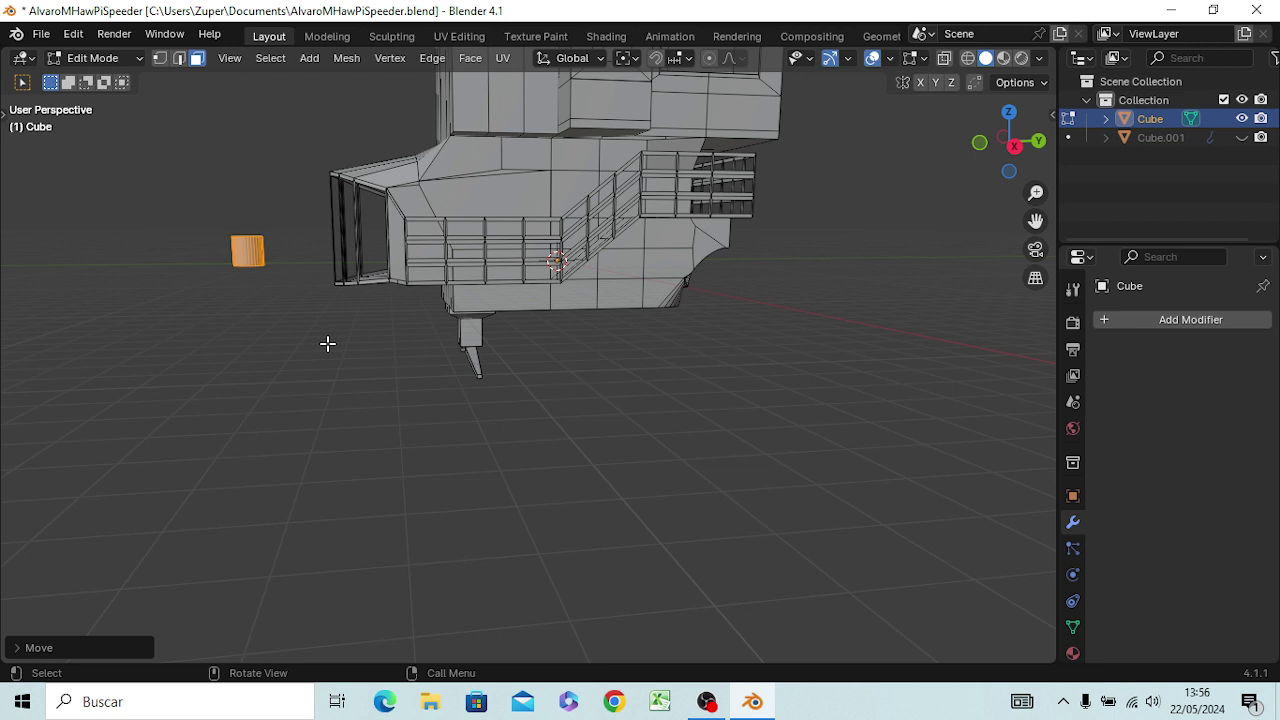
- In front view, move the cylinder about 7.9 m along X to the hull's right side, undoing a stray Y move
key("KP_1")
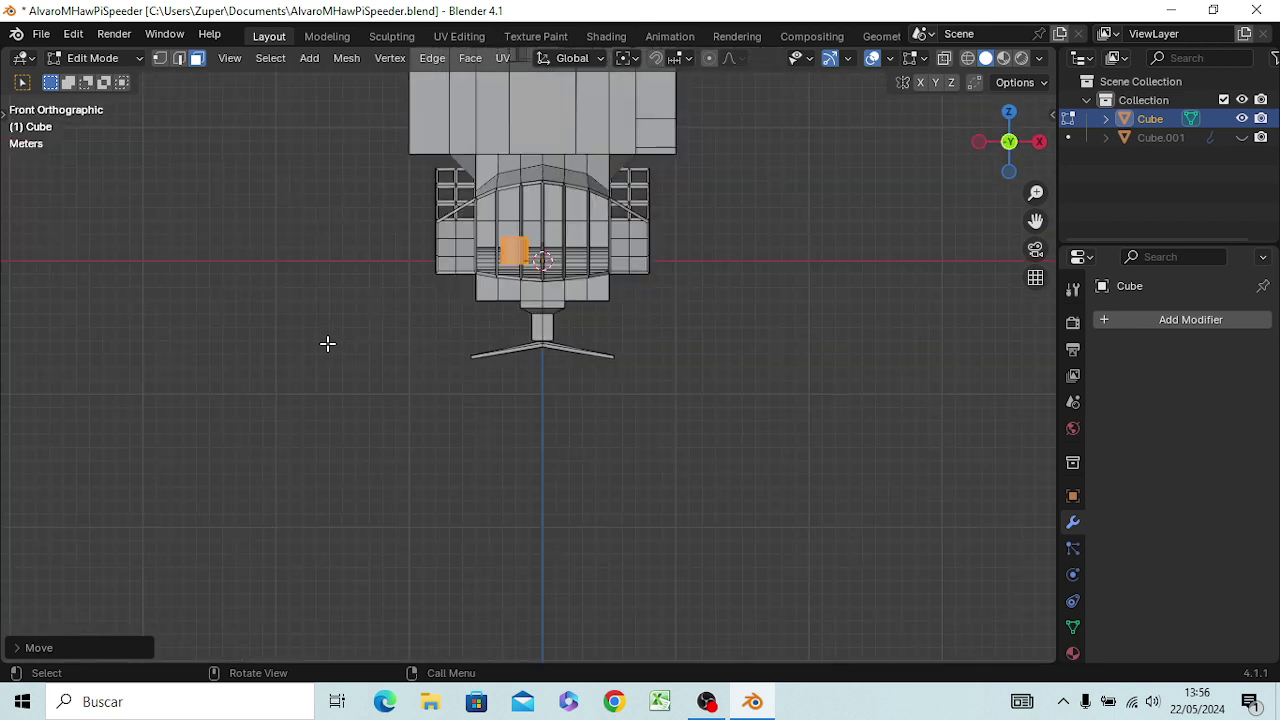
key("g")
key("x")
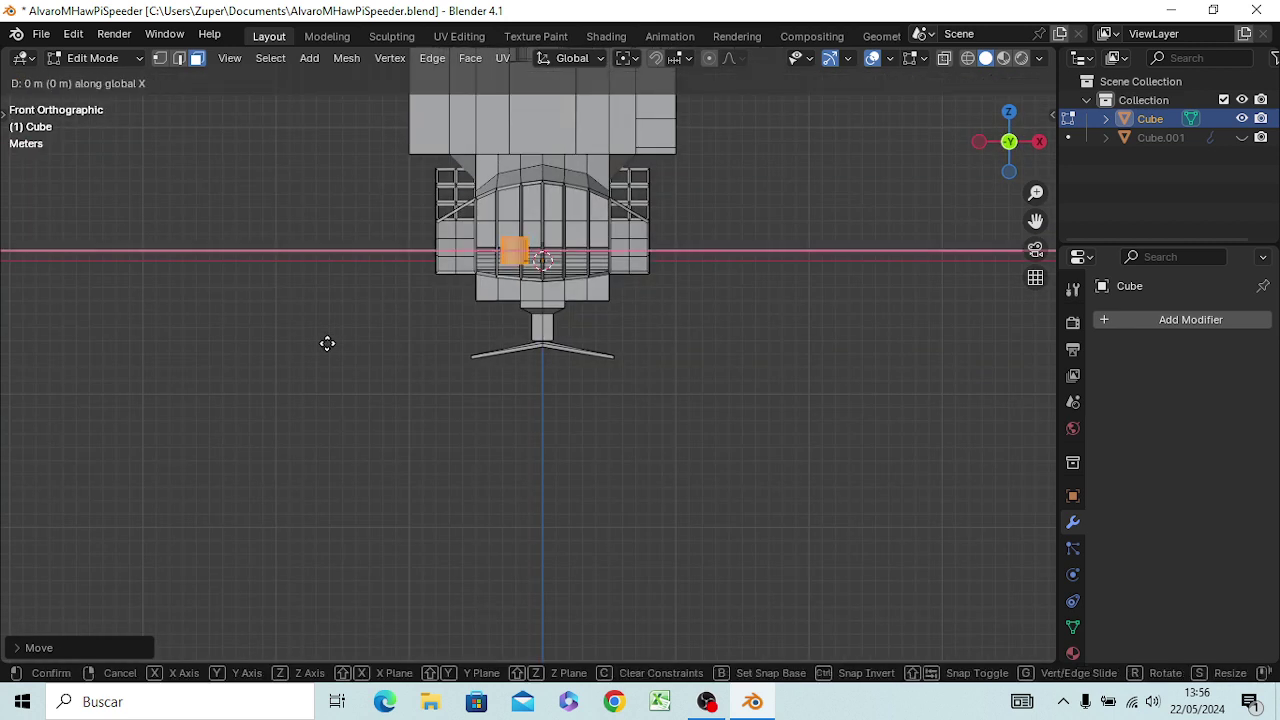
left_click(431, 345)
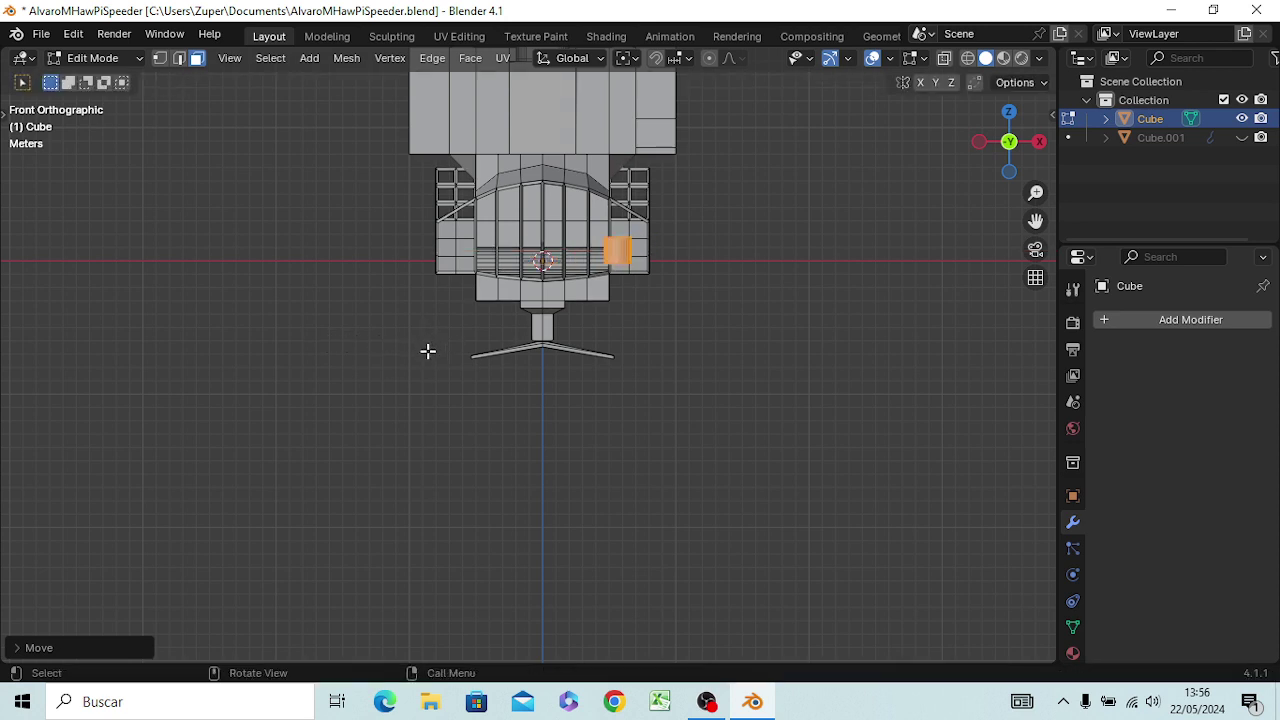
key("g")
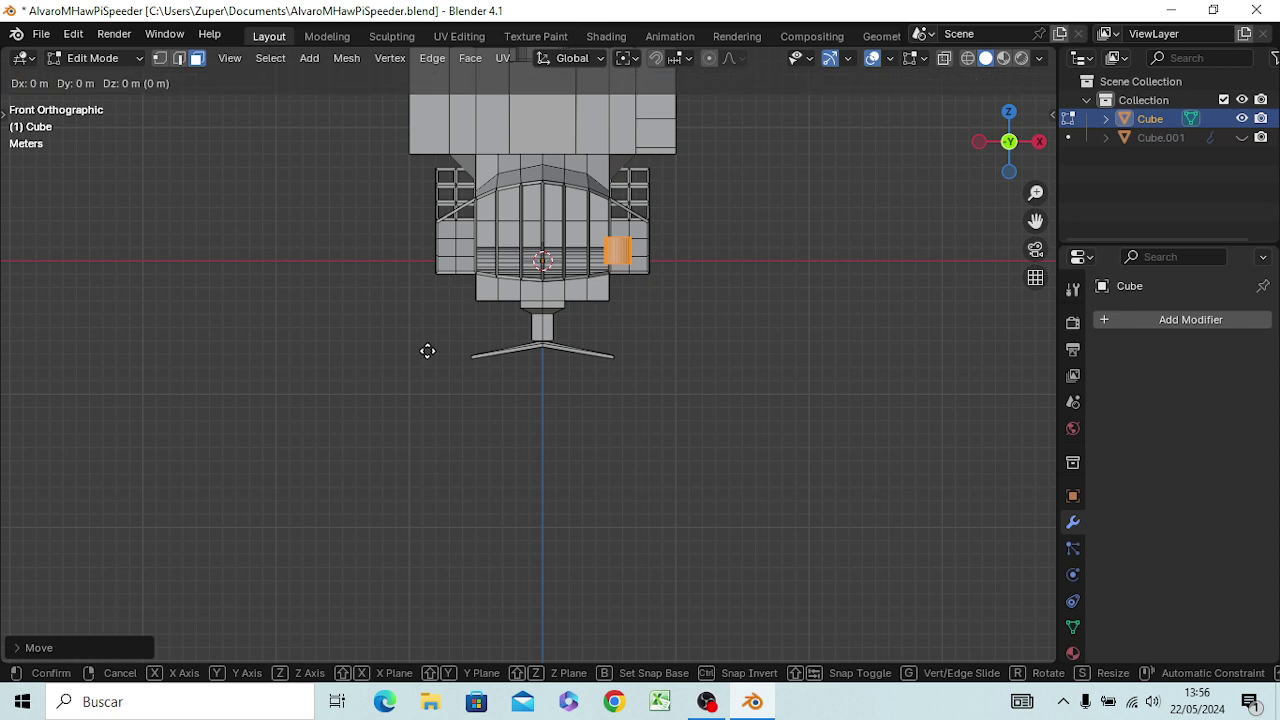
key("y")
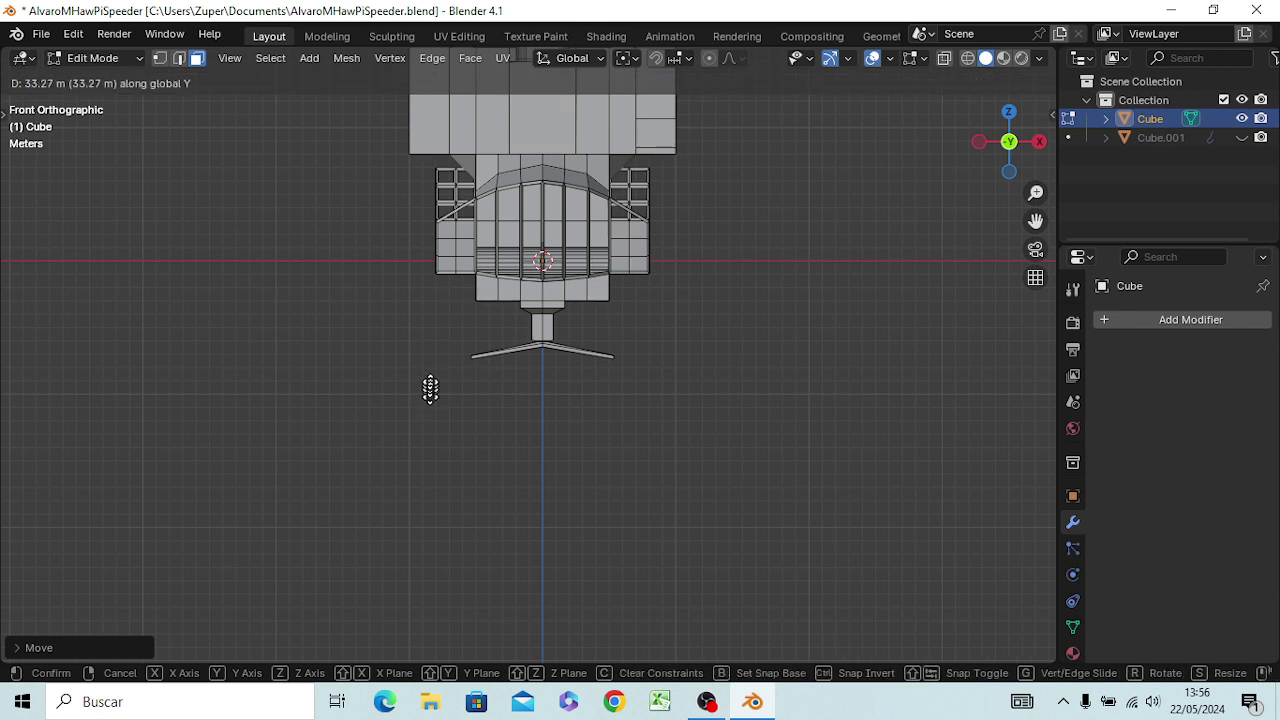
left_click(440, 324)
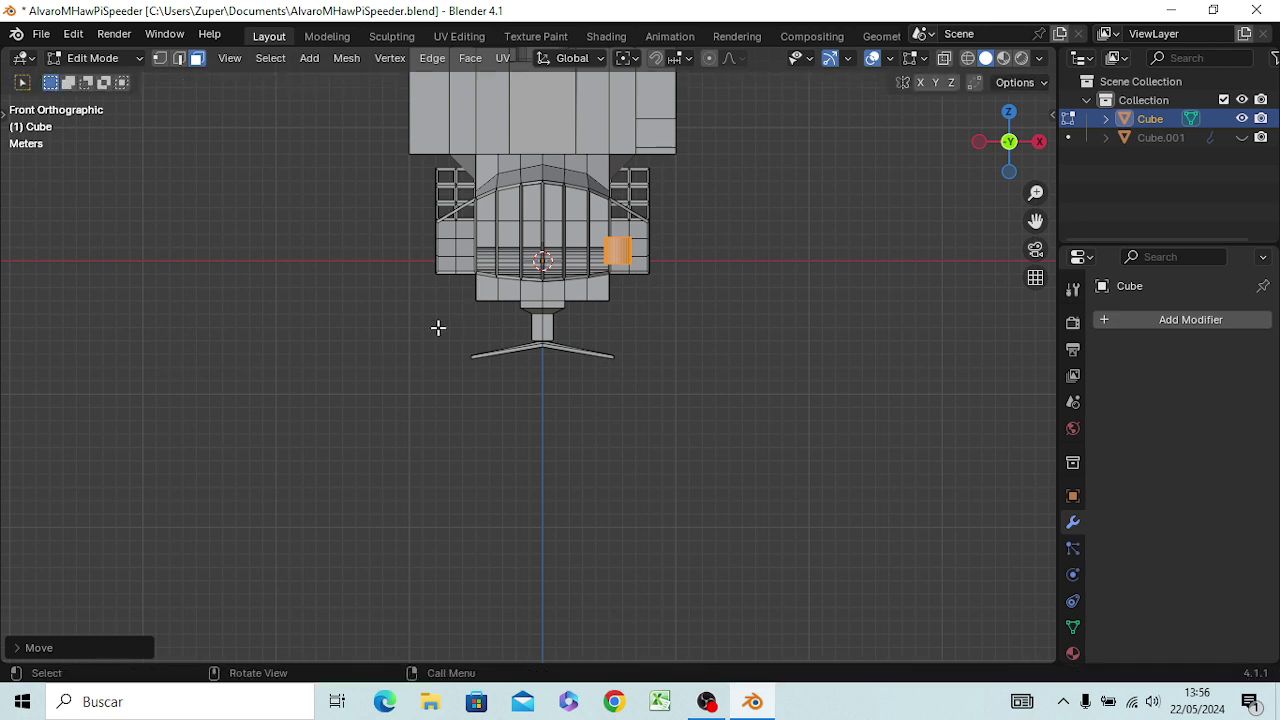
key("ctrl+z")
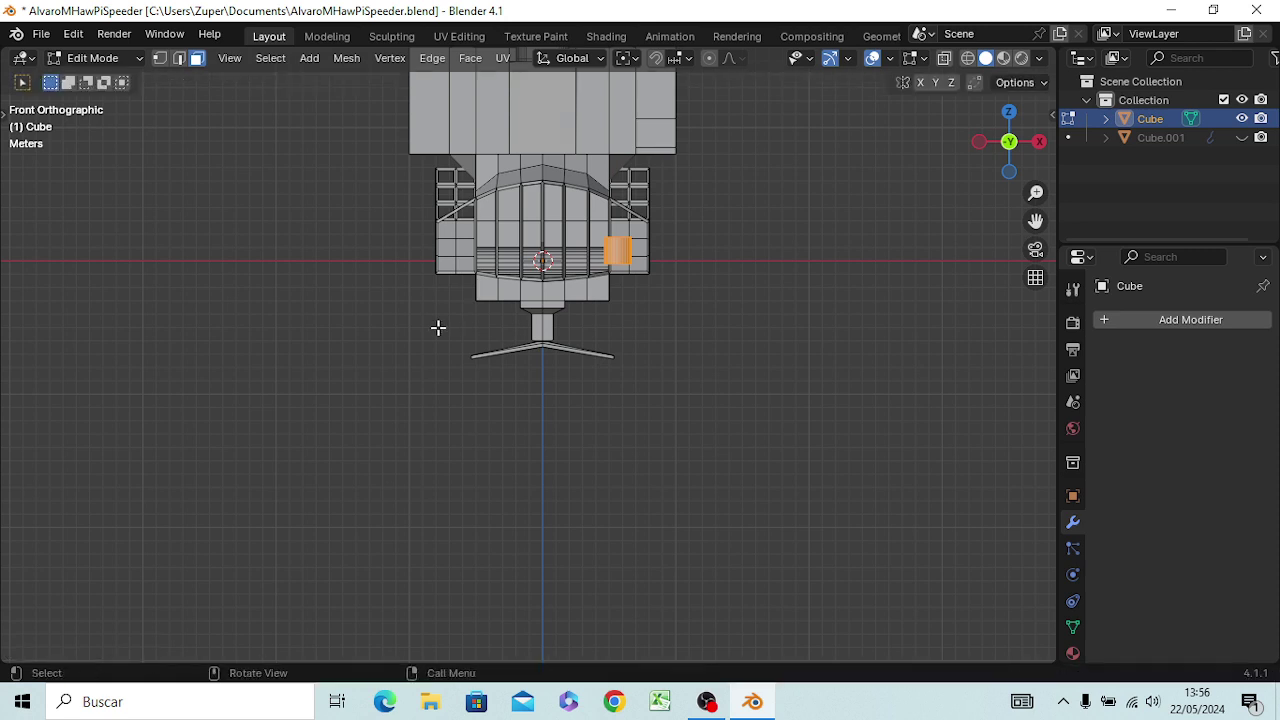
- Lower the cylinder along Z to the right skid's tip and rotate it 90°
key("g")
key("z")
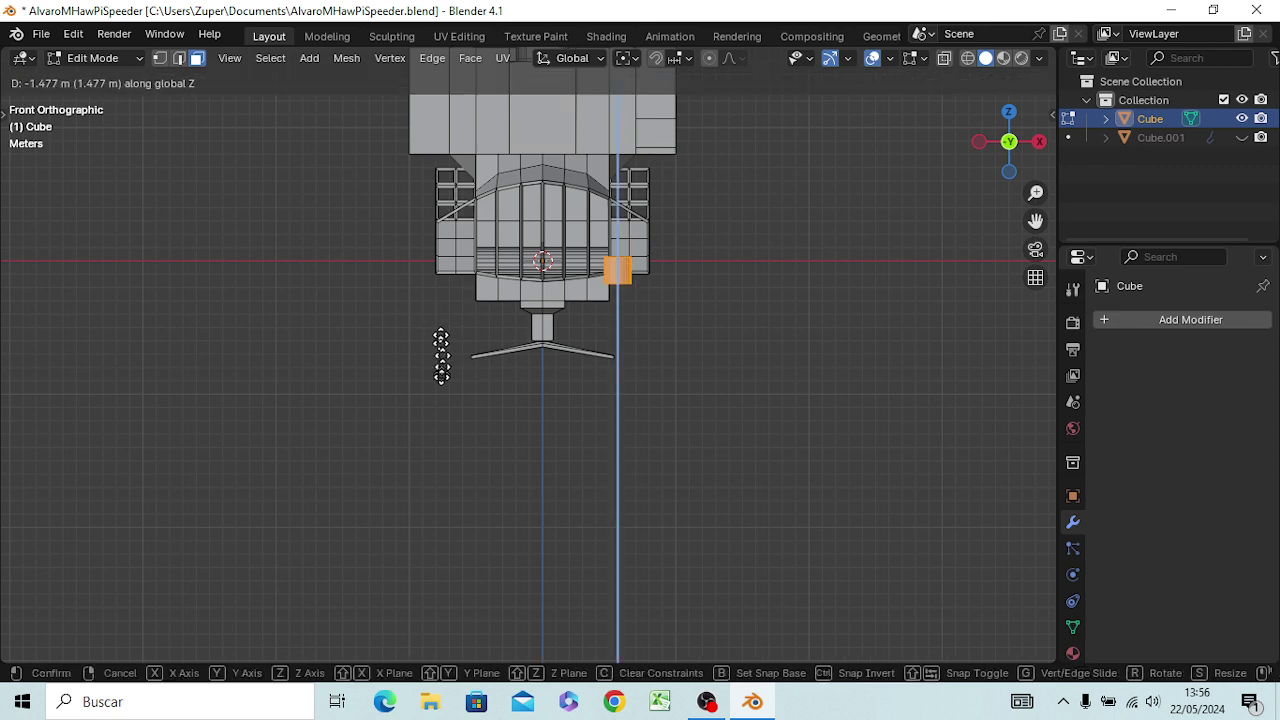
left_click(427, 433)
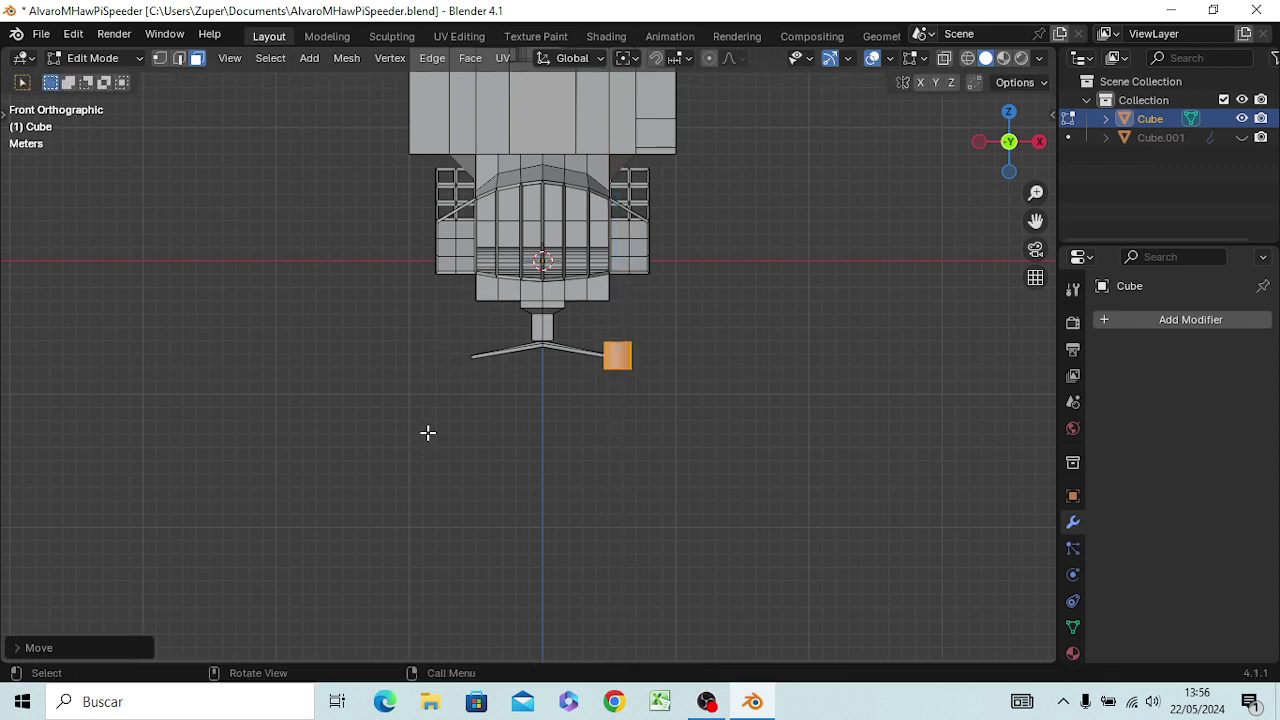
type("r")
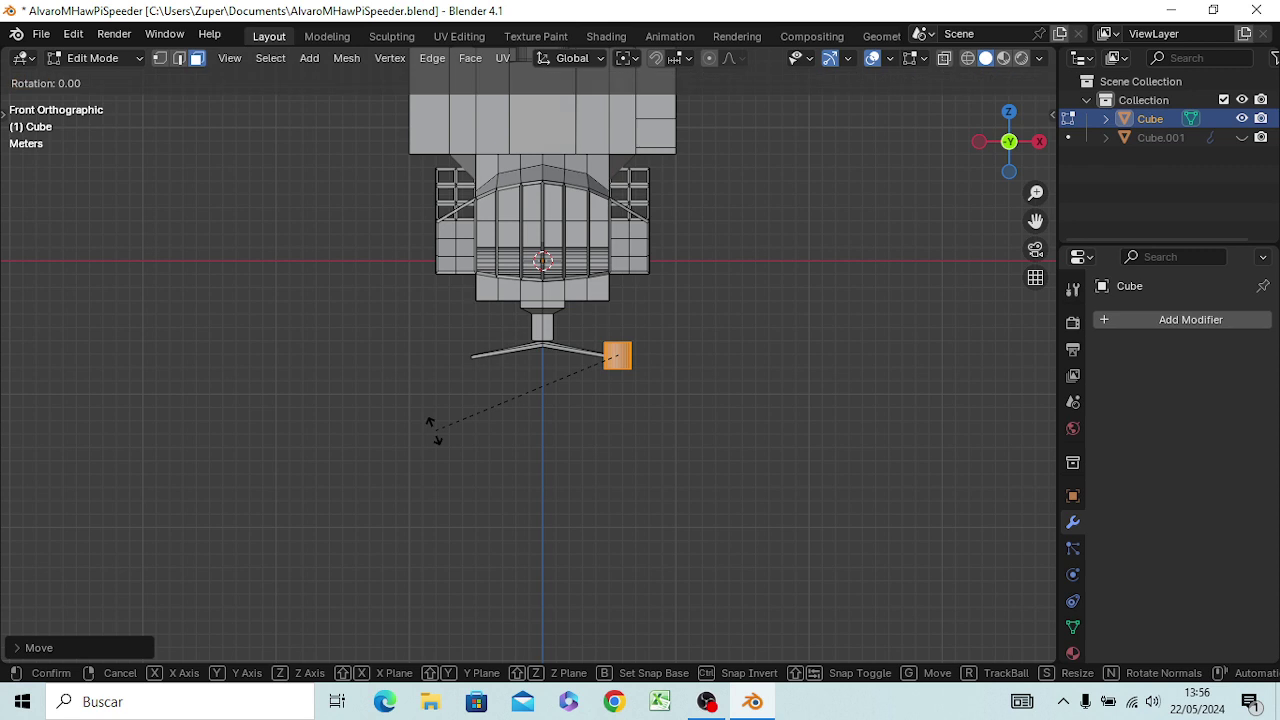
type("900")
key("Return")
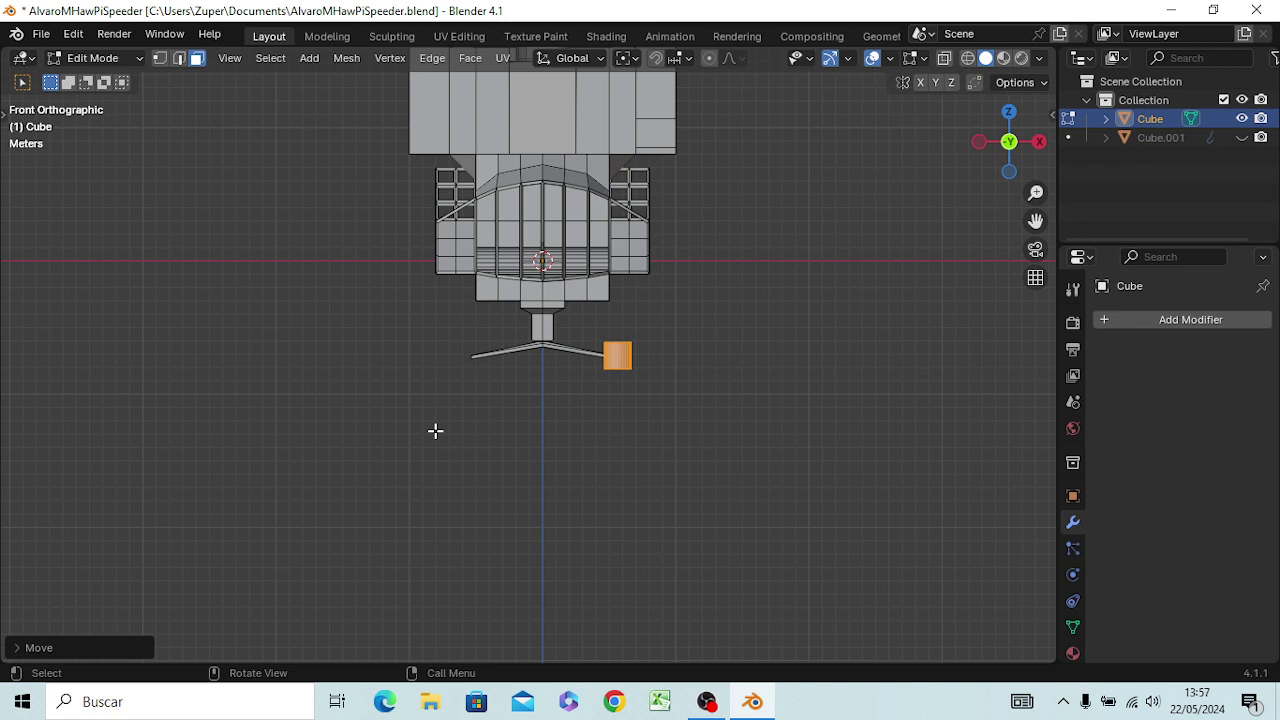
type("r90")
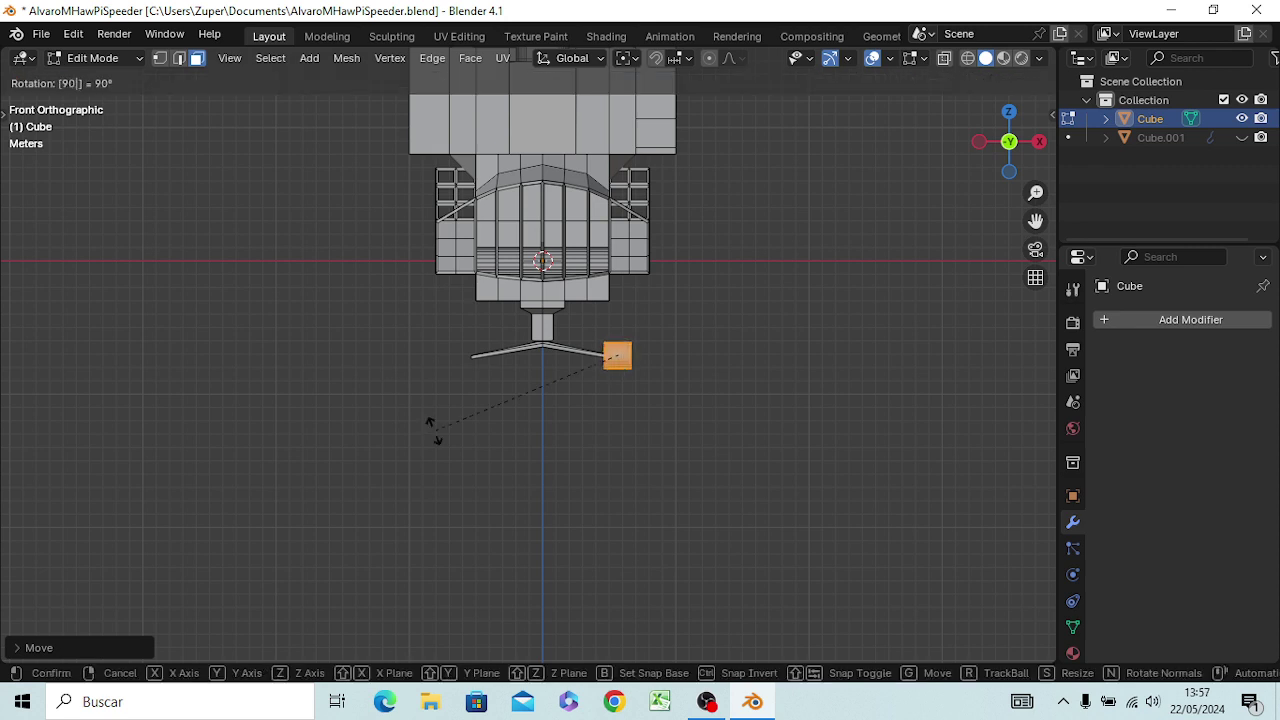
key("Return")
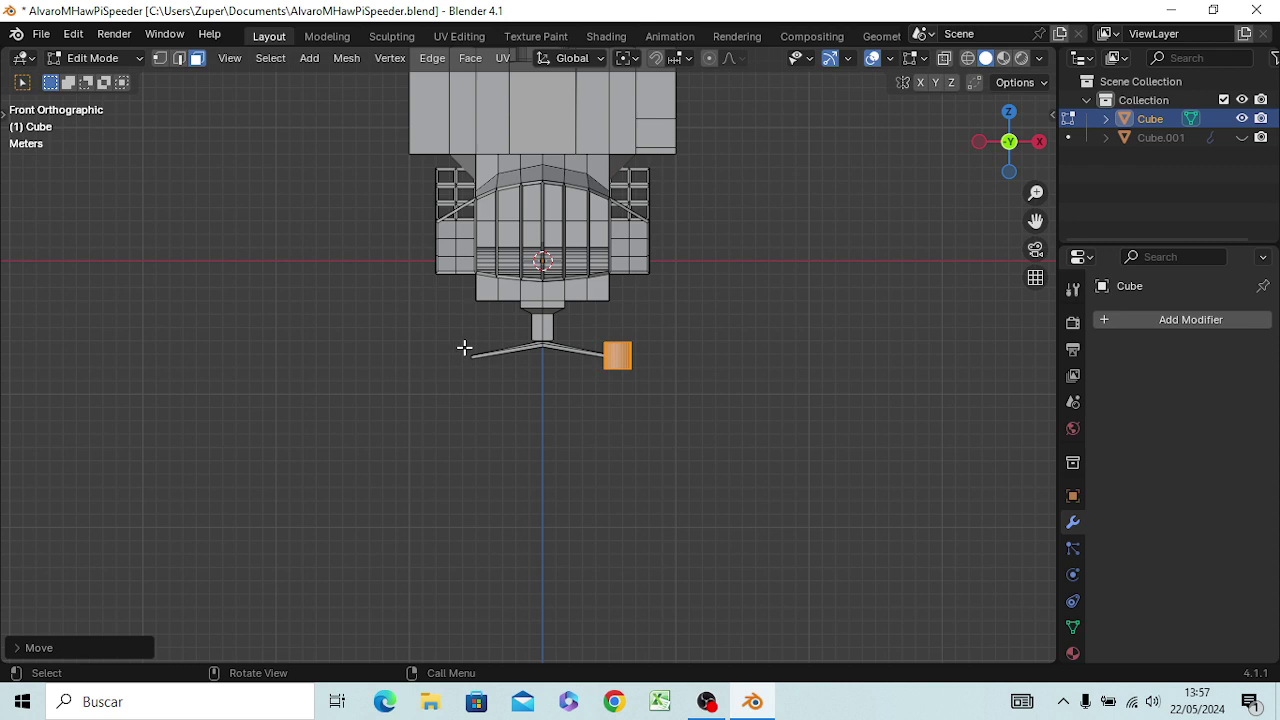
- Rotate the cylinder 90° around Y and scale it narrower along X into a wheel
key("r")
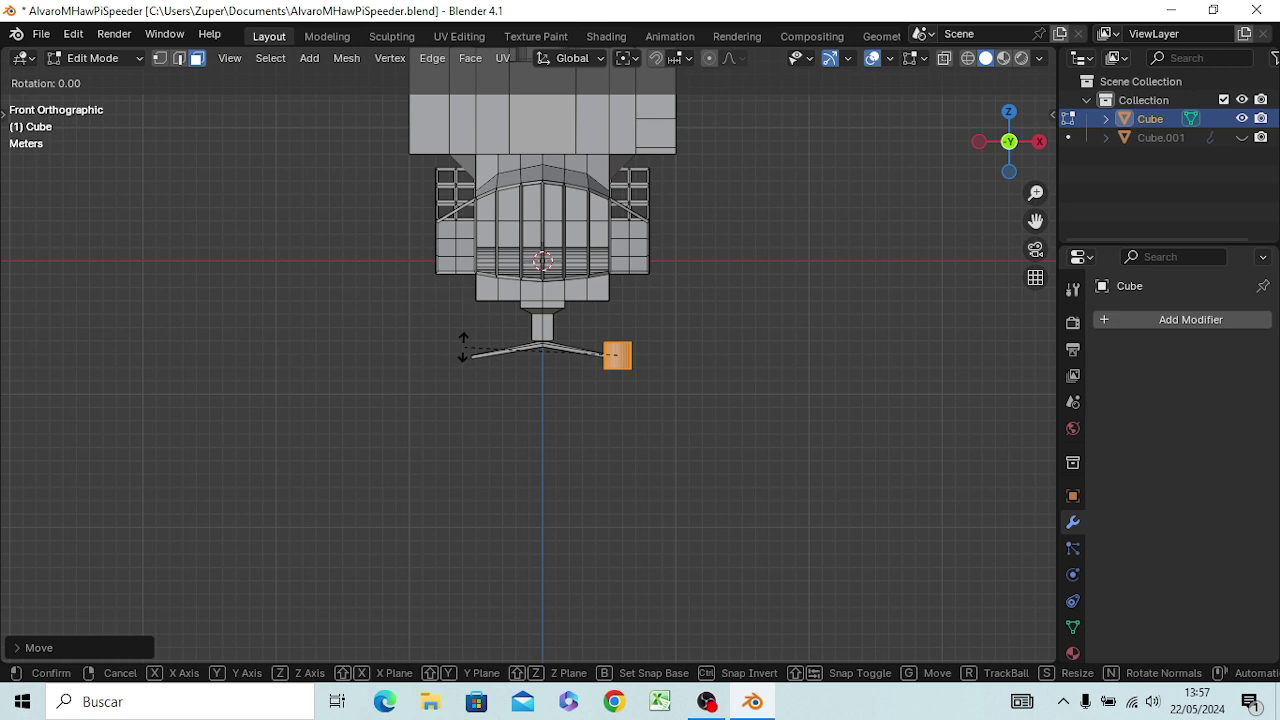
type("y")
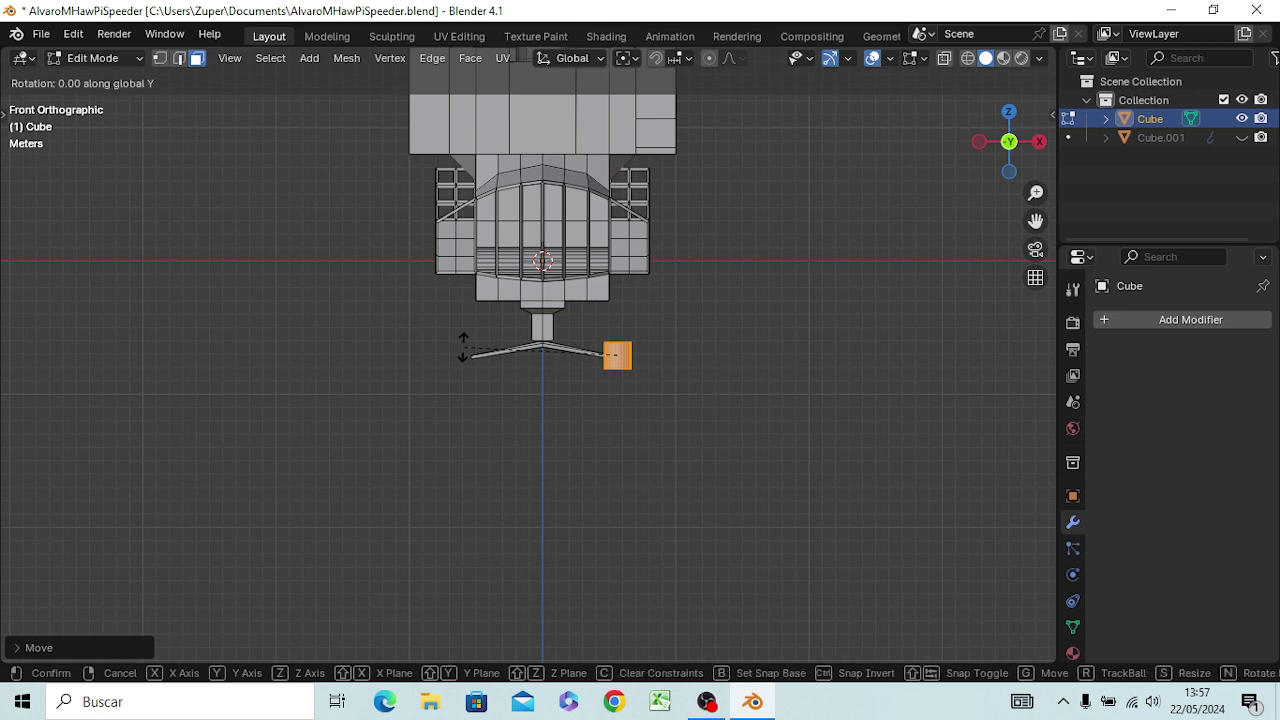
type("90")
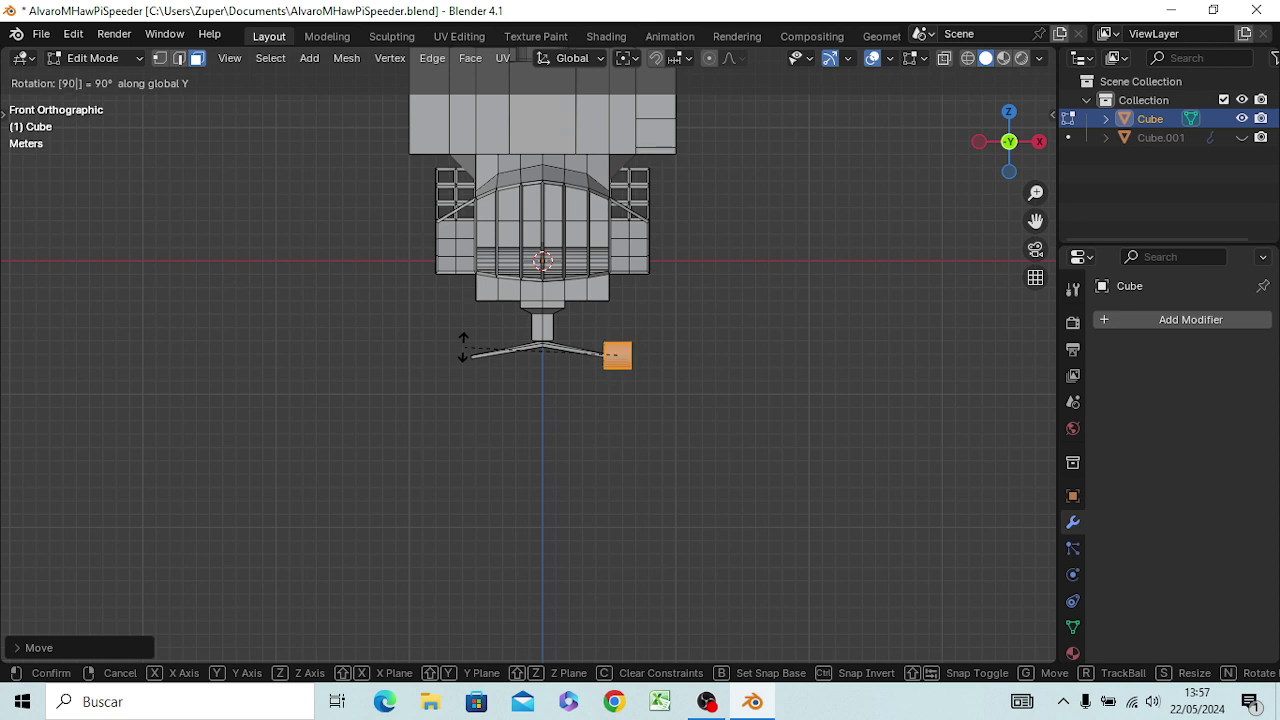
key("Return")
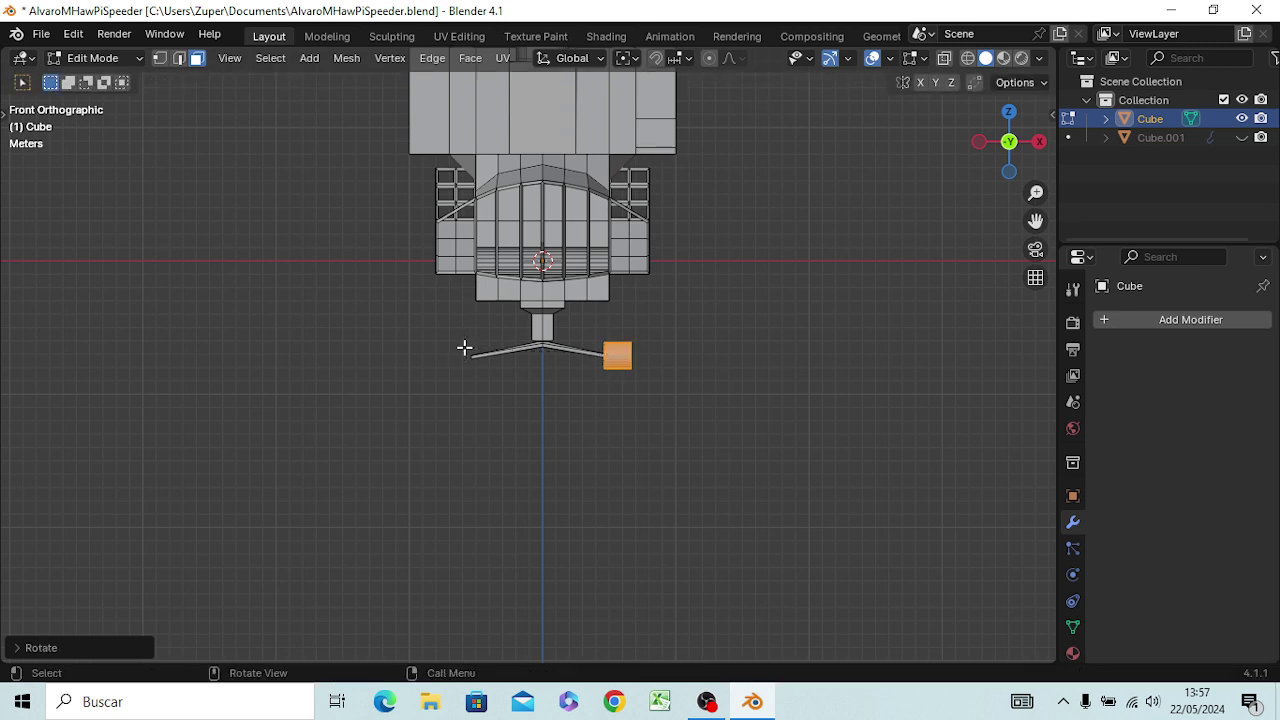
key("s")
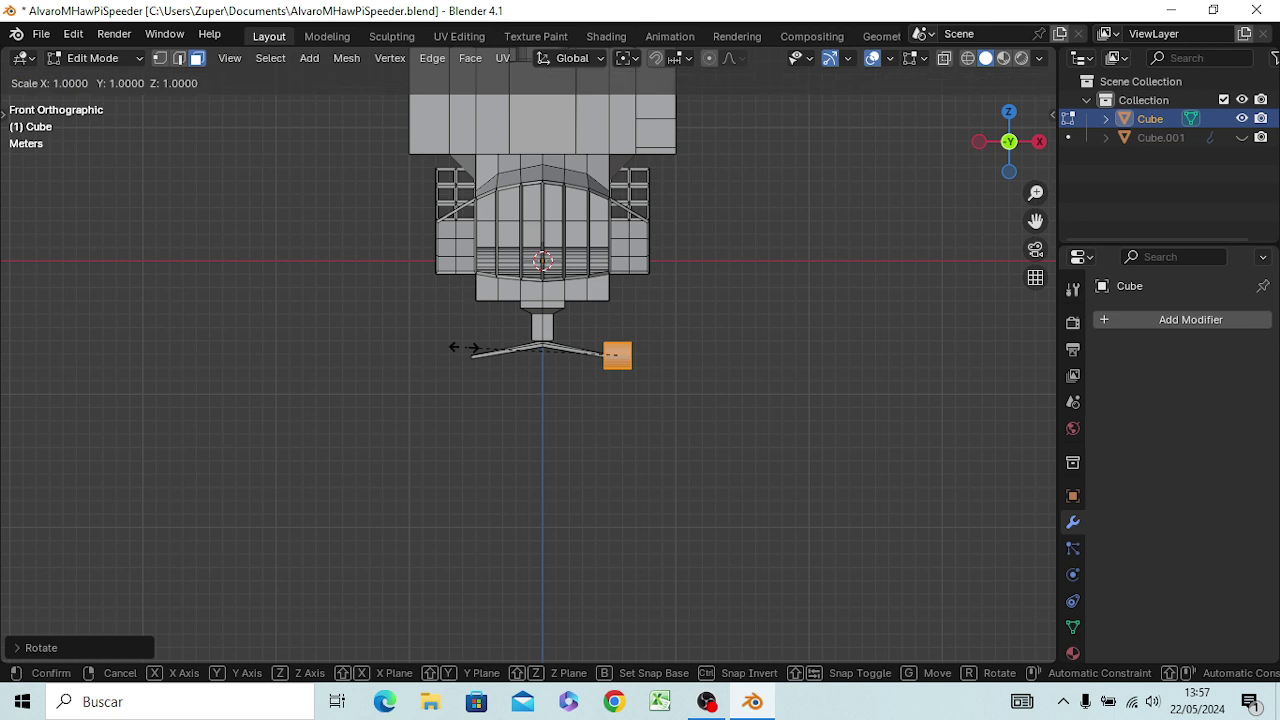
key("x")
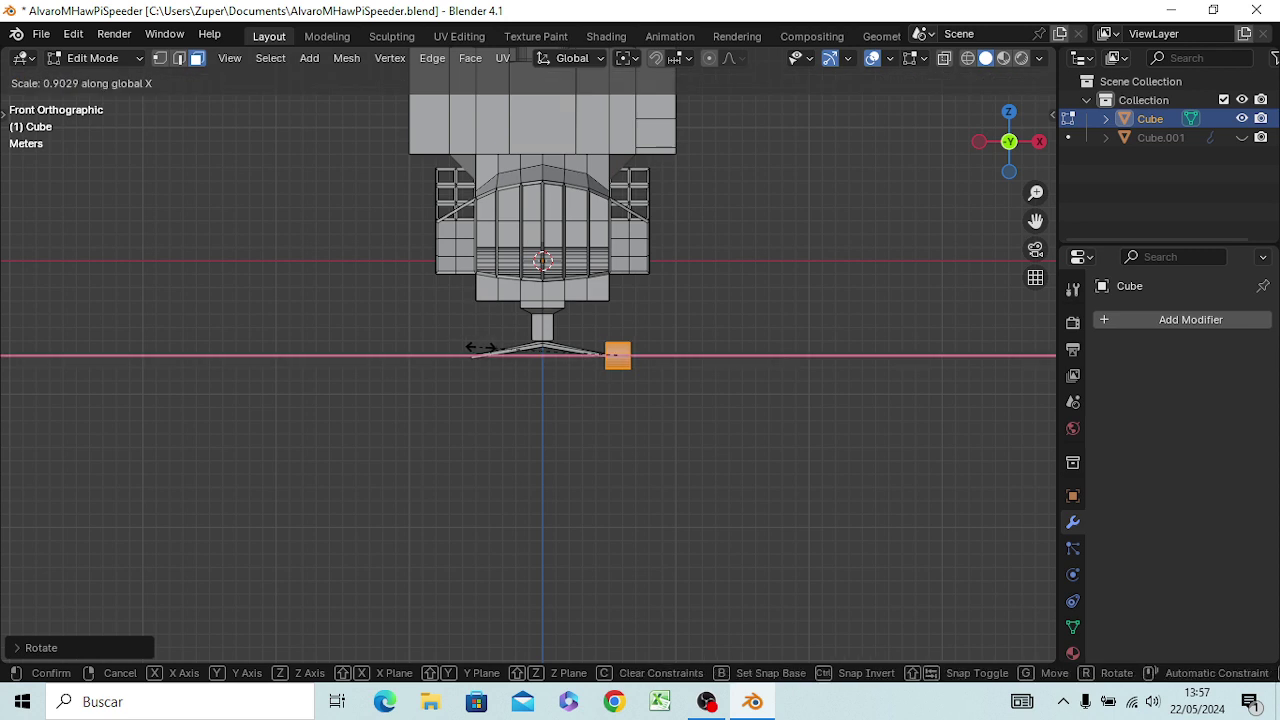
left_click(575, 325)
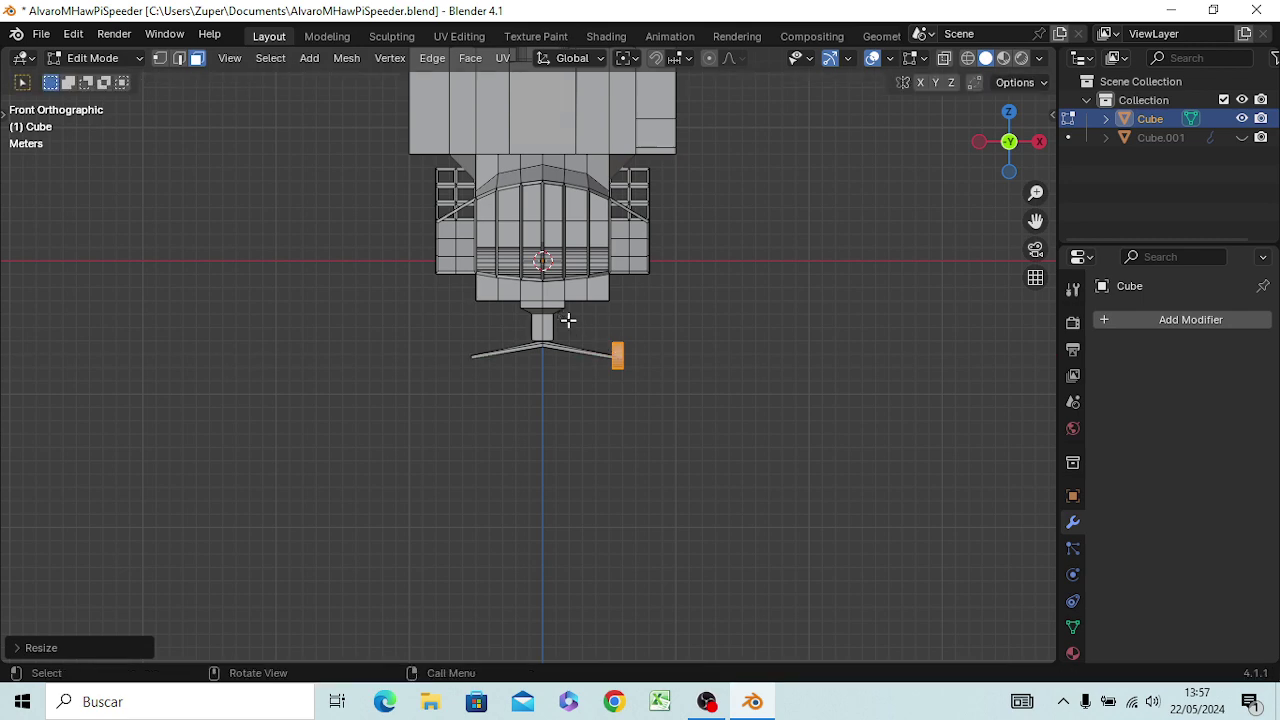
middle_click(656, 345)
- Slide the wheel along Y so it sits under the front strut
mouse_move(648, 348)
middle_mouse_down()
mouse_move(612, 420)
mouse_move(421, 404)
middle_mouse_up()
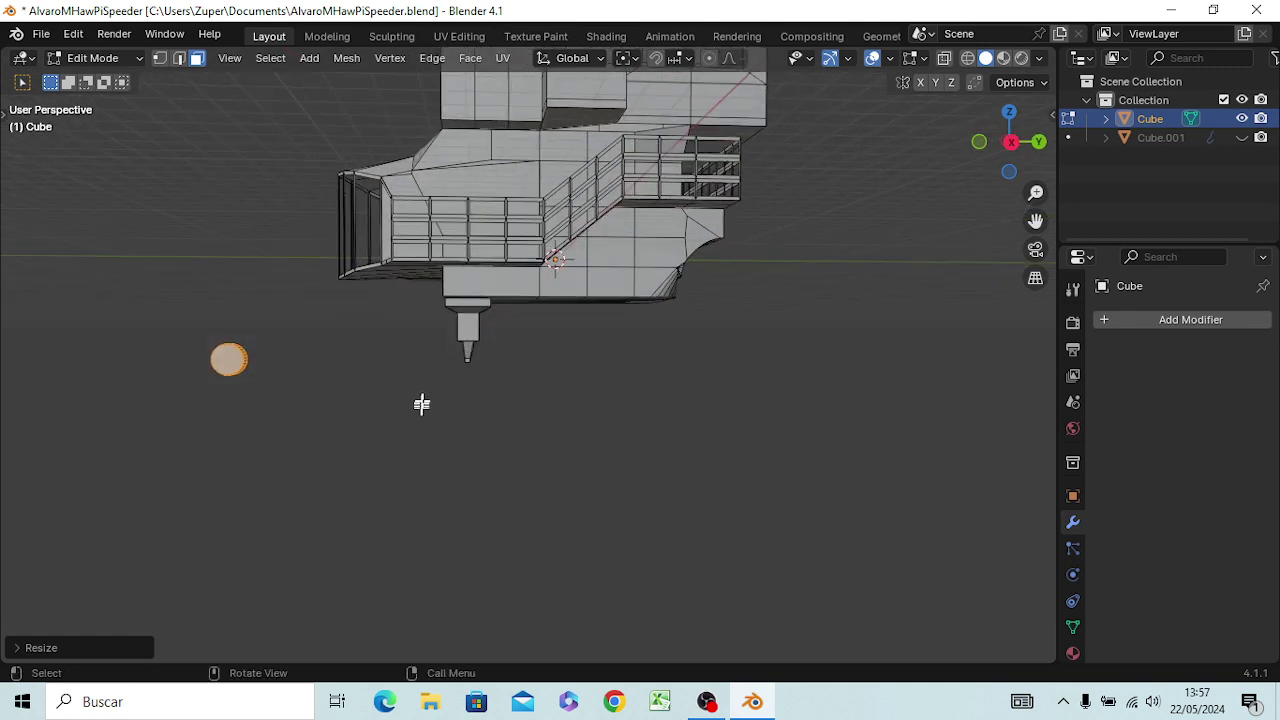
key("g")
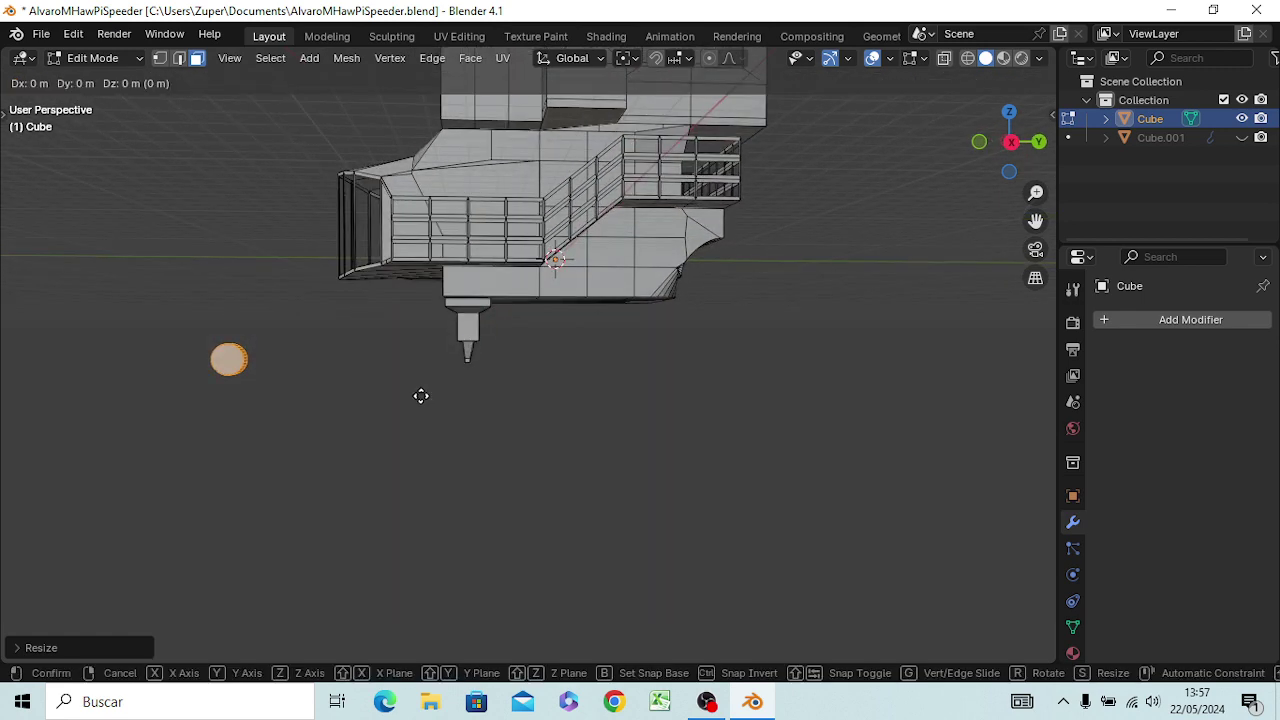
key("x")
key("Escape")
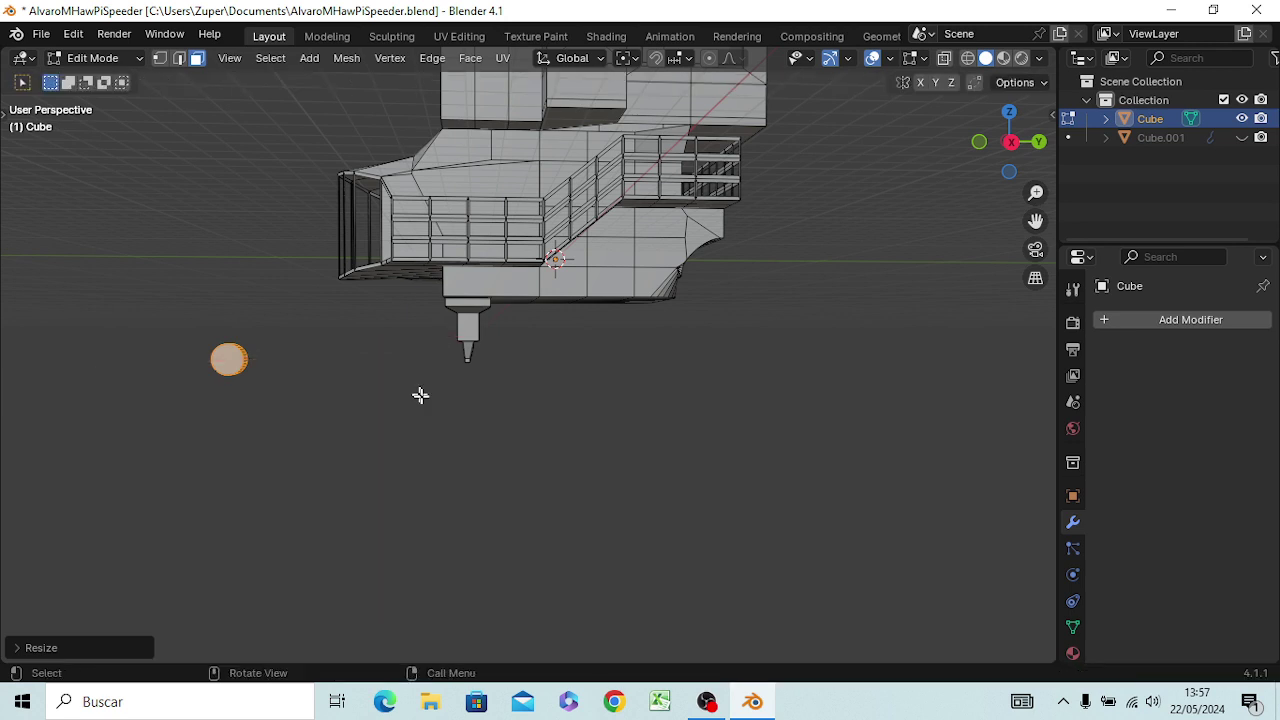
key("g")
key("y")
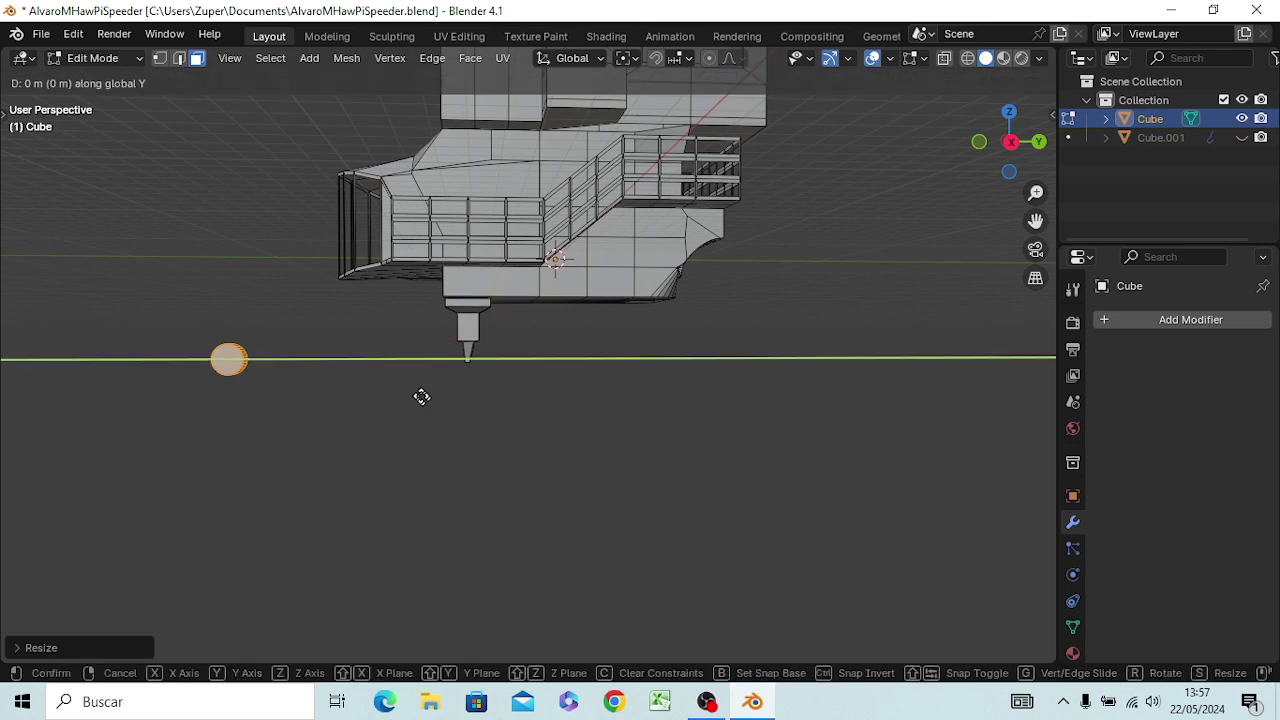
left_click(660, 396)
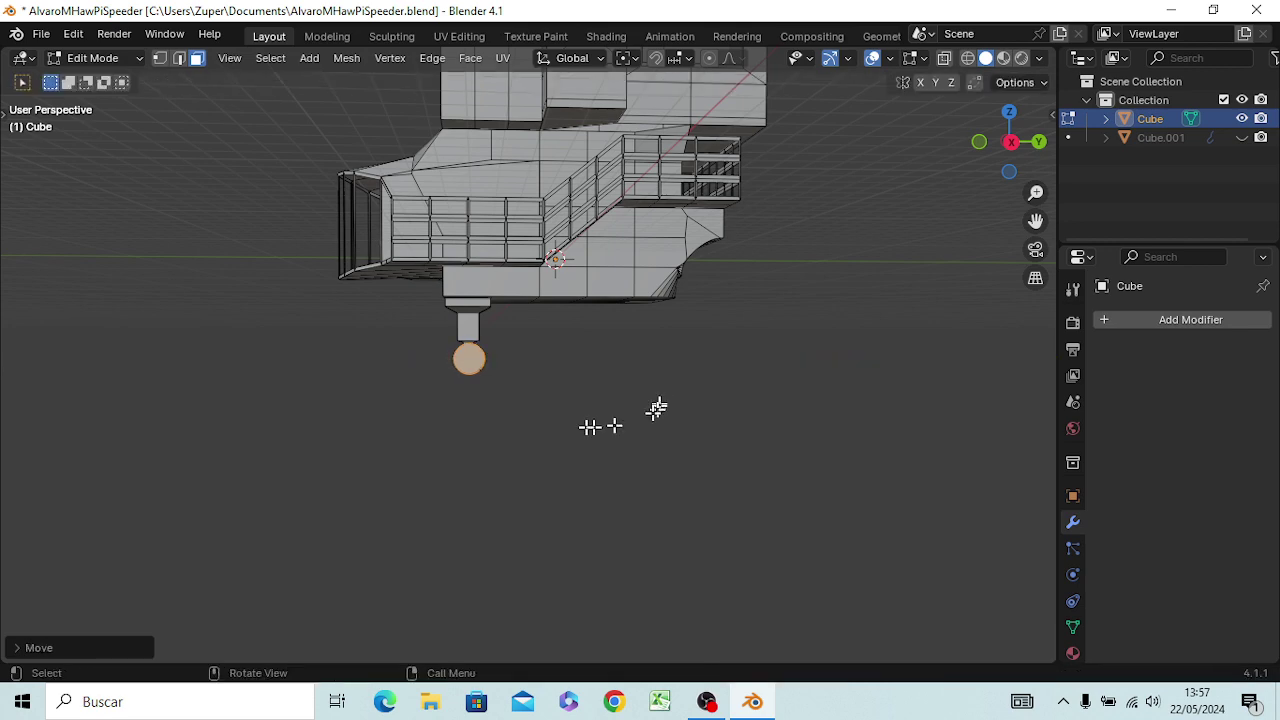
mouse_move(506, 449)
middle_mouse_down()
mouse_move(617, 469)
mouse_move(729, 420)
mouse_move(716, 451)
mouse_move(691, 460)
middle_mouse_up()
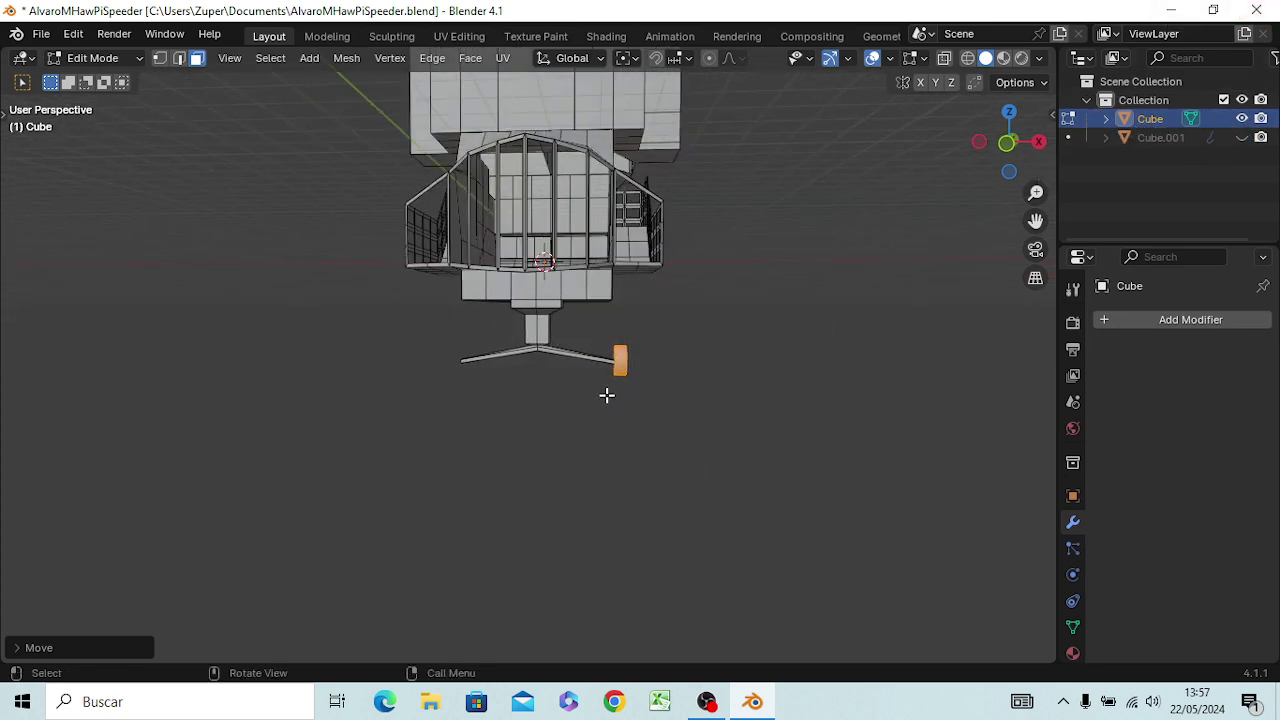
- Copy and paste the selected wheel, dismissing the vertex options menu
key("ctrl+c")
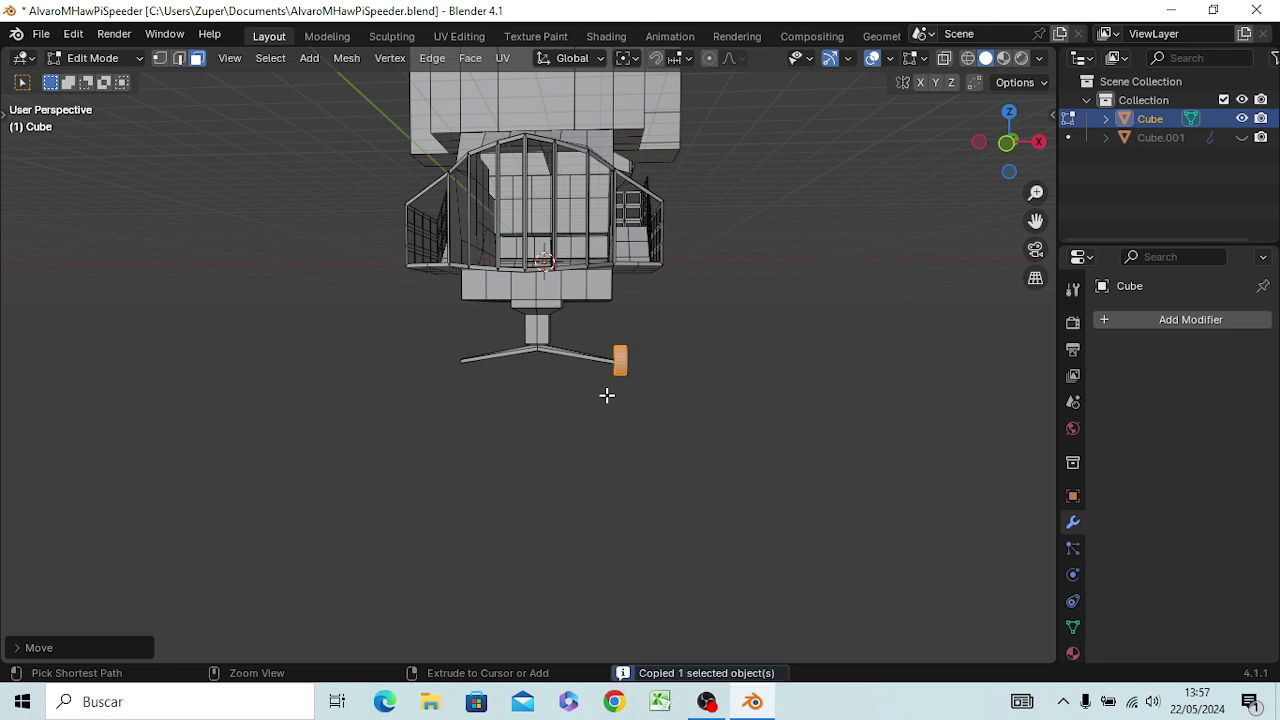
key("ctrl+v")
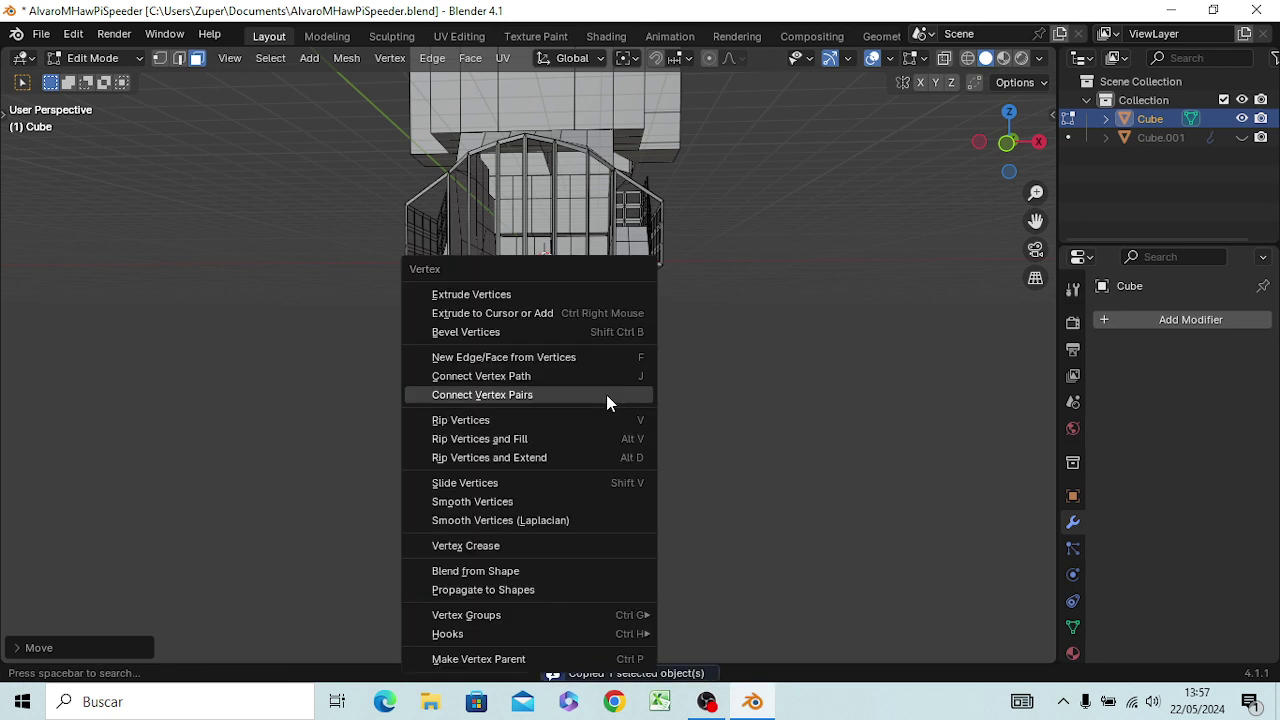
key("Escape")
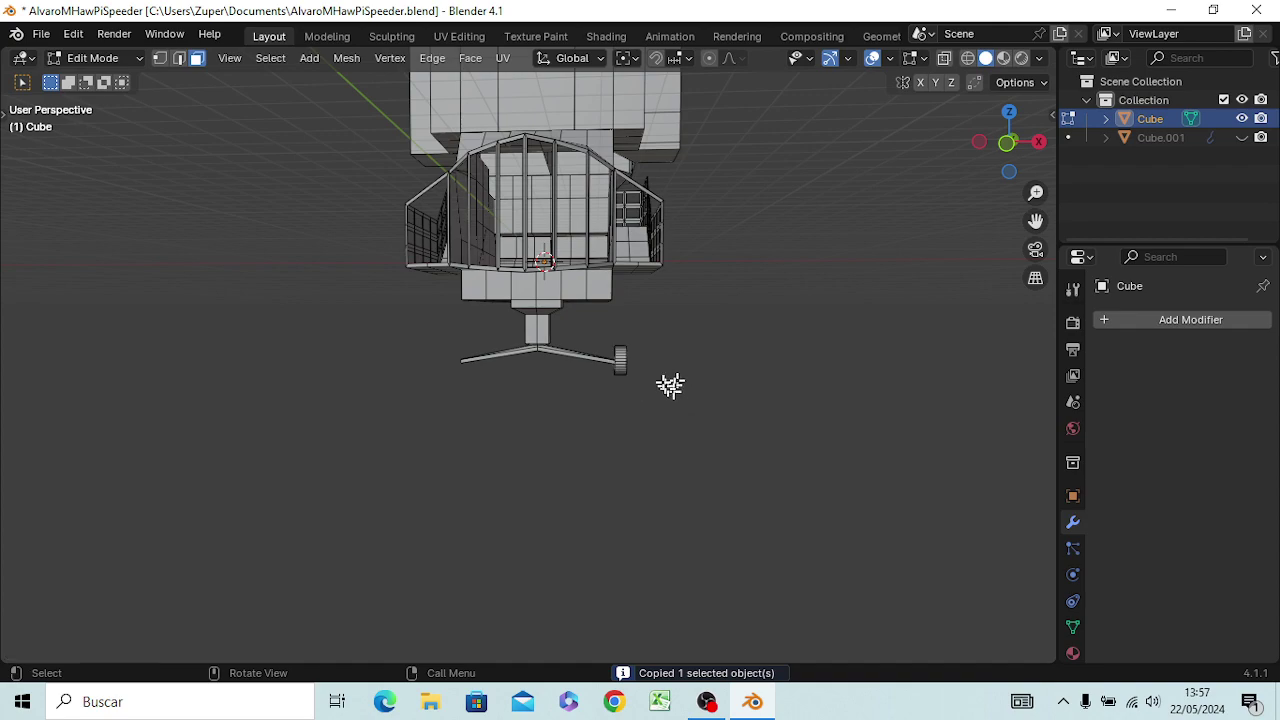
mouse_move(700, 390)
middle_mouse_down()
mouse_move(527, 415)
mouse_move(386, 391)
mouse_move(323, 406)
mouse_move(540, 421)
mouse_move(851, 389)
mouse_move(730, 410)
middle_mouse_up()
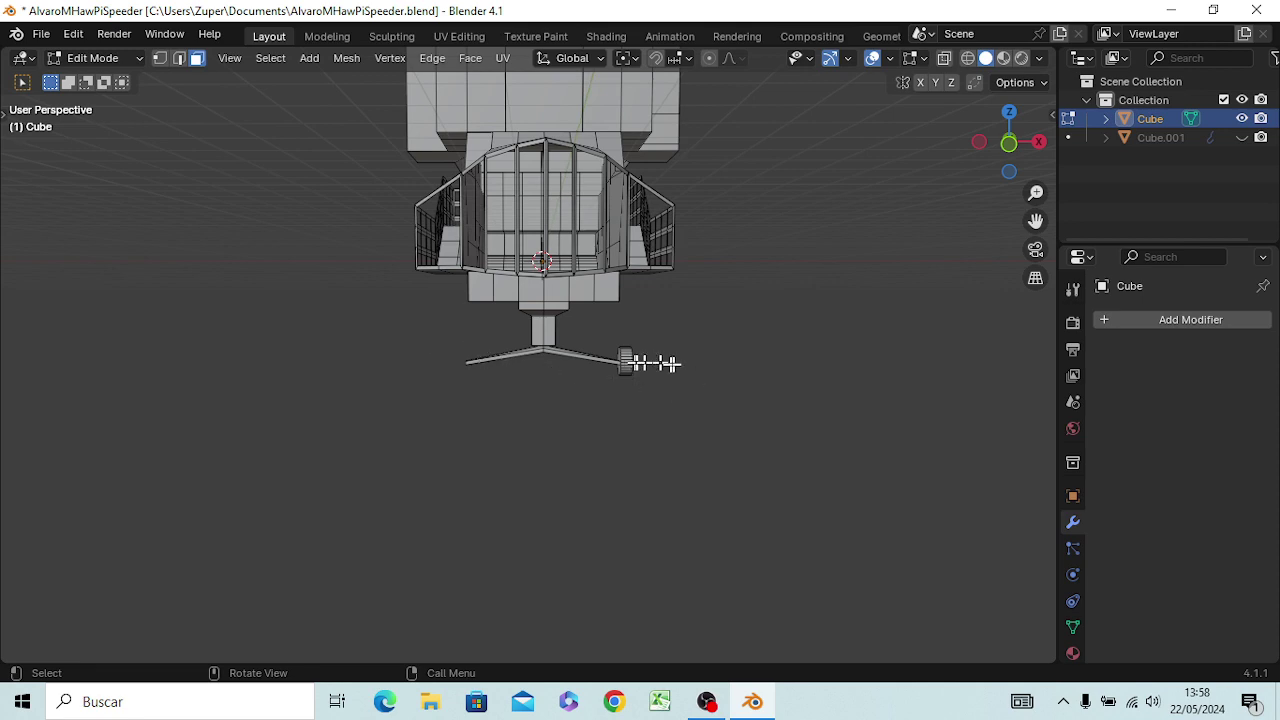
mouse_move(671, 363)
middle_mouse_down()
mouse_move(486, 363)
mouse_move(697, 378)
middle_mouse_up()
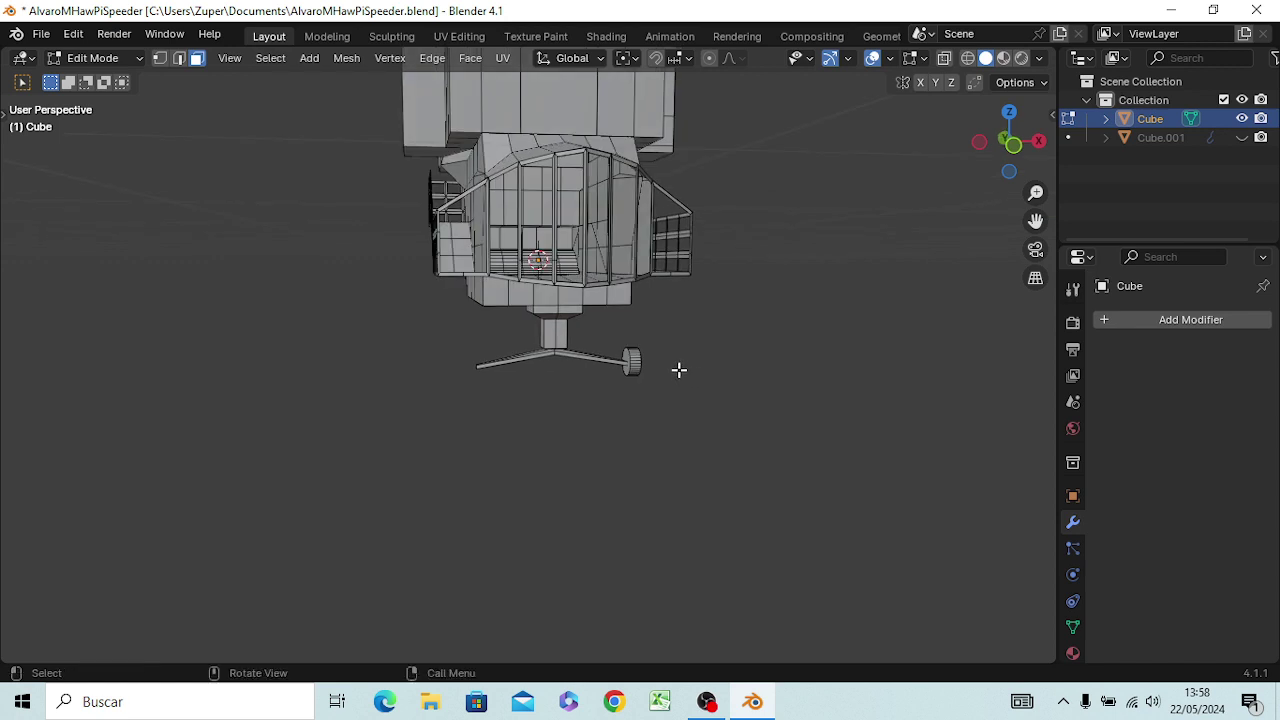
middle_click_drag(679, 370, 680, 351)
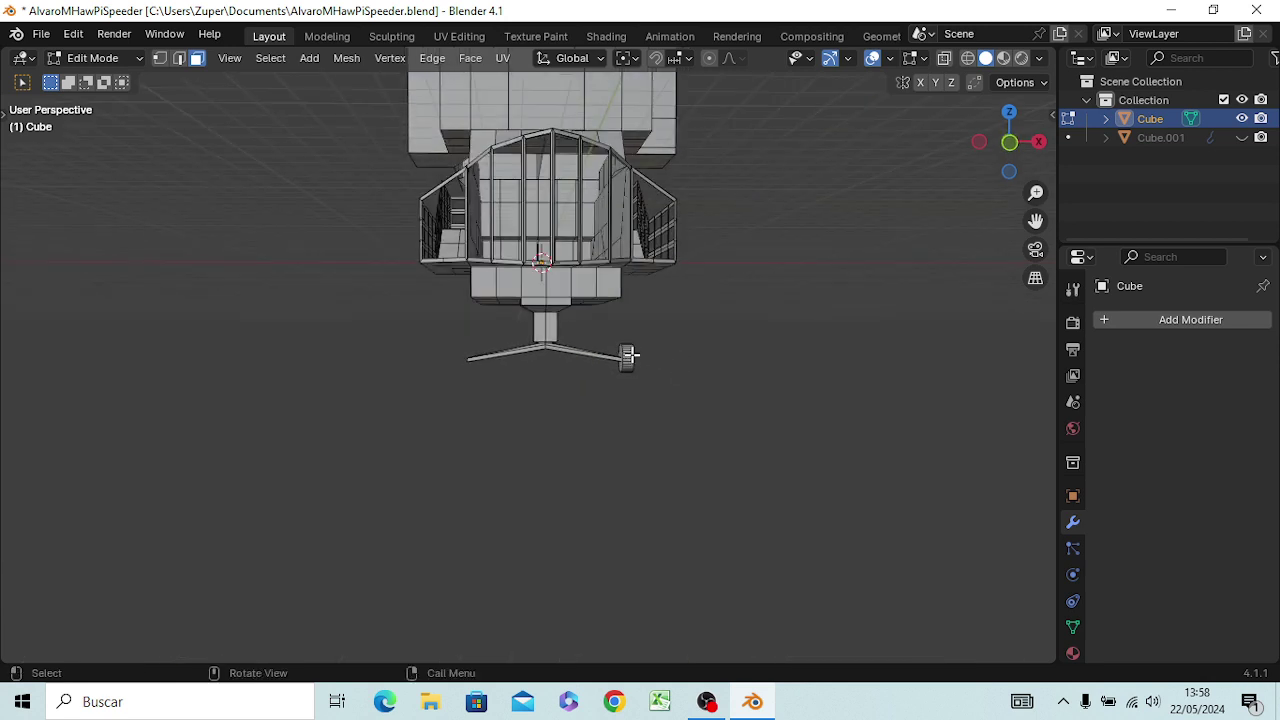
mouse_move(617, 332)
left_mouse_down()
mouse_move(626, 405)
mouse_move(640, 403)
left_mouse_up()
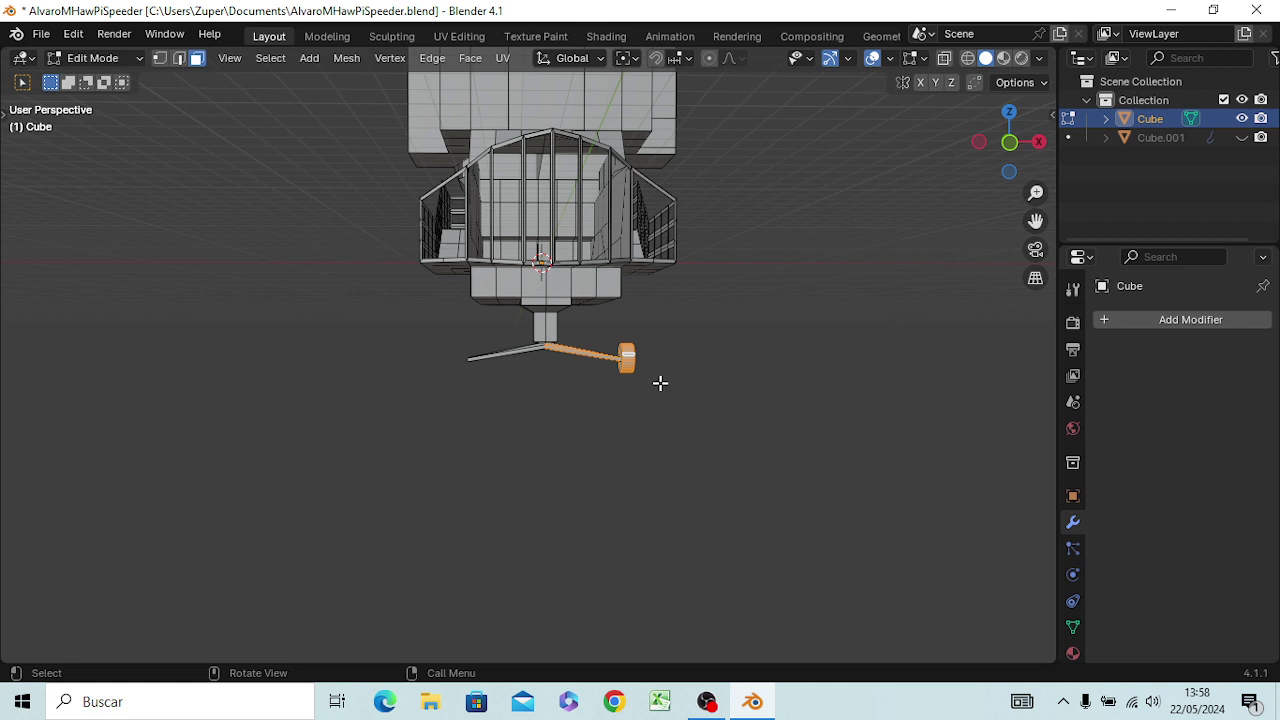
key("ctrl")
key("ctrl+x")
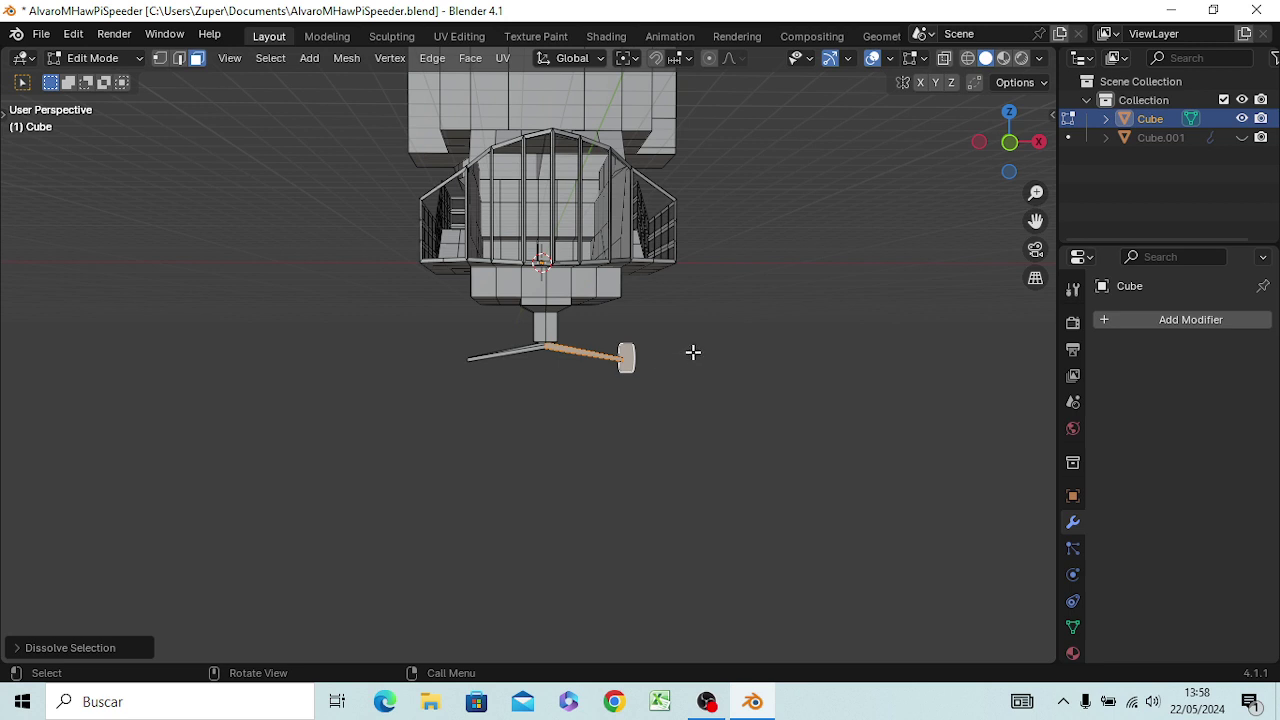
left_click(695, 356)
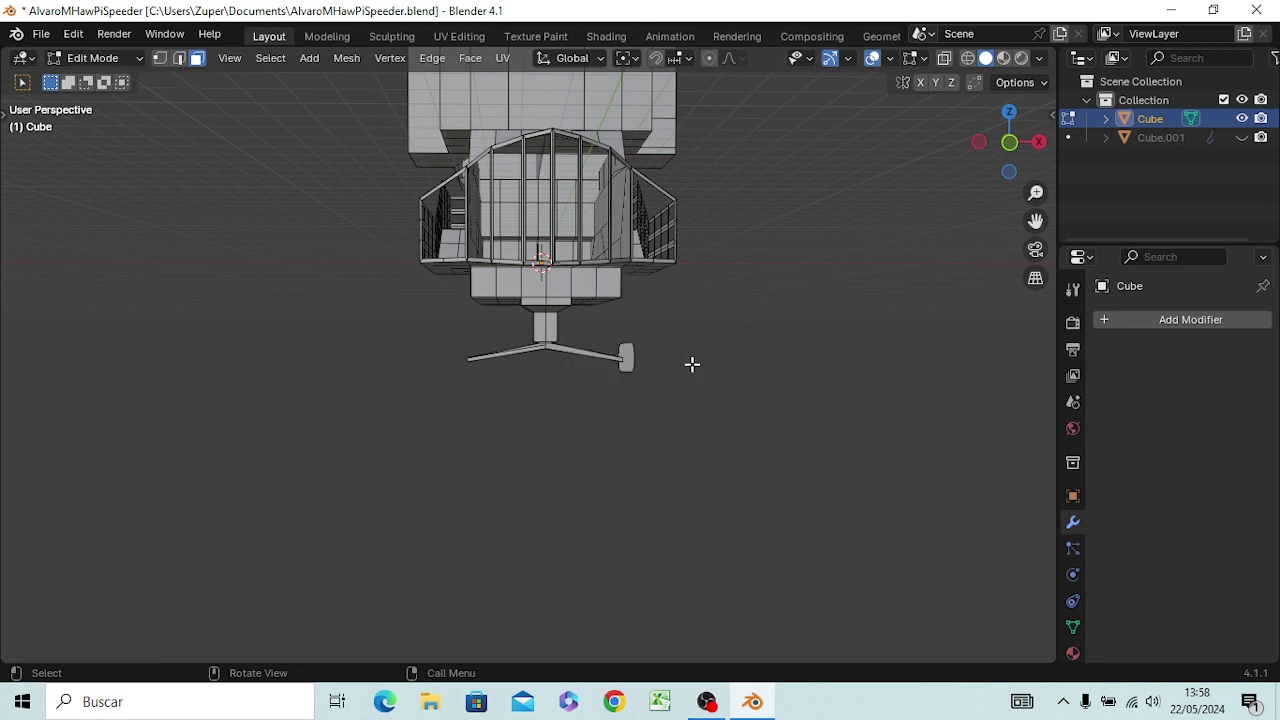
key("ctrl+z")
left_click(692, 364)
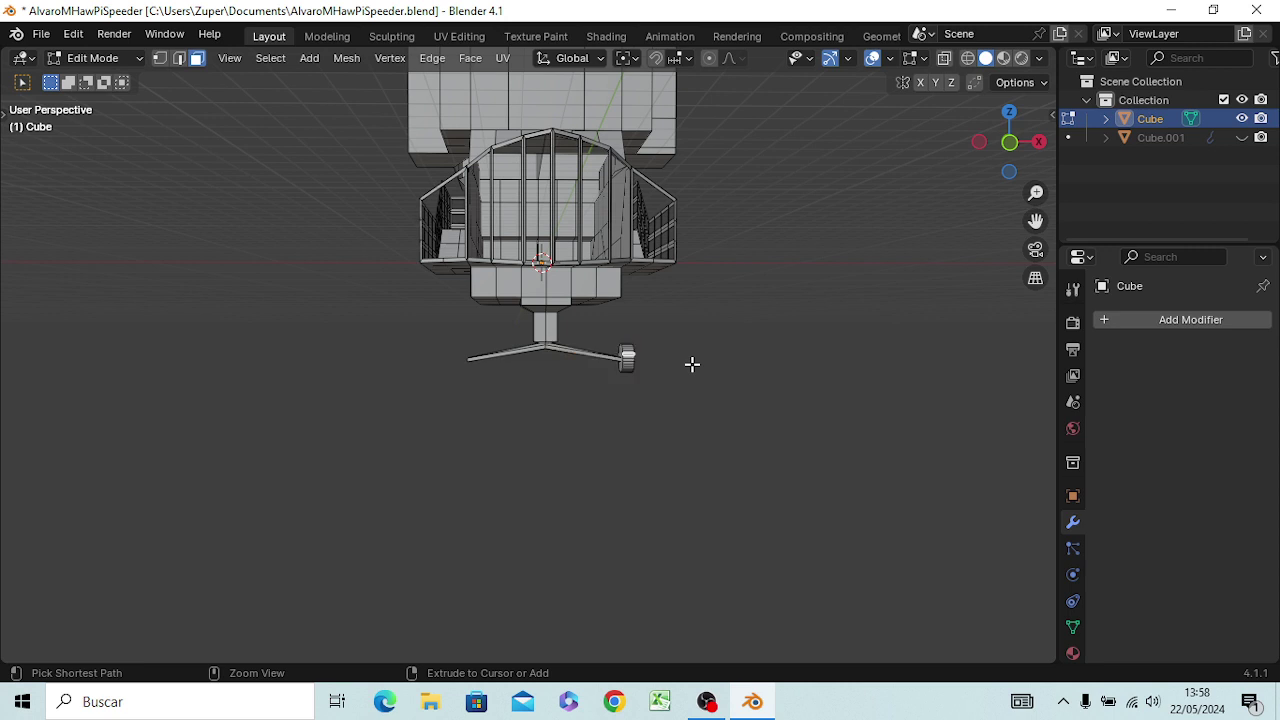
key("ctrl+z")
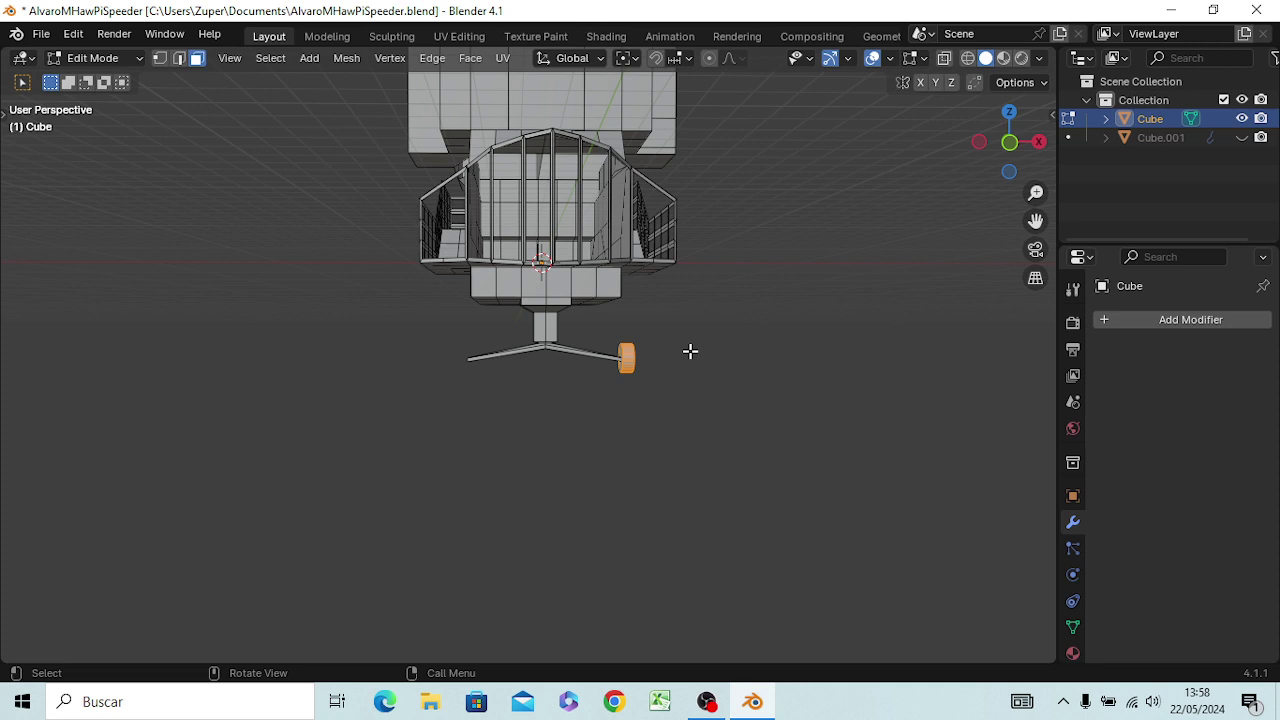
- Copy the selected Cube.001 object to the clipboard
key("ctrl")
key("ctrl+c")
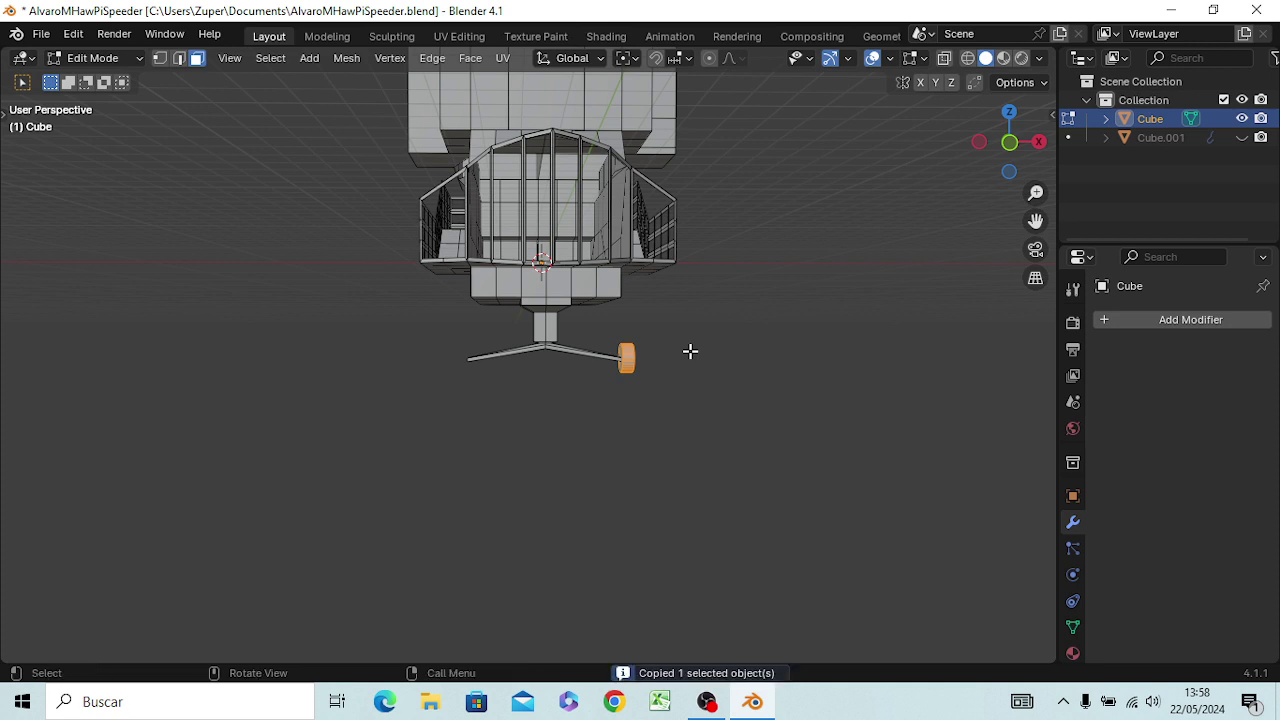
right_click(1157, 160)
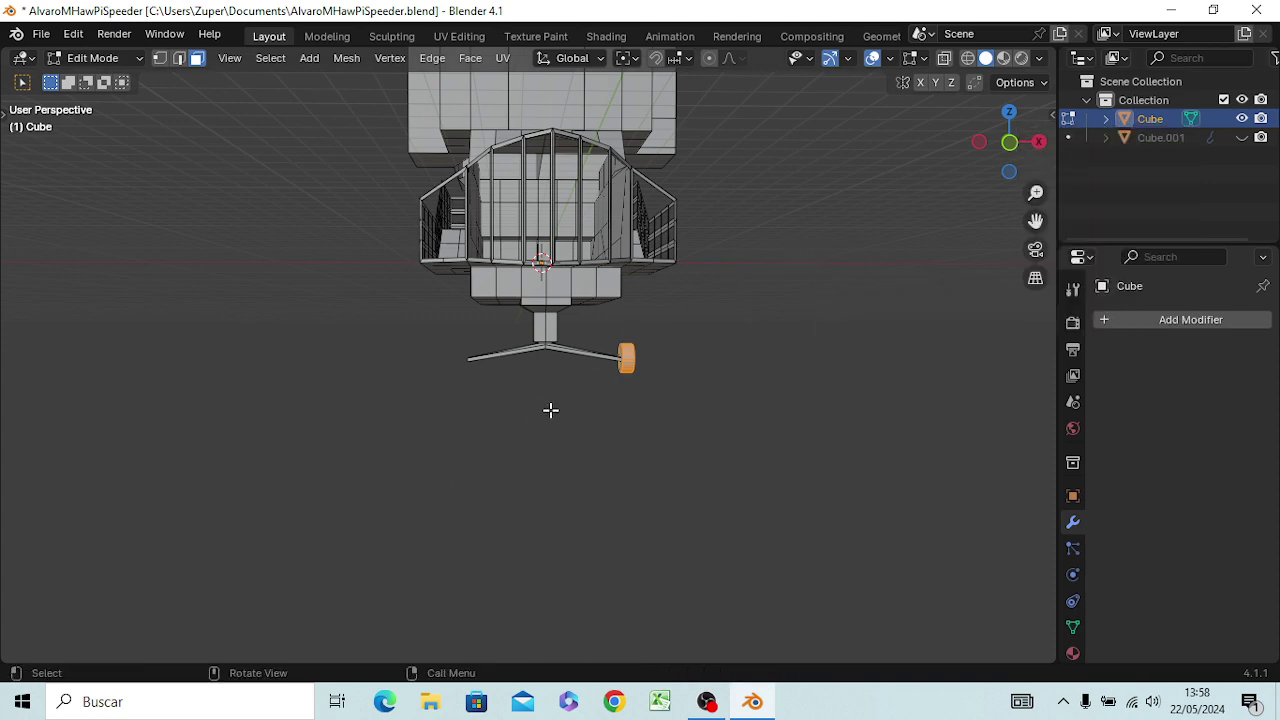
- Delete the small orange wheel's vertices from the front skid tip and return to Object Mode
mouse_move(551, 409)
middle_mouse_down()
mouse_move(555, 466)
mouse_move(551, 451)
middle_mouse_up()
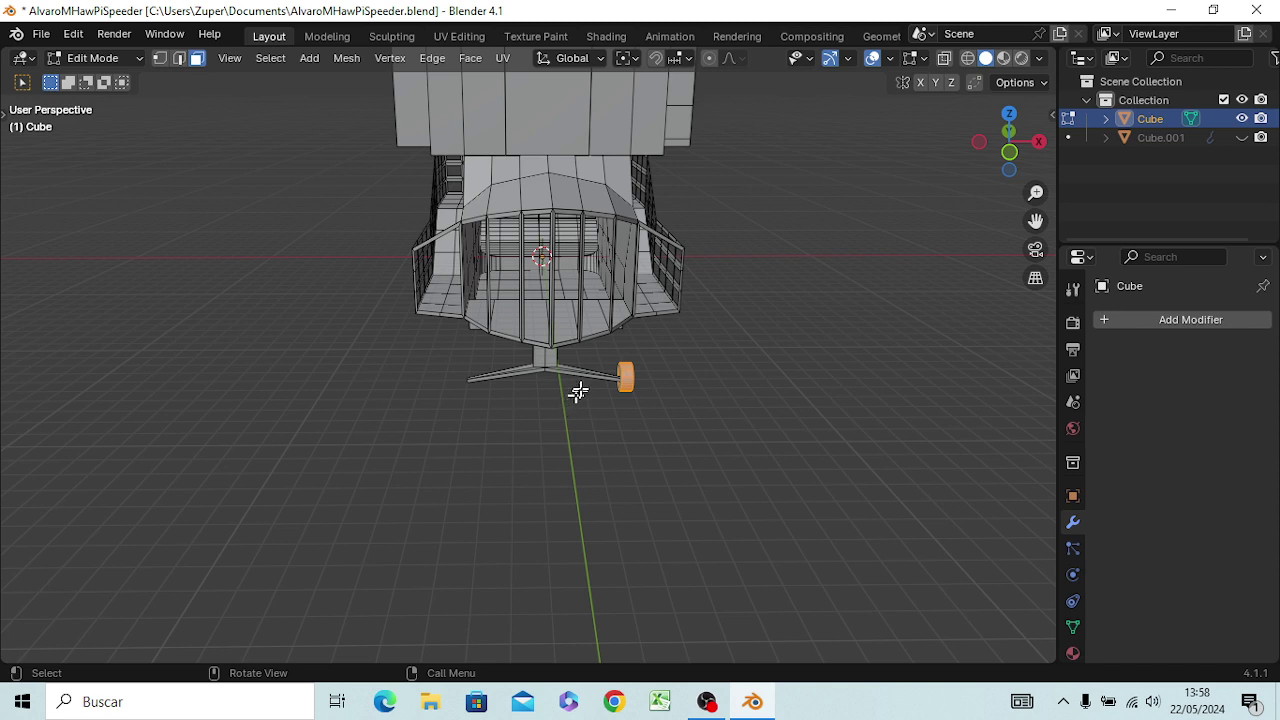
key("ctrl+z")
key("ctrl+z")
key("ctrl+z")
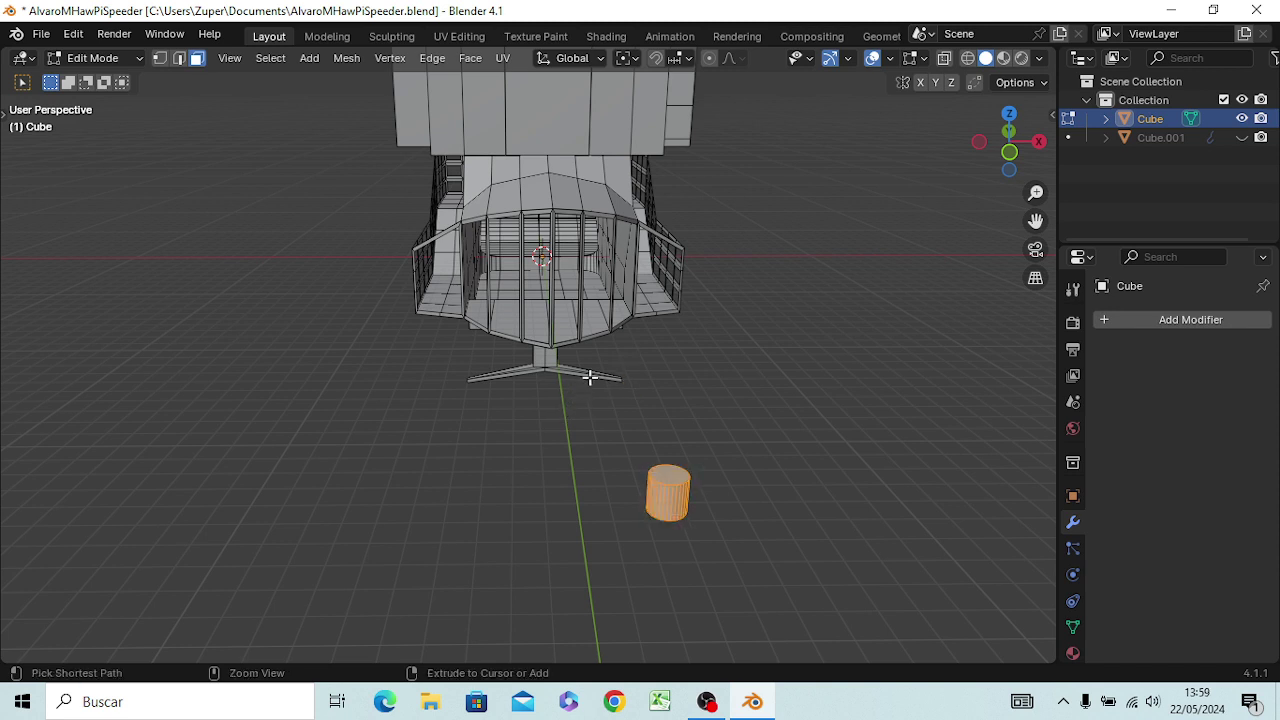
key("x")
left_click(791, 440)
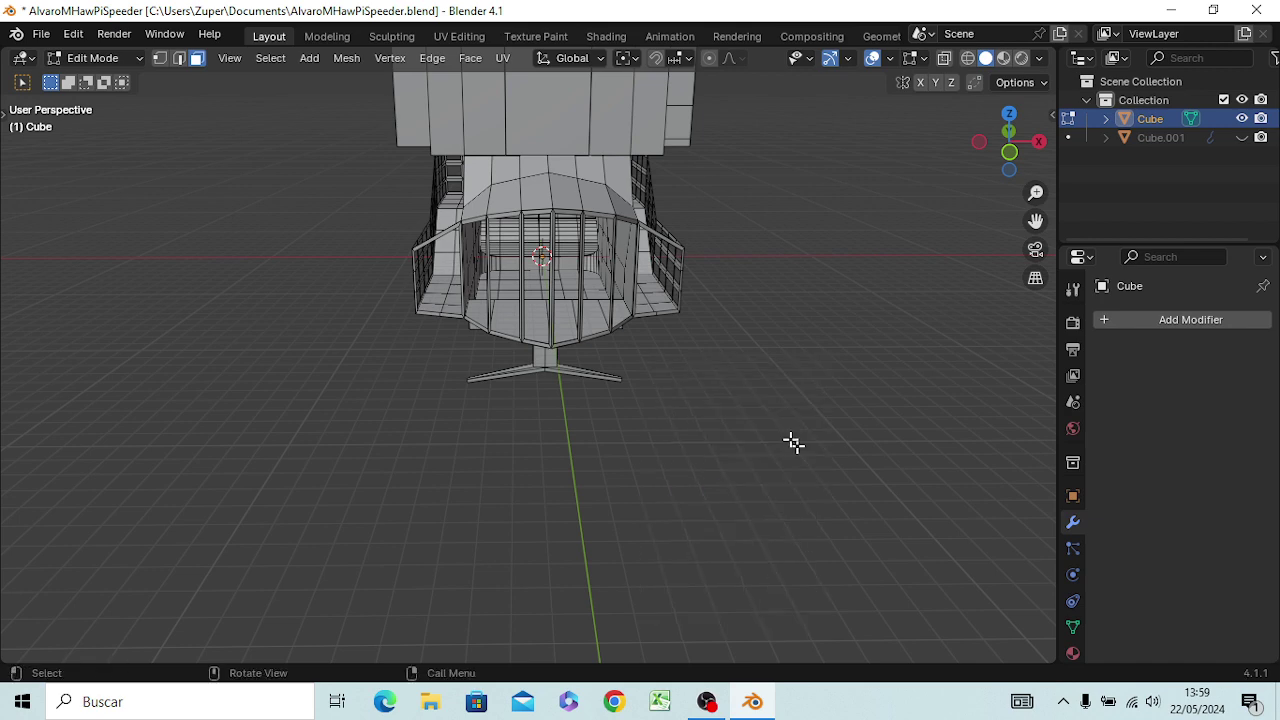
mouse_move(894, 437)
middle_mouse_down()
mouse_move(604, 378)
mouse_move(680, 389)
middle_mouse_up()
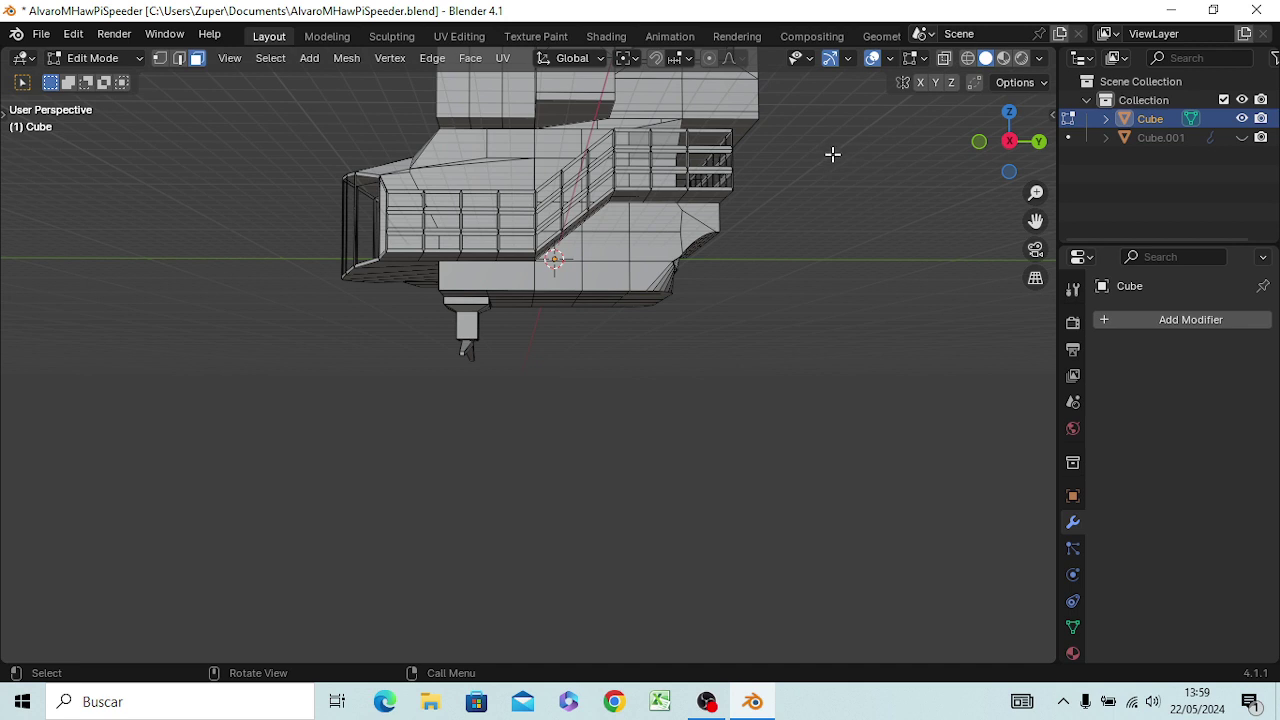
key("Tab")
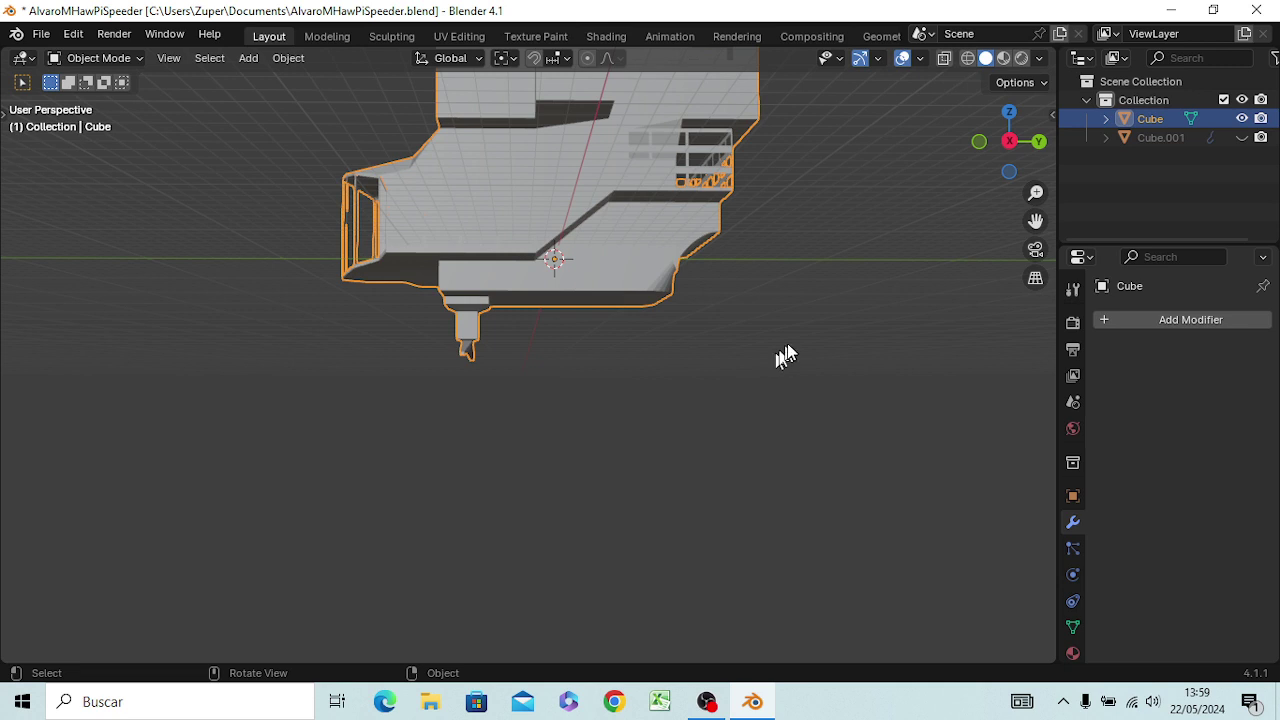
- Add a mesh Cylinder to the scene and enter its Edit Mode
key("shift+a")
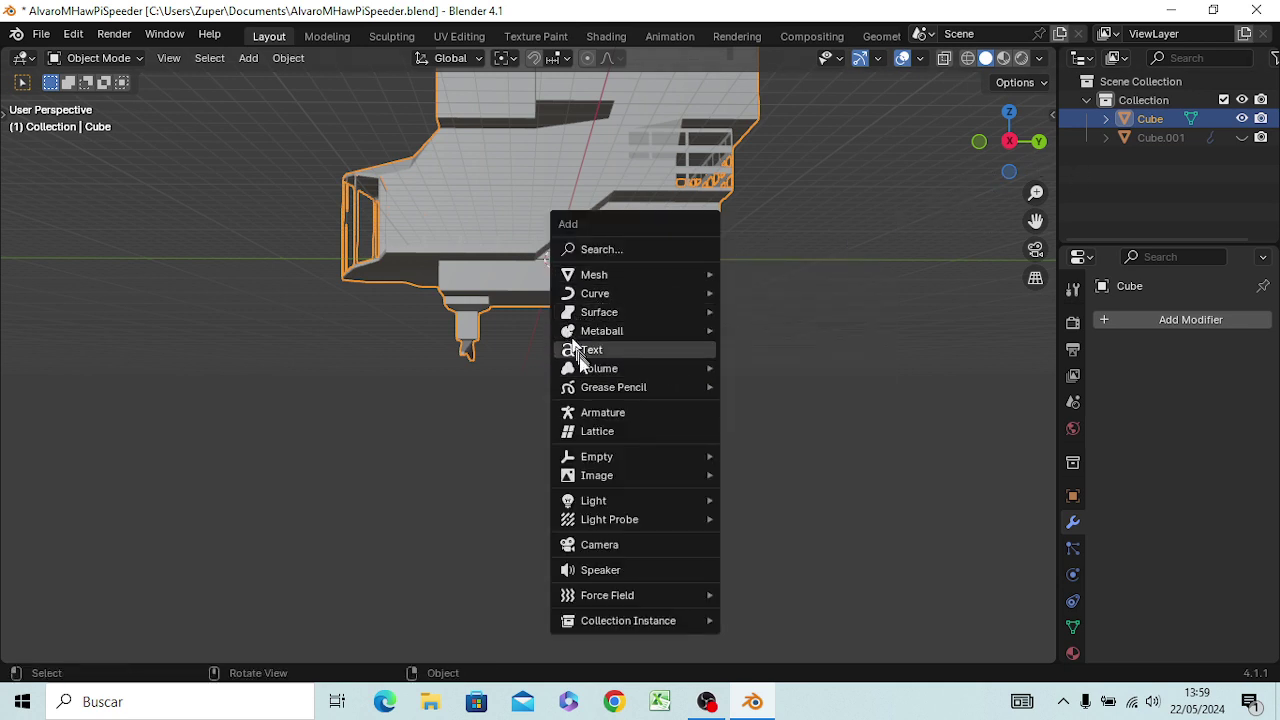
mouse_move(594, 274)
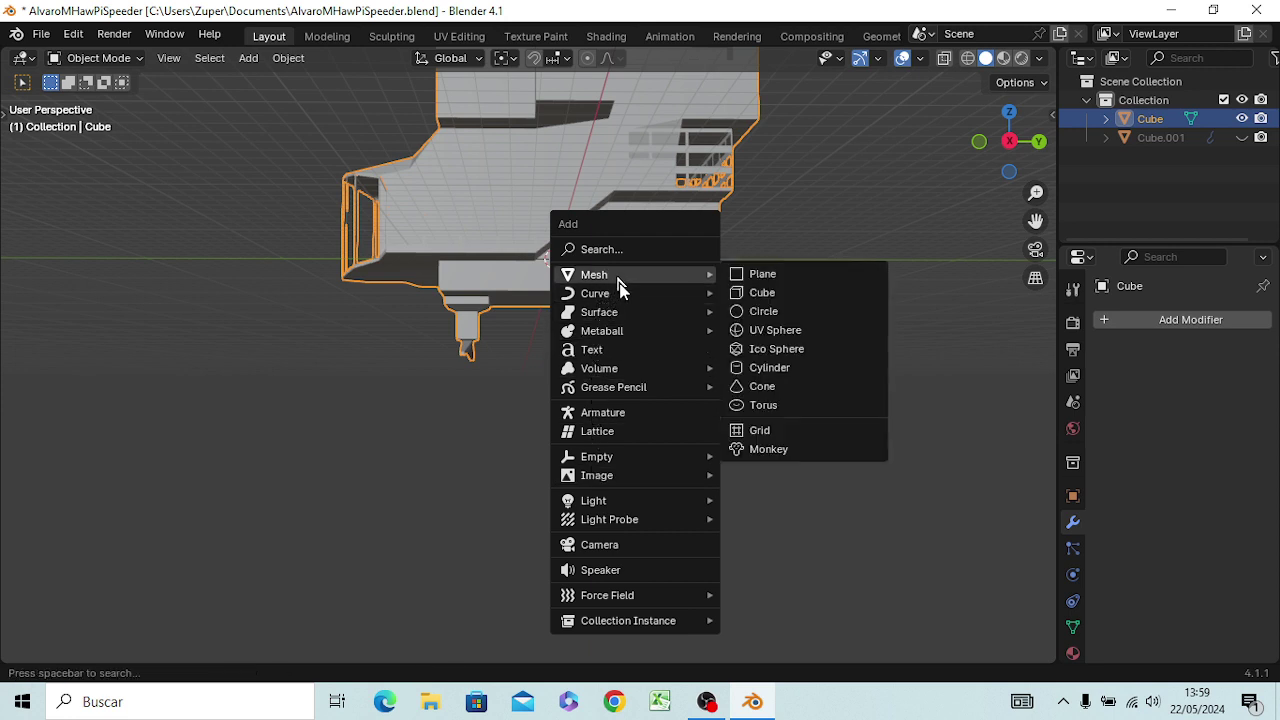
left_click(769, 368)
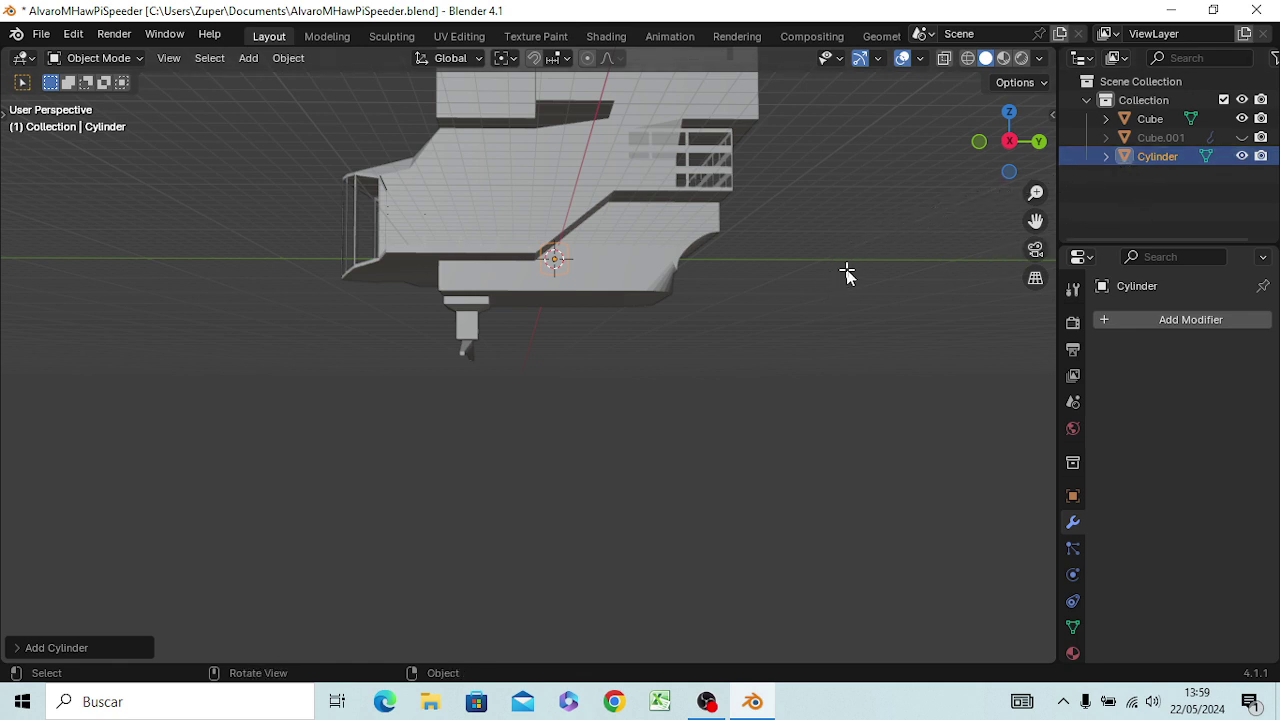
key("Tab")
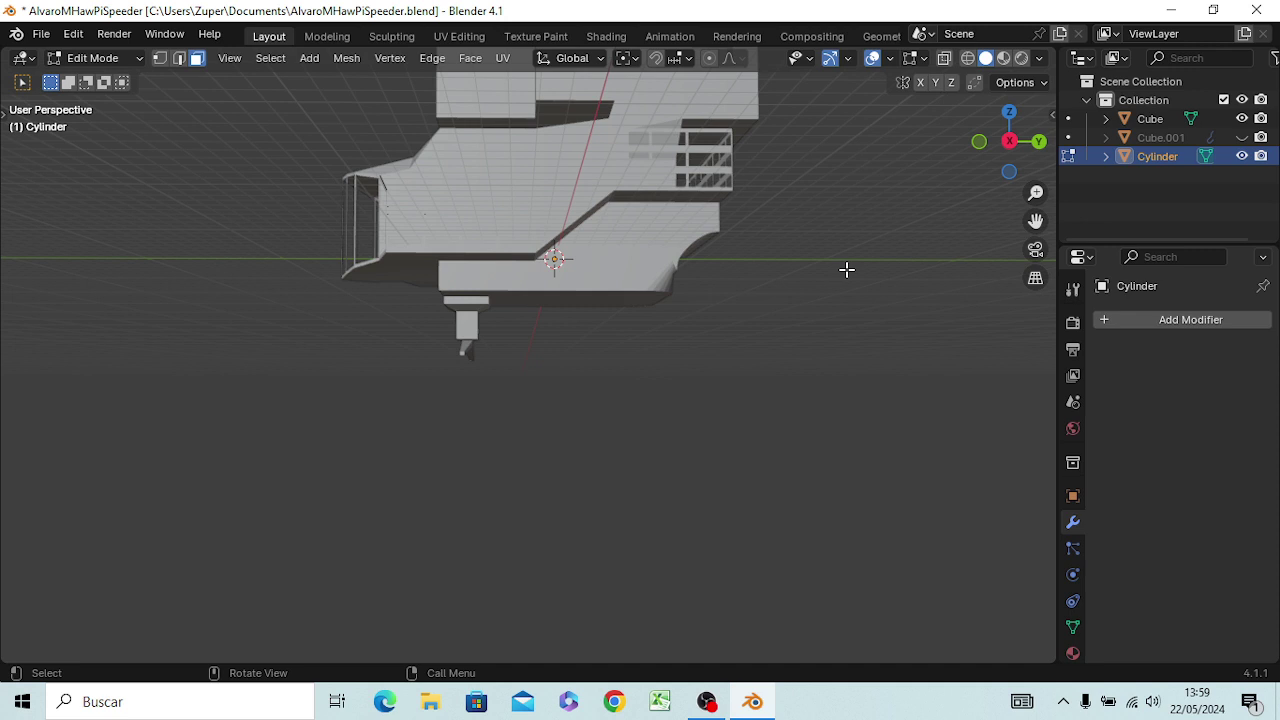
- In orthographic front view, try lowering and sliding the cylinder, then undo the moves
key("KP_5")
key("KP_1")
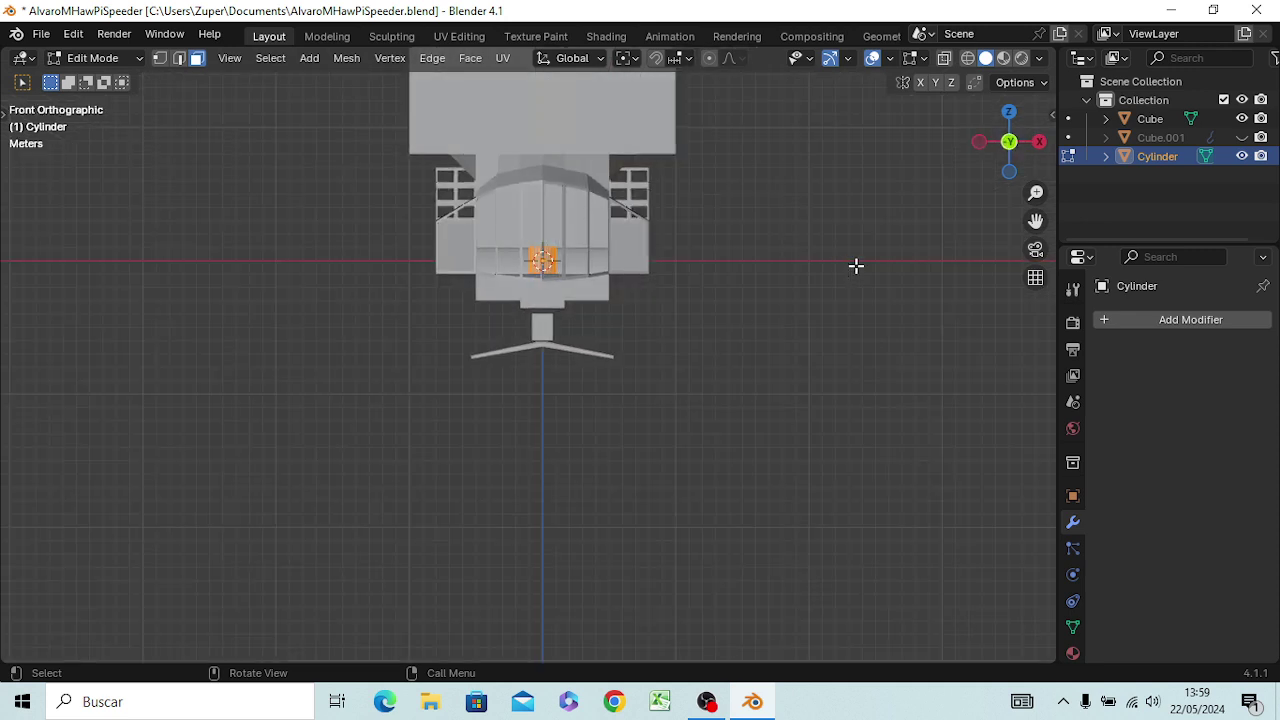
key("g")
key("z")
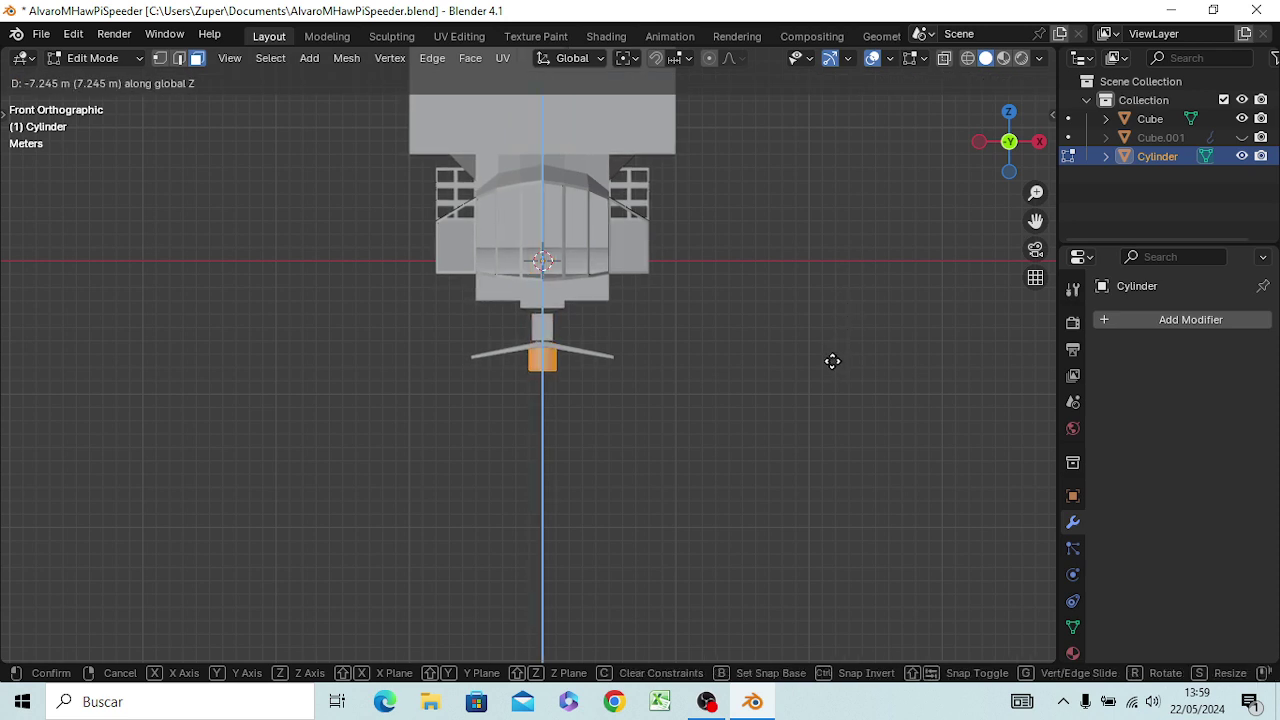
left_click(829, 360)
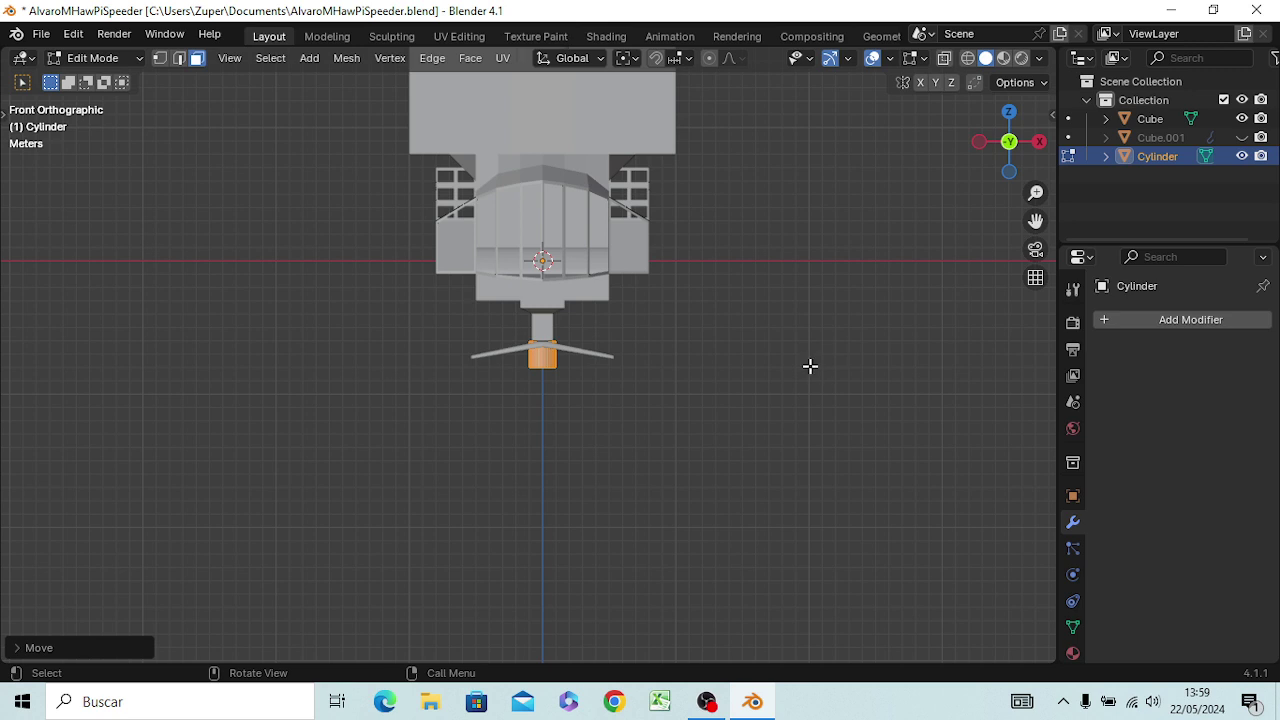
key("g")
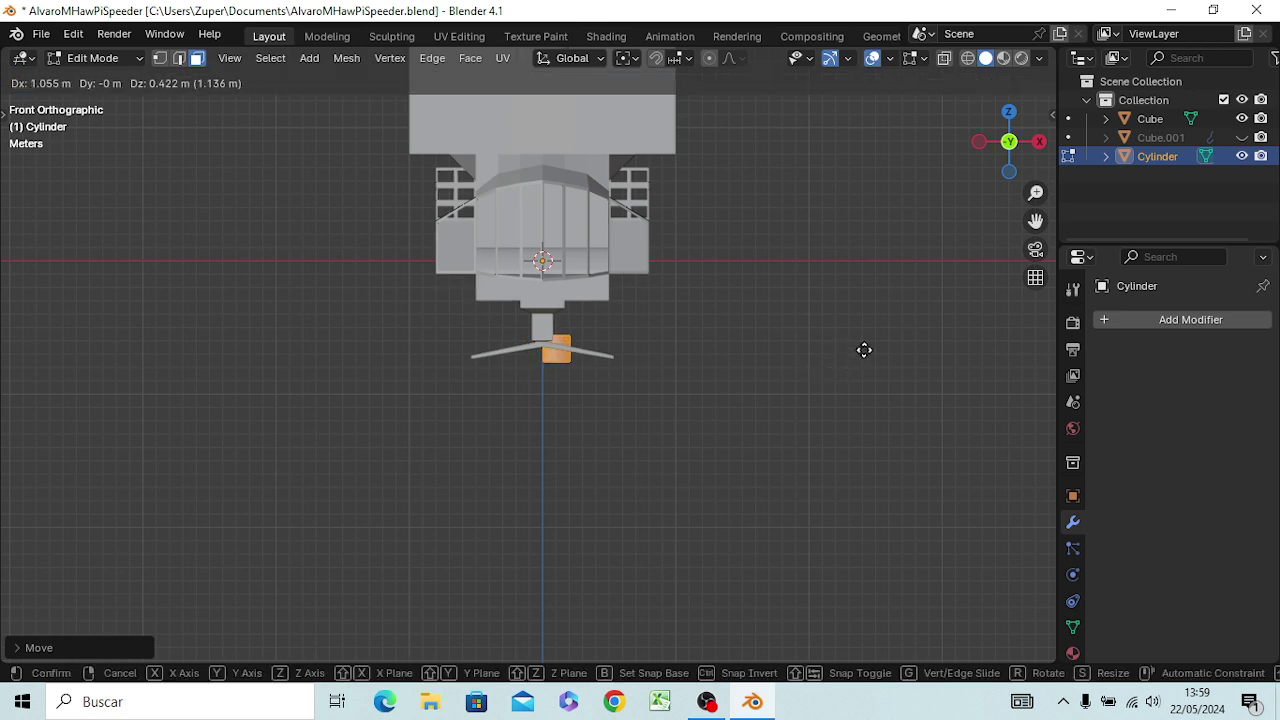
key("y")
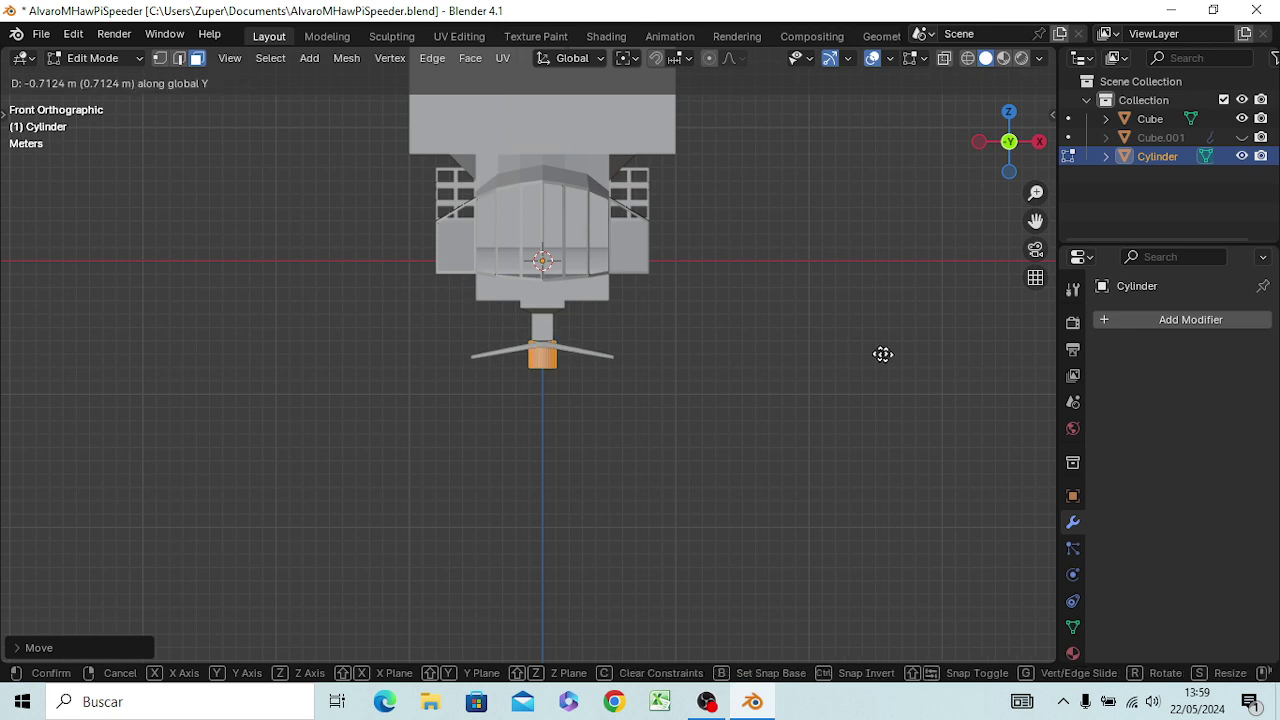
left_click(953, 349)
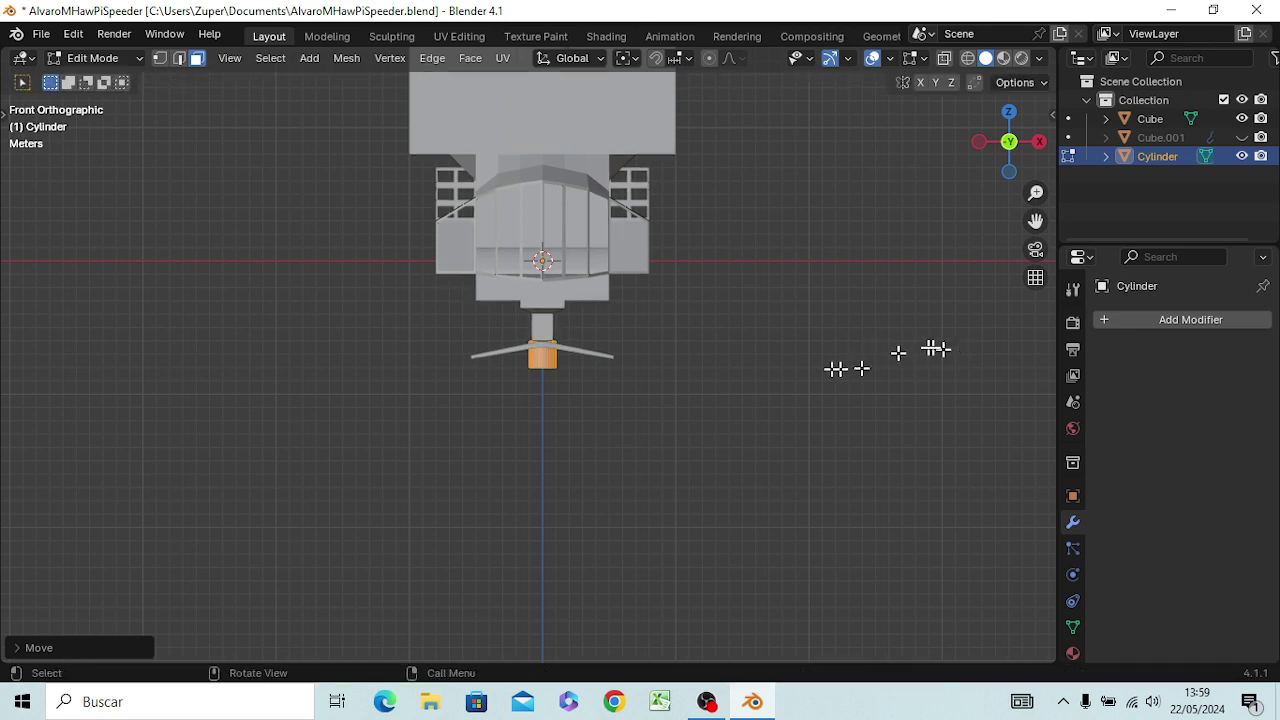
key("ctrl+z")
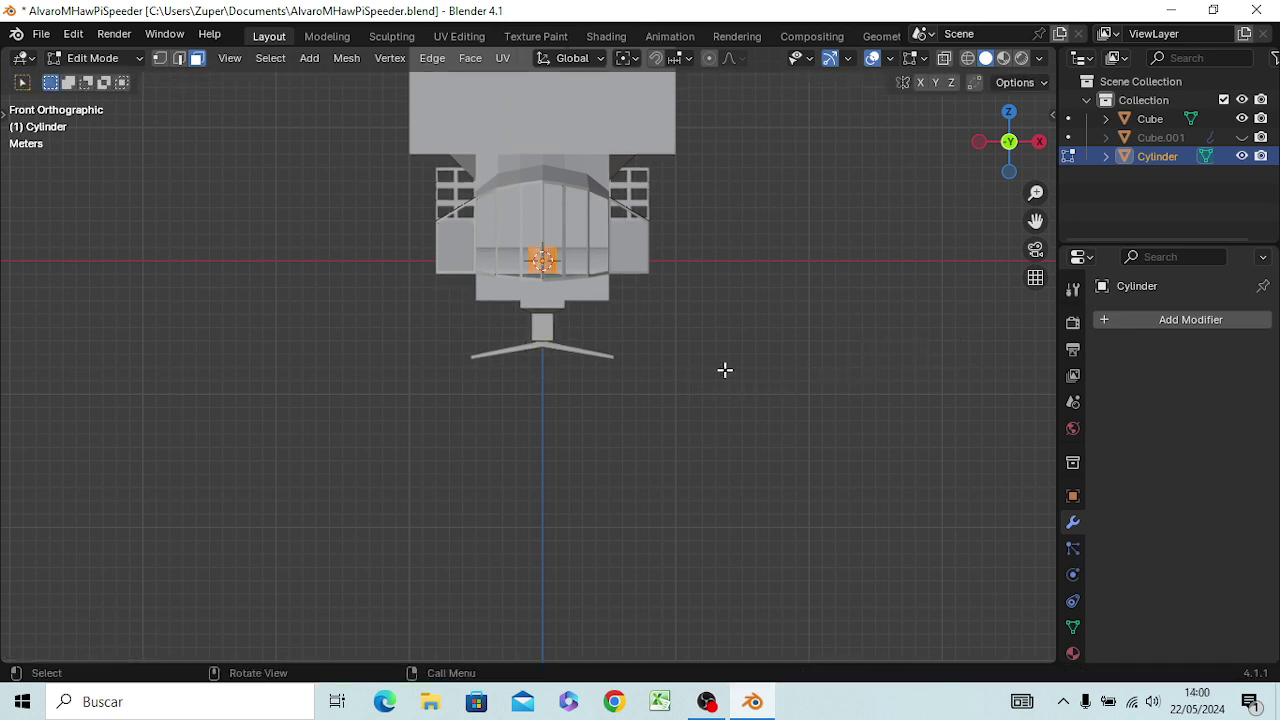
- Lower the cylinder about 7.7 m to skid height and slide it 5.1 m along X to the right skid tip
key("g")
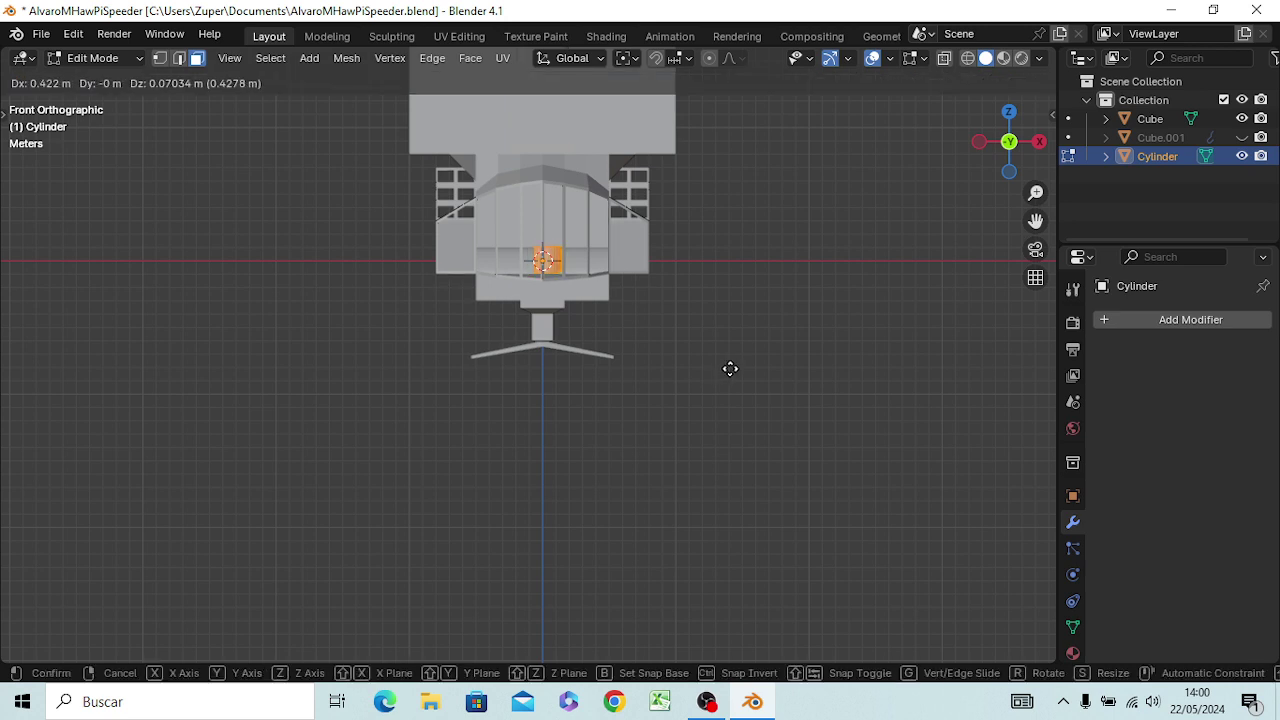
key("z")
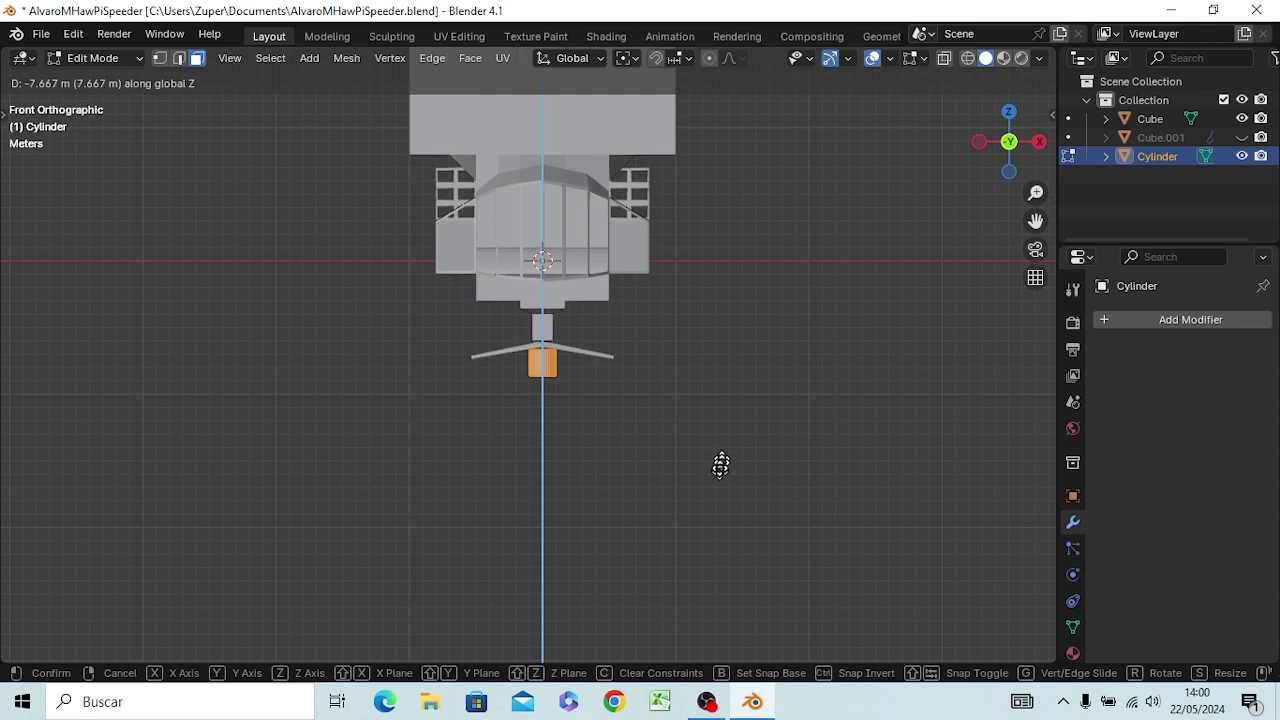
left_click(720, 463)
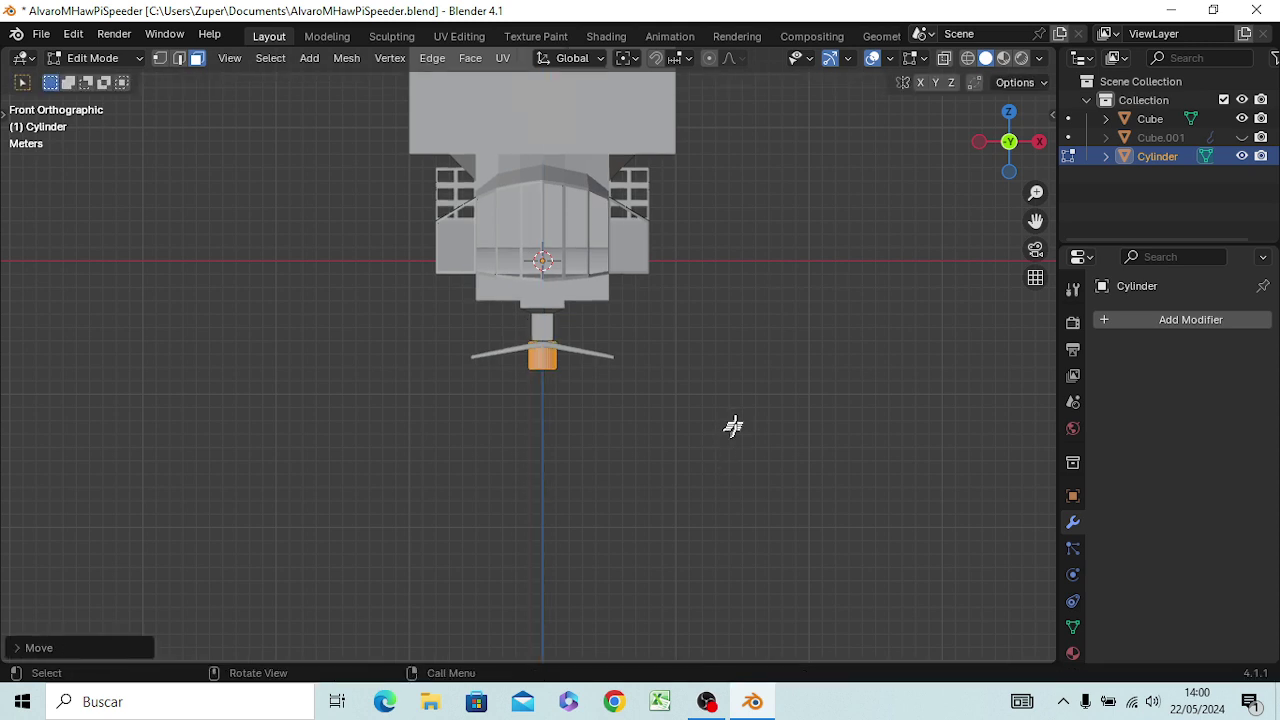
key("g")
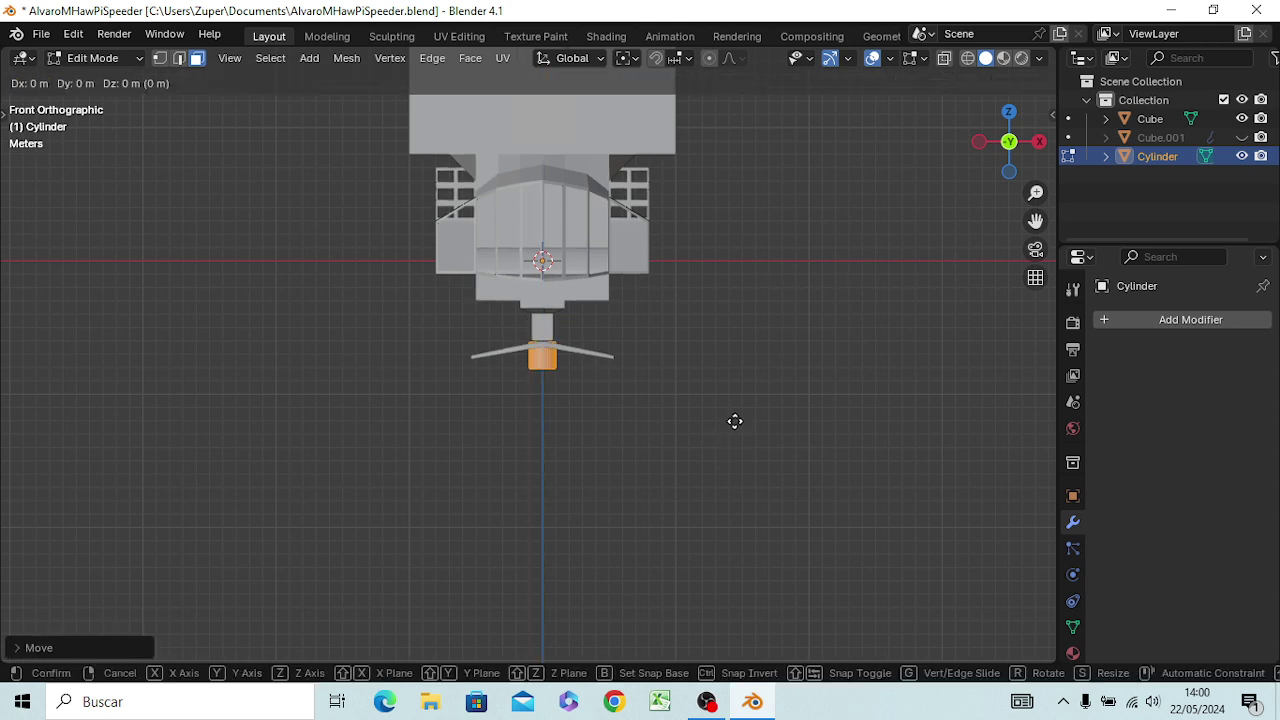
key("x")
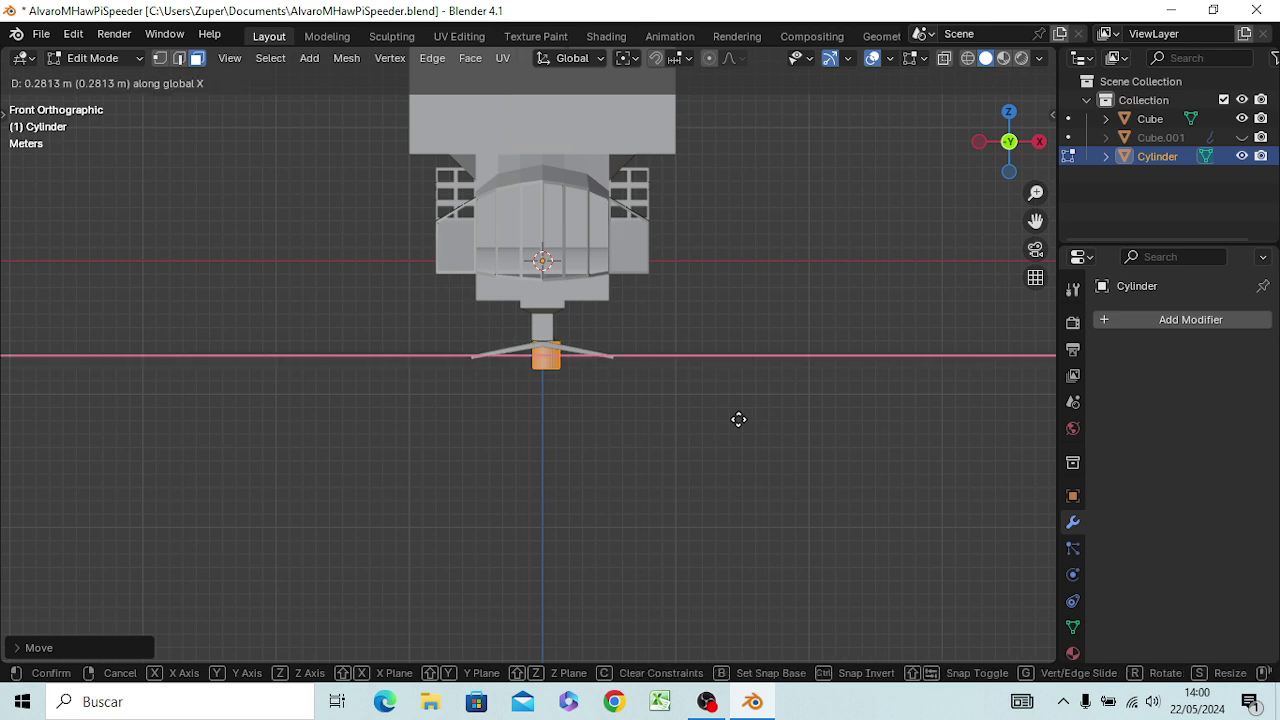
left_click(803, 434)
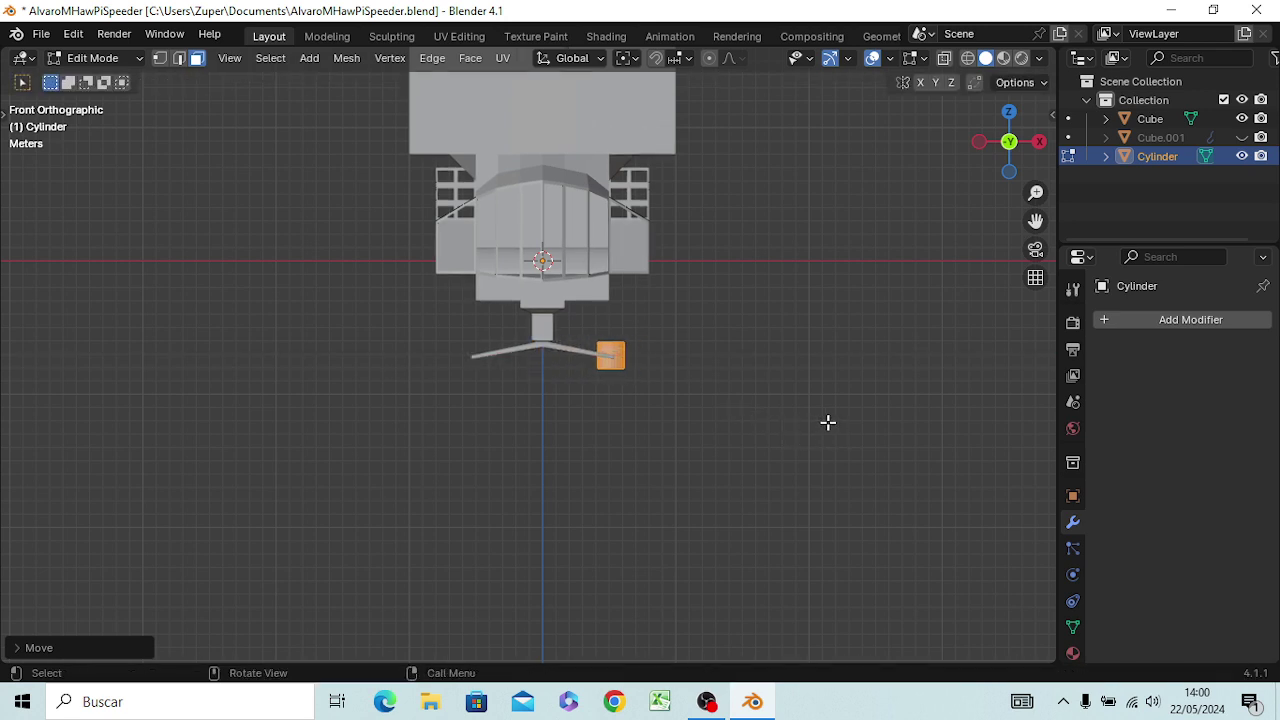
key("KP_3")
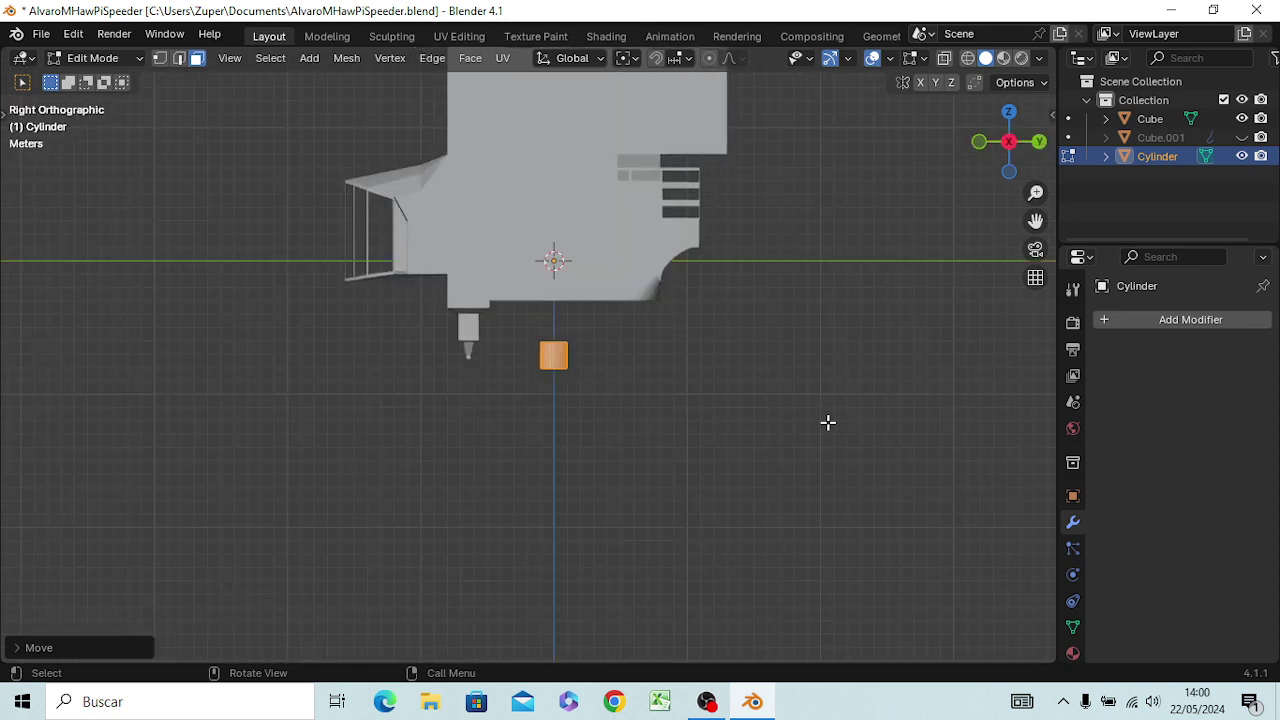
- Rotate the cylinder 90°, then 90° around Z, so it stands upright as a wheel
key("r")
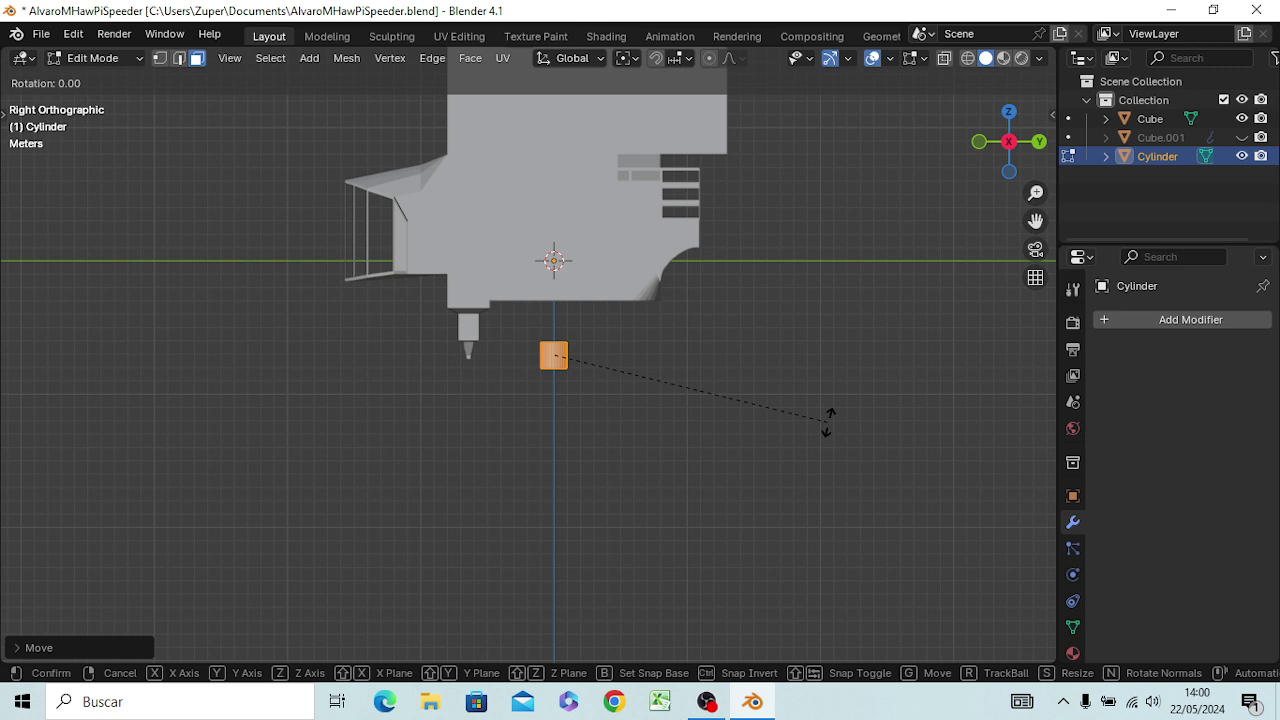
type("90")
key("Return")
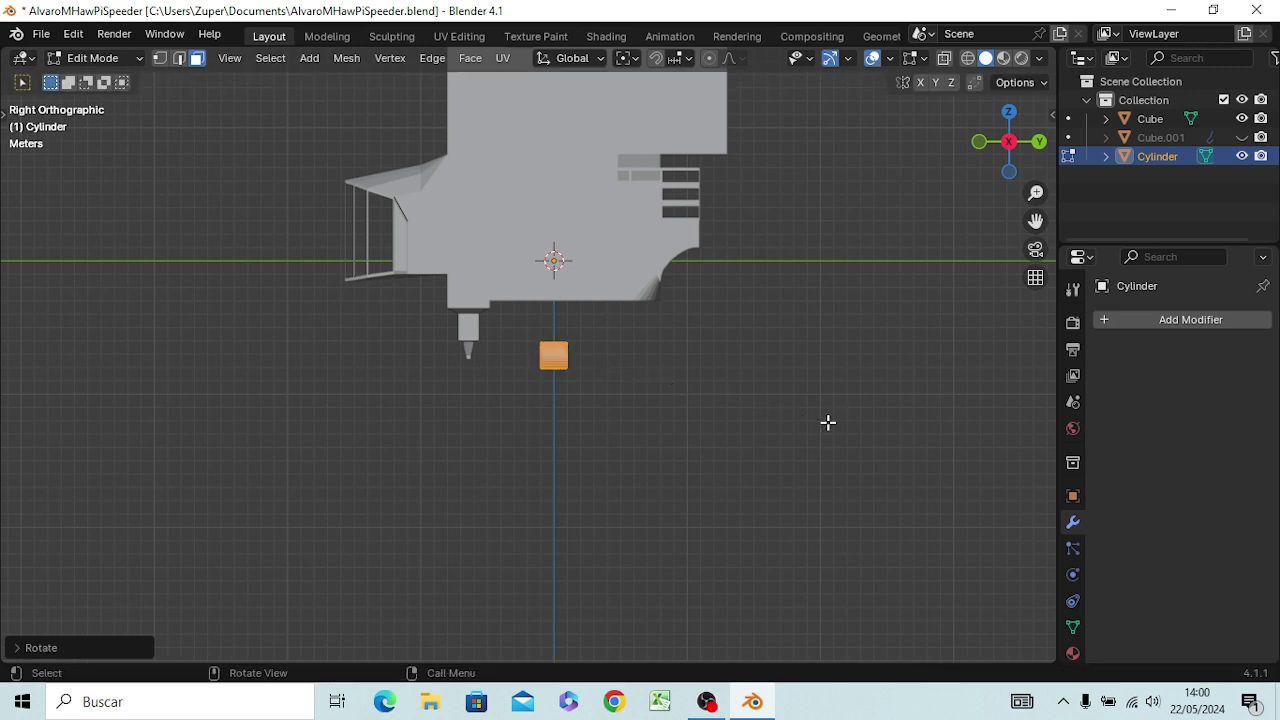
key("r")
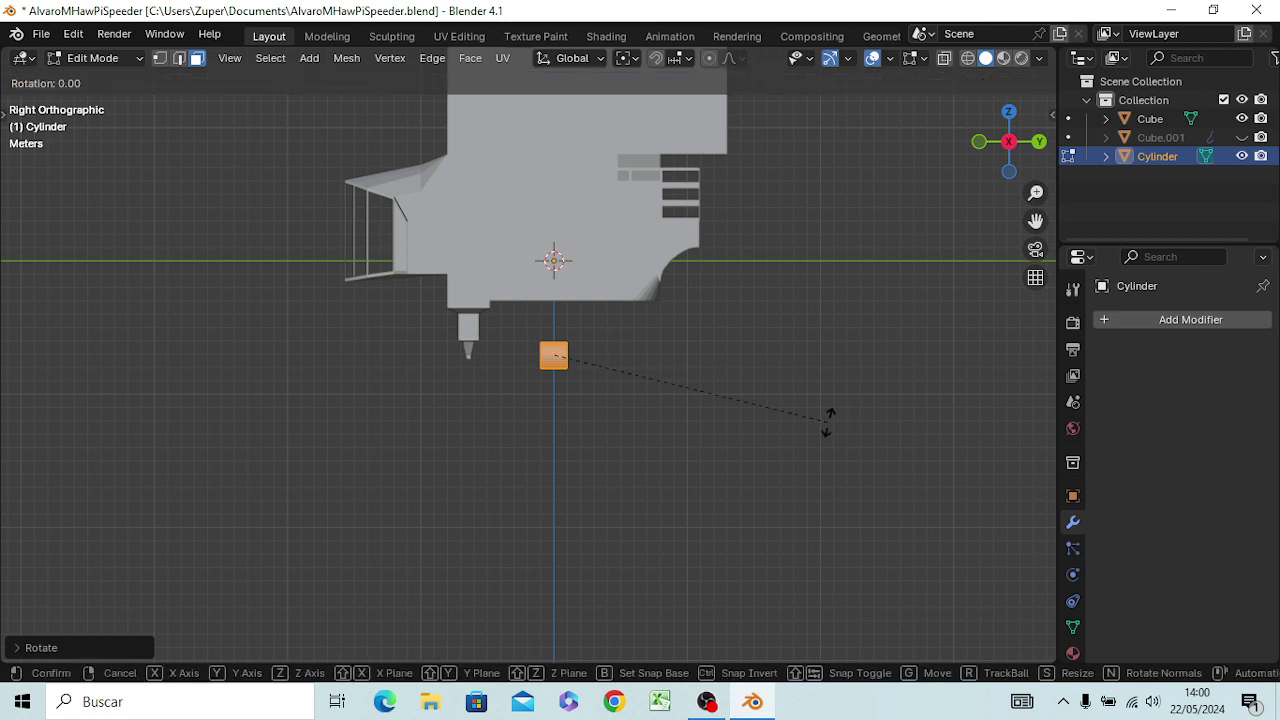
type("z")
type("9")
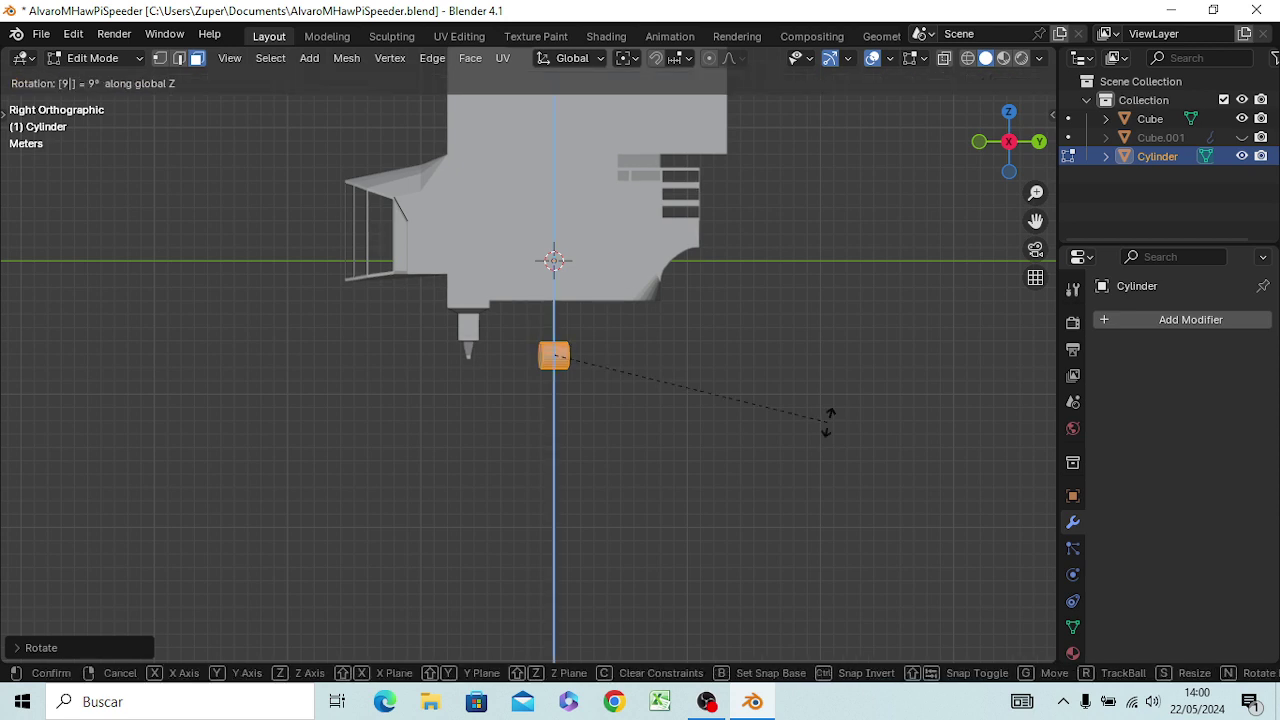
type("0")
key("Return")
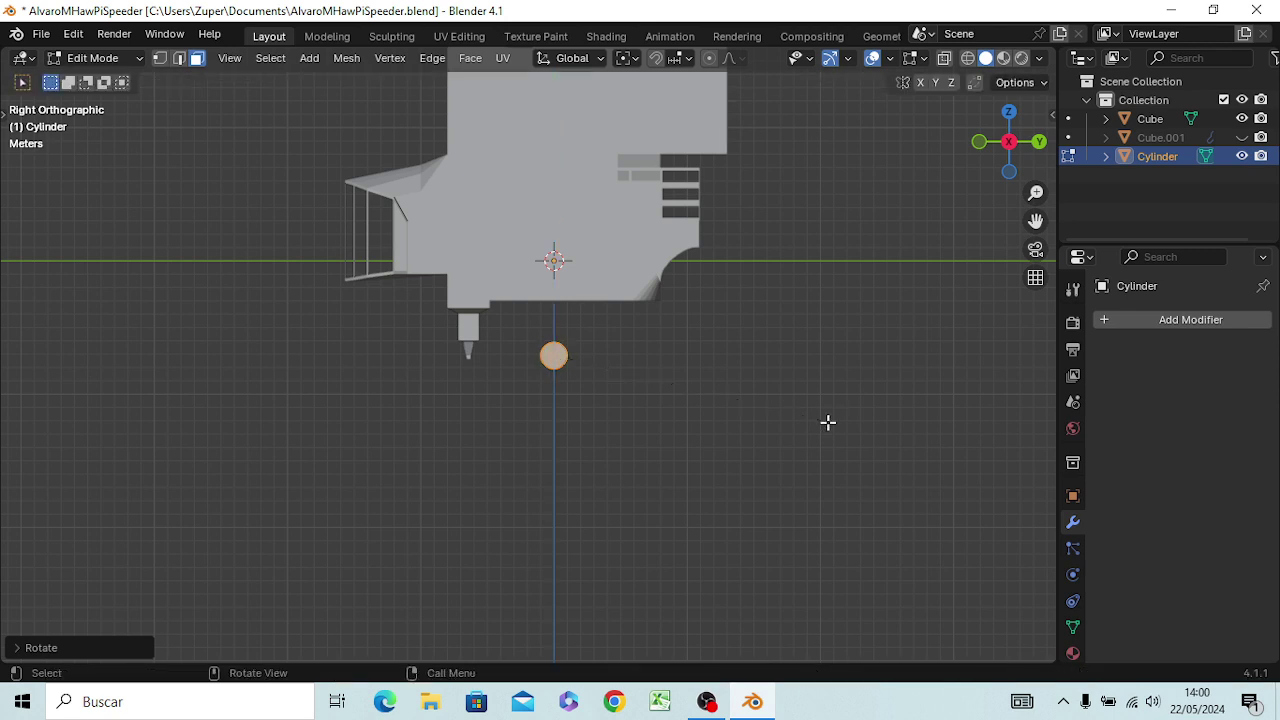
- Scale the cylinder down to about 0.67 and narrow it to 0.48 along X
key("KP_1")
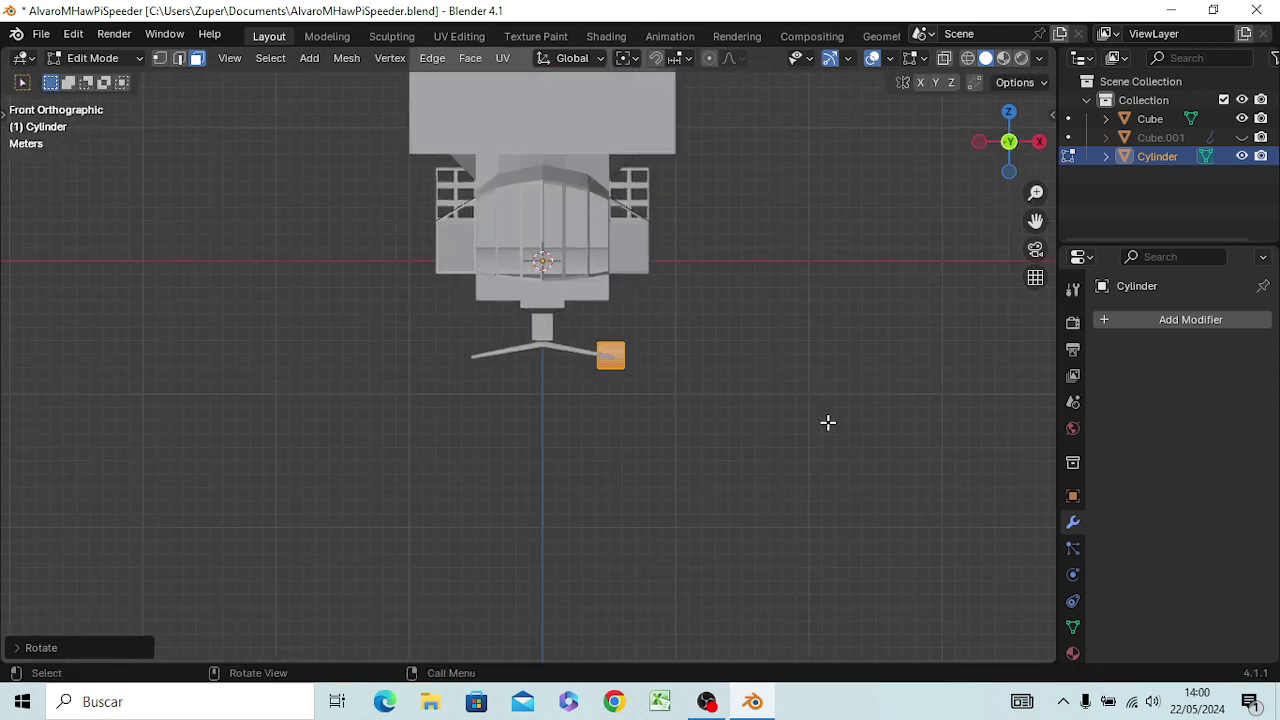
scroll(700, 440, "up", 2)
scroll(709, 426, "up", 2)
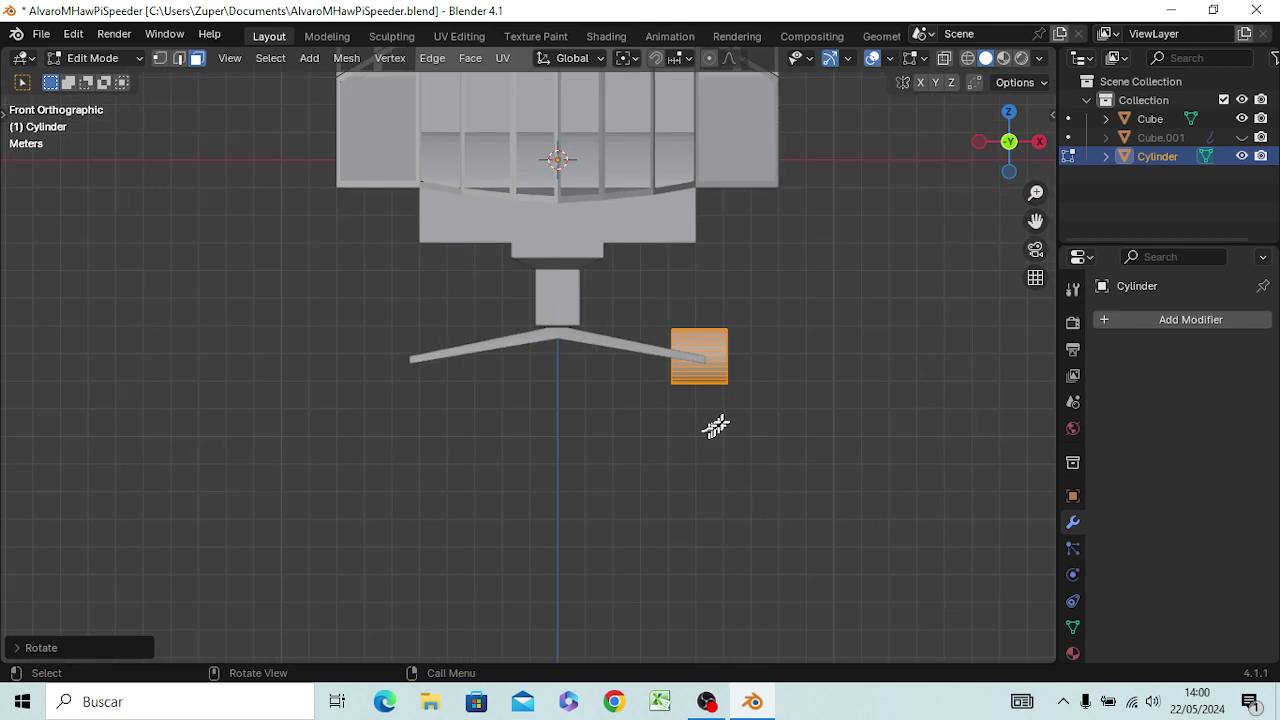
scroll(750, 416, "up", 2)
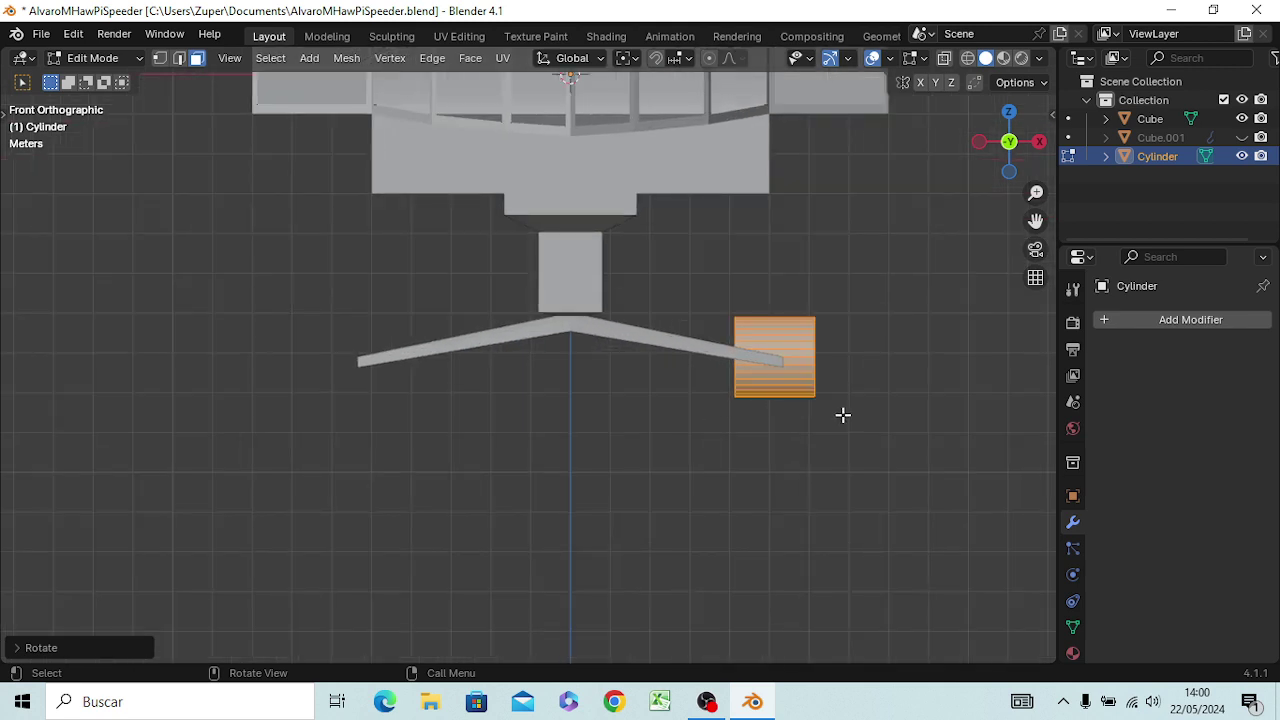
key("s")
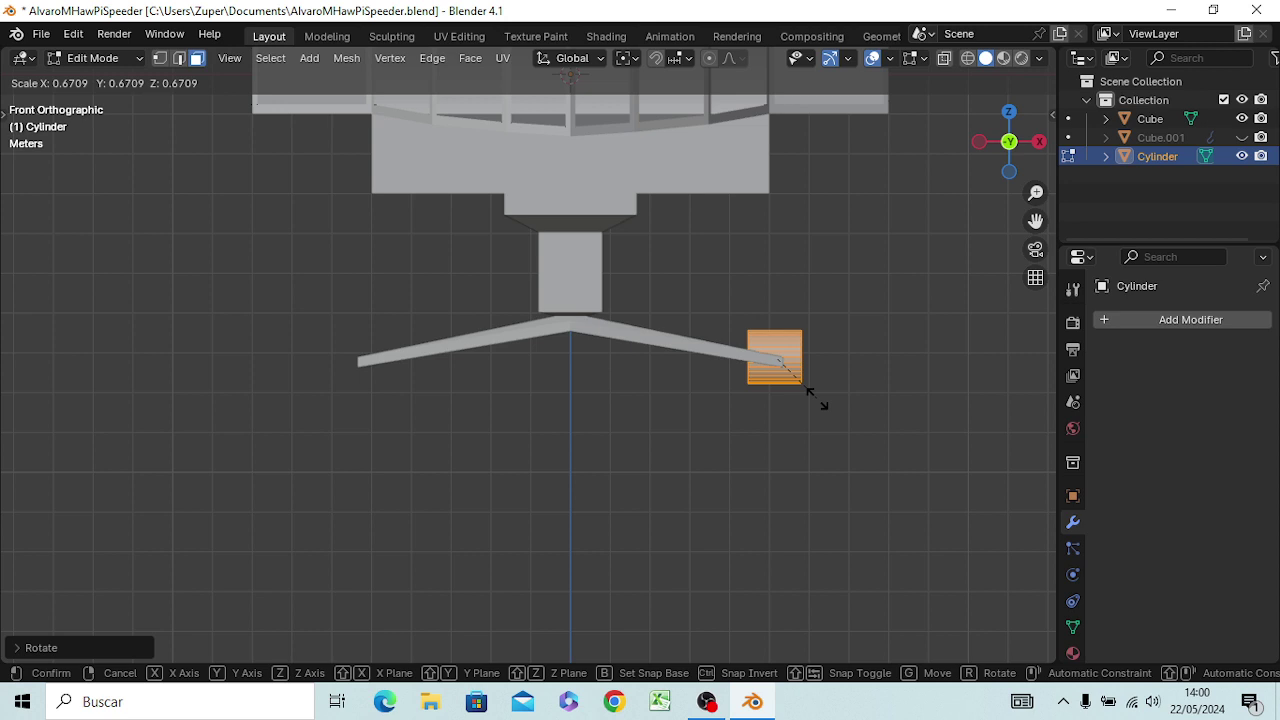
key("x")
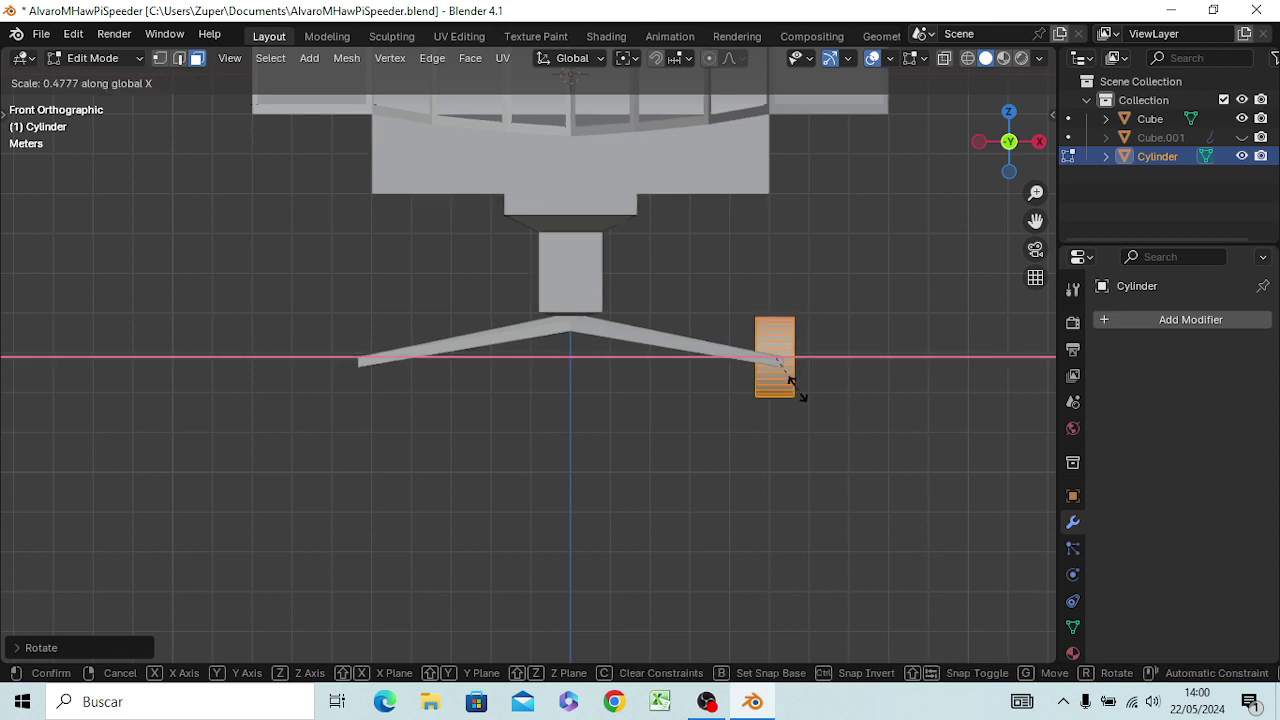
left_click(777, 375)
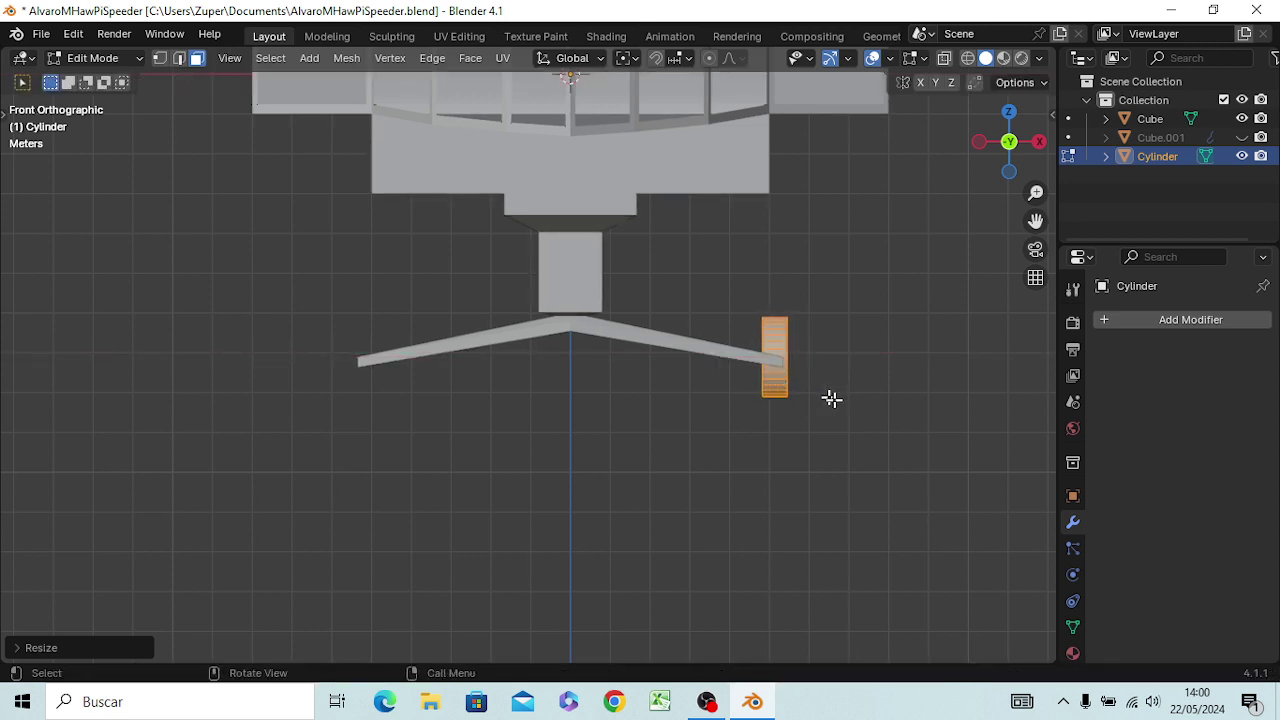
left_click(834, 400)
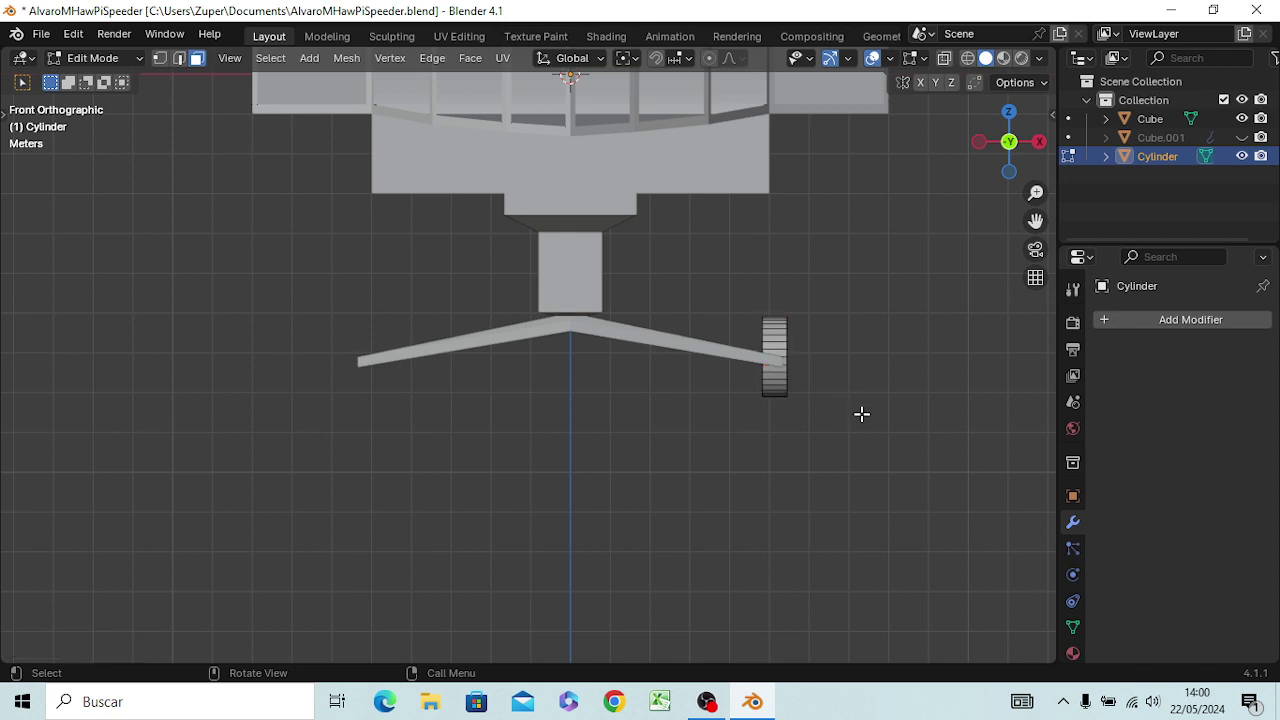
- In side view, select the whole wheel and slide it along Y under the front strut
key("KP_3")
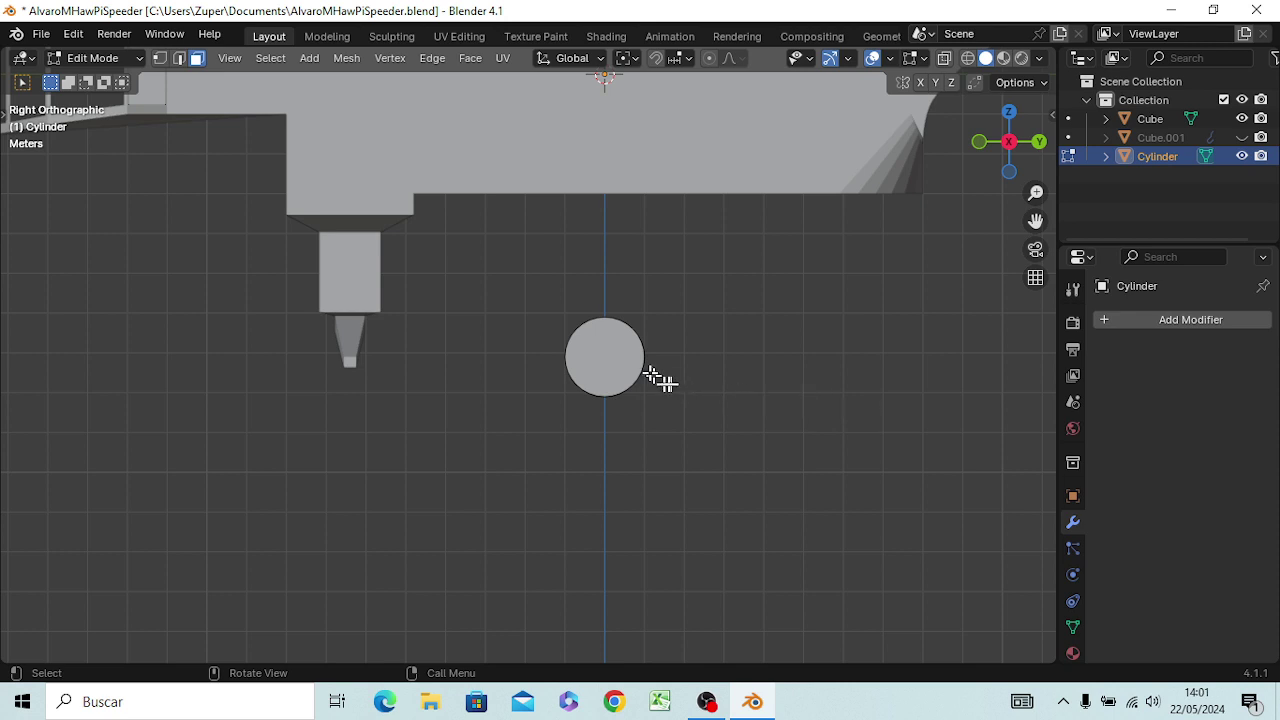
left_click(604, 362)
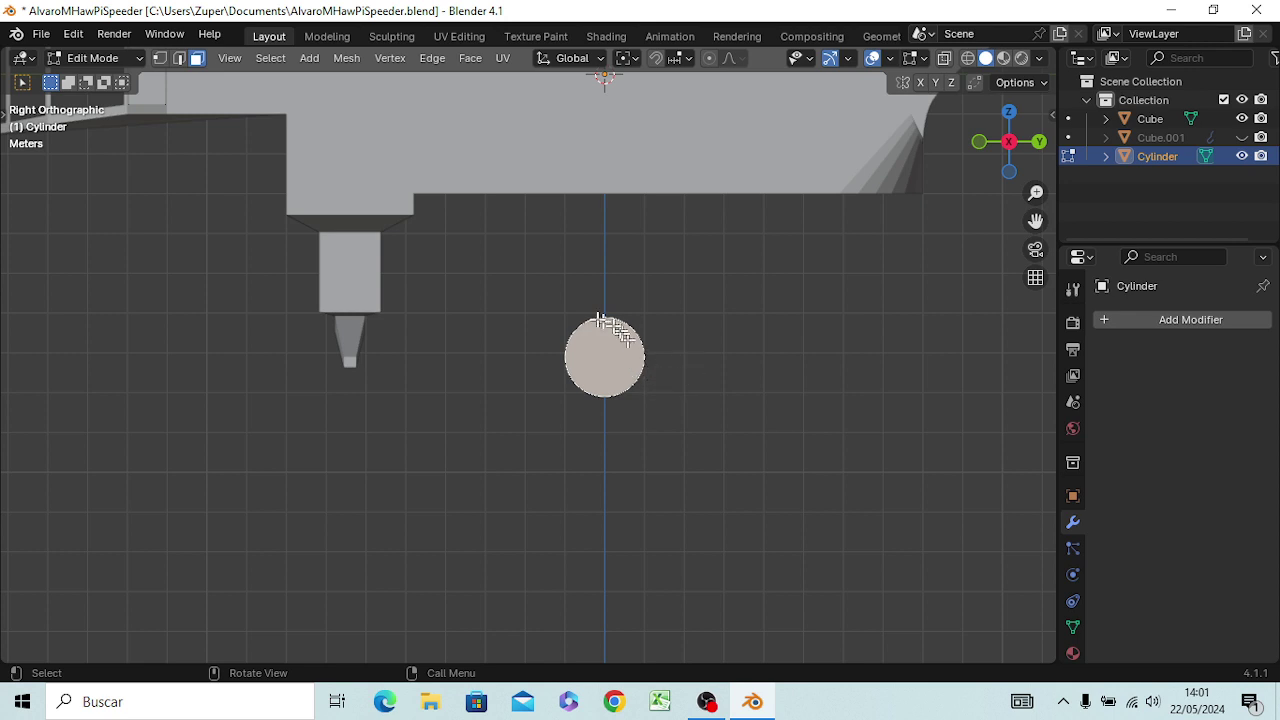
left_click_drag(534, 276, 718, 460)
key("g")
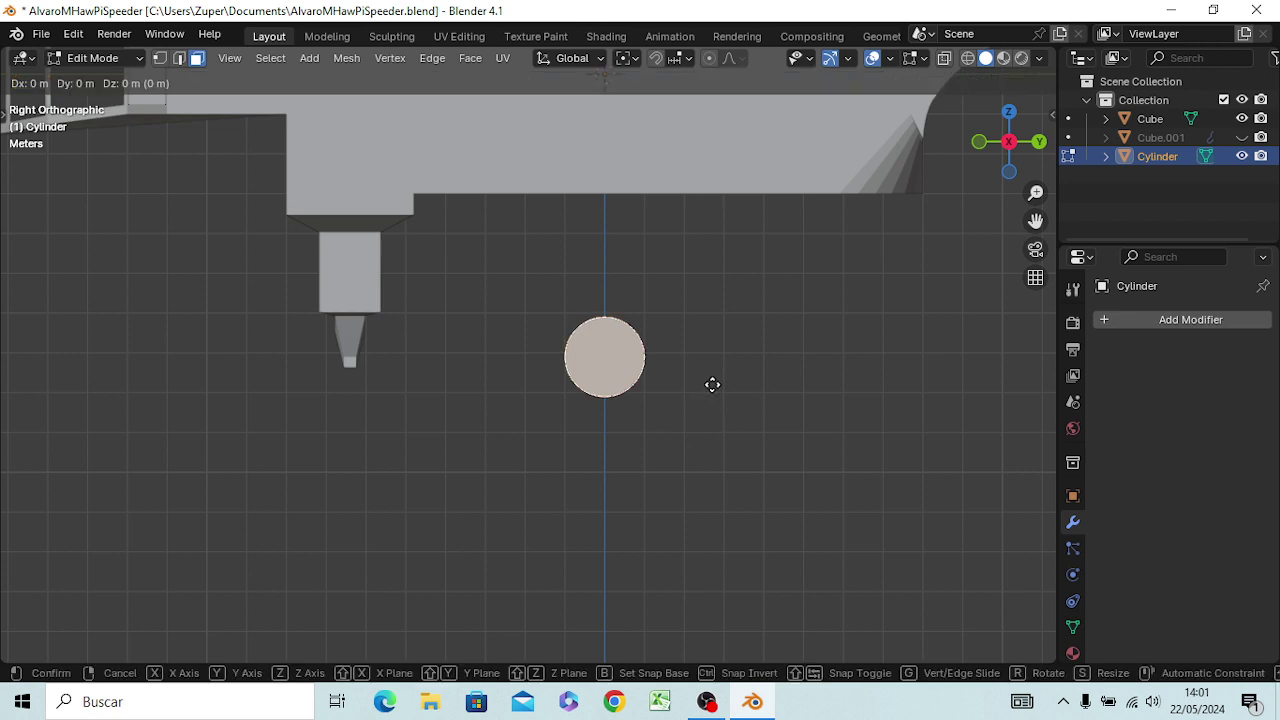
key("y")
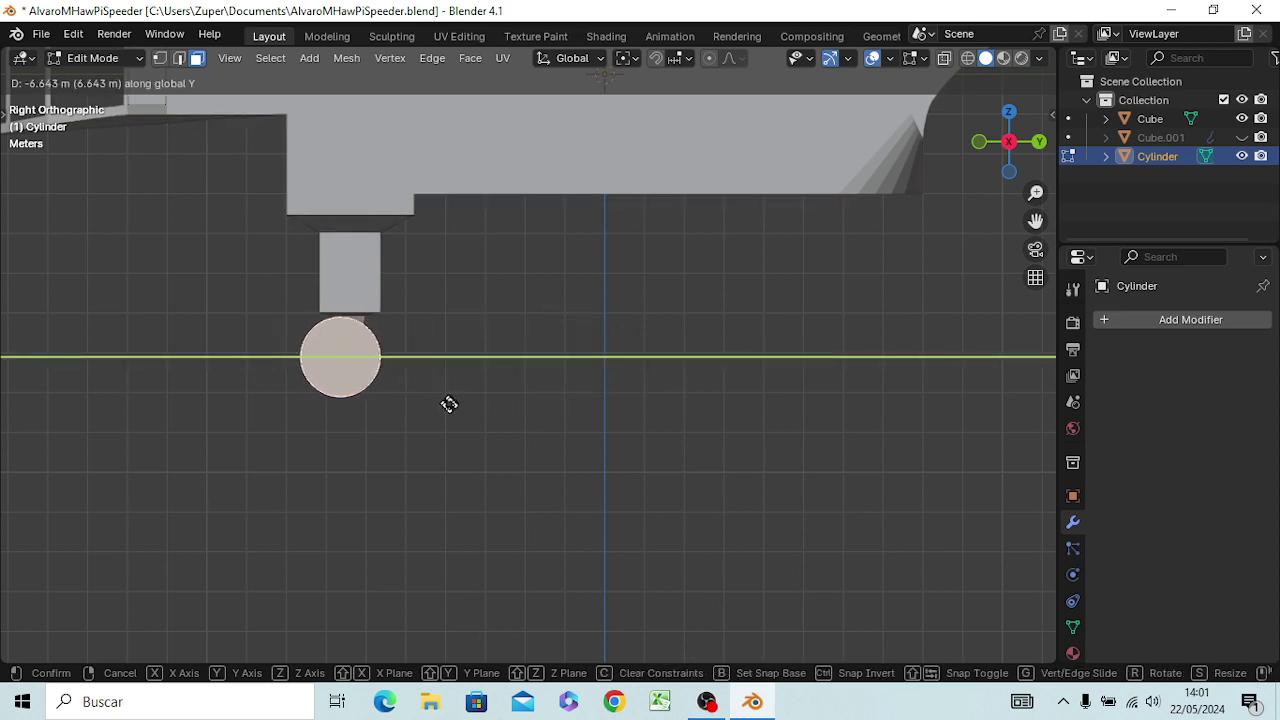
left_click(453, 409)
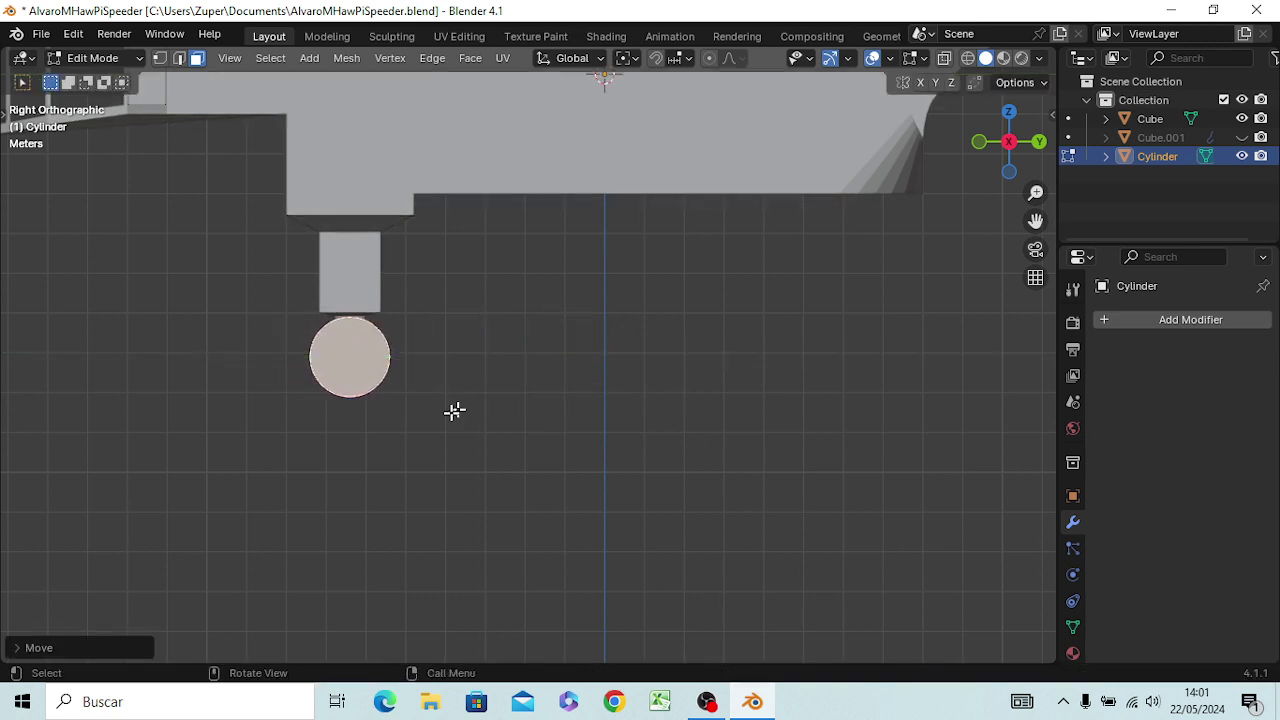
mouse_move(490, 432)
middle_mouse_down()
mouse_move(485, 448)
mouse_move(634, 457)
middle_mouse_up()
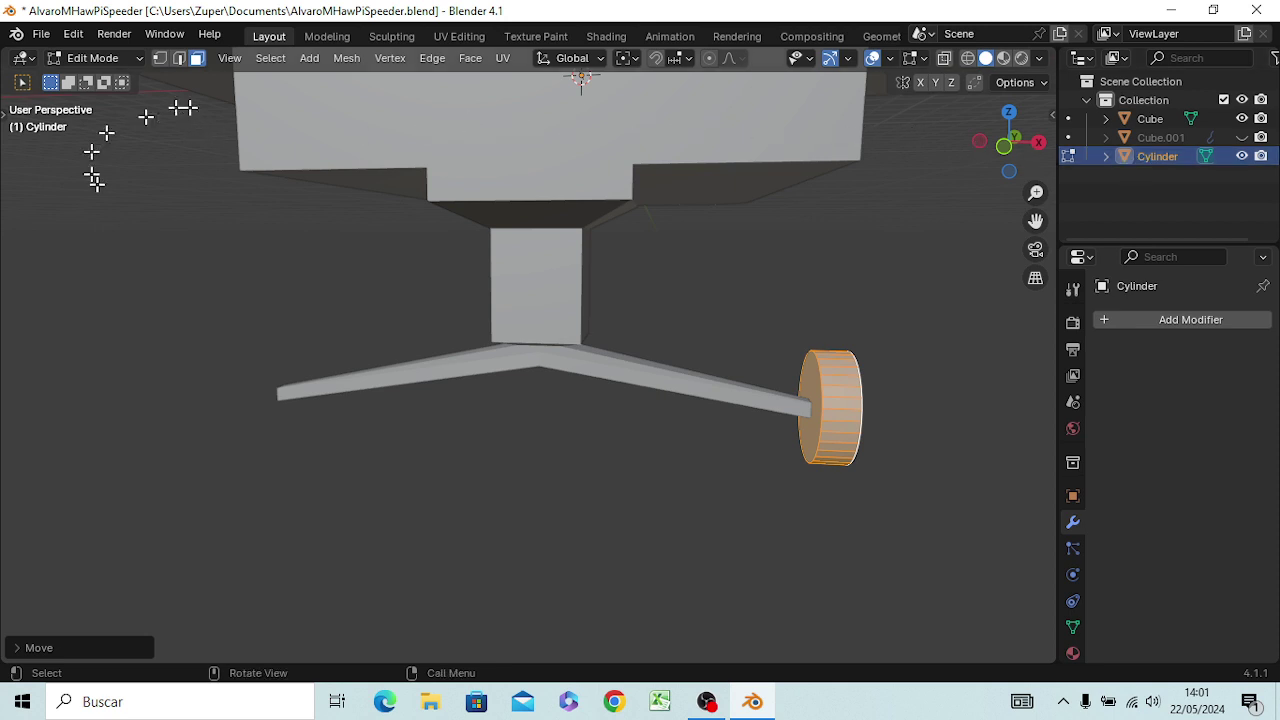
- In Object Mode, copy the Cylinder wheel and paste it as Cylinder.001
left_click(124, 251)
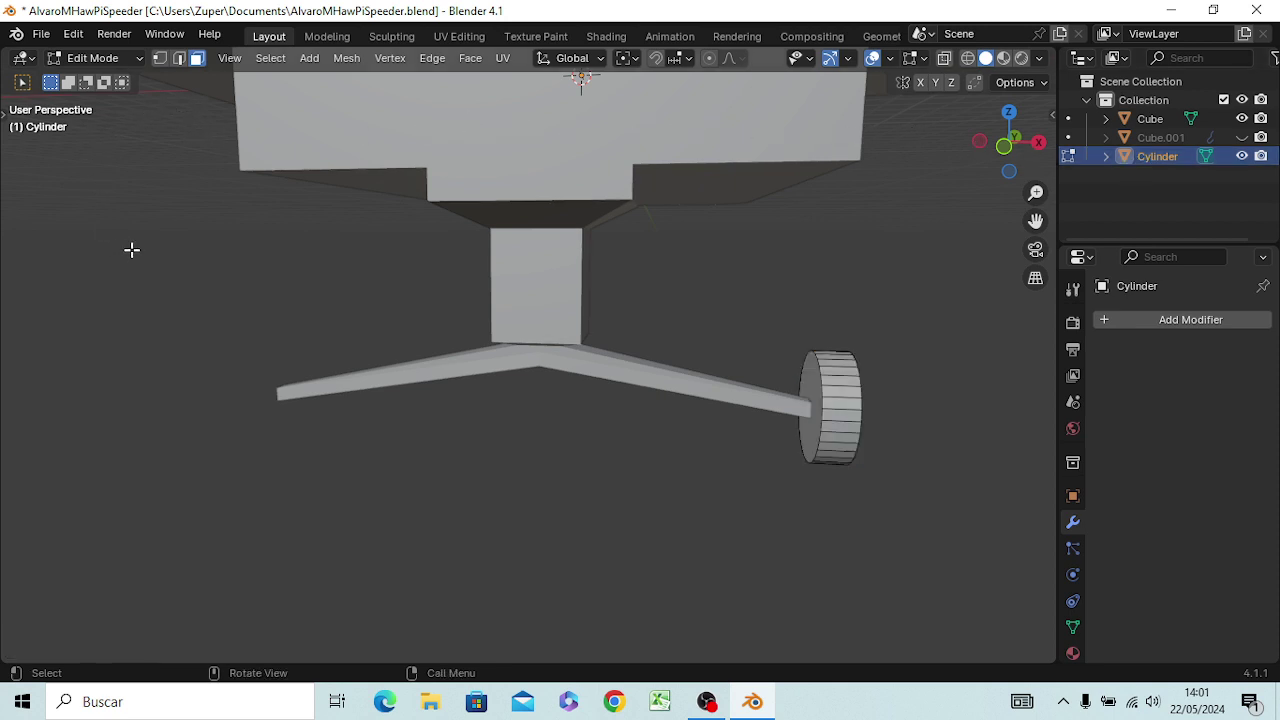
key("Tab")
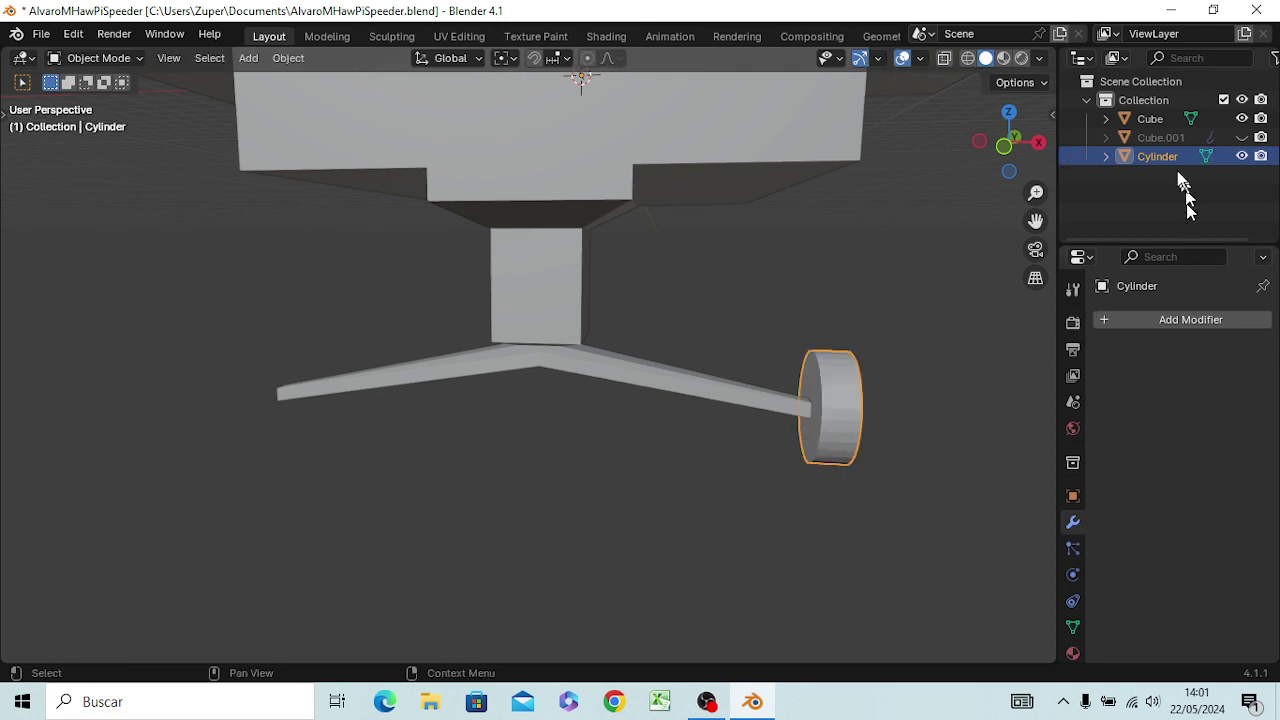
right_click(1160, 158)
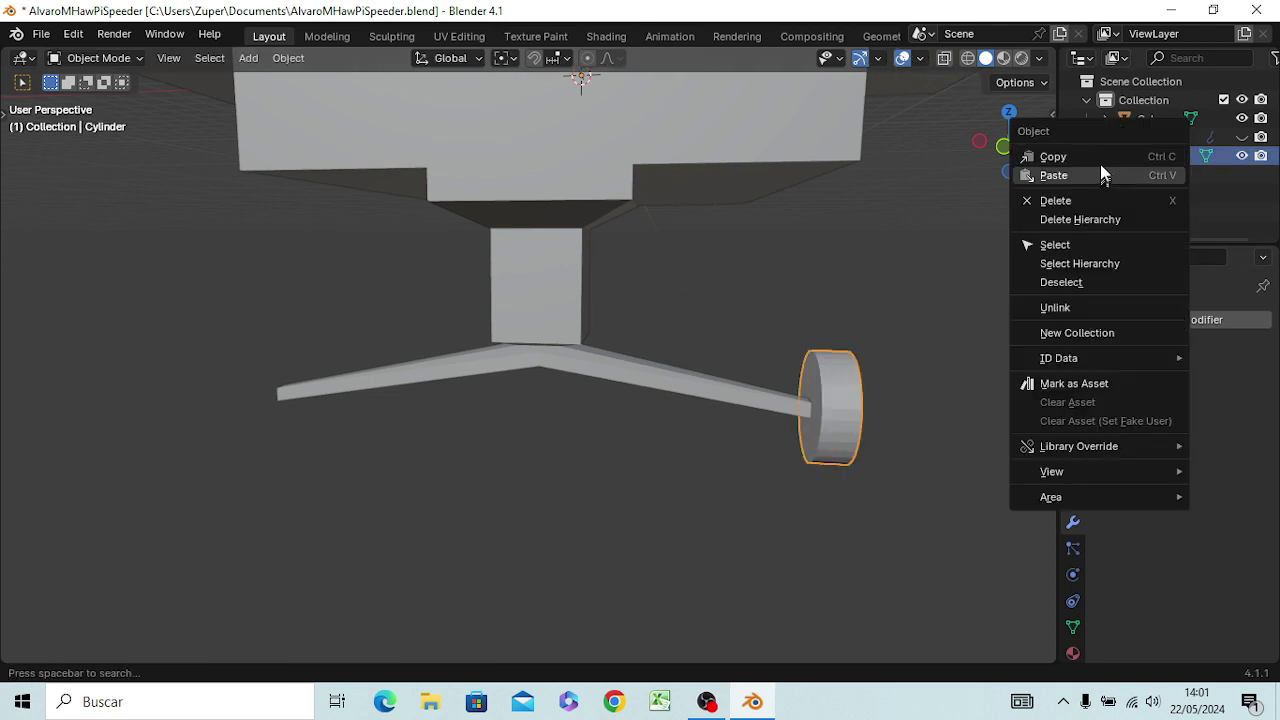
key("Escape")
right_click(1141, 156)
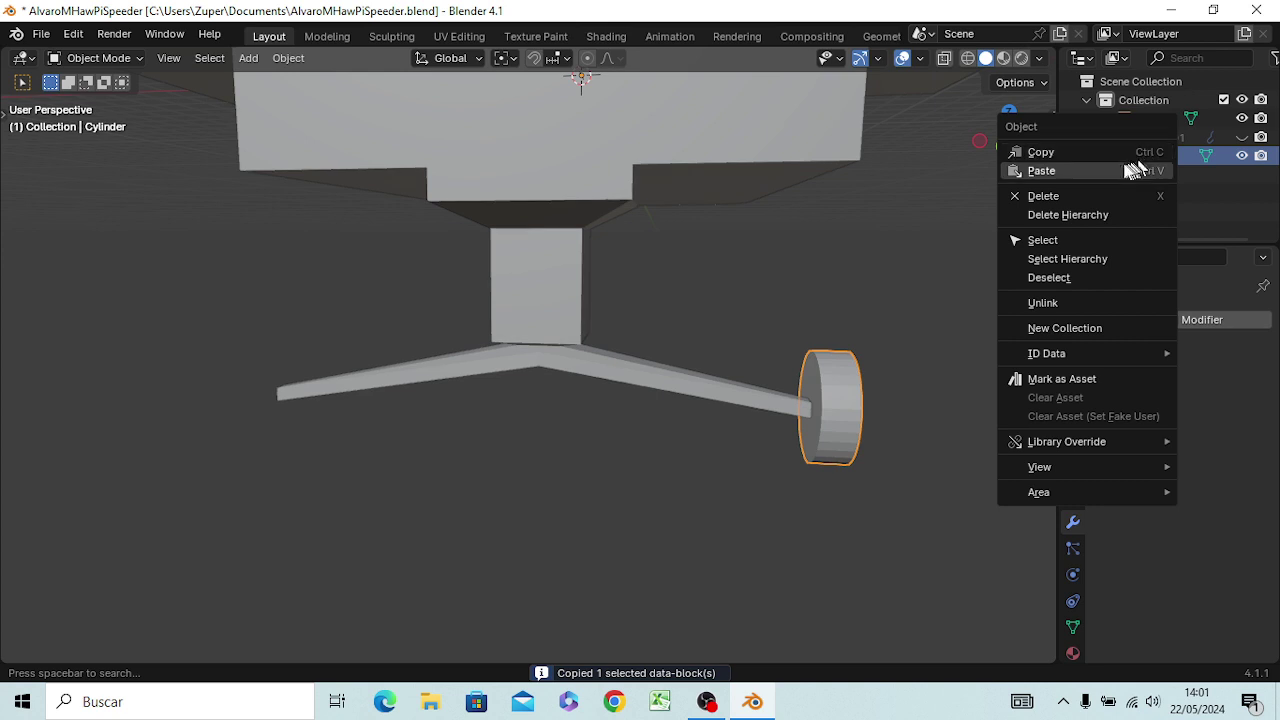
left_click(1106, 172)
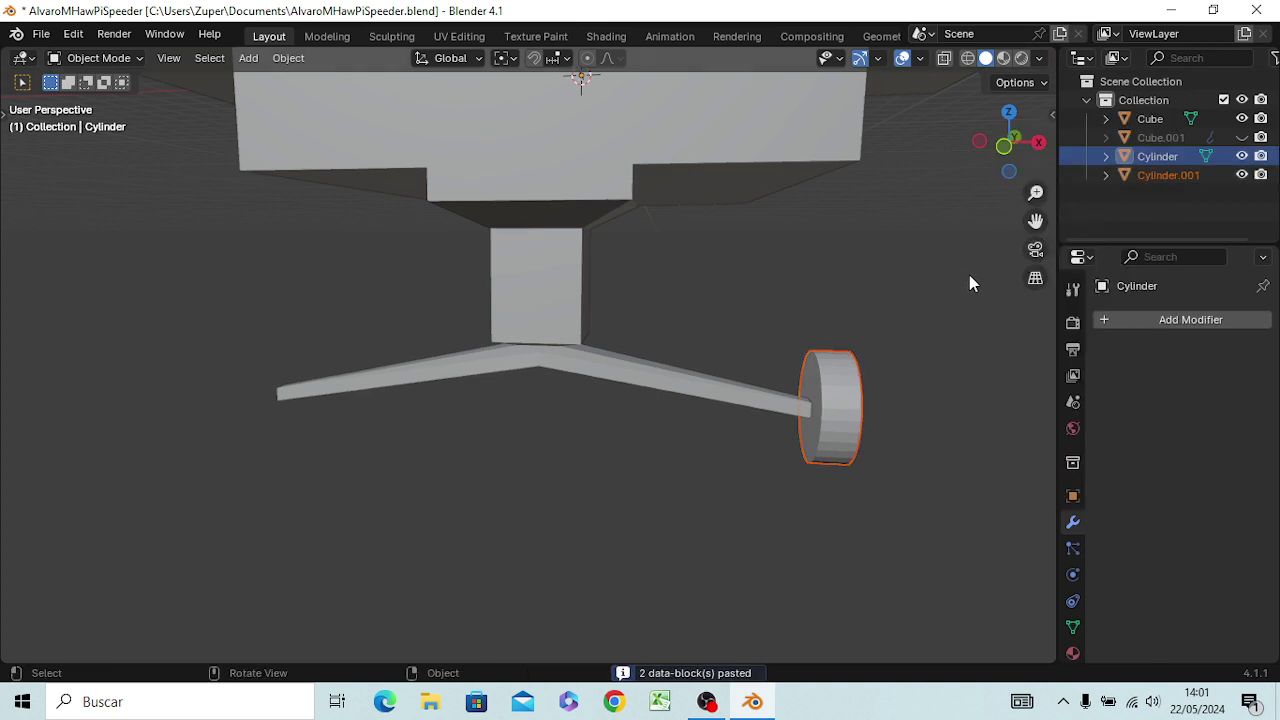
- In front view, move Cylinder.001 along X toward the left skid arm's tip
key("KP_1")
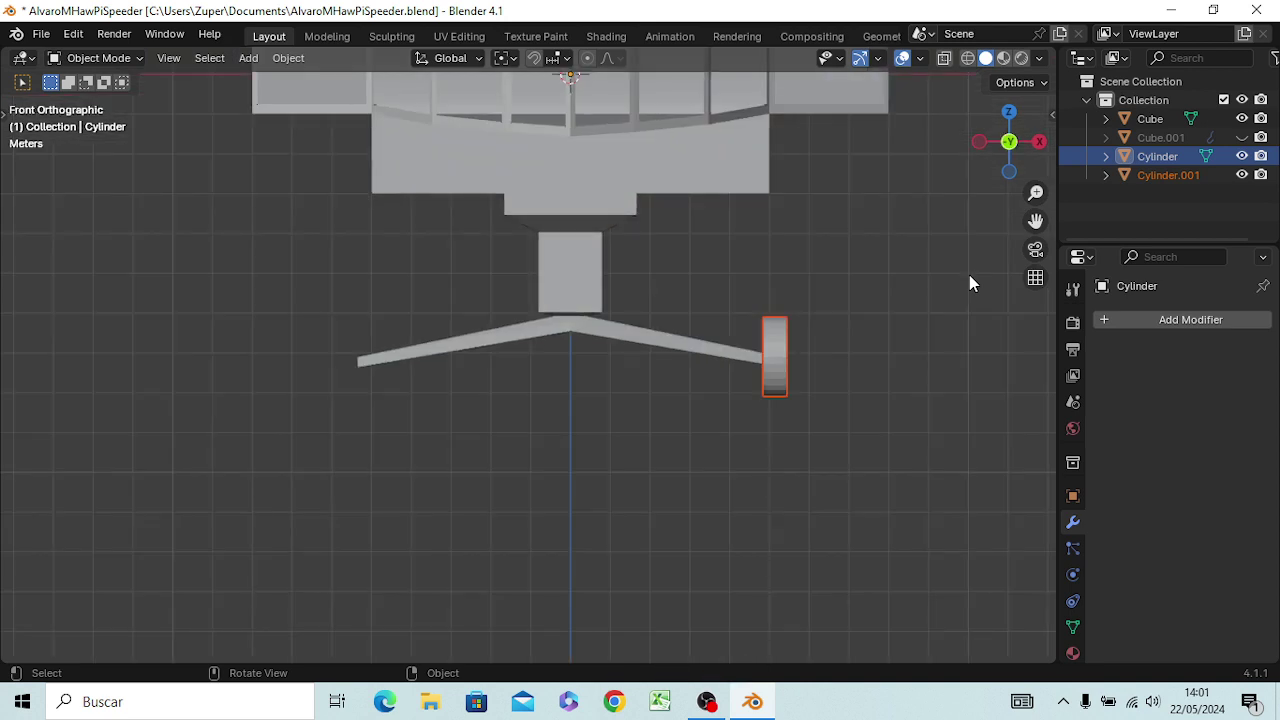
key("g")
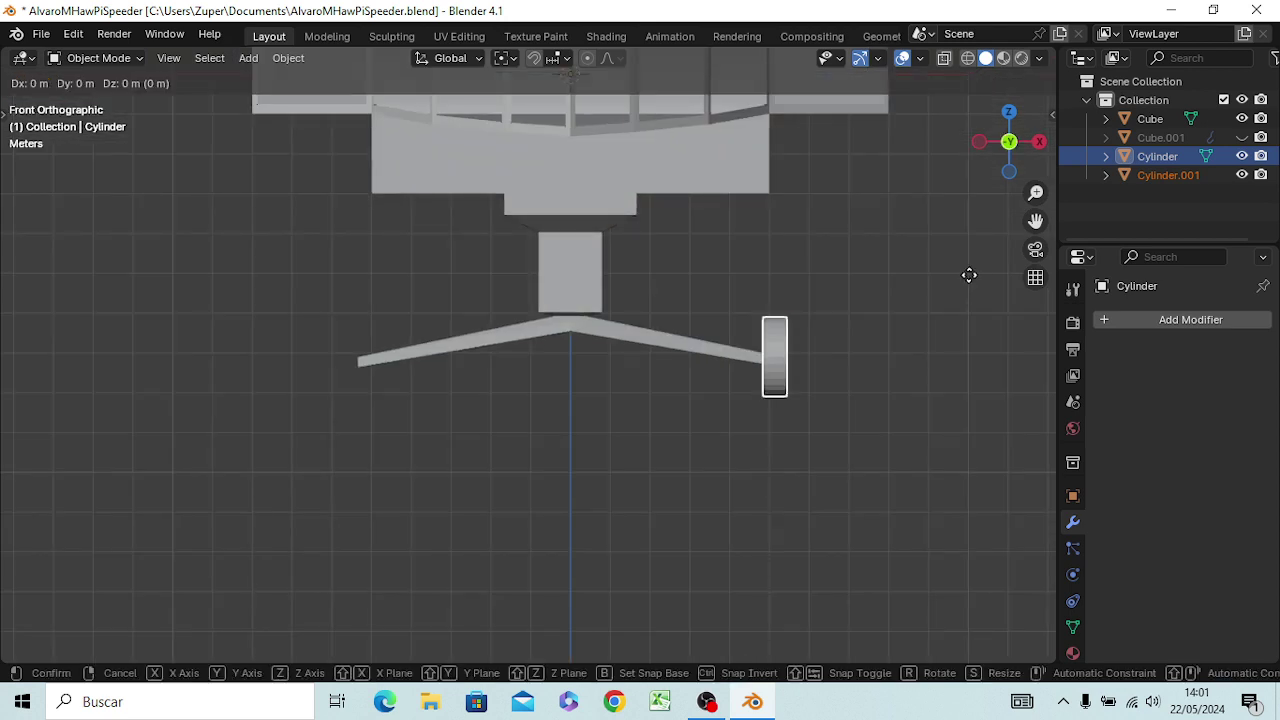
key("x")
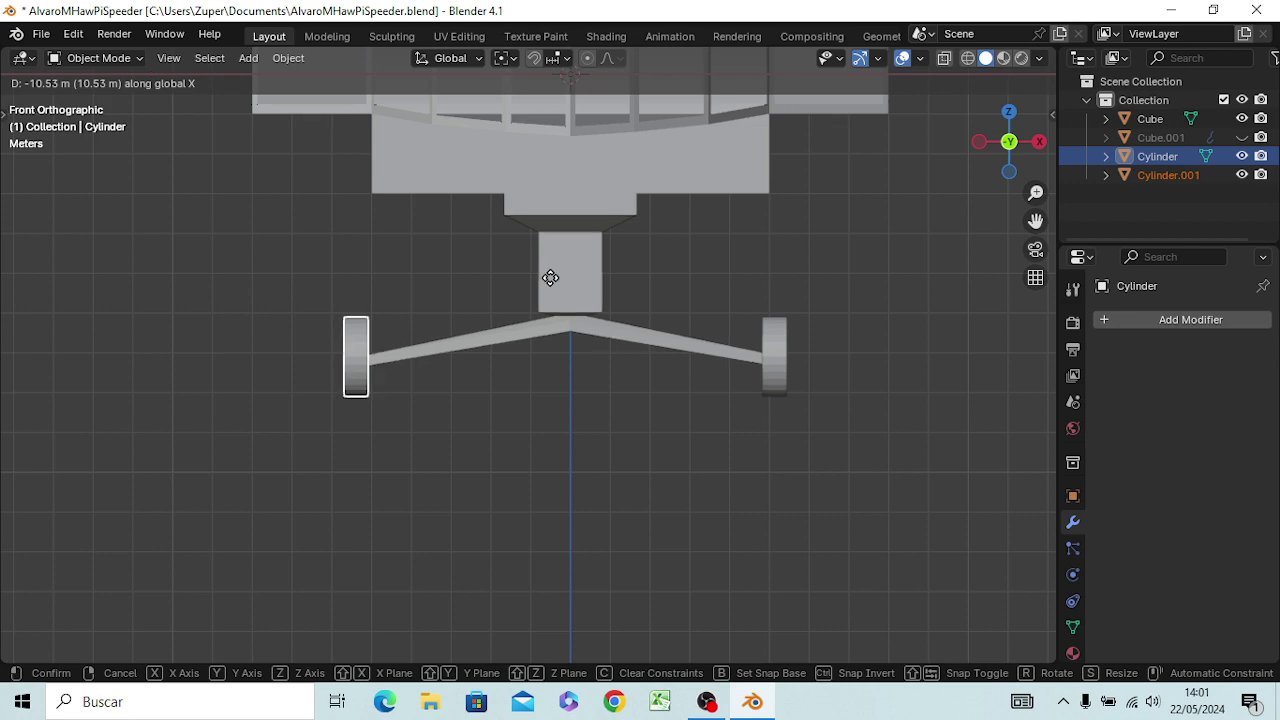
left_click(550, 278)
mouse_move(556, 302)
middle_mouse_down()
mouse_move(340, 460)
mouse_move(410, 438)
mouse_move(410, 407)
mouse_move(391, 467)
mouse_move(404, 437)
mouse_move(425, 437)
middle_mouse_up()
scroll(477, 317, "down", 3)
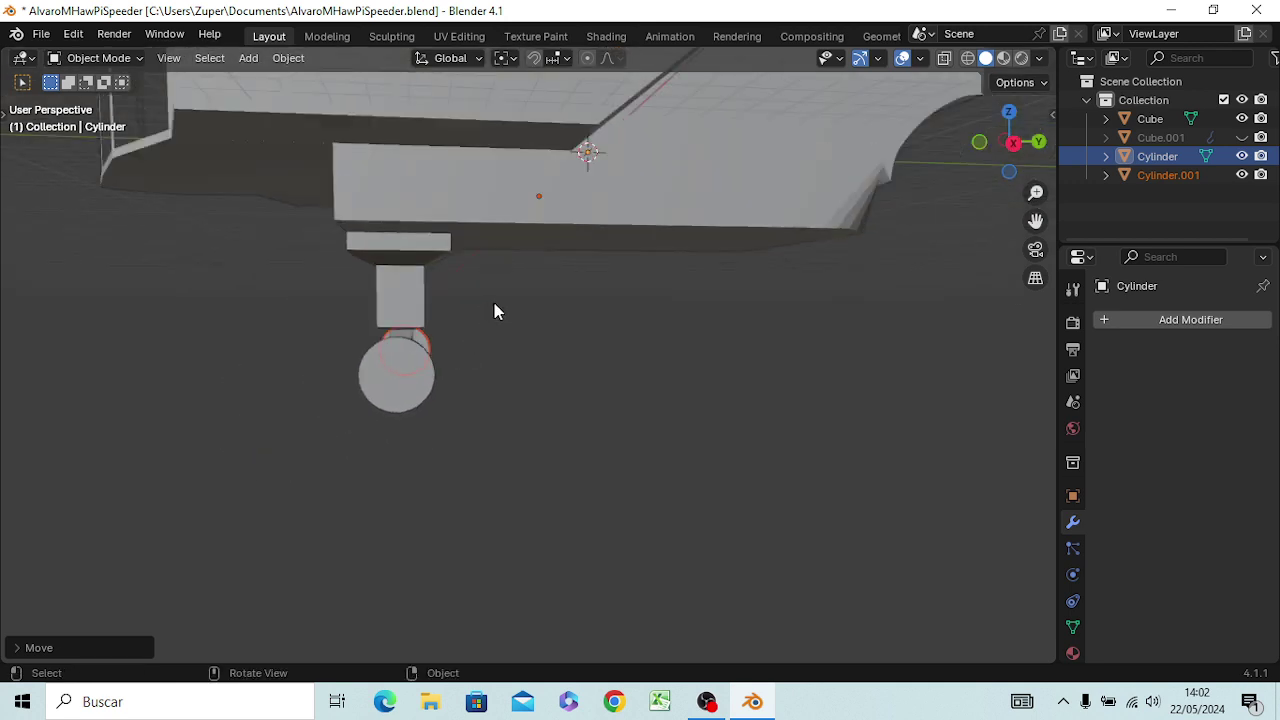
scroll(494, 305, "down", 3)
scroll(490, 294, "down", 2)
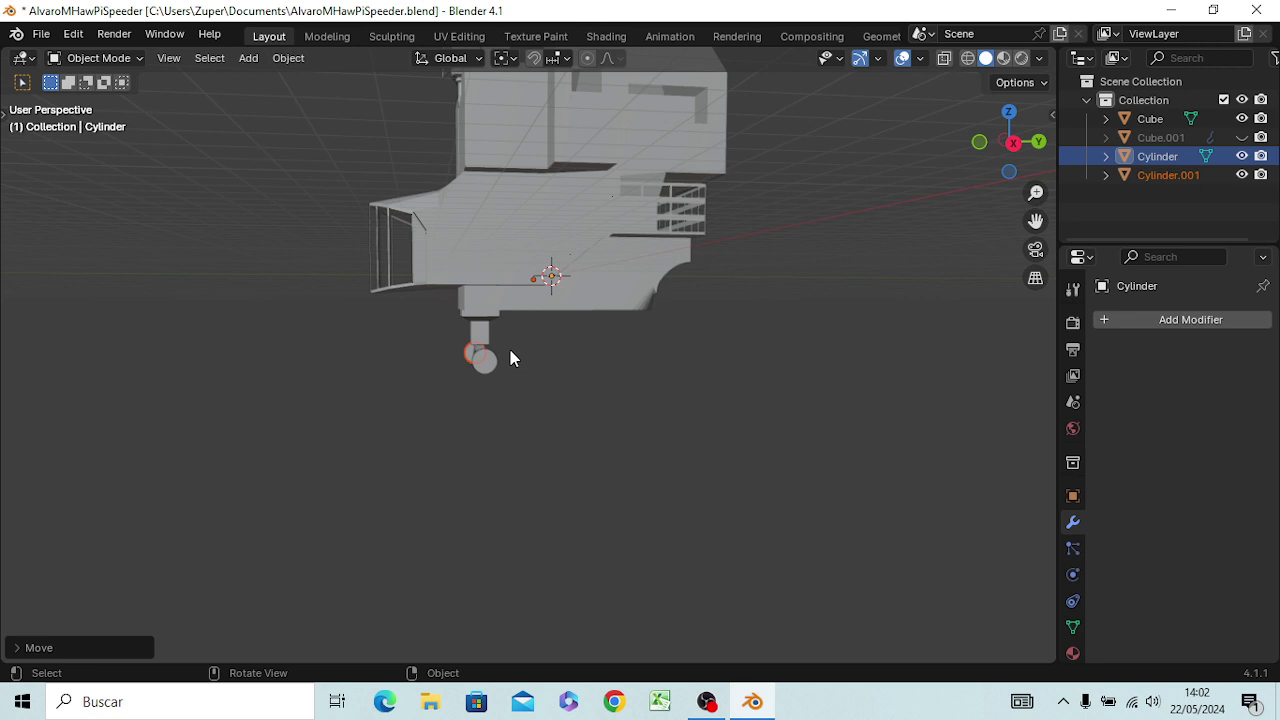
- Copy Cylinder.001 in the Outliner, paste it into the Collection as Cylinder.002, and select it
left_click(1158, 188)
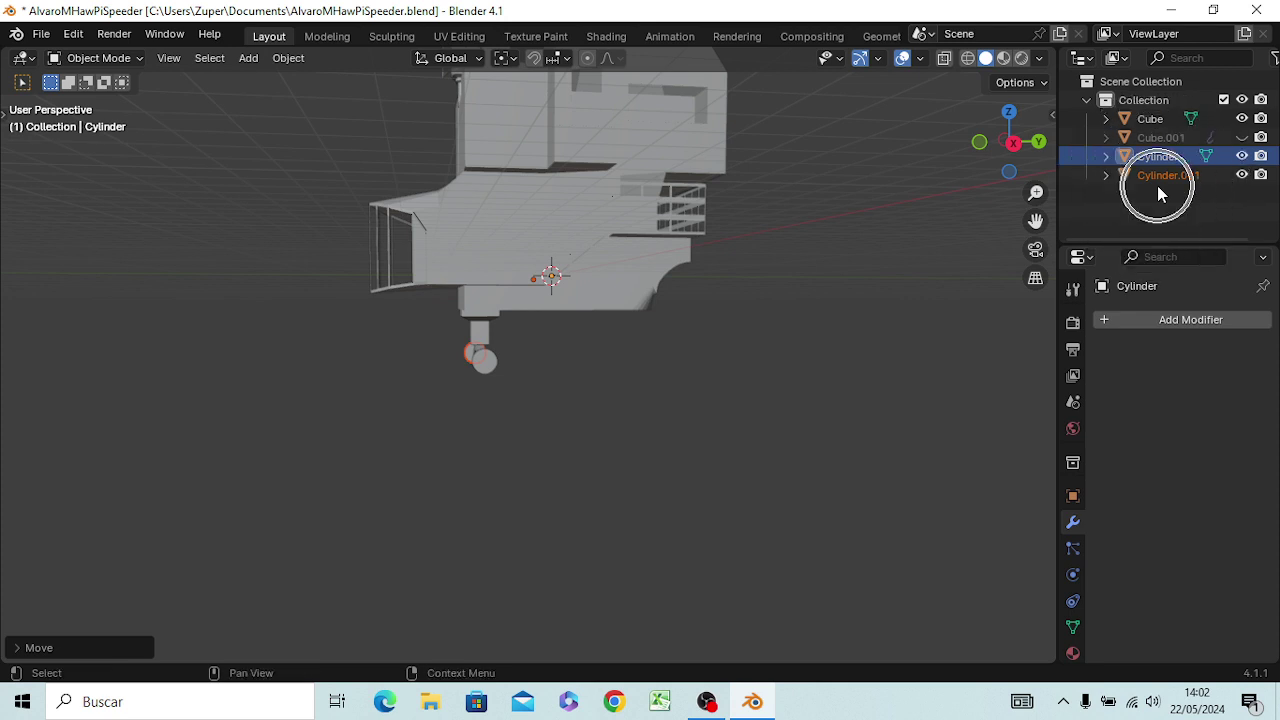
right_click(1177, 195)
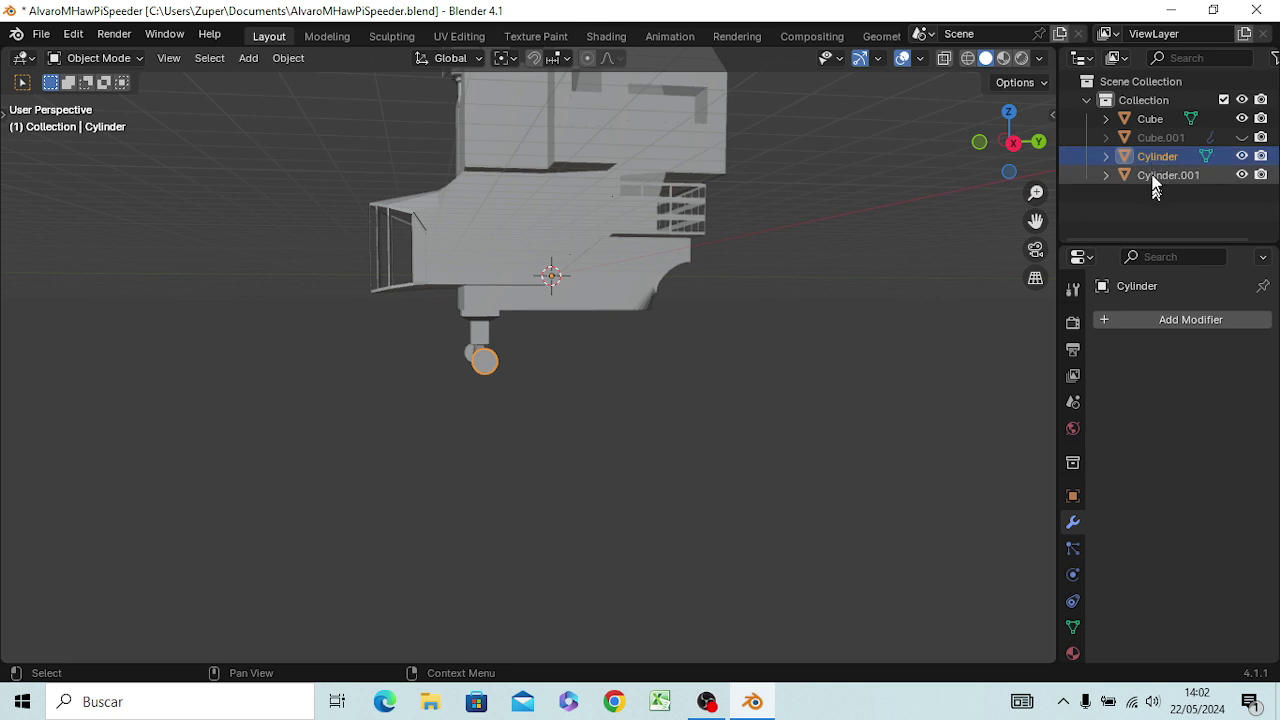
left_click(1155, 177)
right_click(1155, 180)
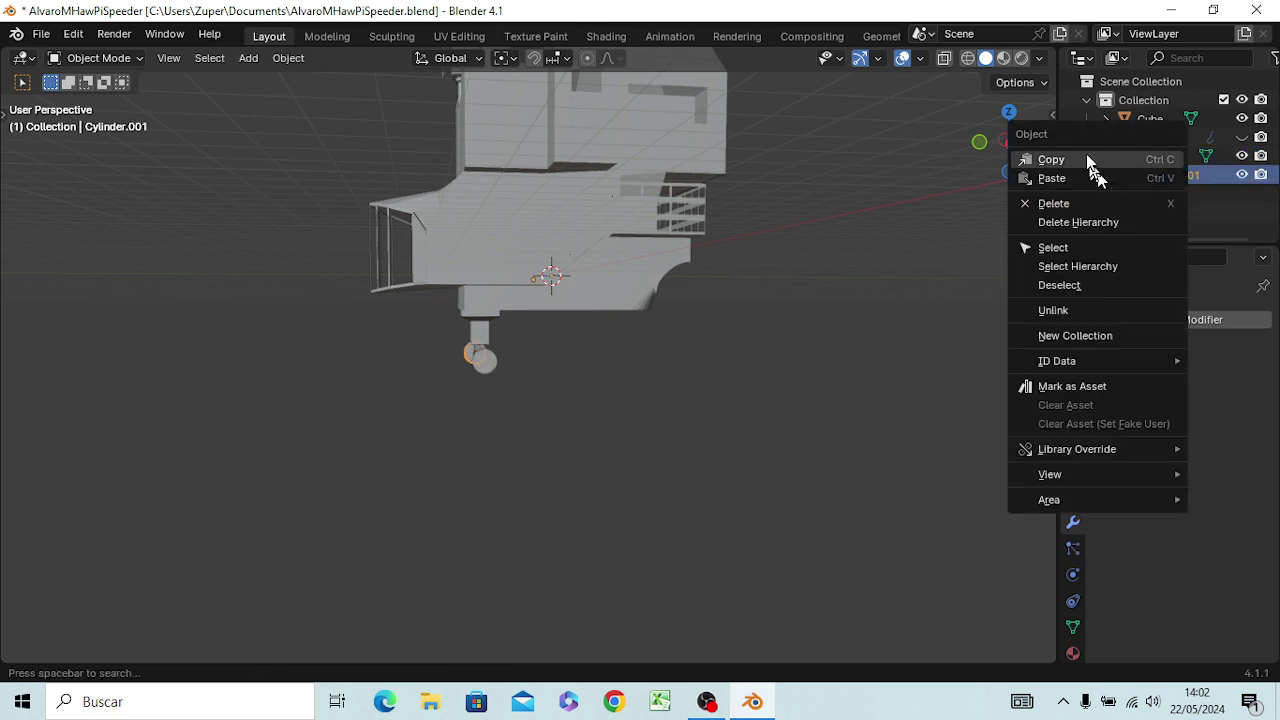
left_click(1095, 160)
right_click(1155, 200)
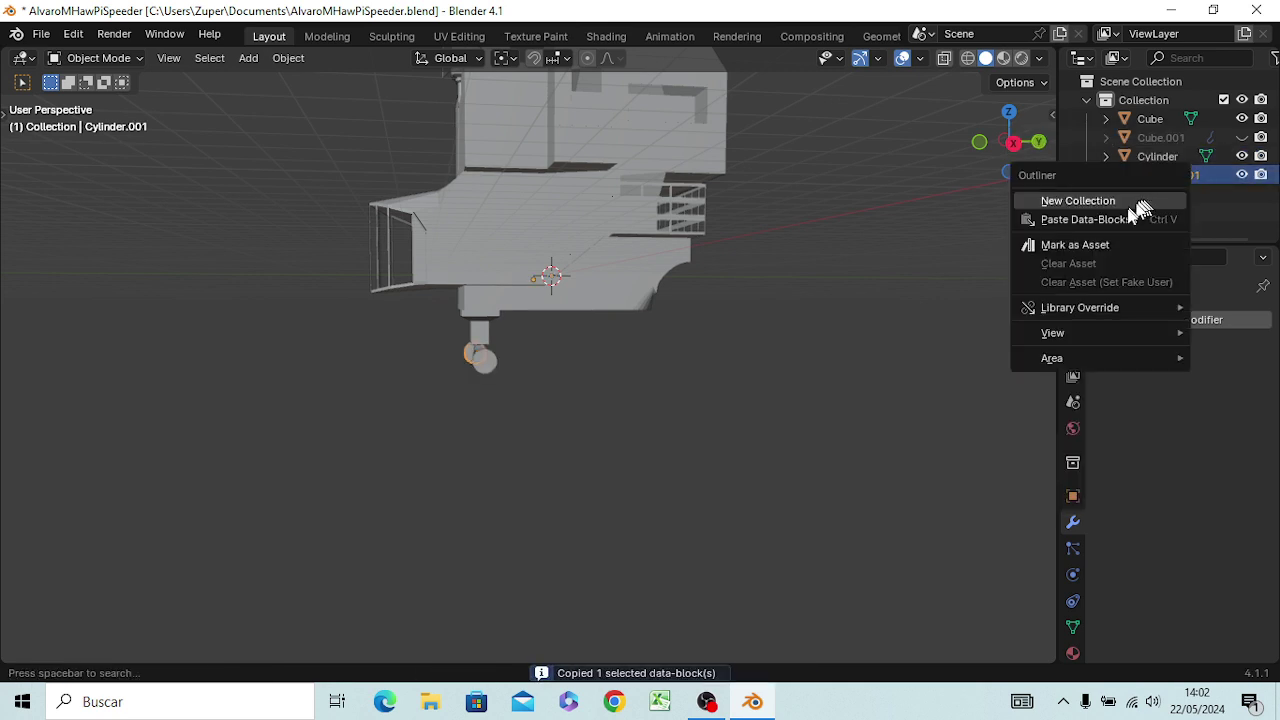
right_click(1141, 99)
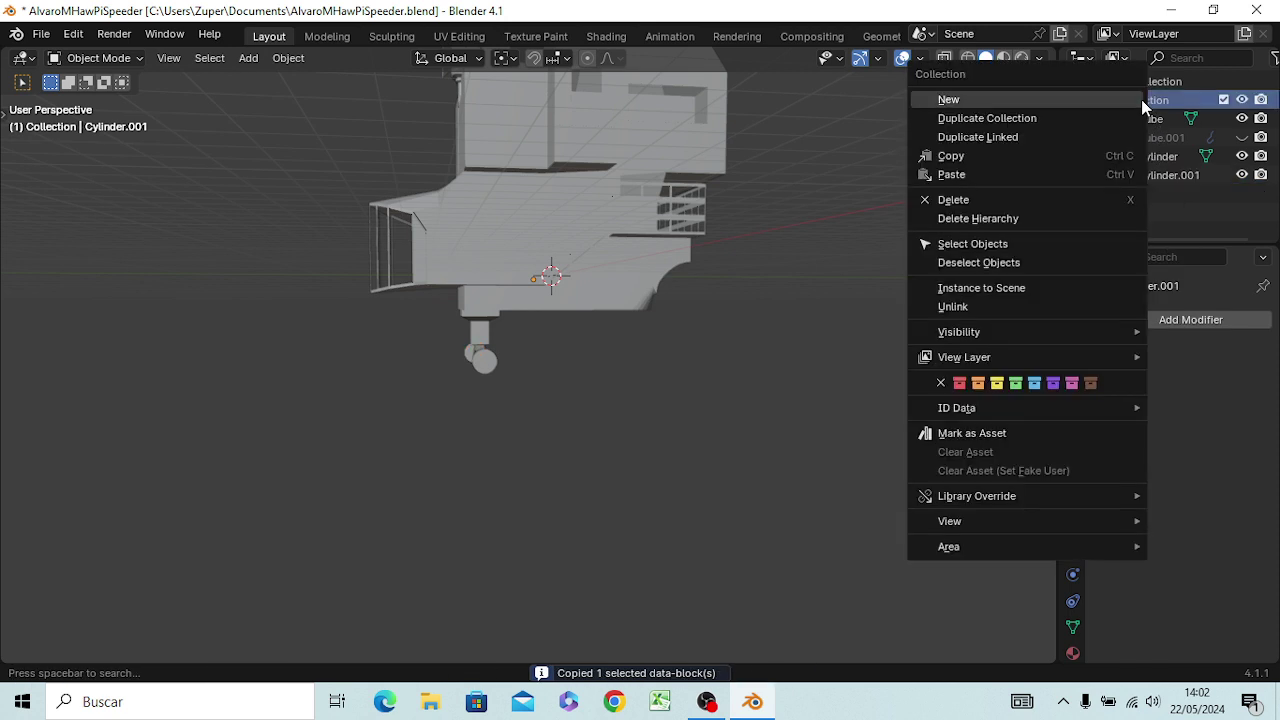
left_click(966, 174)
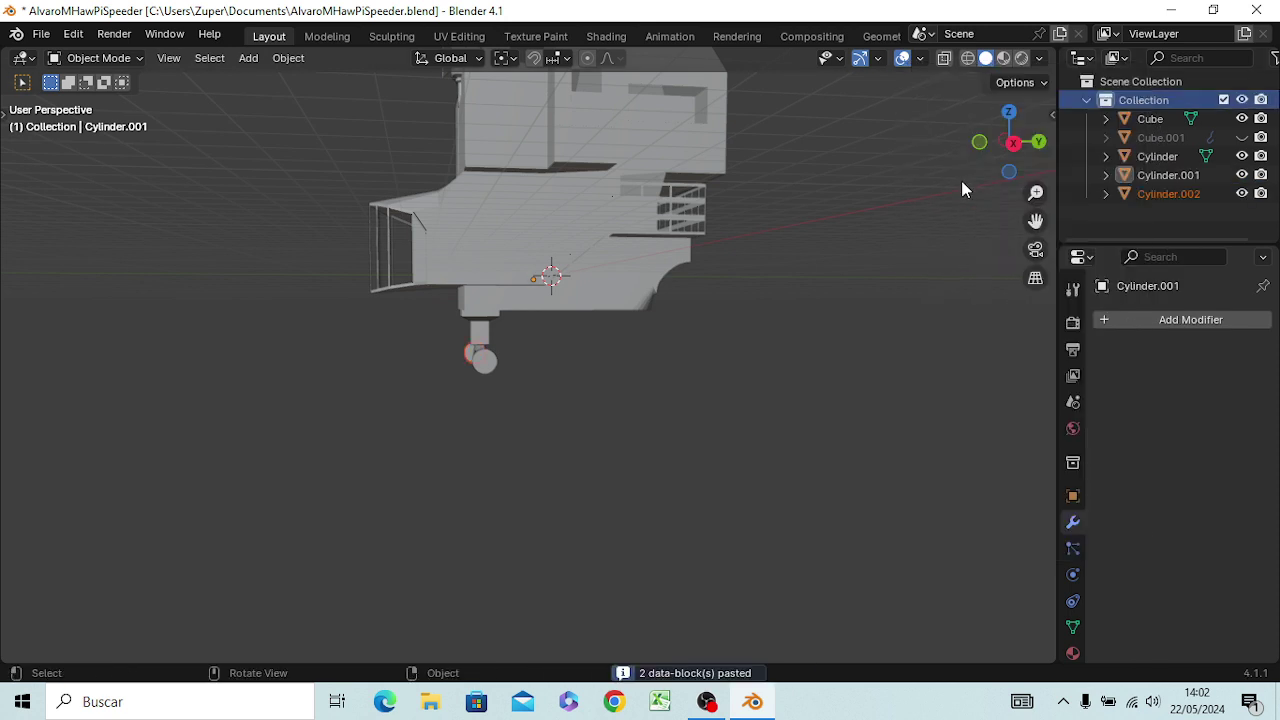
left_click(1144, 194)
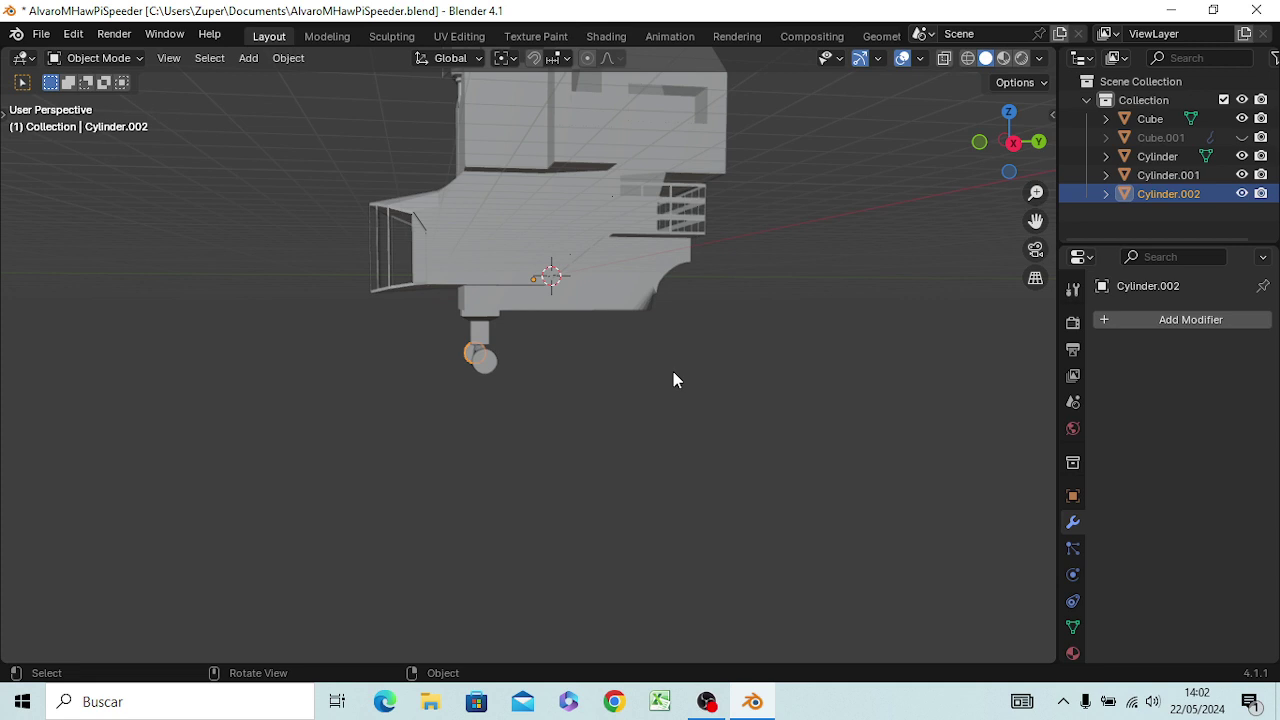
key("ctrl")
- Move Cylinder.002 along Y to the speeder's rear and scale it up into a large wheel
key("ctrl+KP_3")
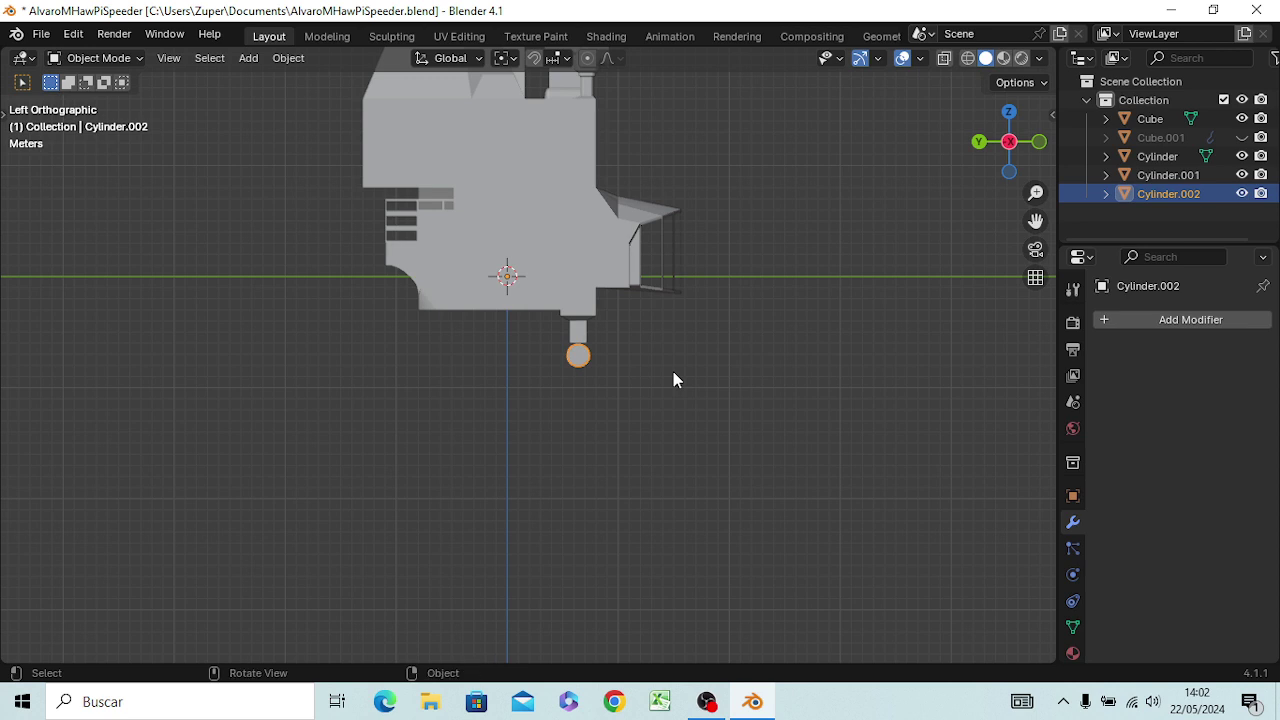
key("g")
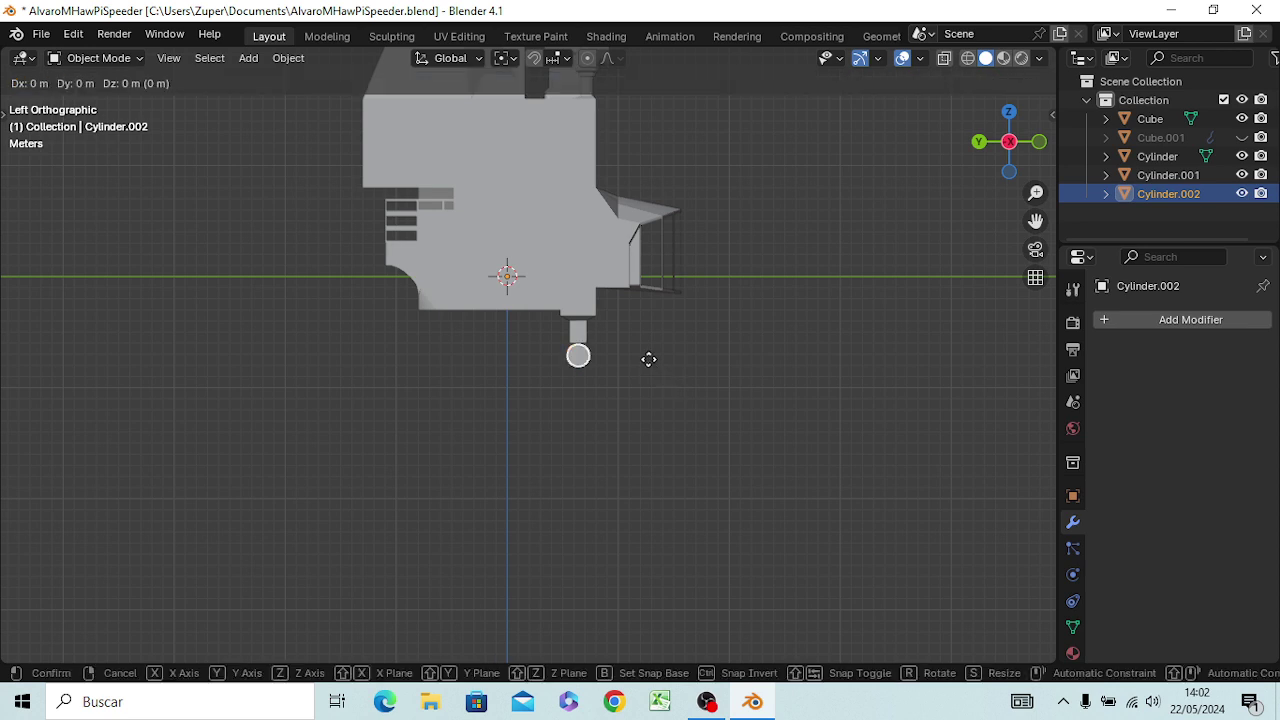
key("y")
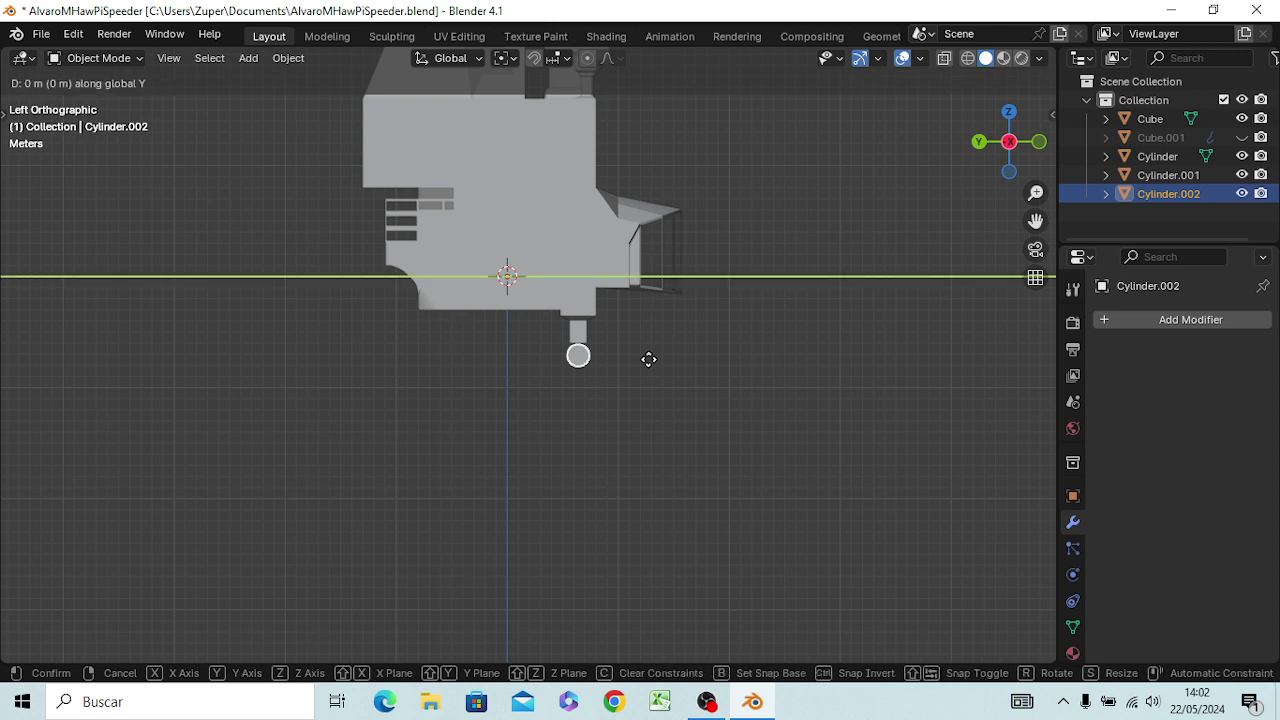
left_click(490, 340)
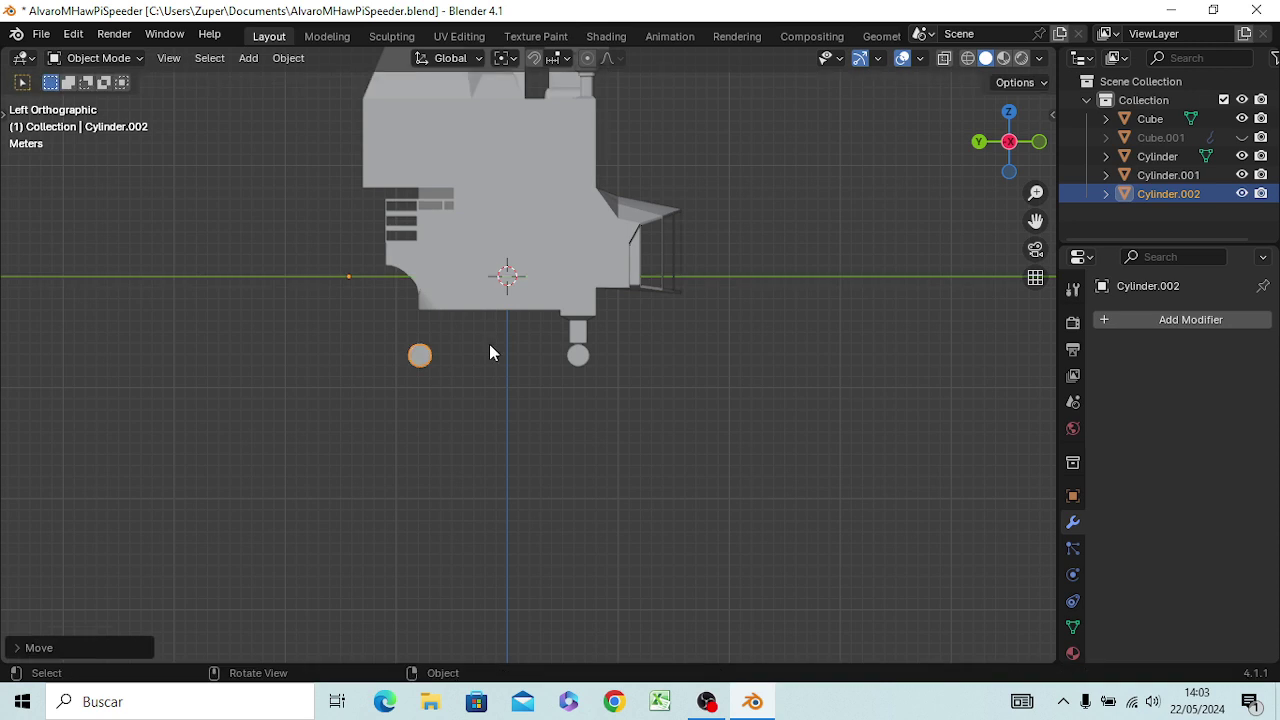
key("s")
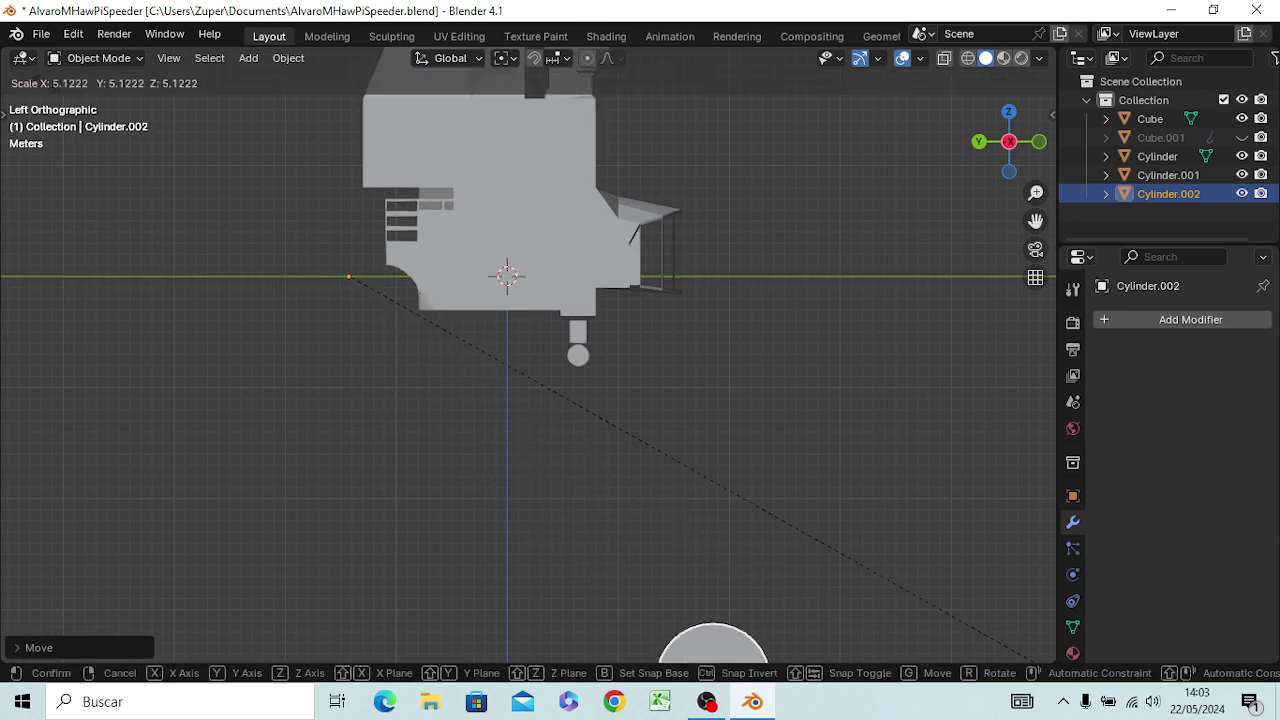
left_click(1033, 612)
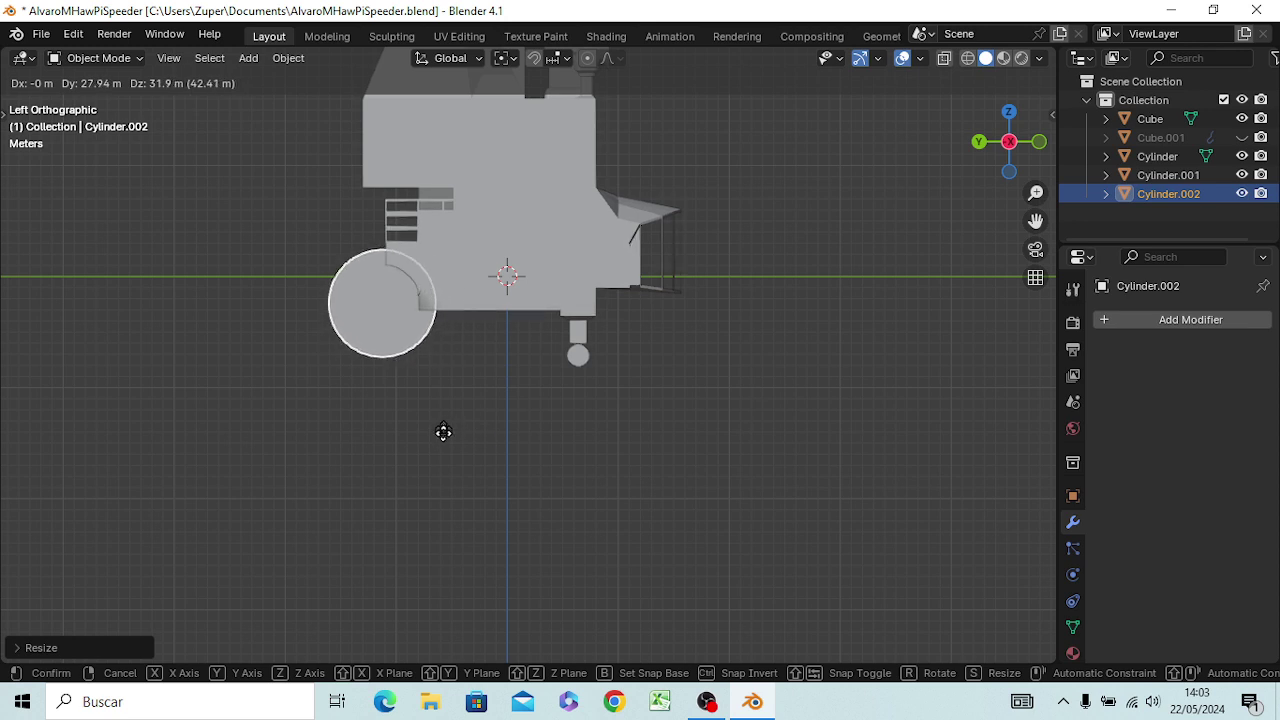
left_click(443, 433)
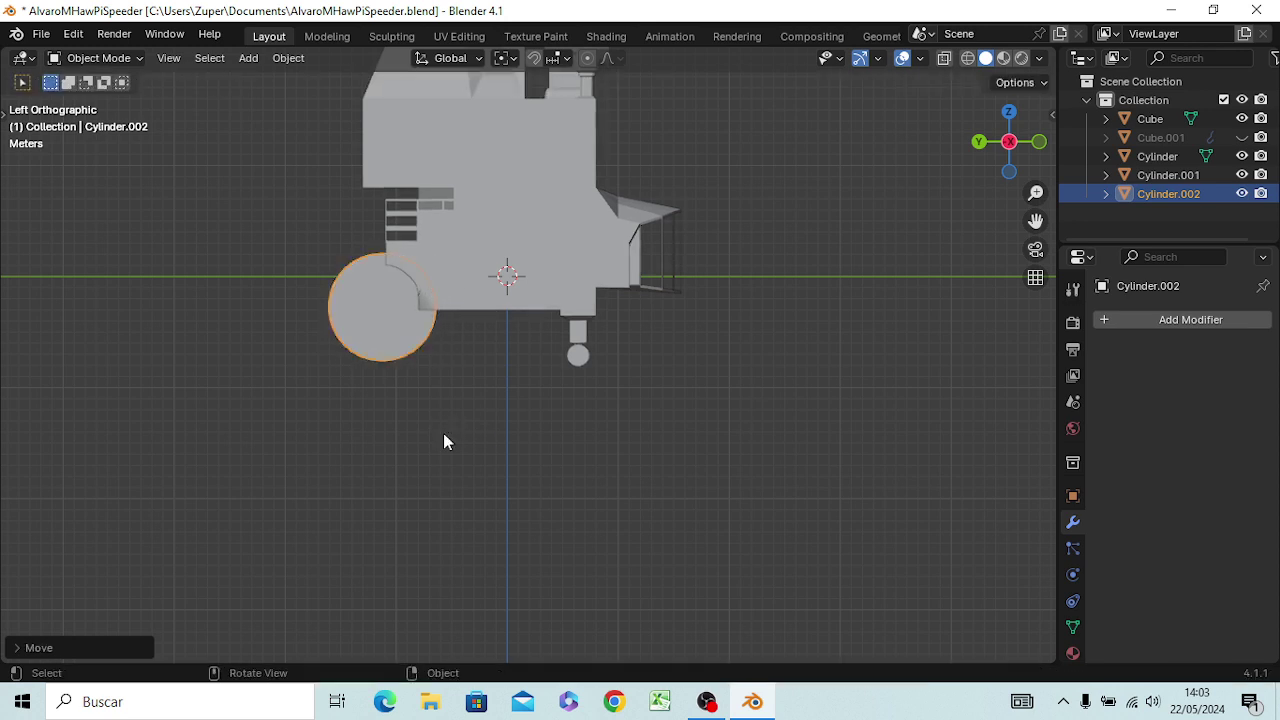
mouse_move(534, 451)
middle_mouse_down()
mouse_move(893, 381)
mouse_move(886, 414)
mouse_move(791, 421)
middle_mouse_up()
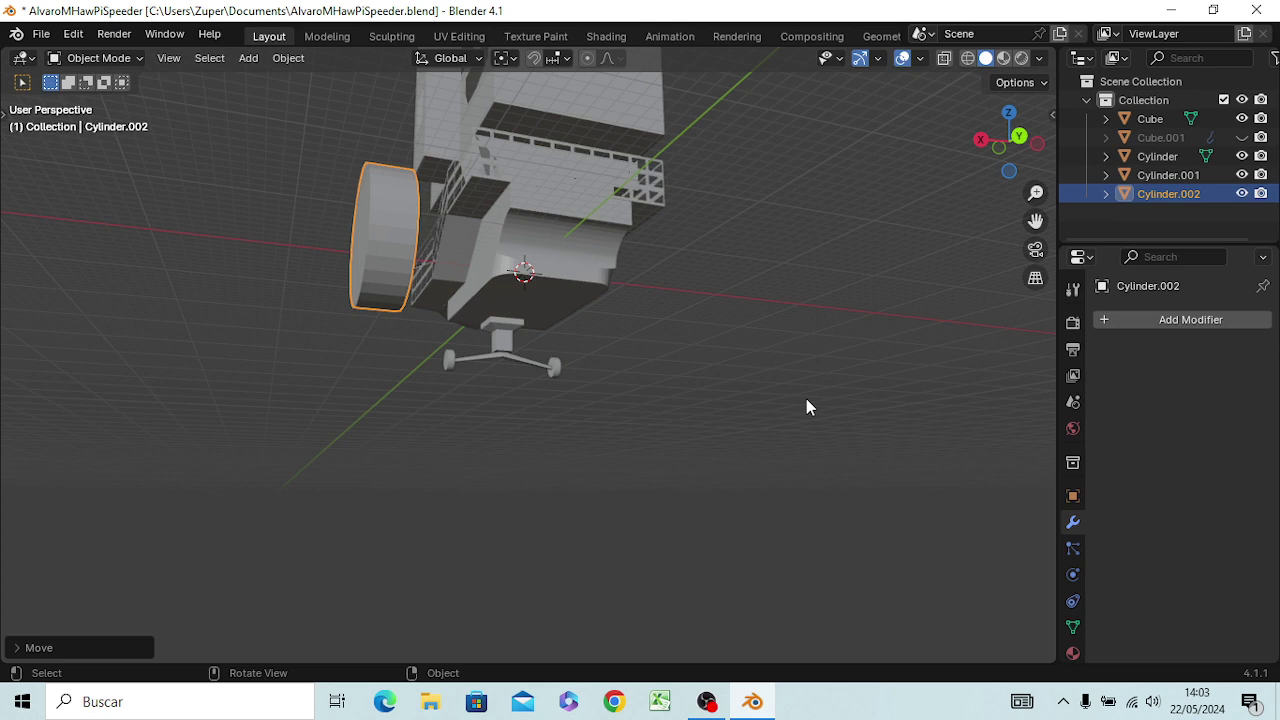
key("KP_3")
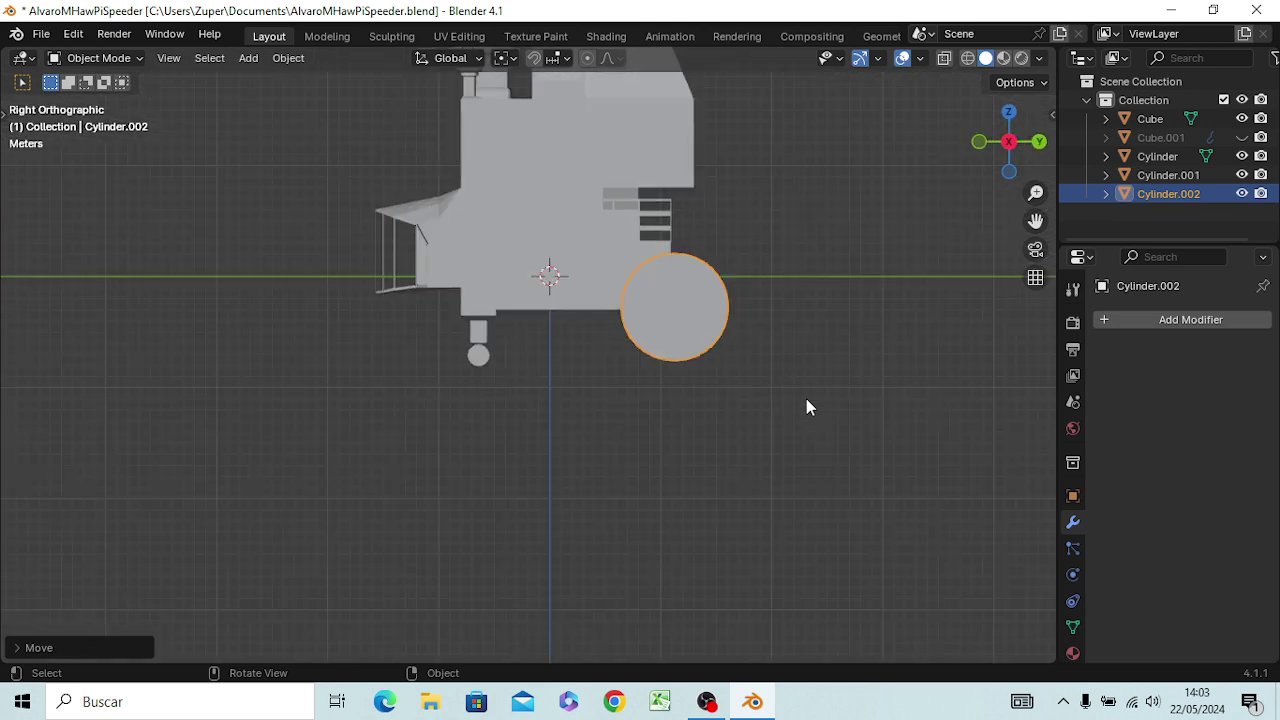
- From the back view, resize the rear wheel and set the pivot point to Individual Origins
key("ctrl+KP_3")
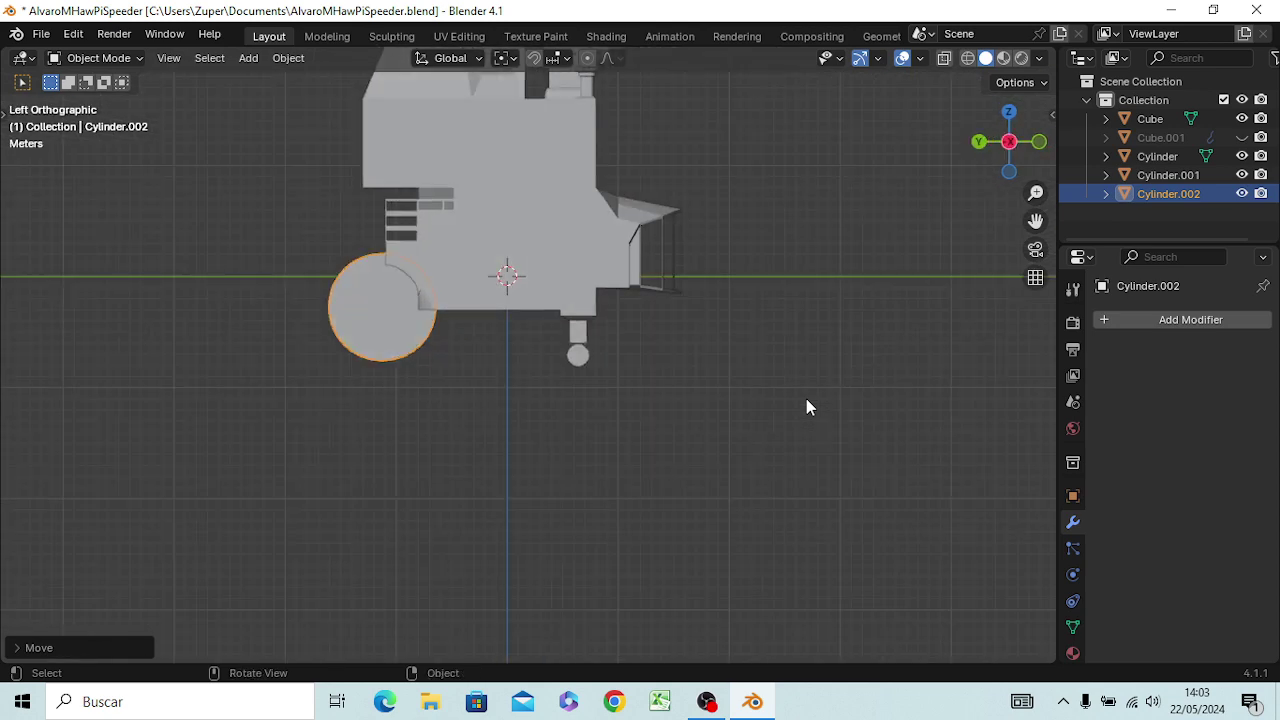
key("ctrl+KP_7")
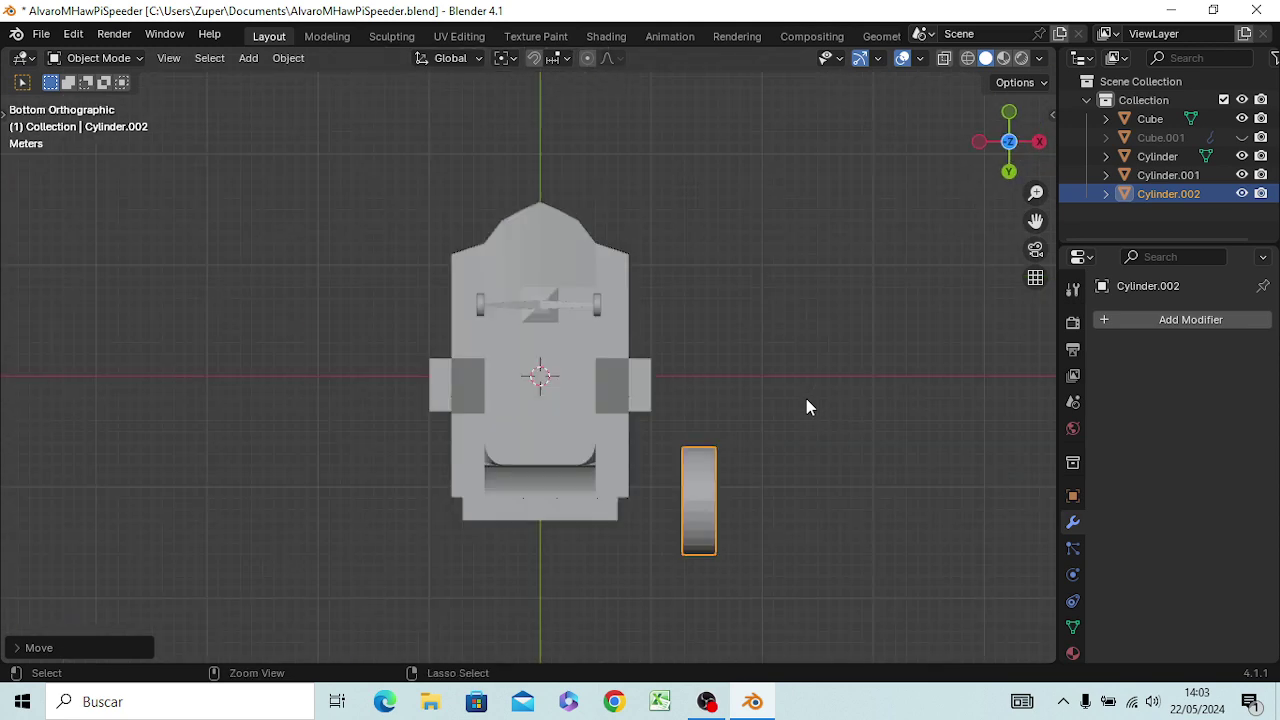
key("ctrl+KP_1")
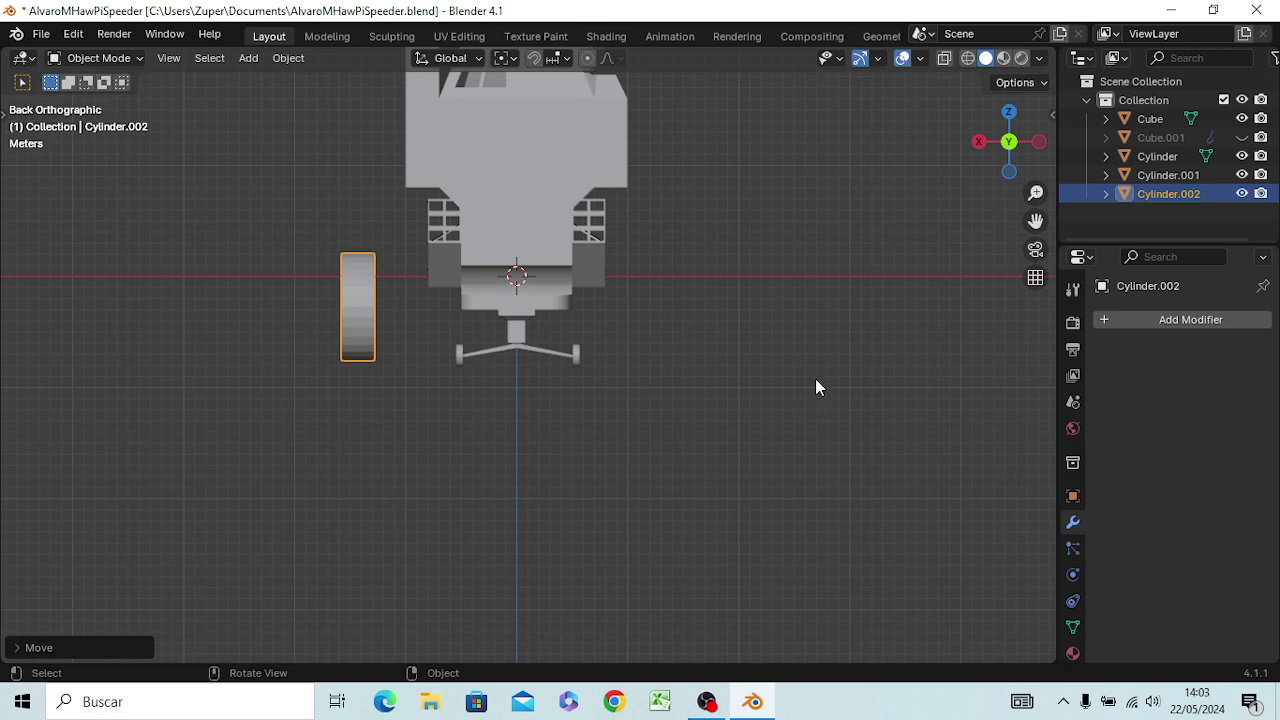
key("s")
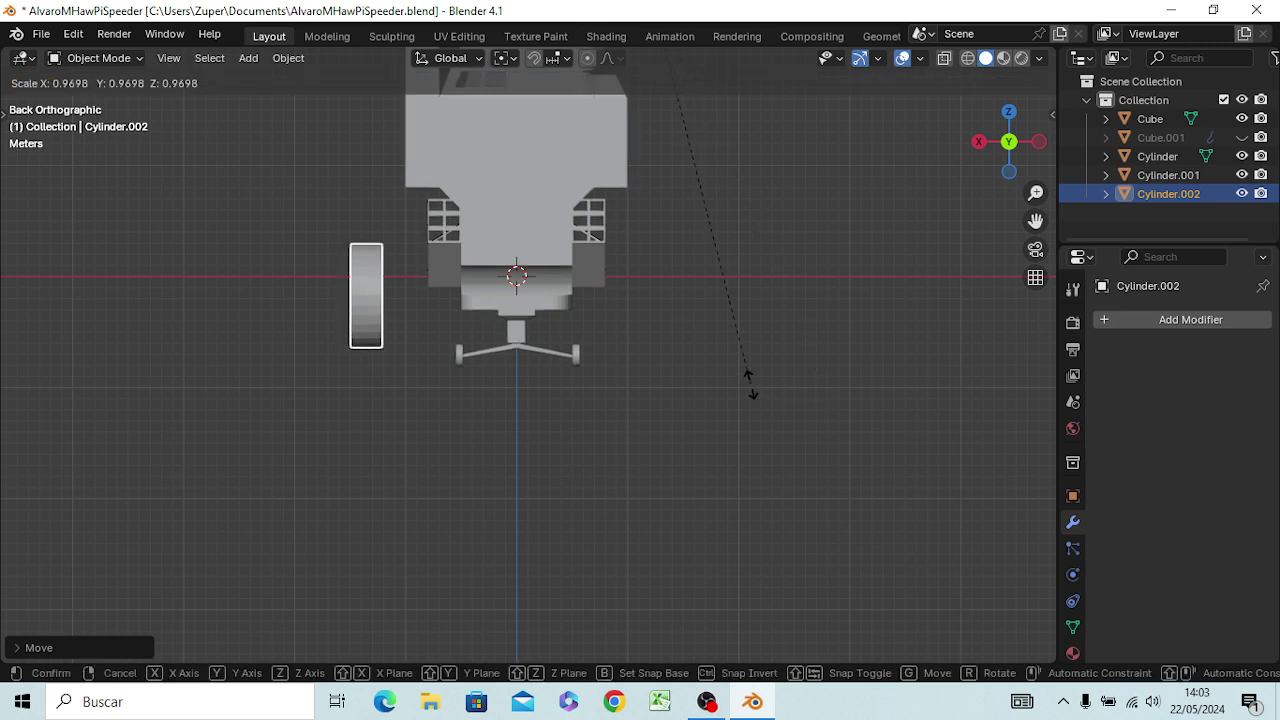
left_click(767, 382)
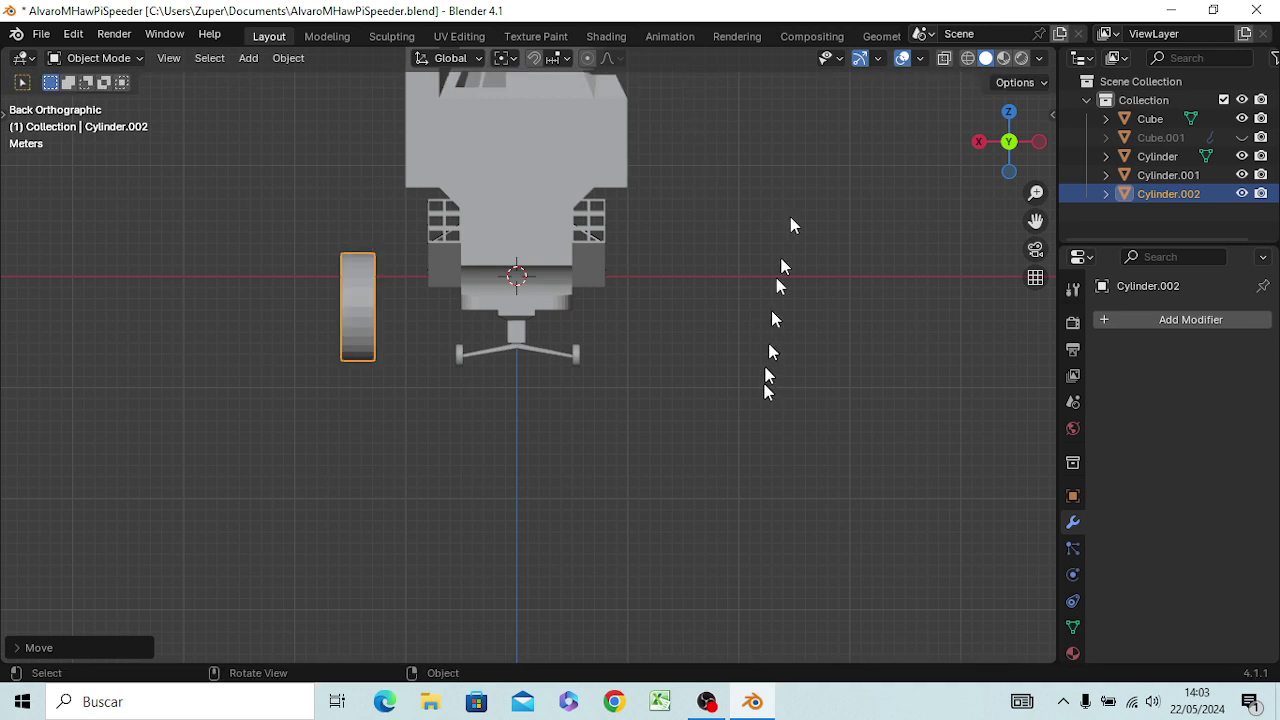
left_click(826, 58)
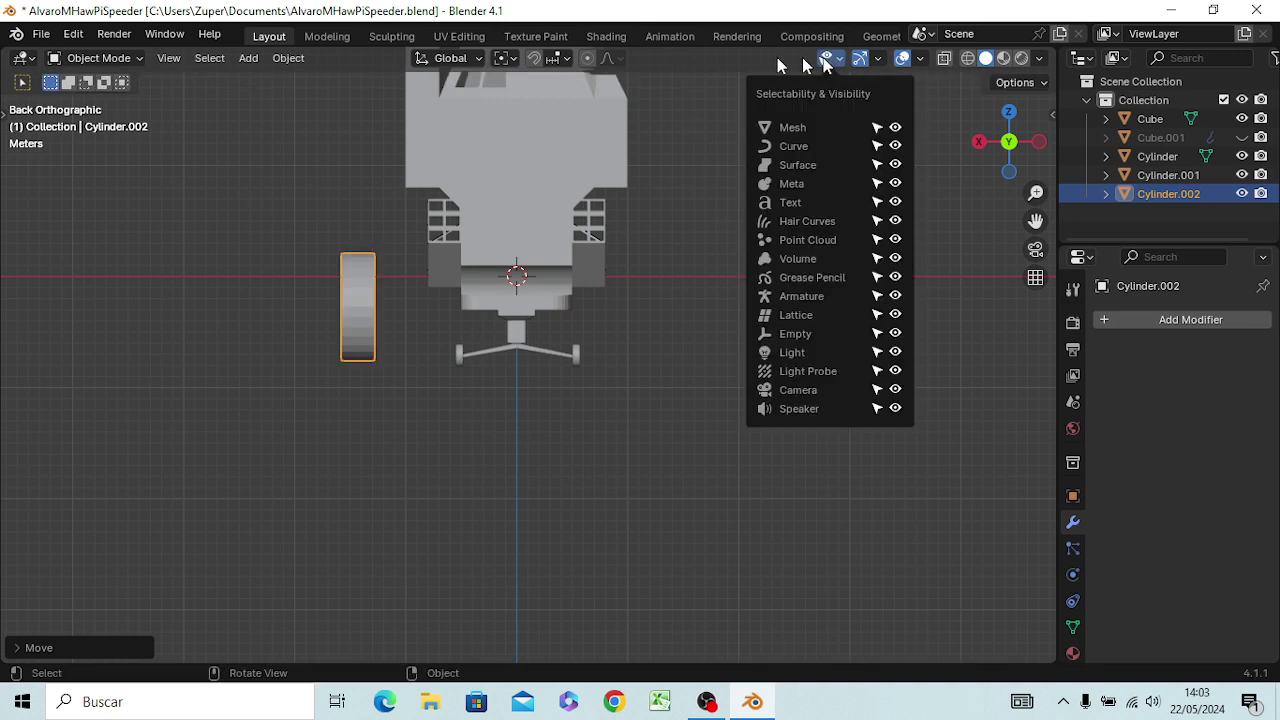
left_click(506, 58)
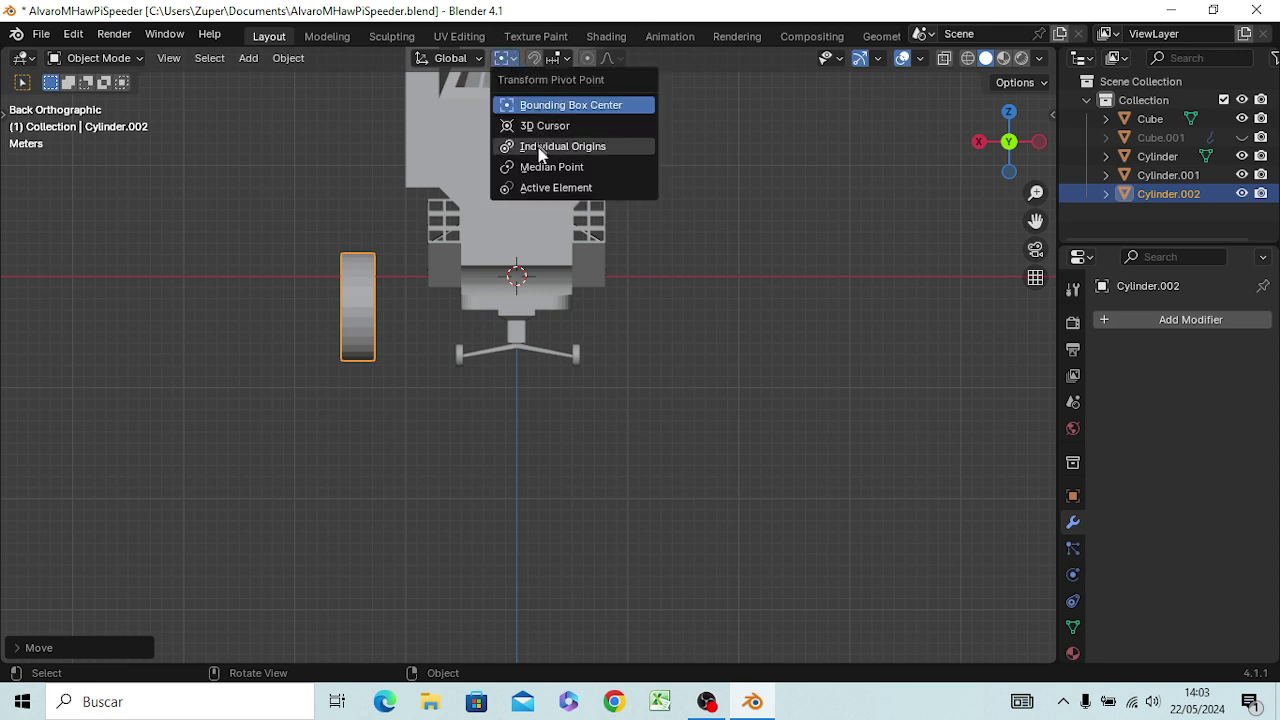
left_click(538, 146)
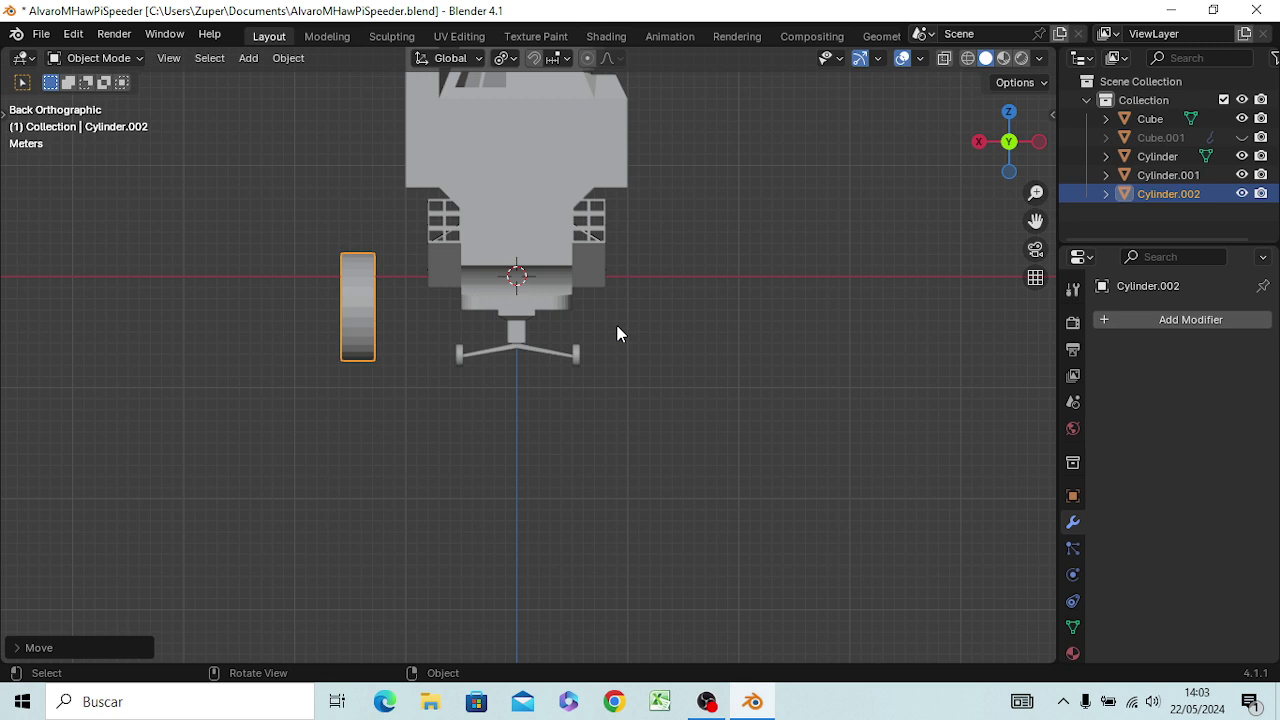
- Reselect the rear wheel and enlarge it slightly
key("s")
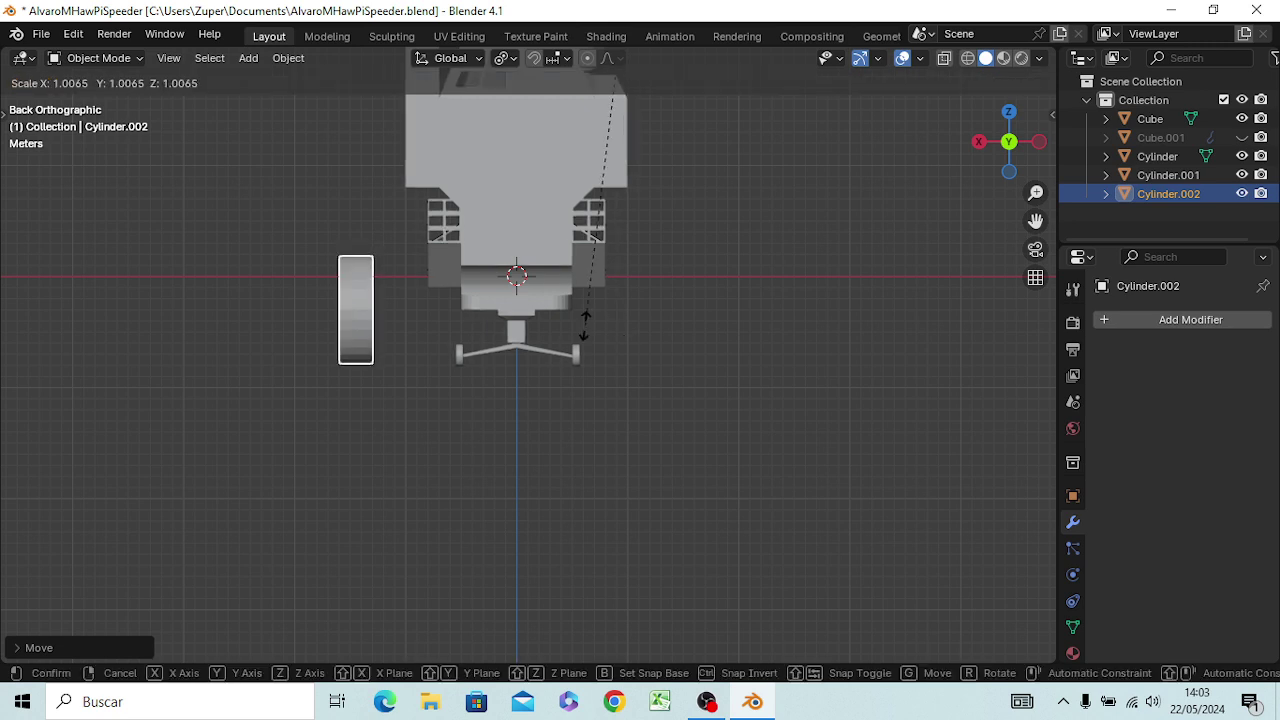
left_click(588, 327)
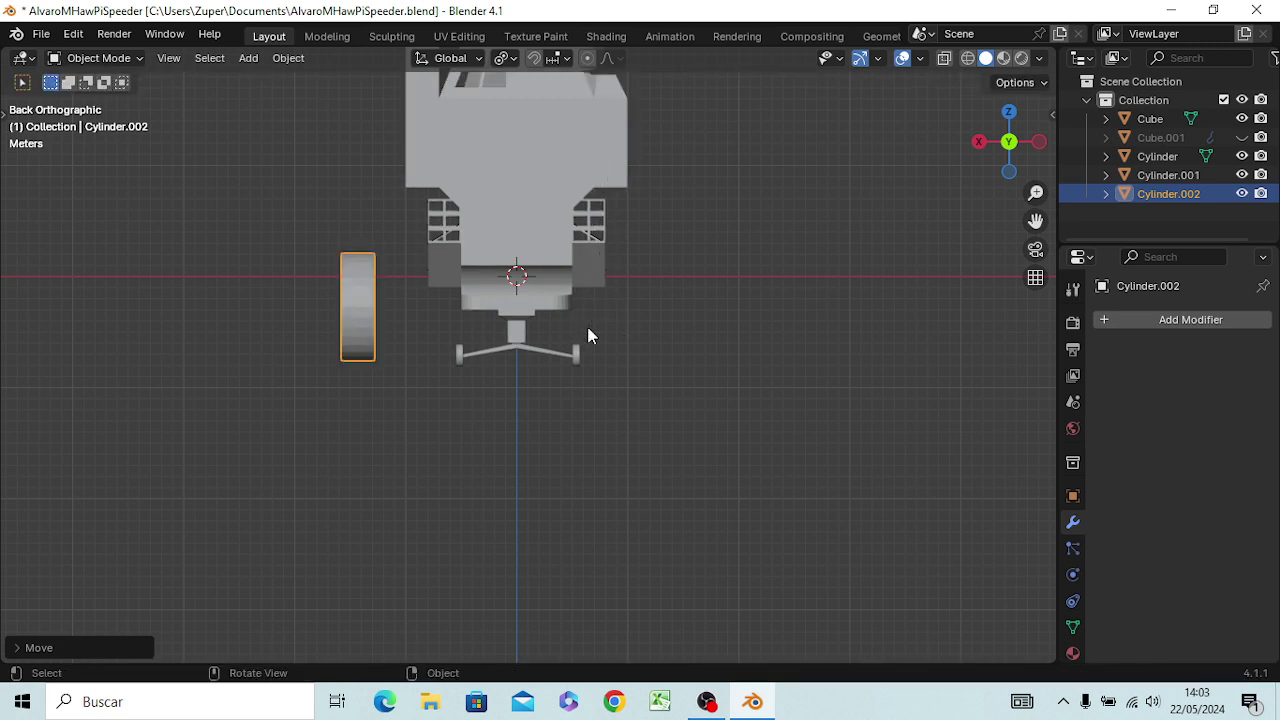
left_click(650, 348)
left_click(360, 330)
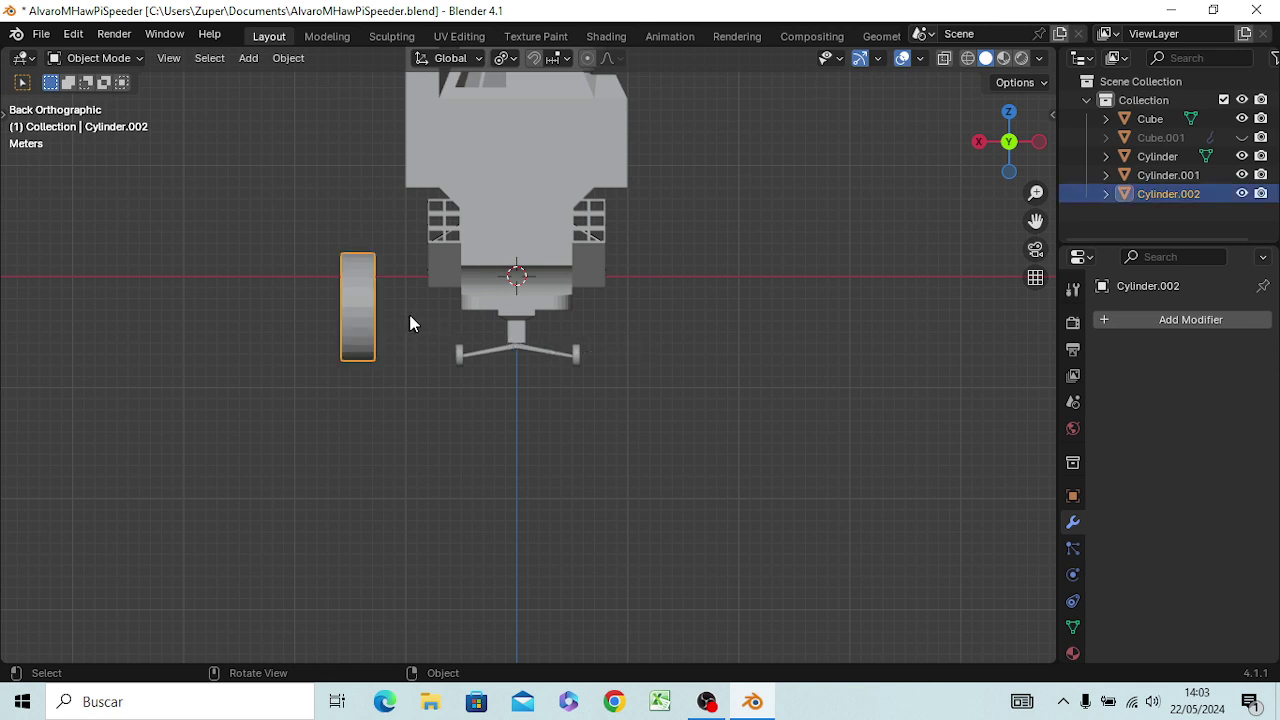
key("s")
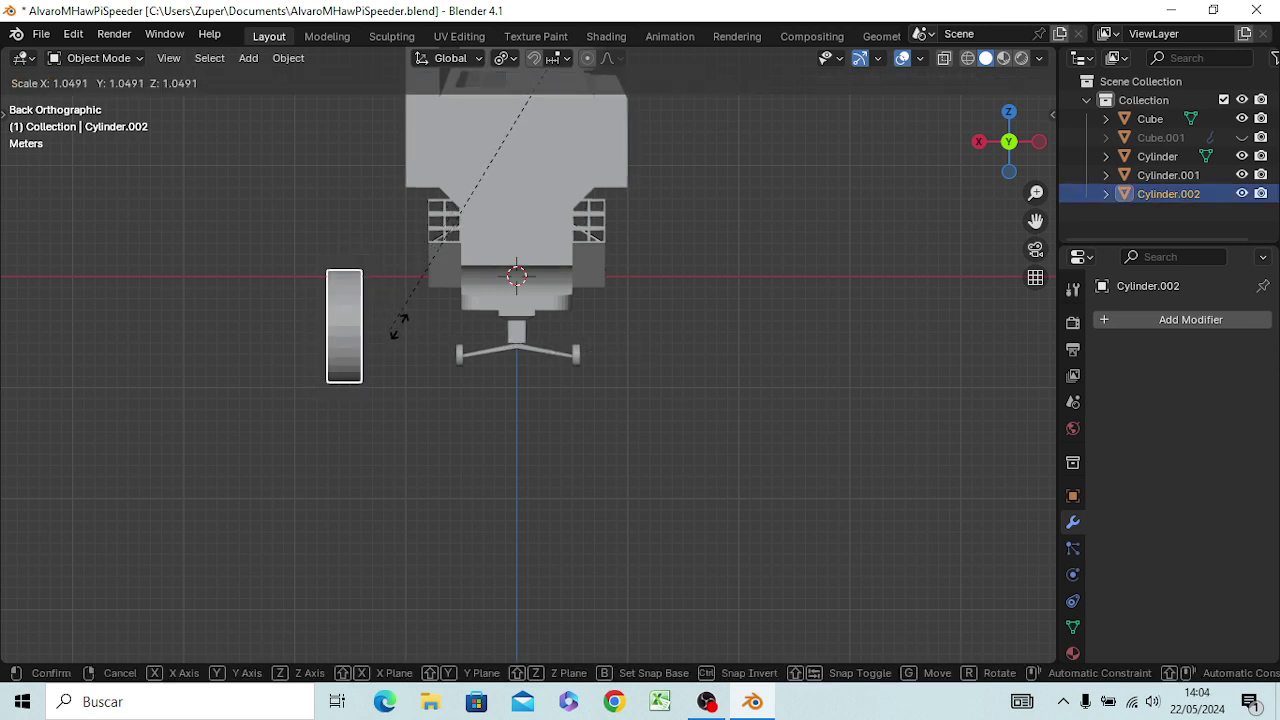
left_click(409, 342)
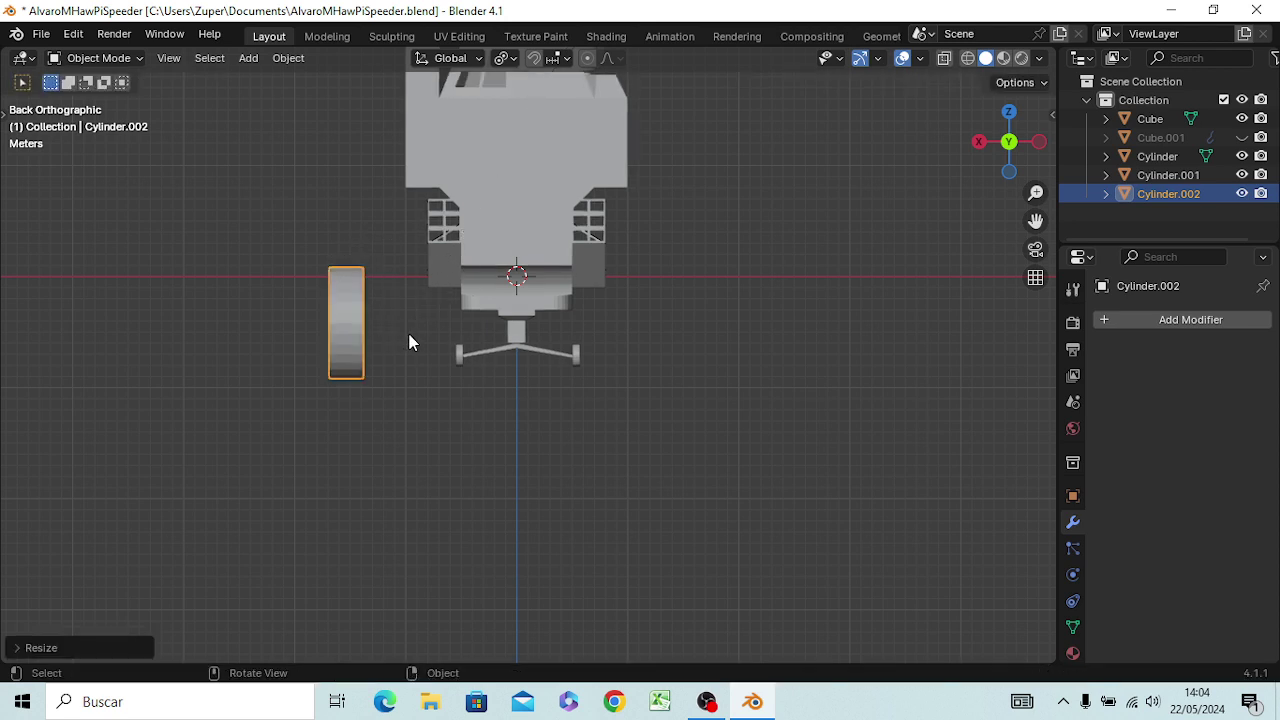
key("x")
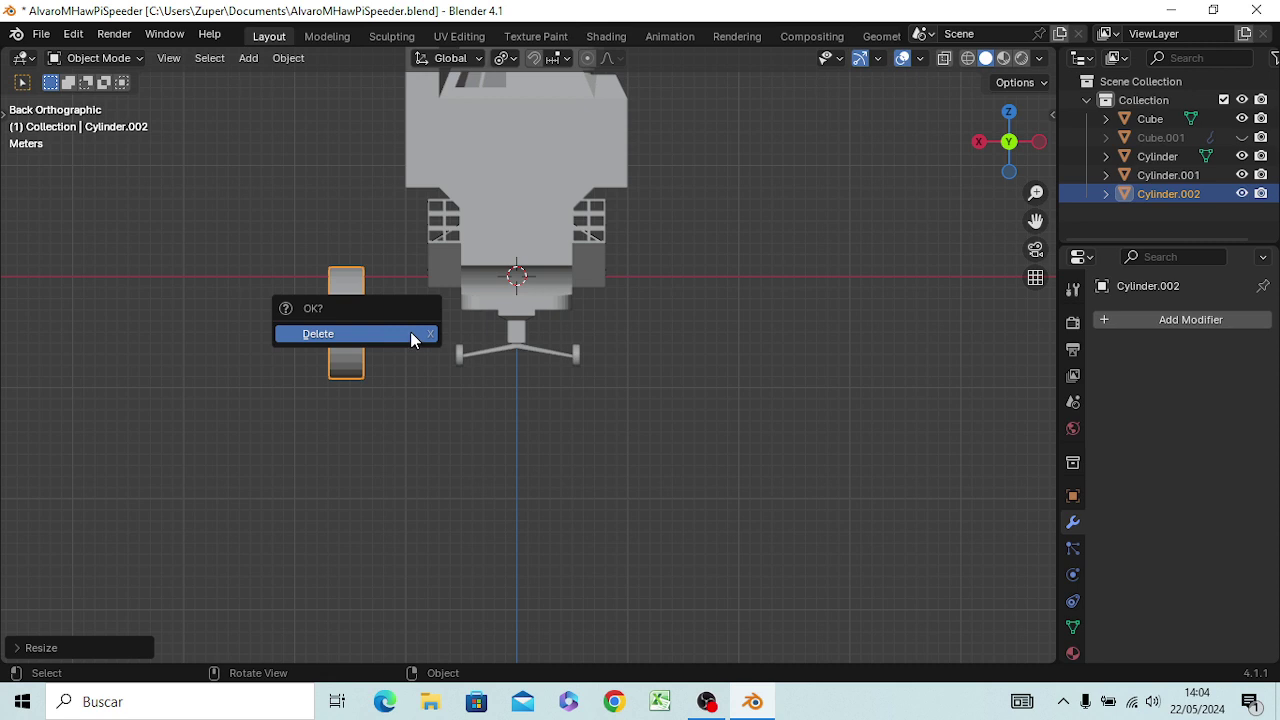
key("Escape")
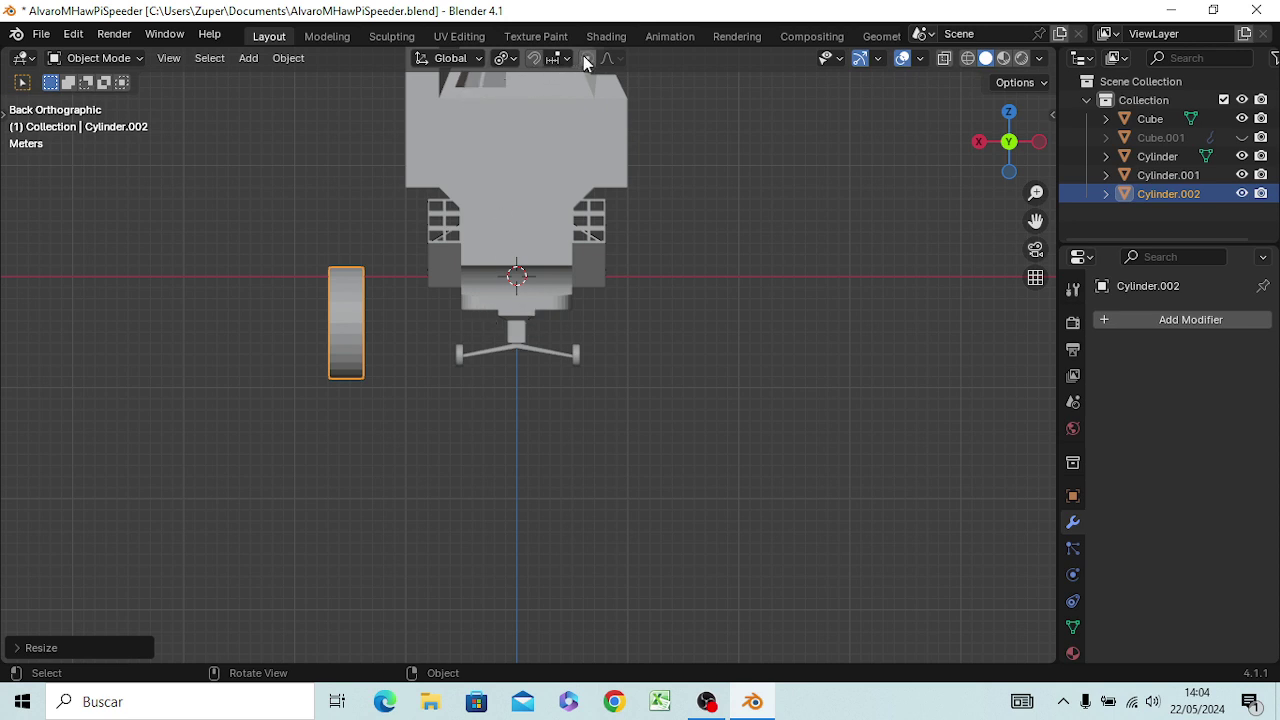
- Change the pivot point, narrow the rear wheel along X, and move it beside the hull
left_click(516, 60)
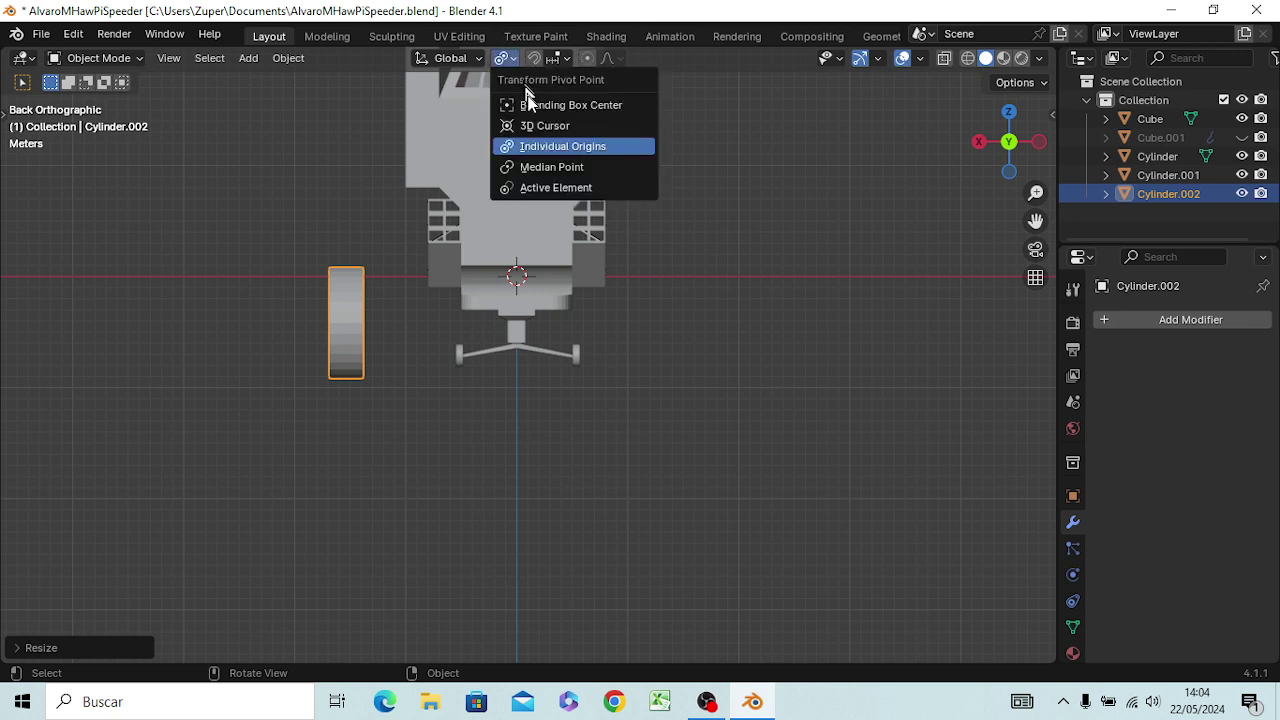
left_click(533, 167)
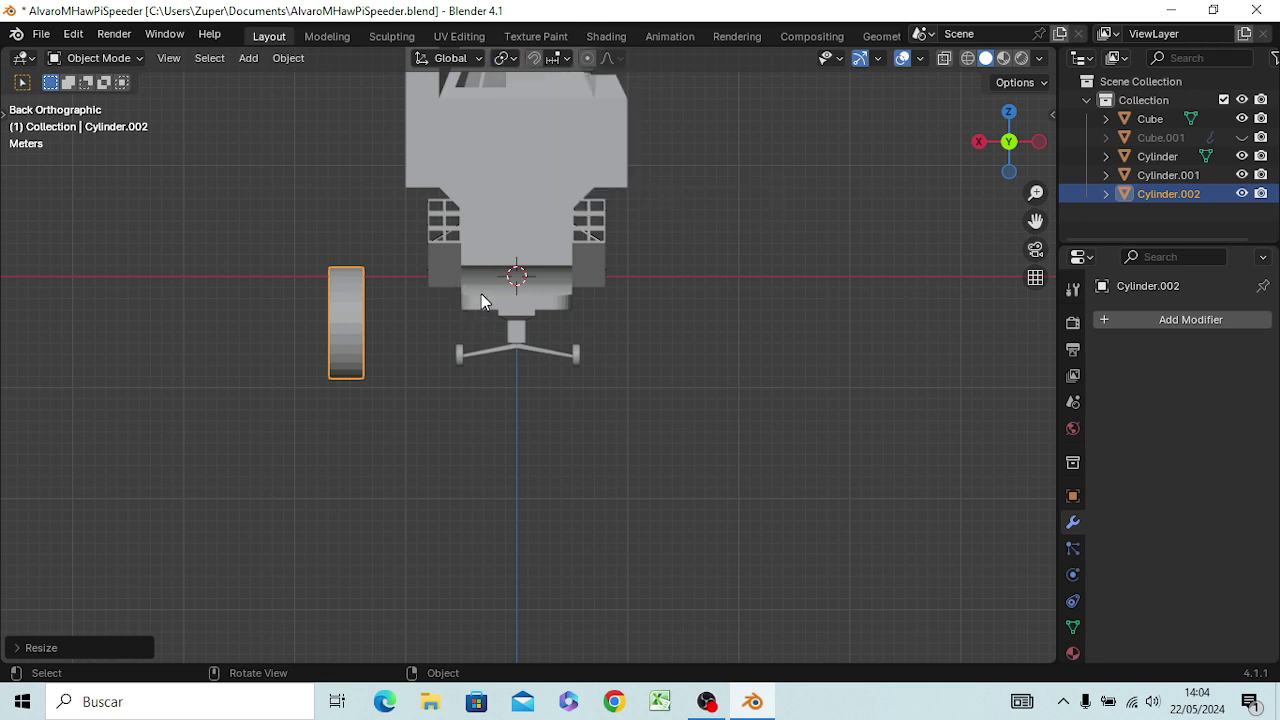
key("s")
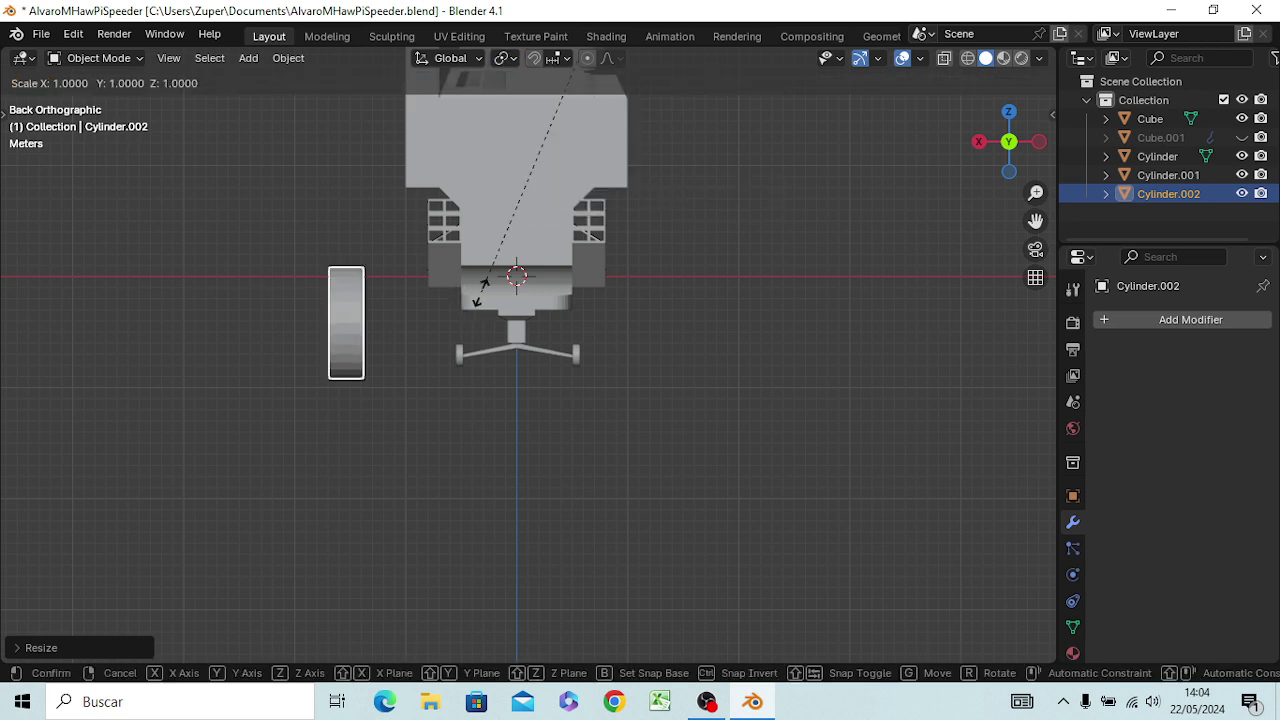
key("x")
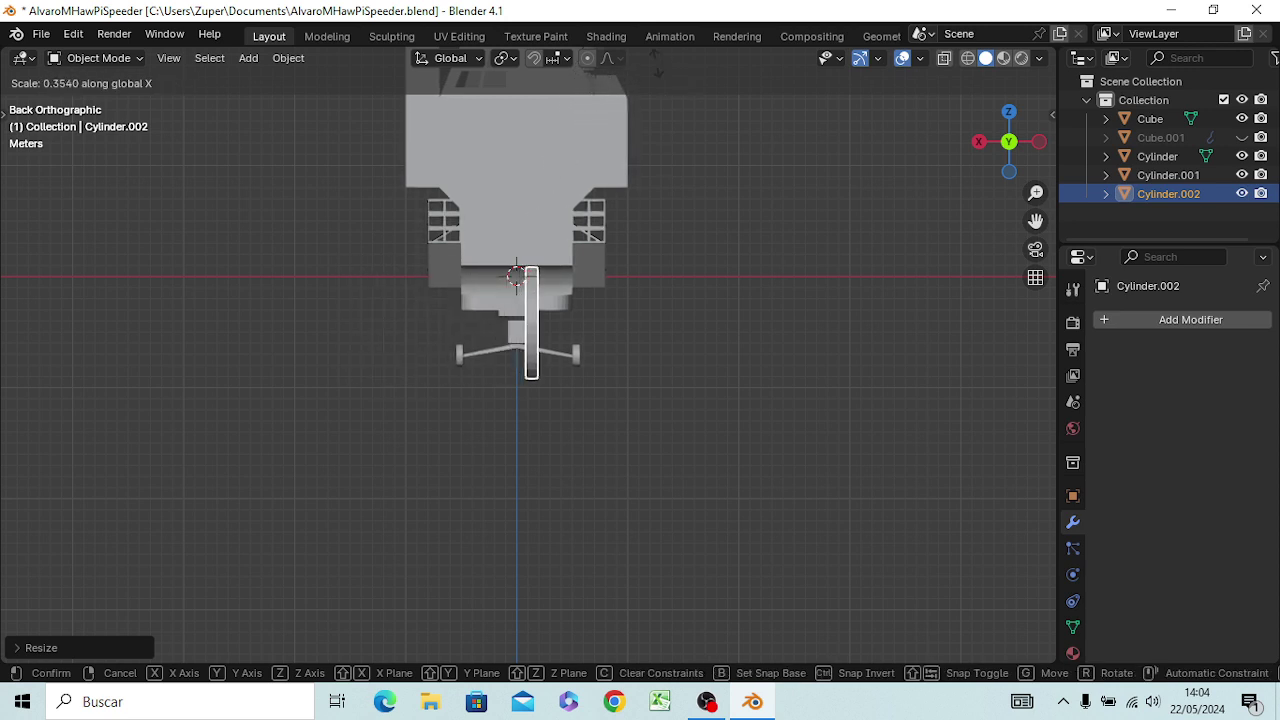
left_click(624, 650)
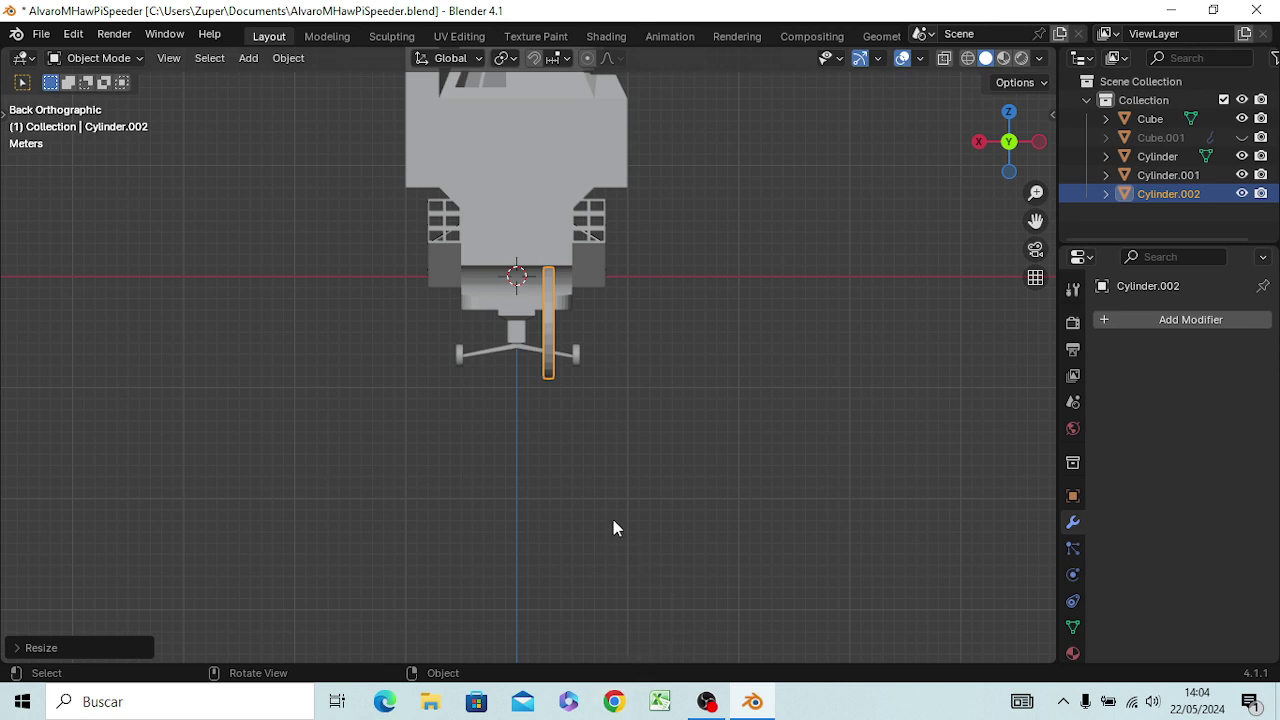
key("g")
key("x")
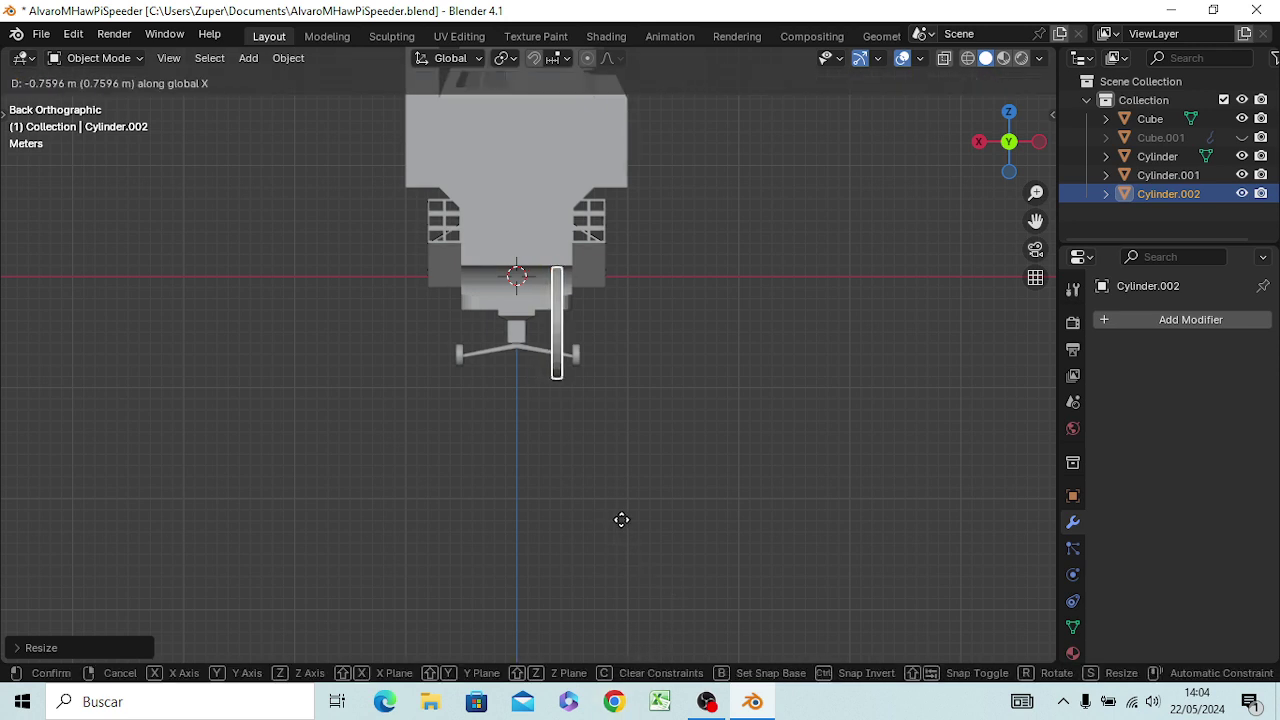
left_click(520, 516)
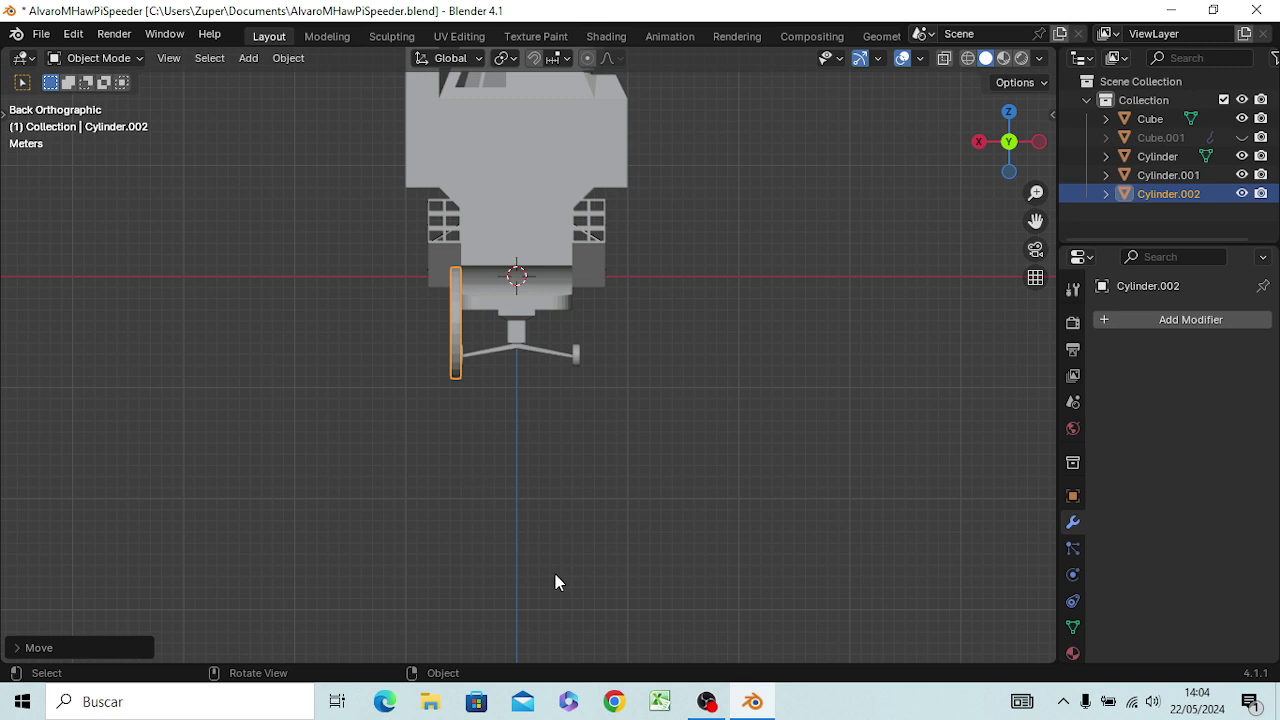
- In wireframe side view, raise the rear wheel along Z and shift it about 1.47 m back along Y
key("KP_3")
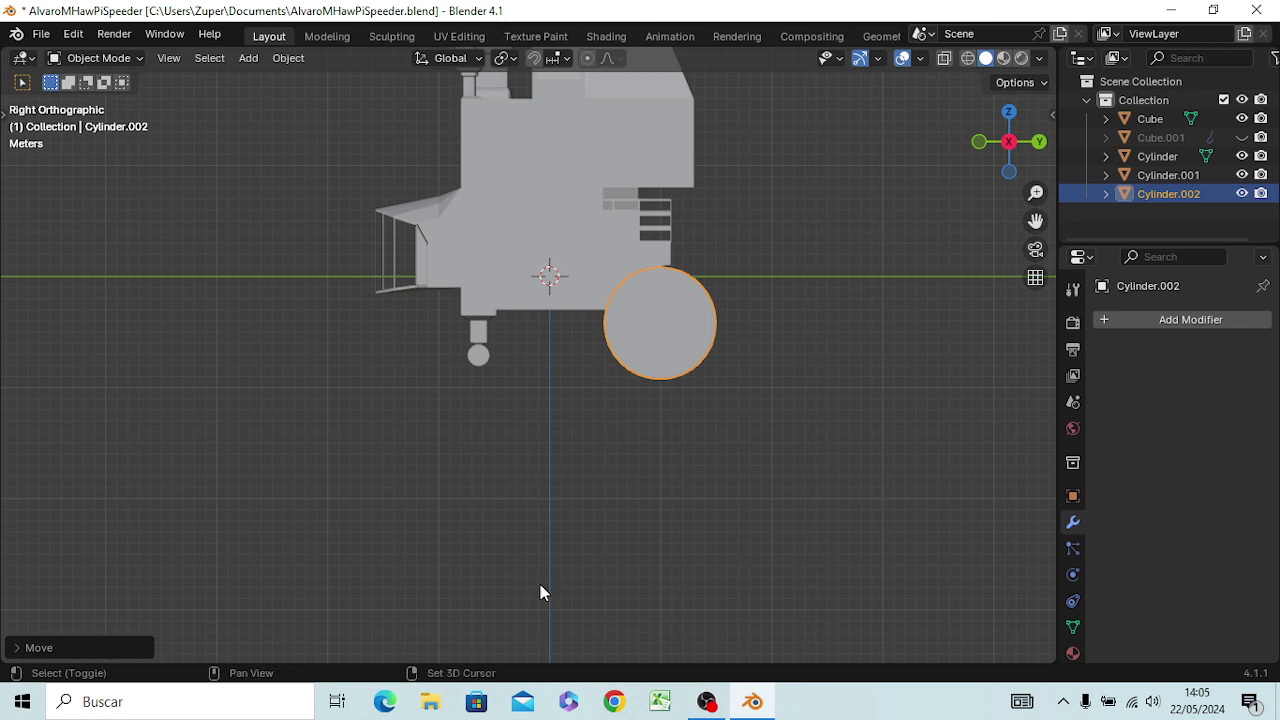
scroll(590, 465, "up", 2)
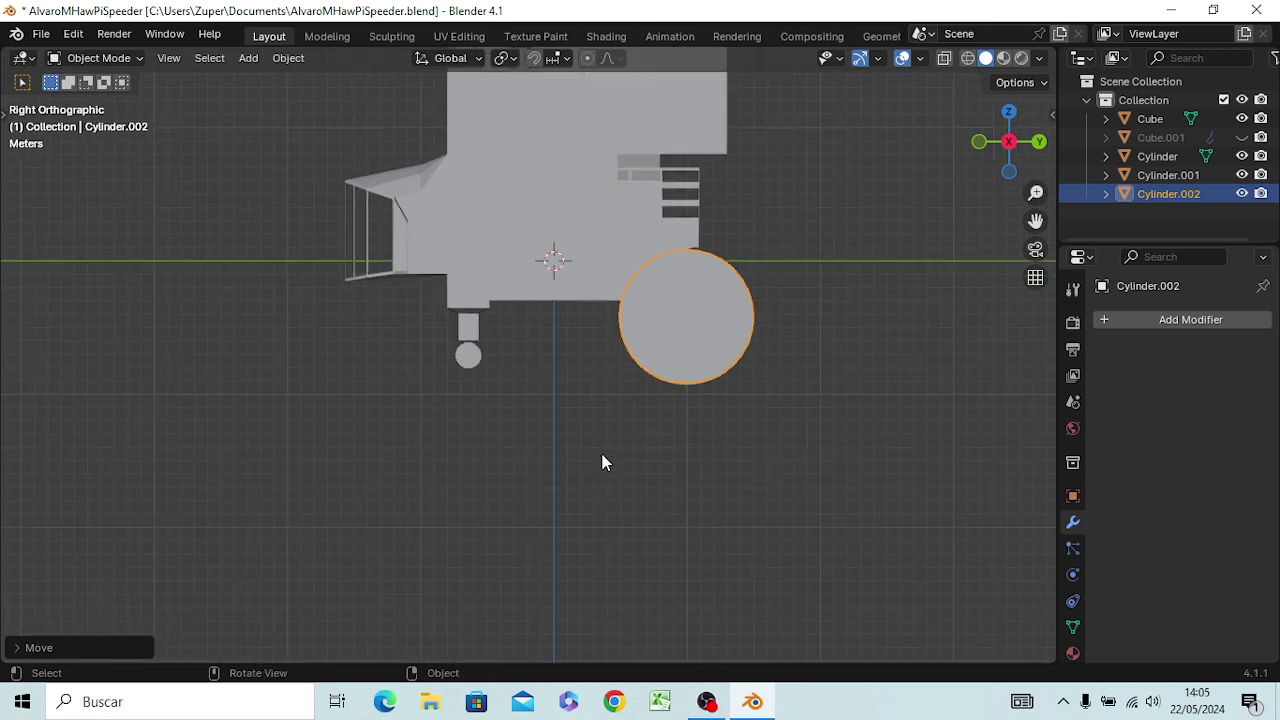
scroll(605, 445, "up", 1)
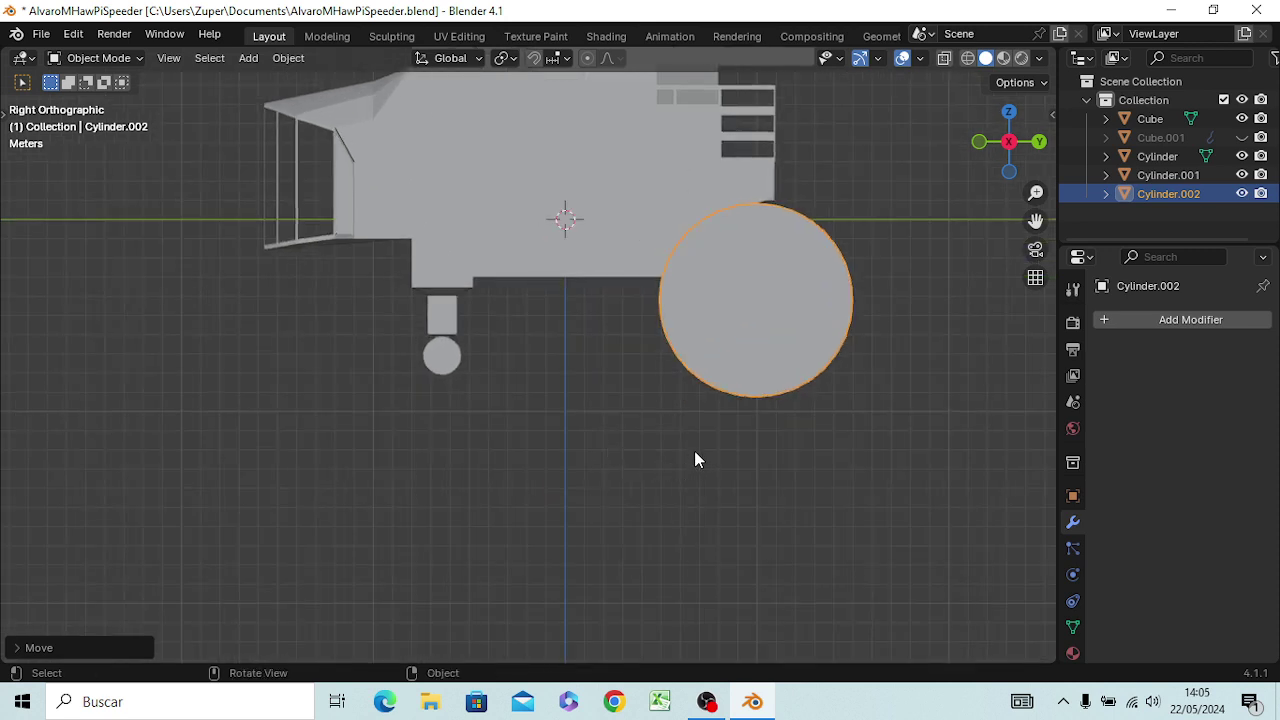
key("z")
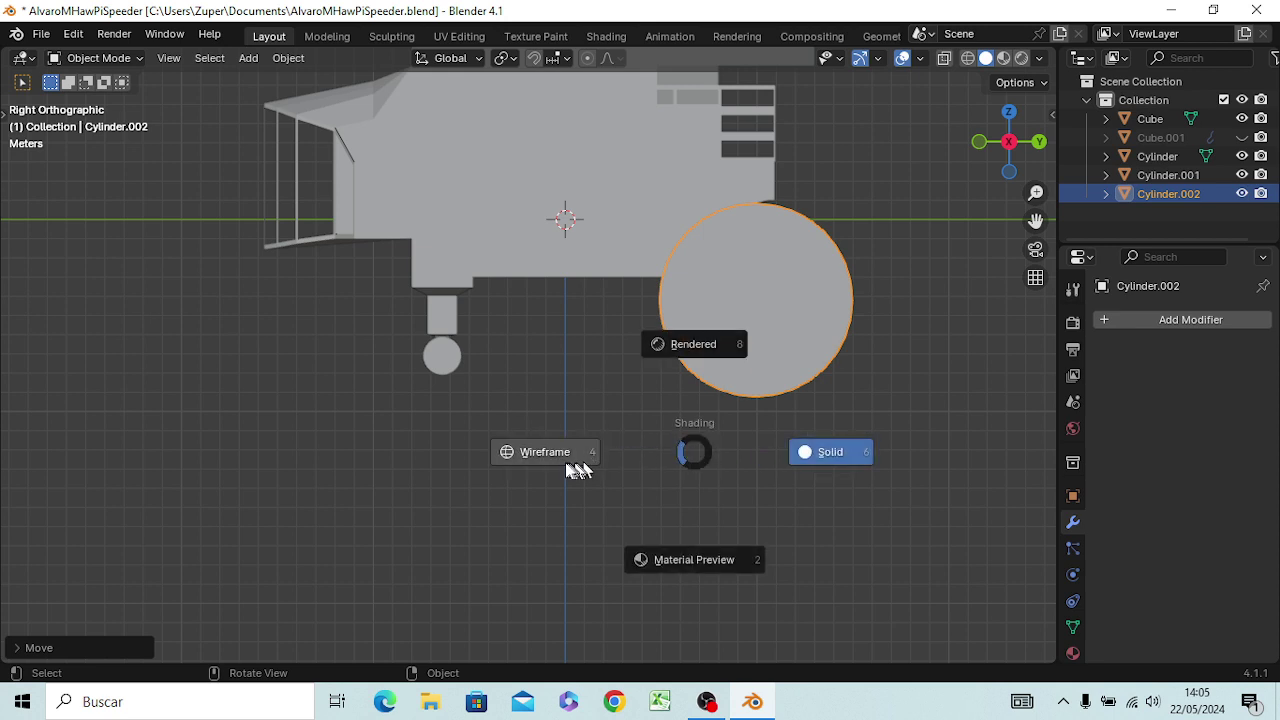
left_click(560, 452)
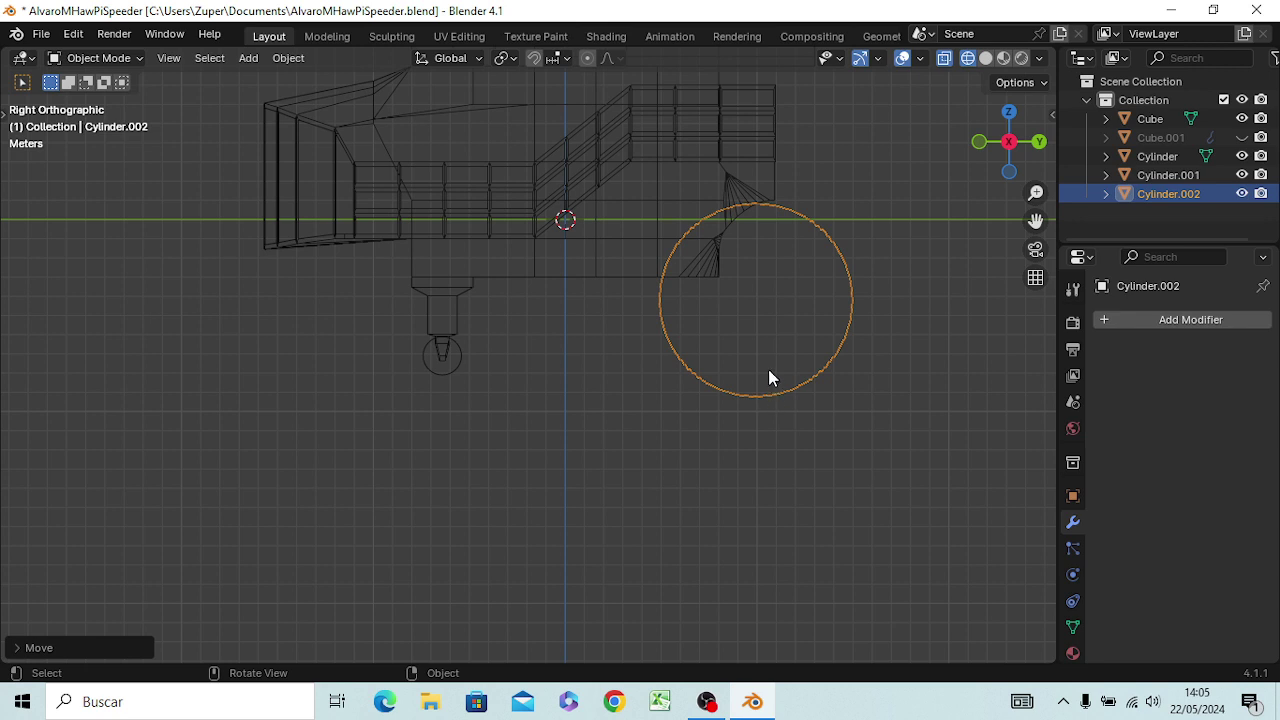
key("g")
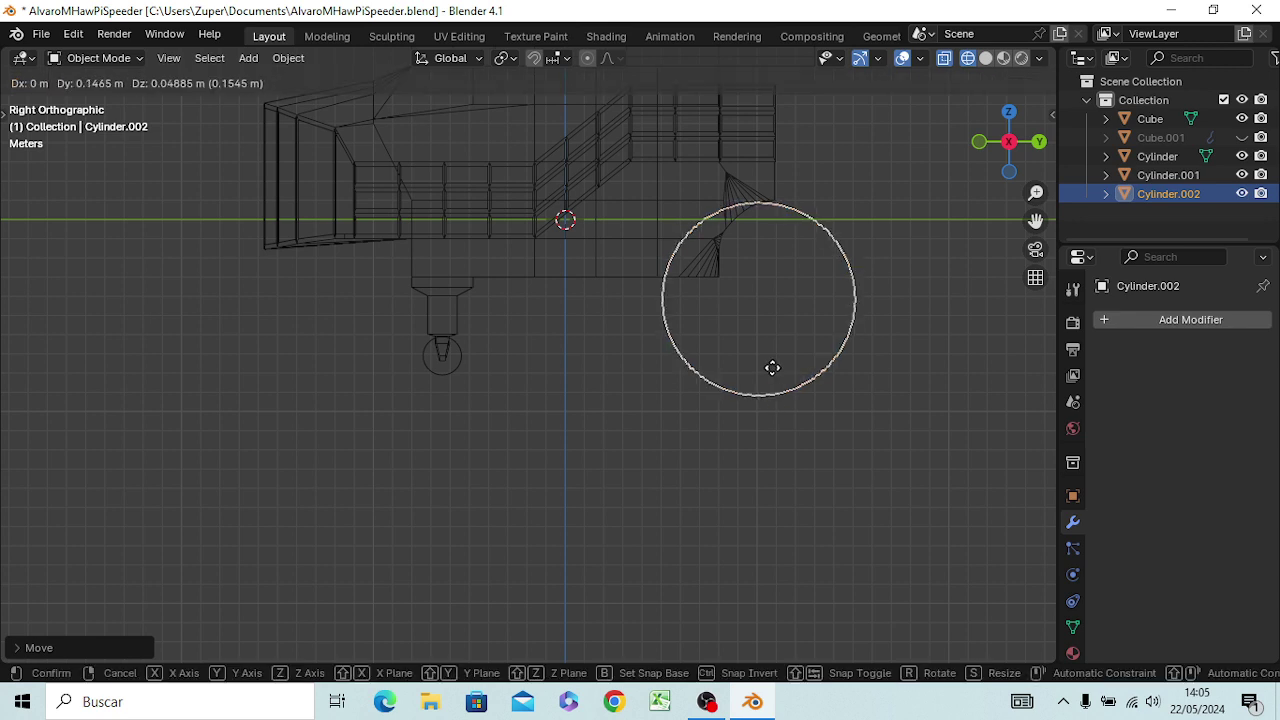
key("z")
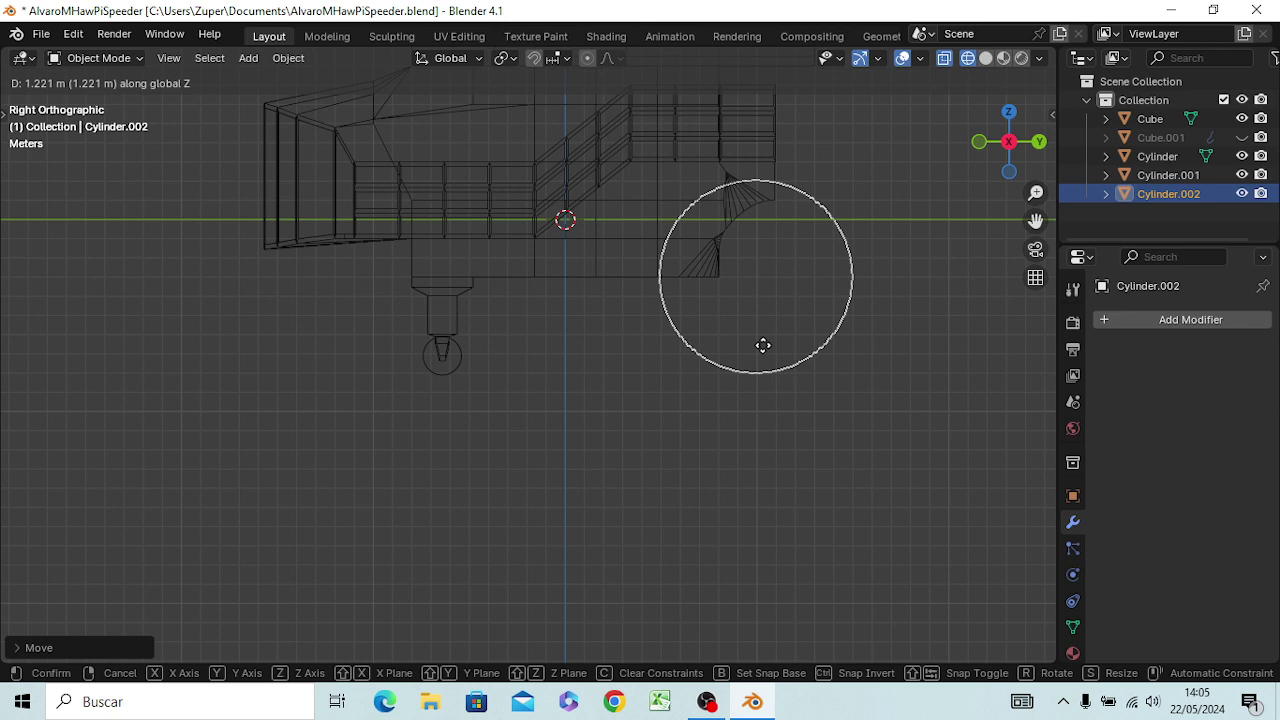
left_click(763, 345)
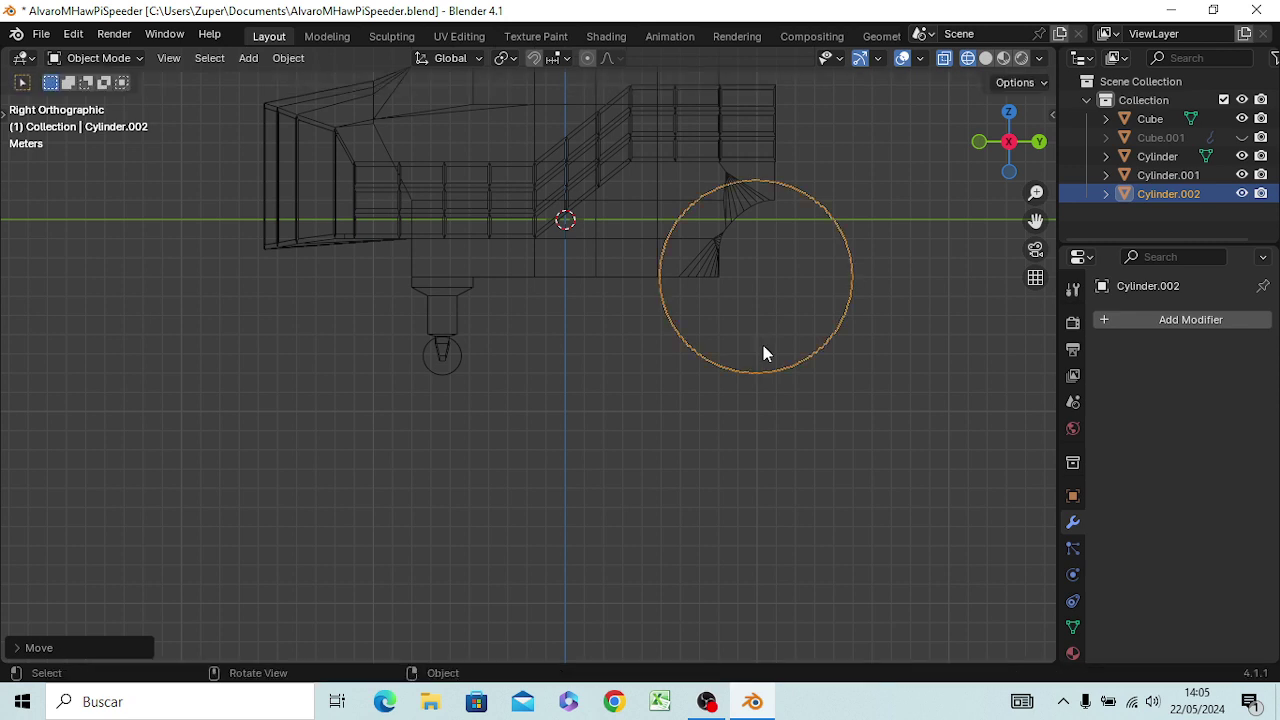
key("g")
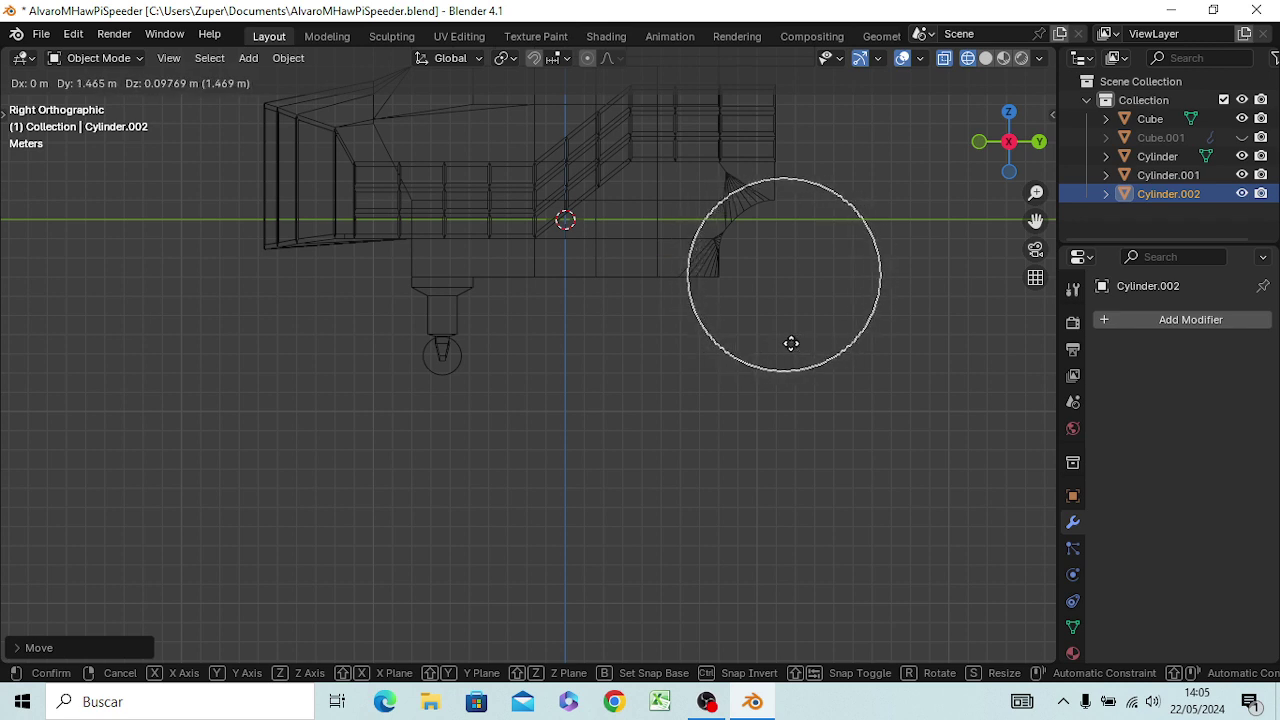
left_click(790, 342)
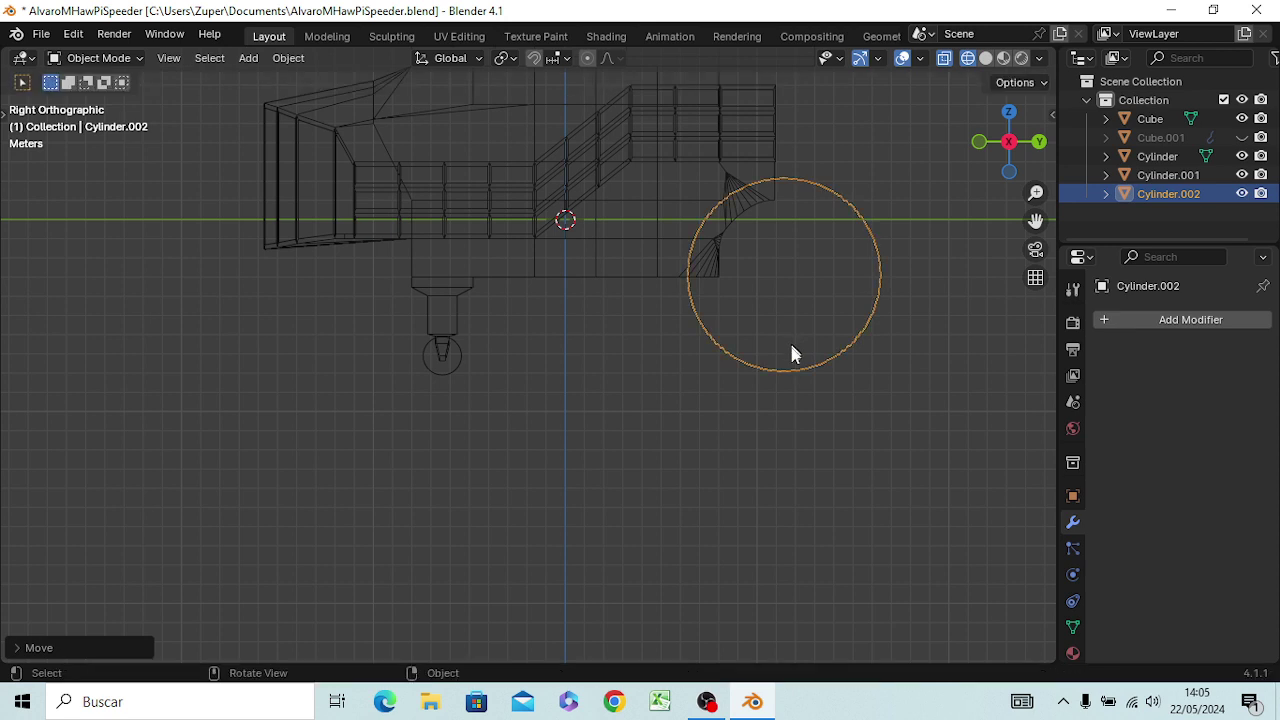
left_click(762, 531)
- Switch to Solid shading and check the speeder from the left, bottom and back orthographic views
key("z")
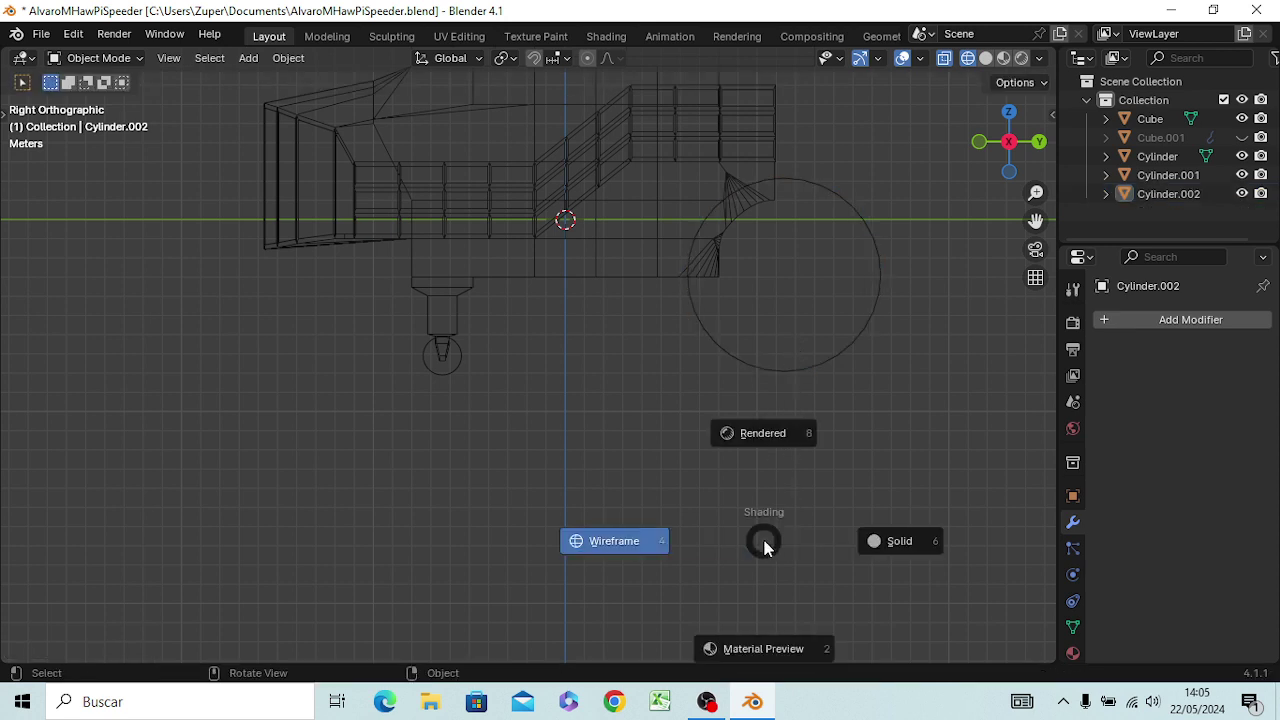
left_click(905, 545)
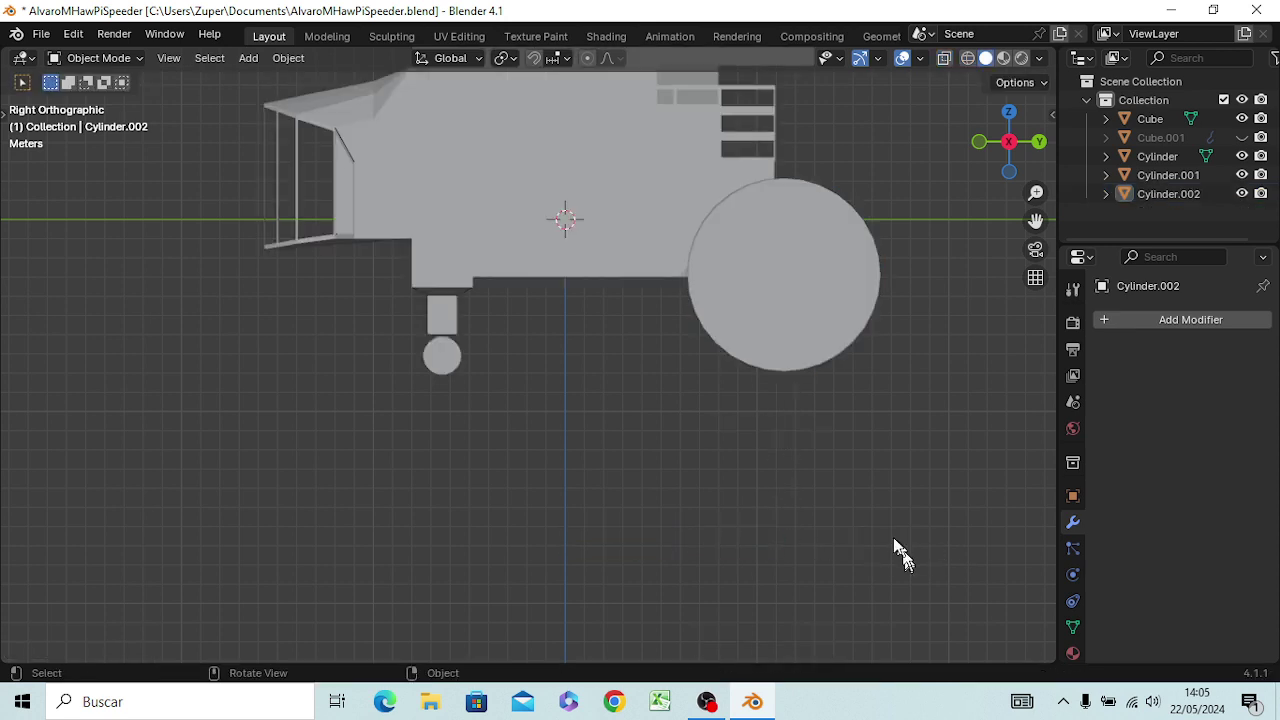
mouse_move(776, 464)
middle_mouse_down()
mouse_move(577, 509)
mouse_move(583, 474)
mouse_move(531, 506)
mouse_move(581, 498)
middle_mouse_up()
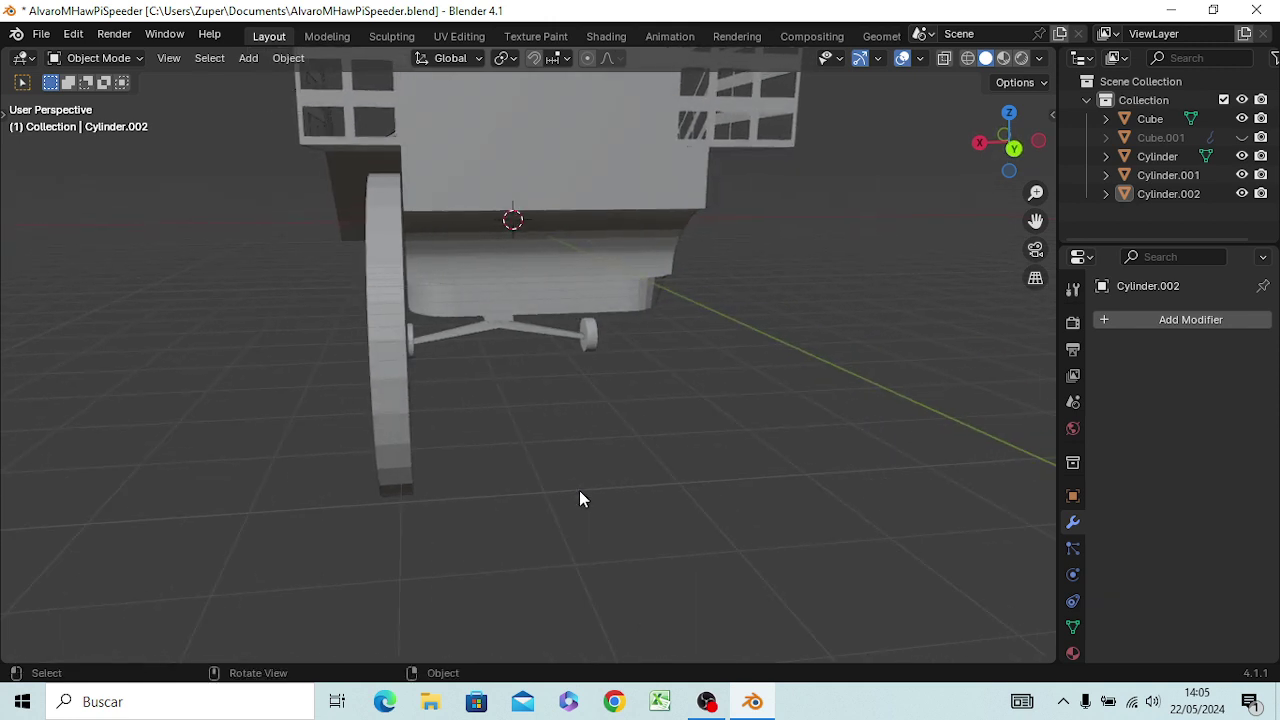
key("ctrl+KP_3")
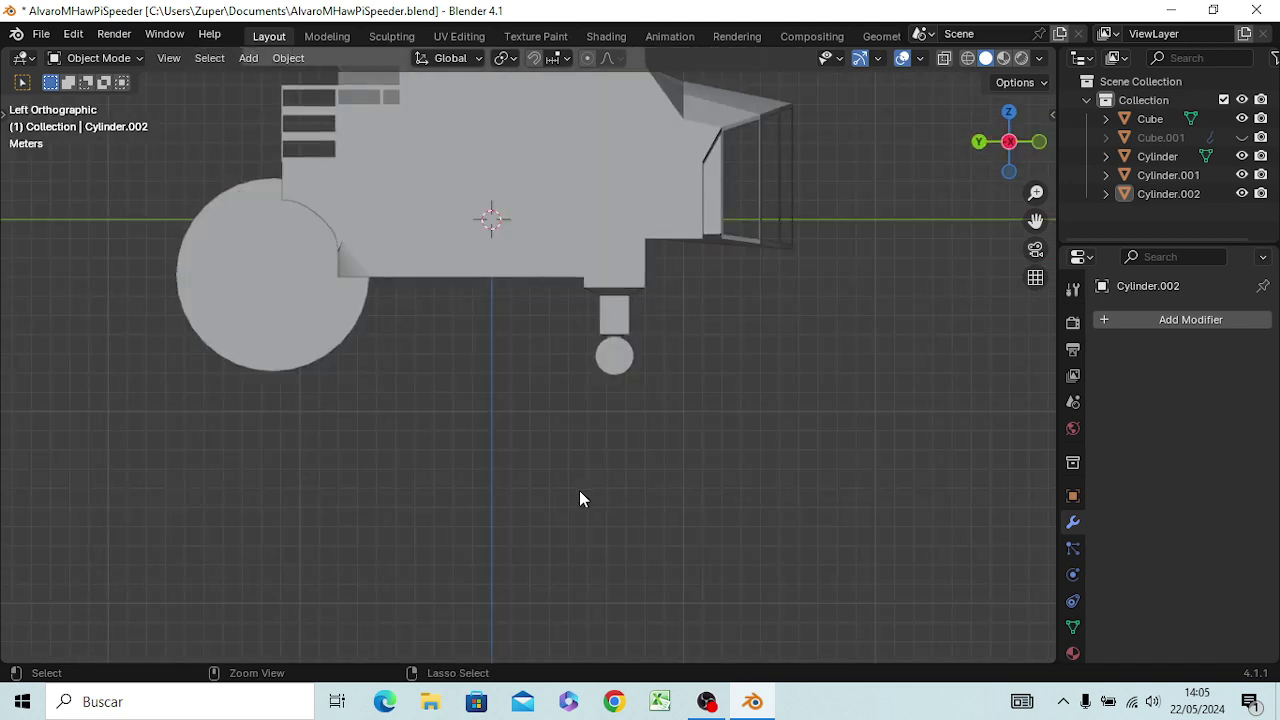
key("ctrl+KP_7")
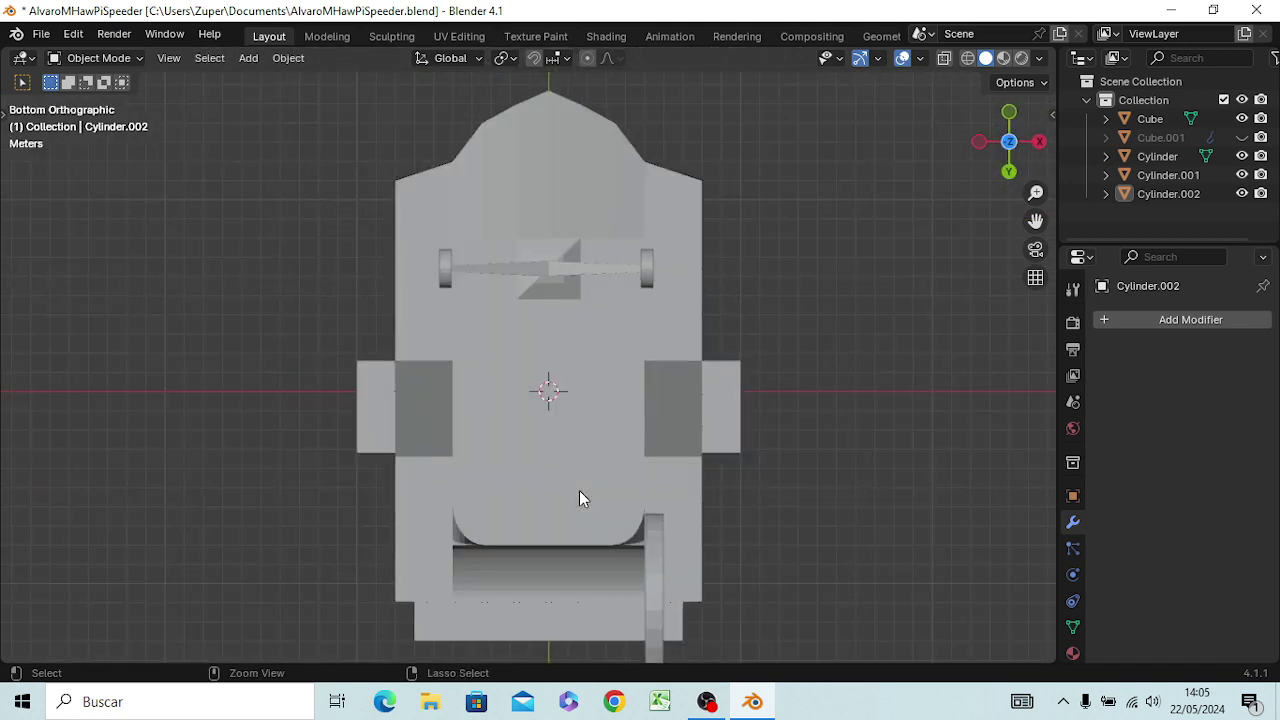
key("ctrl+KP_1")
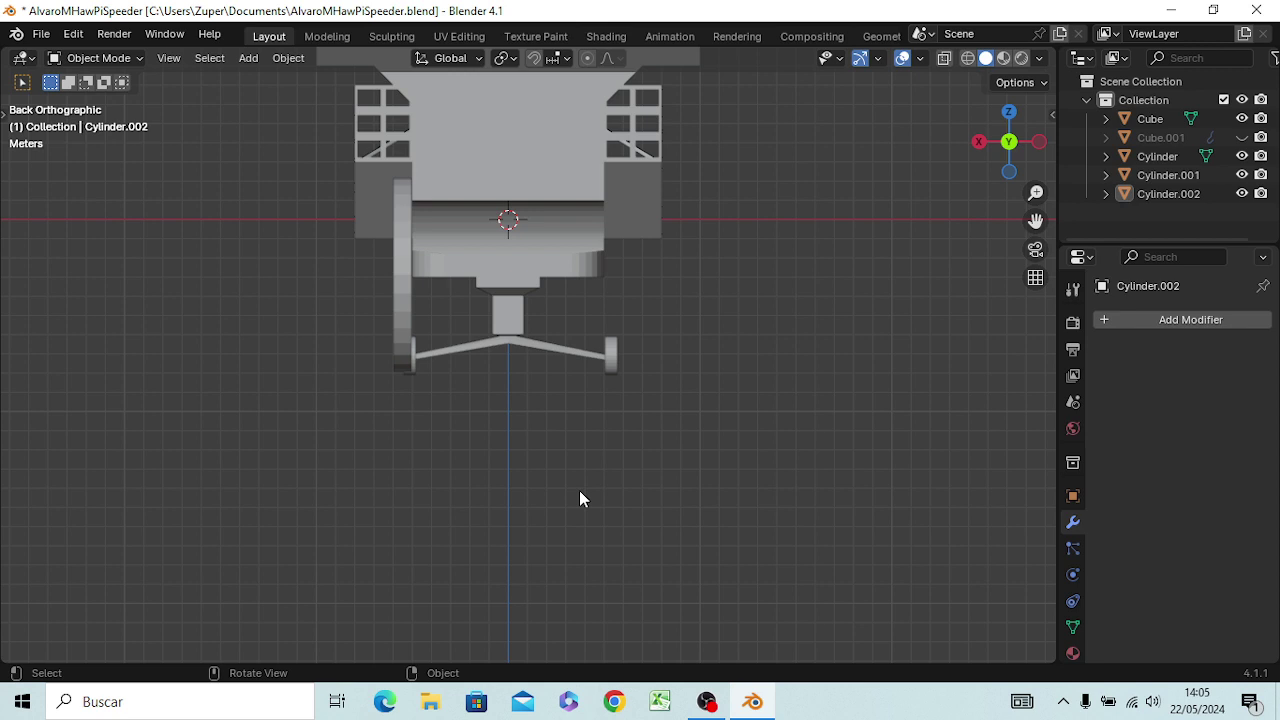
- Move the Cylinder.002 rear wheel about 0.83 m outward along X, beside the hull
key("x")
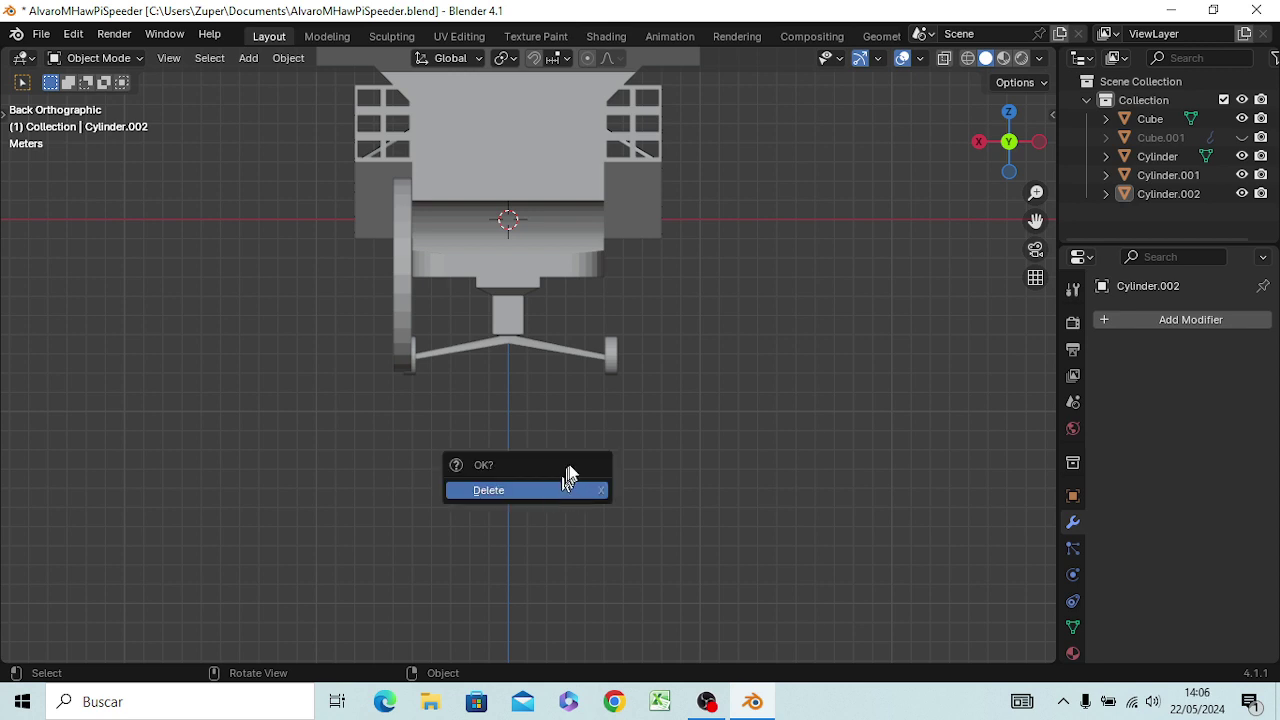
left_click(641, 418)
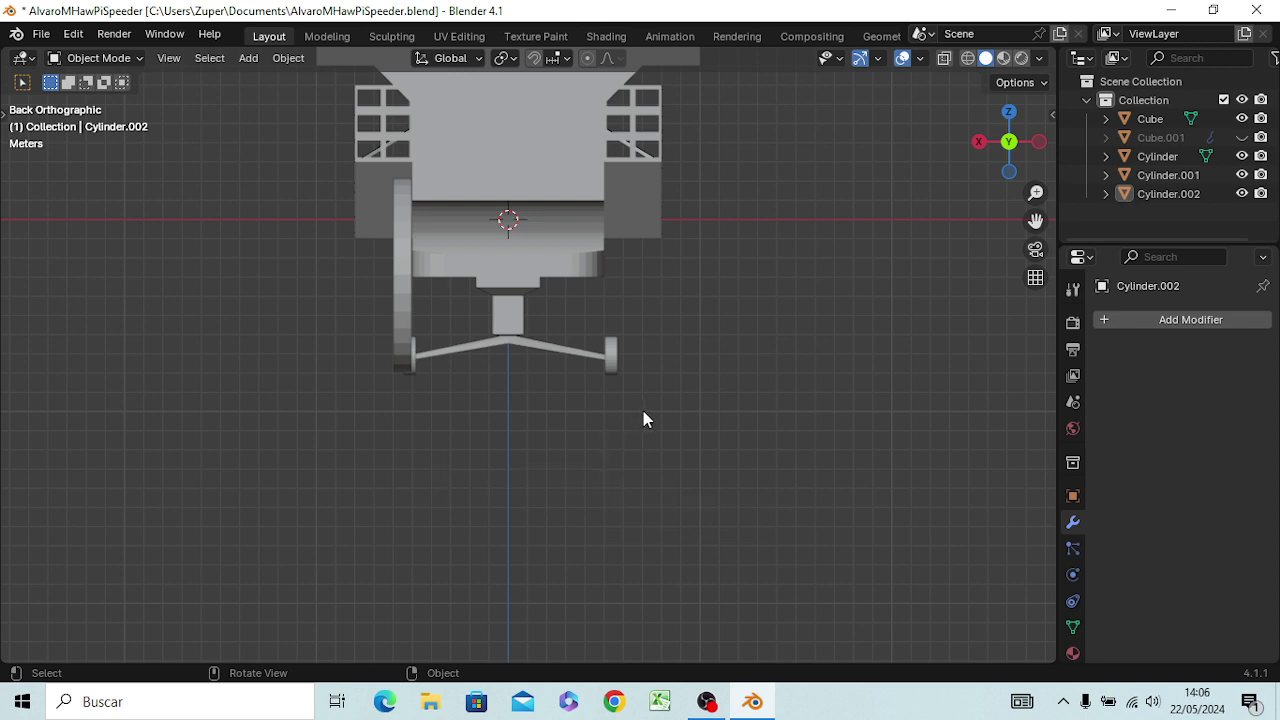
key("a")
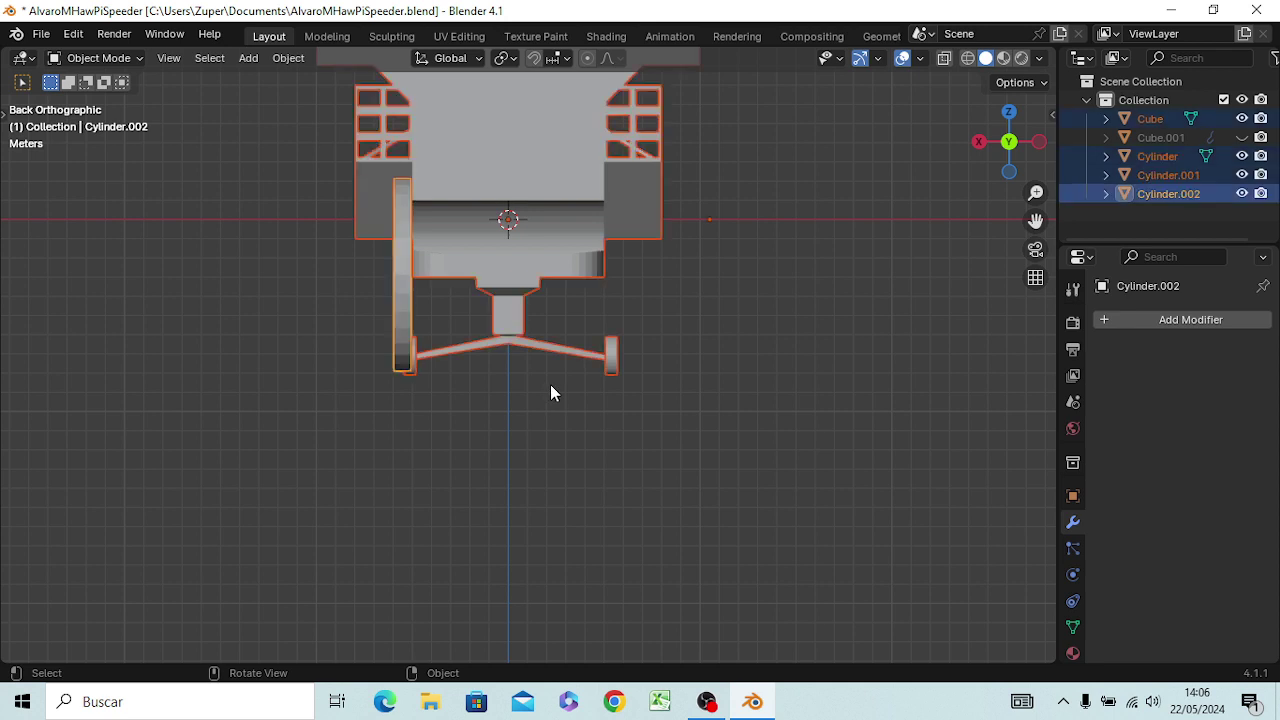
left_click(594, 390)
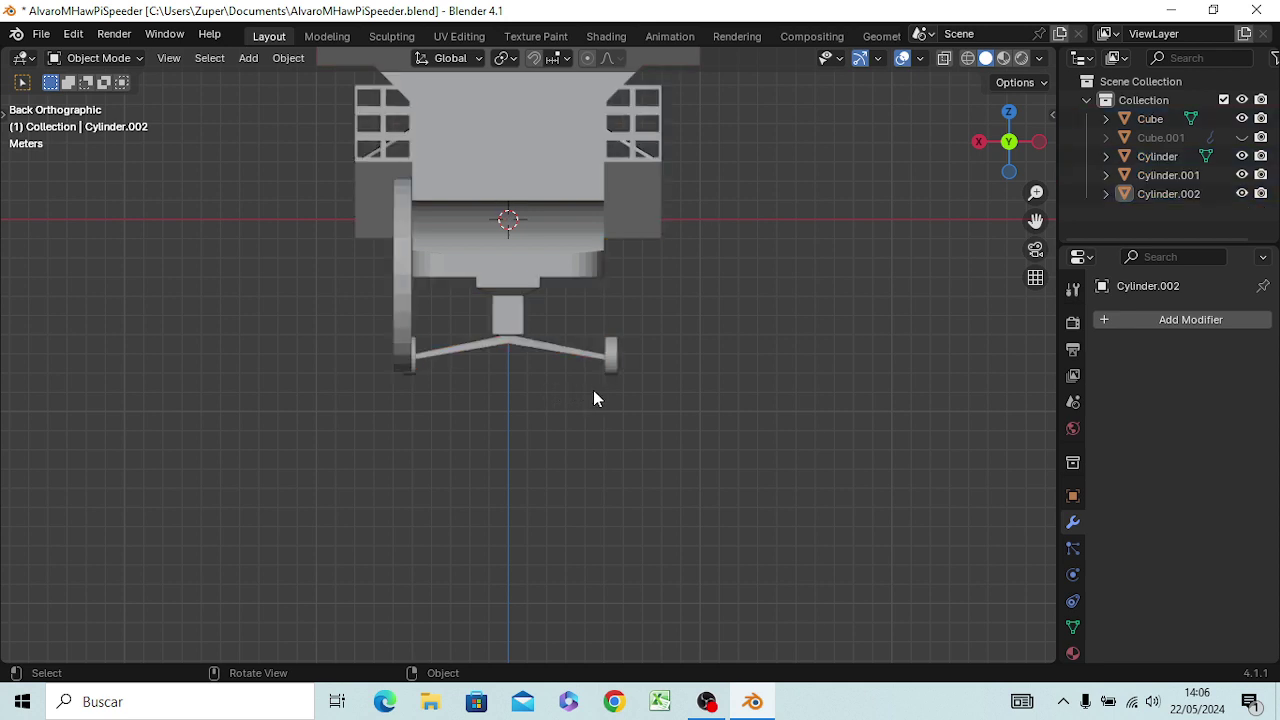
left_click(397, 282)
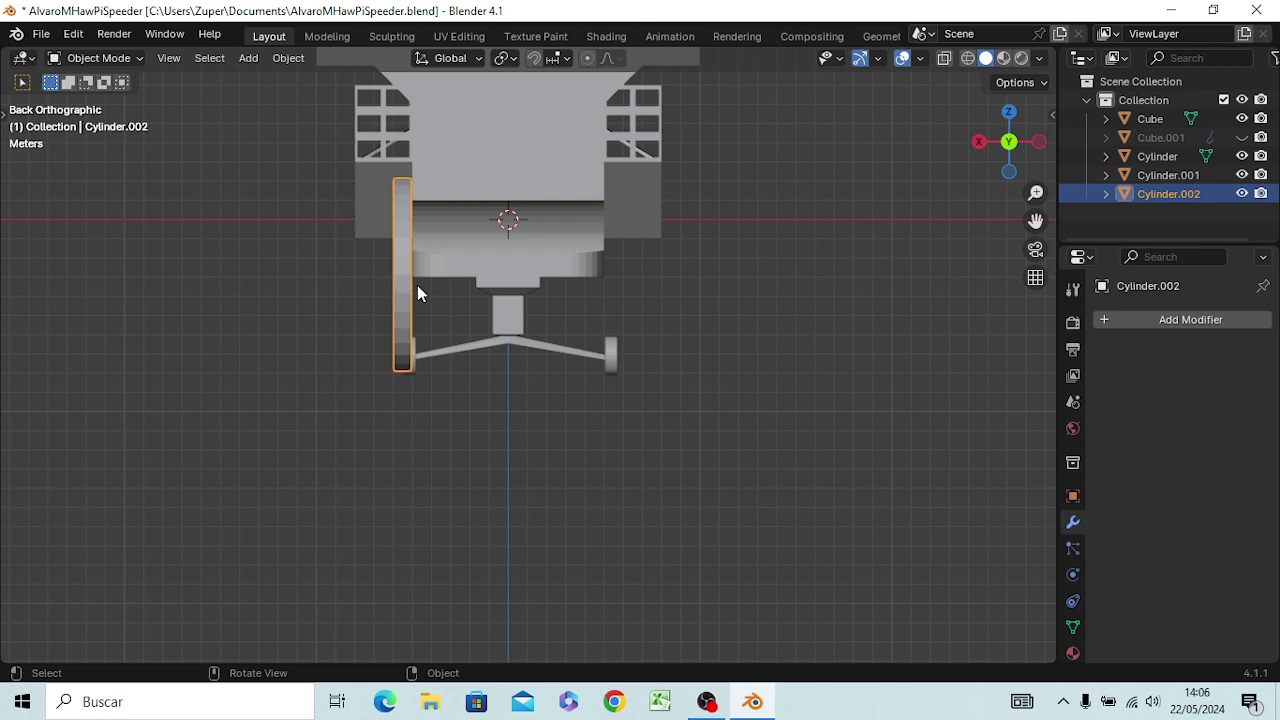
key("g")
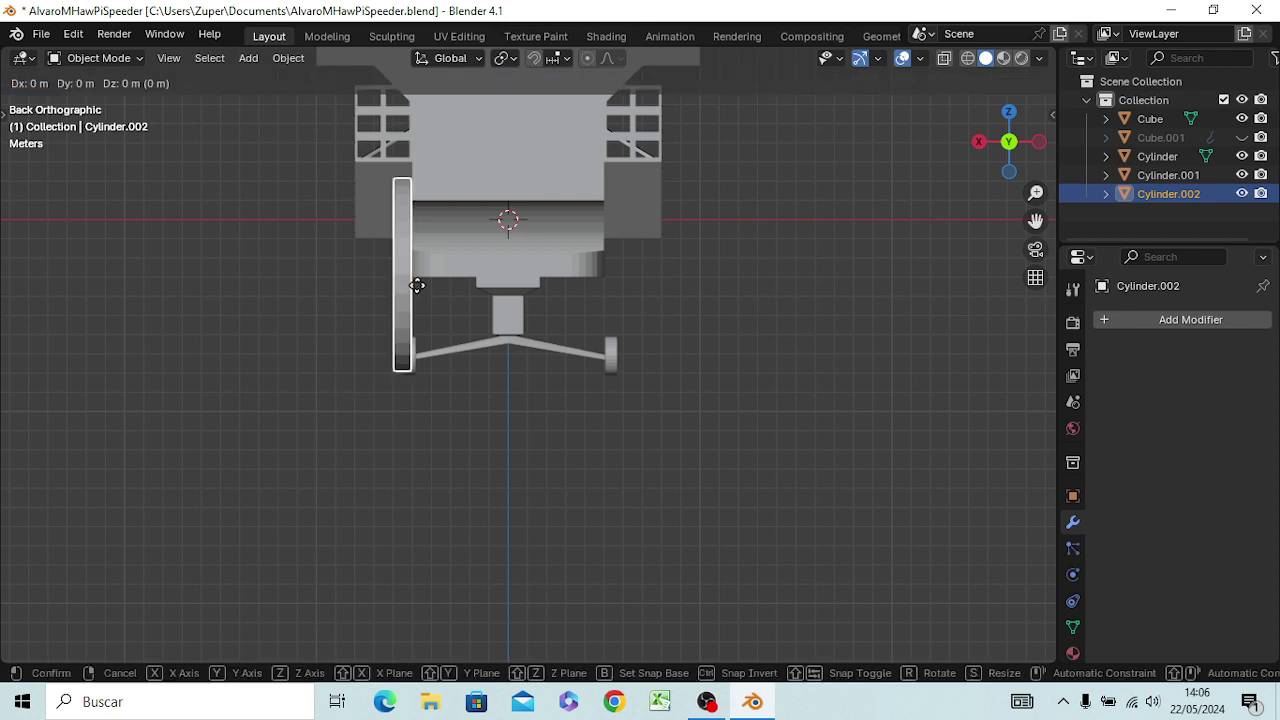
key("x")
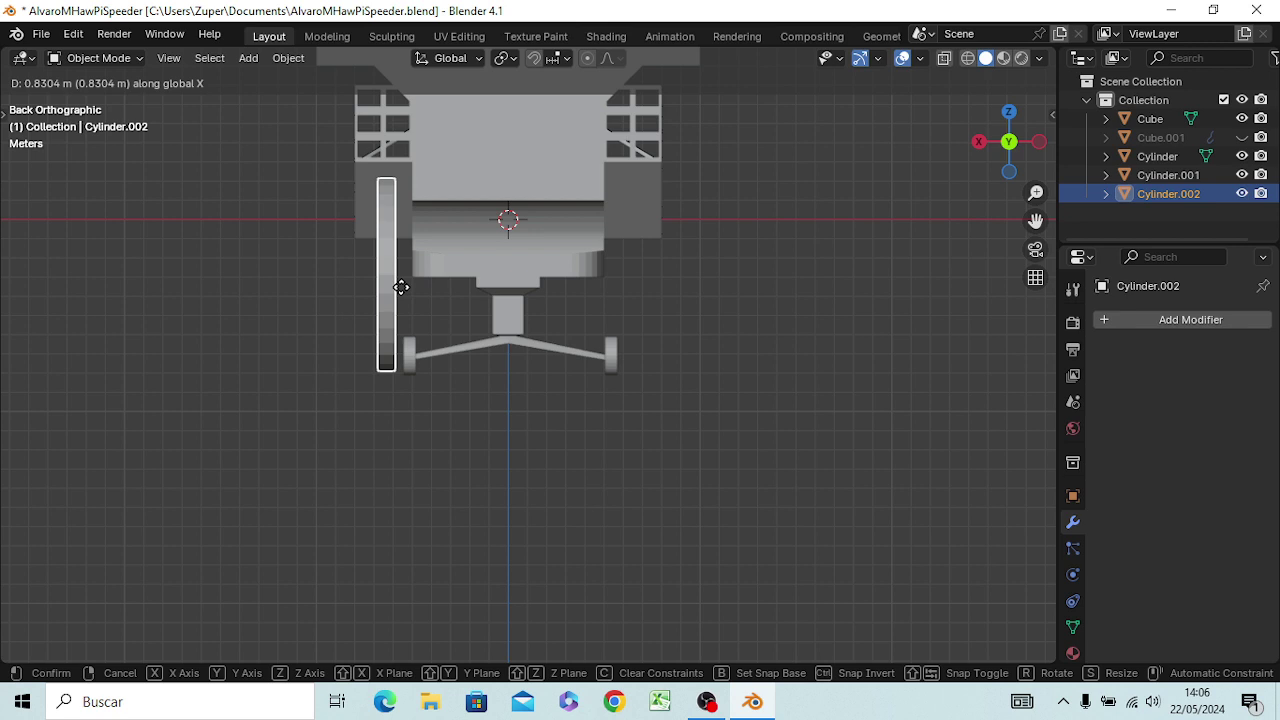
left_click(401, 287)
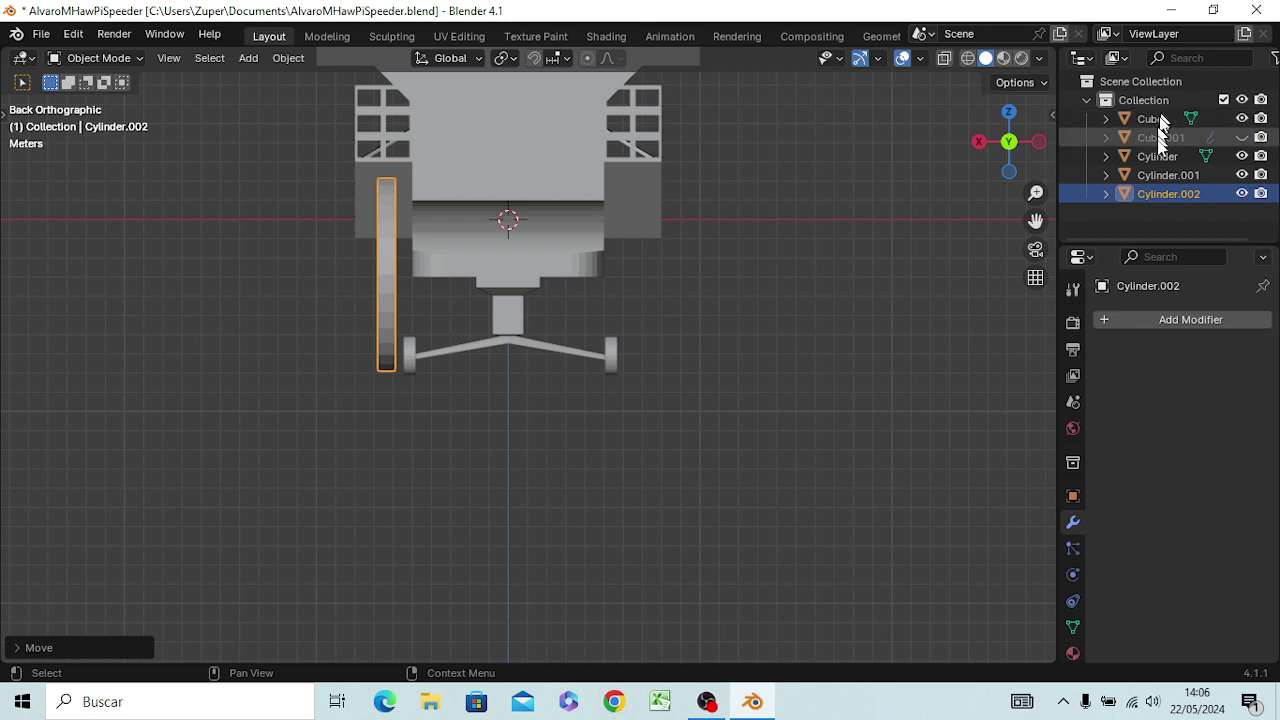
- Copy-paste the rear wheel as Cylinder.003 and move it along X to the hull's opposite side
right_click(1170, 198)
left_click(1166, 194)
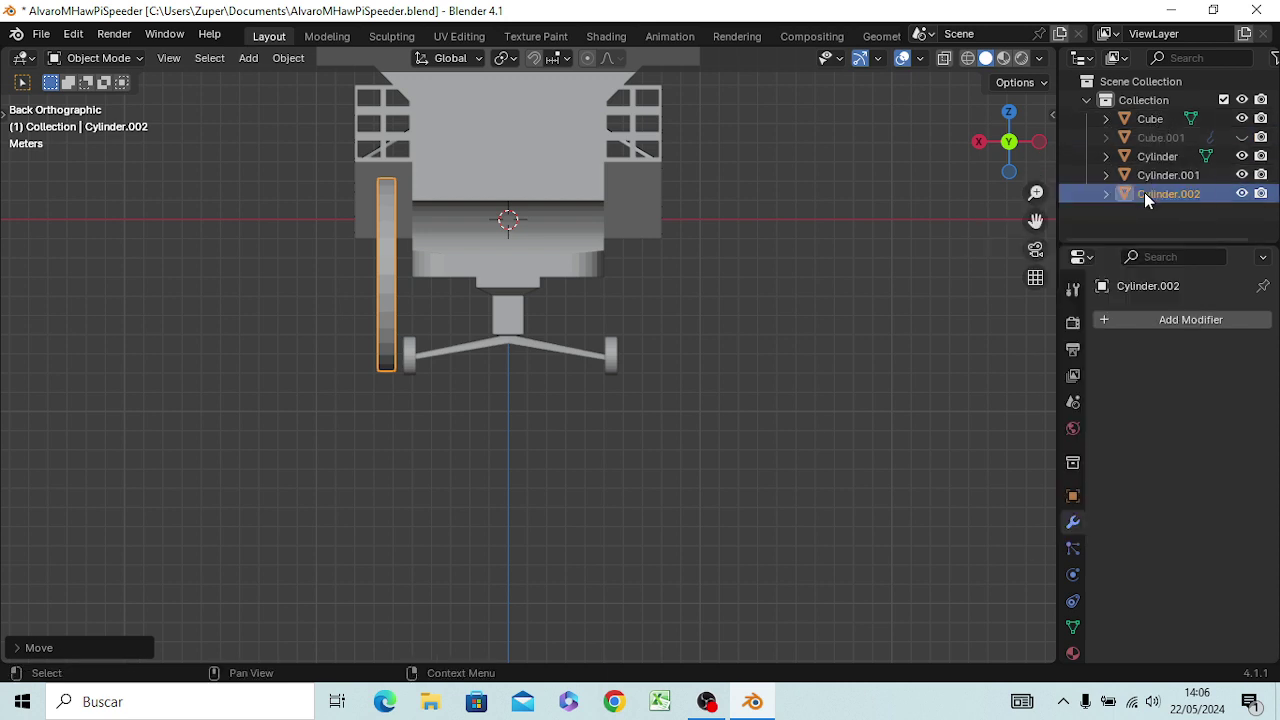
right_click(1168, 201)
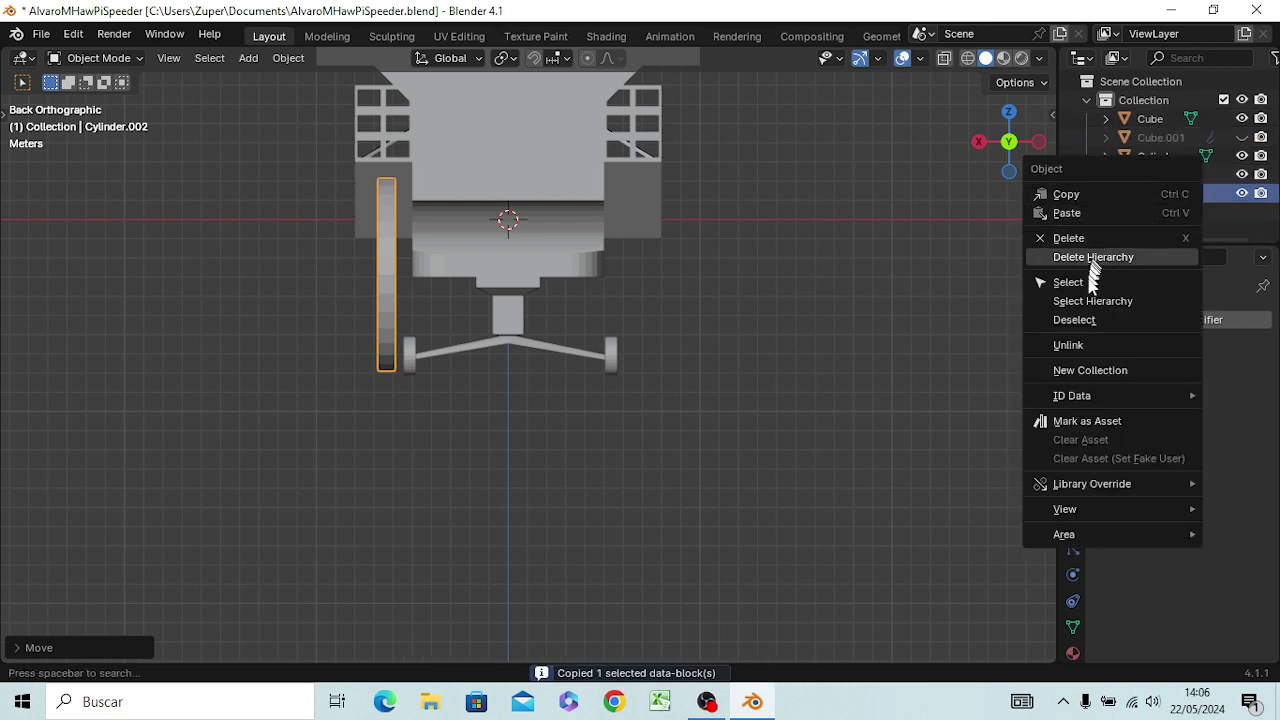
left_click(1092, 214)
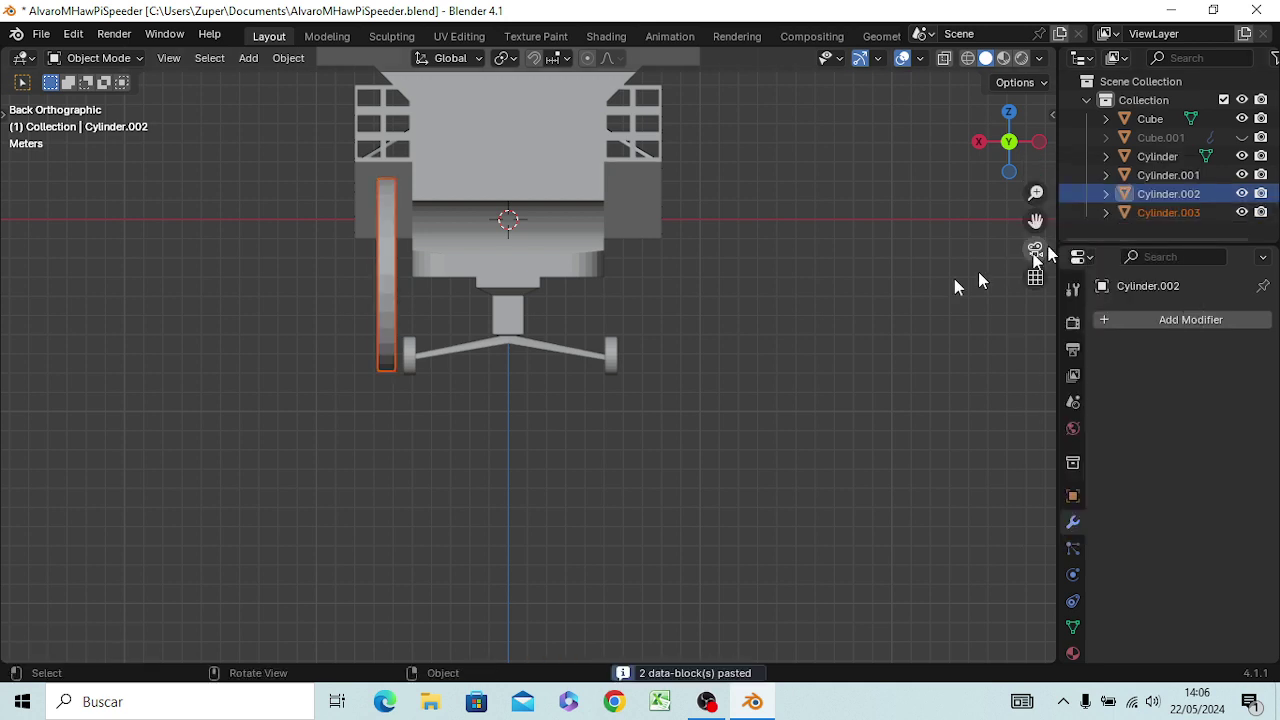
key("g")
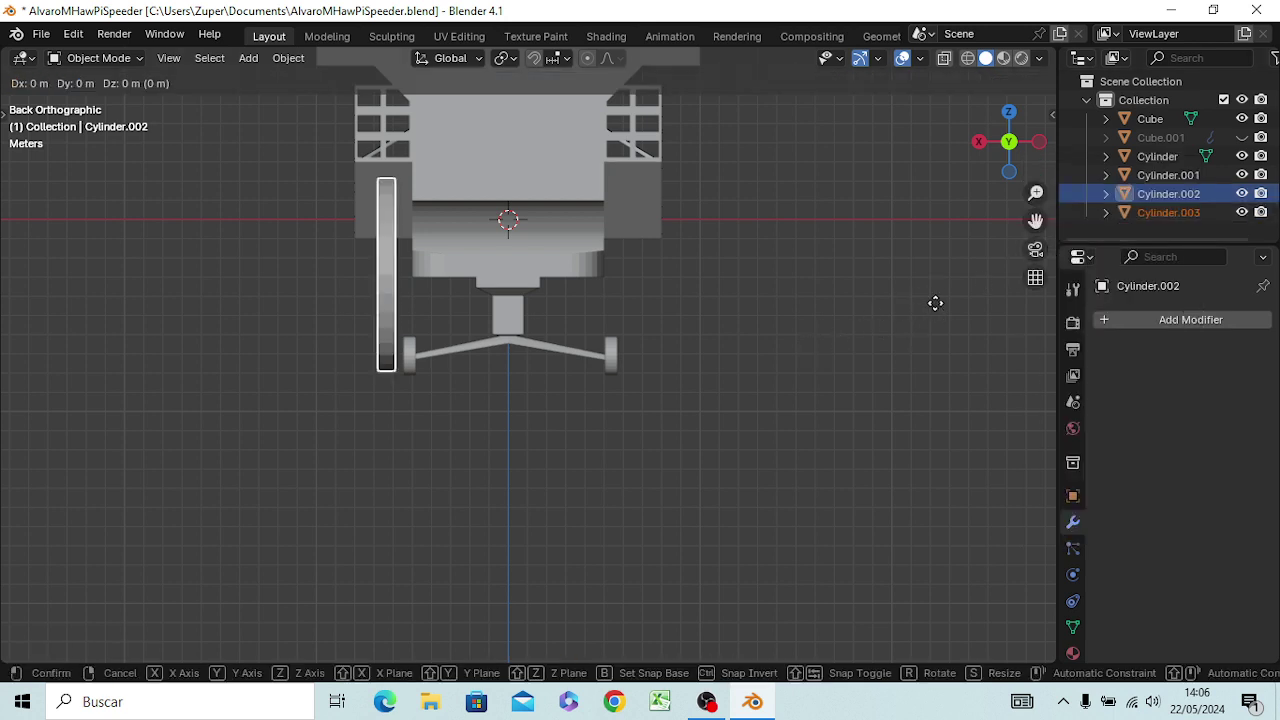
key("x")
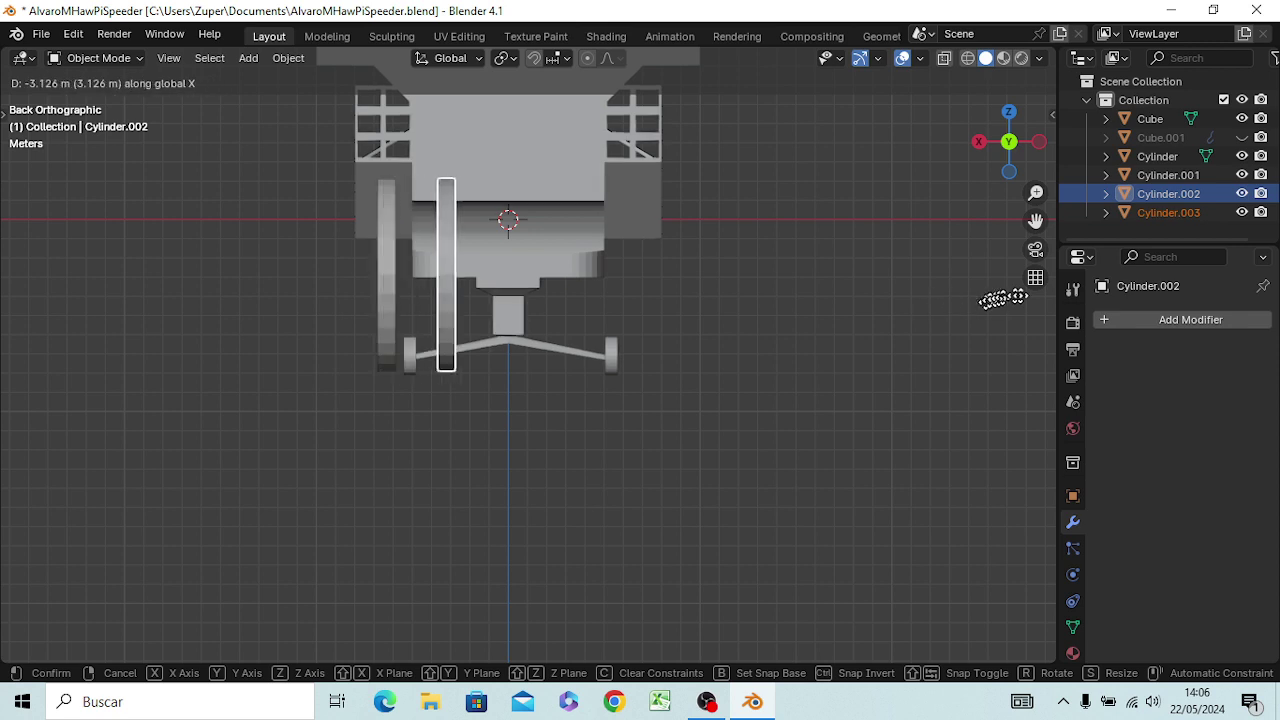
left_click(131, 300)
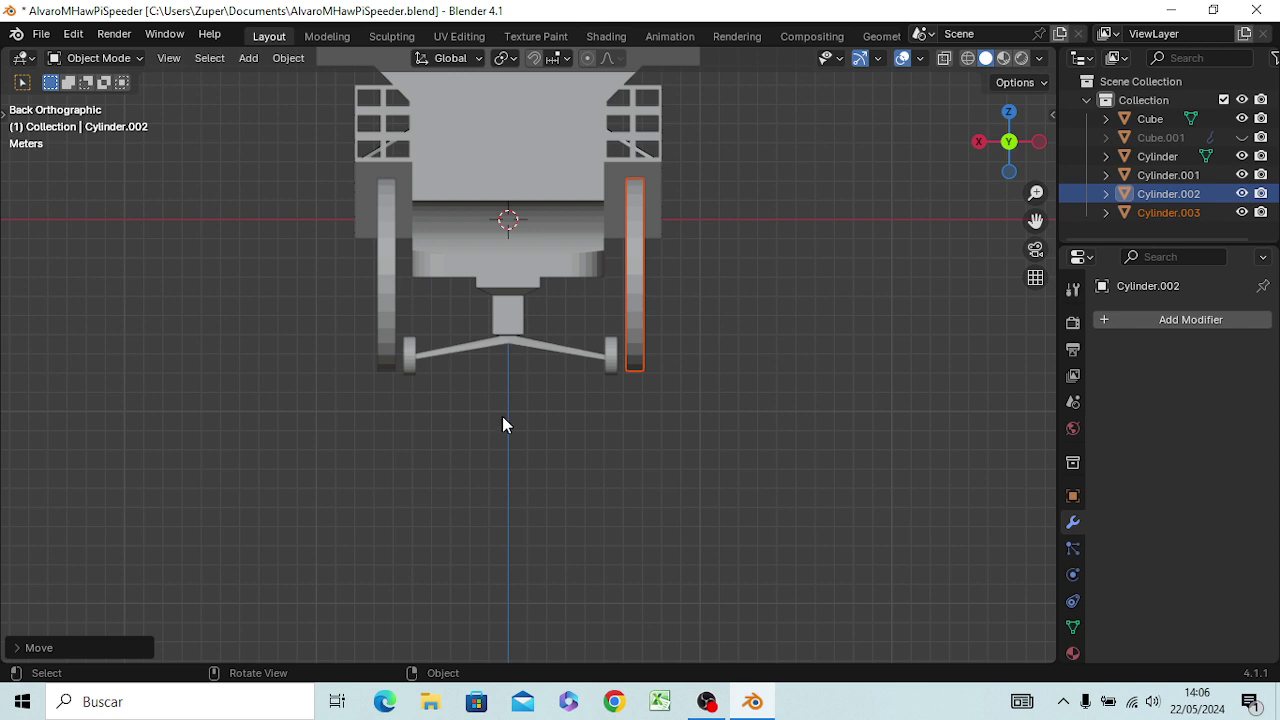
- Copy the left rear wheel and paste another copy as Cylinder.004
right_click(1140, 195)
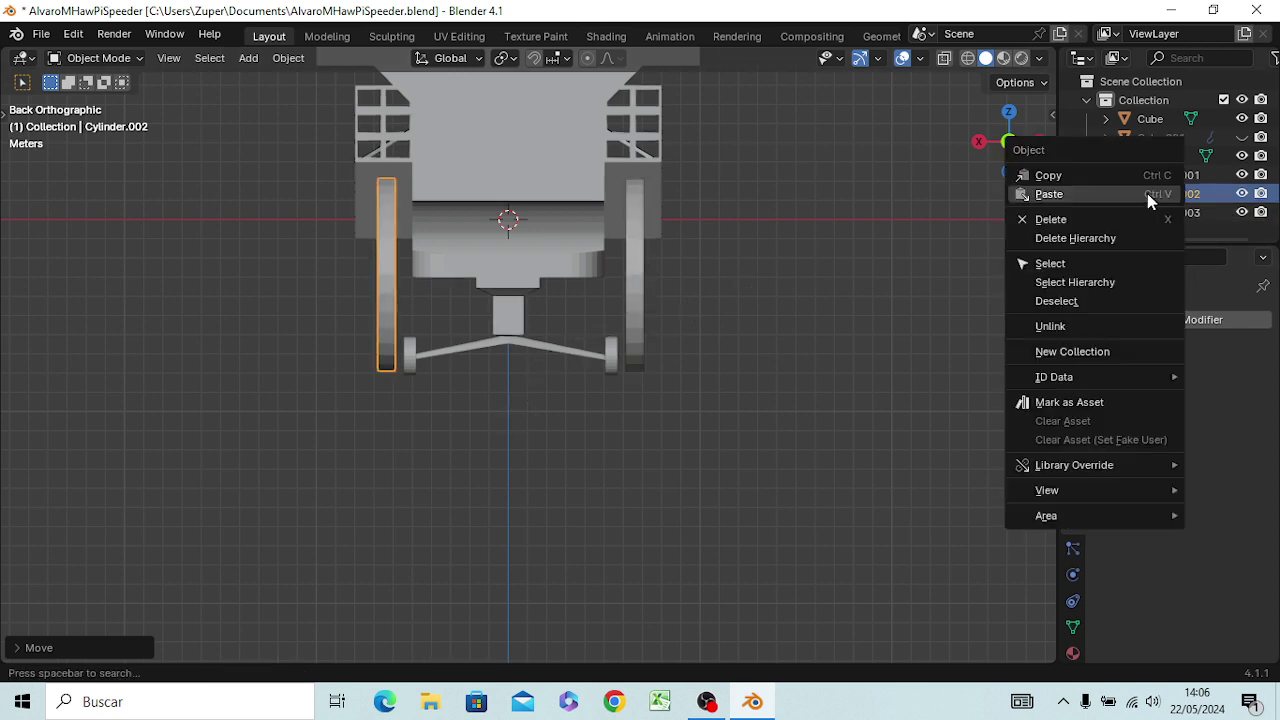
left_click(1050, 176)
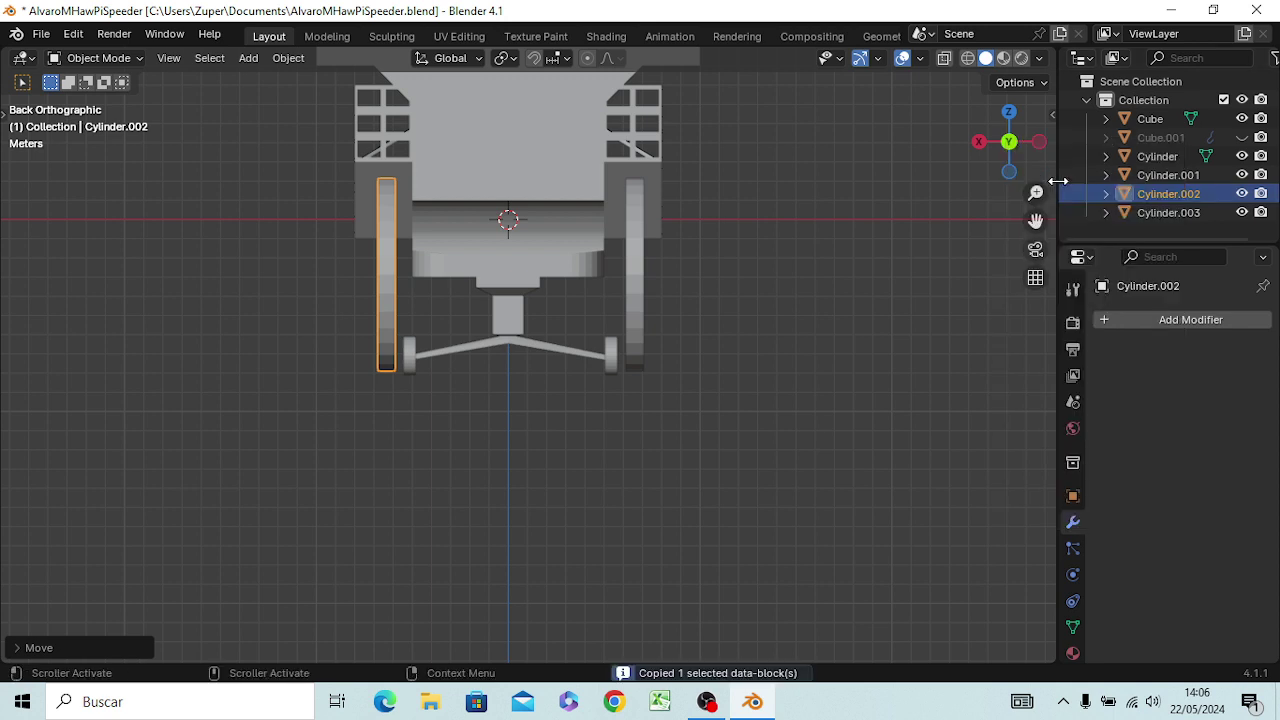
right_click(1150, 195)
left_click(1058, 213)
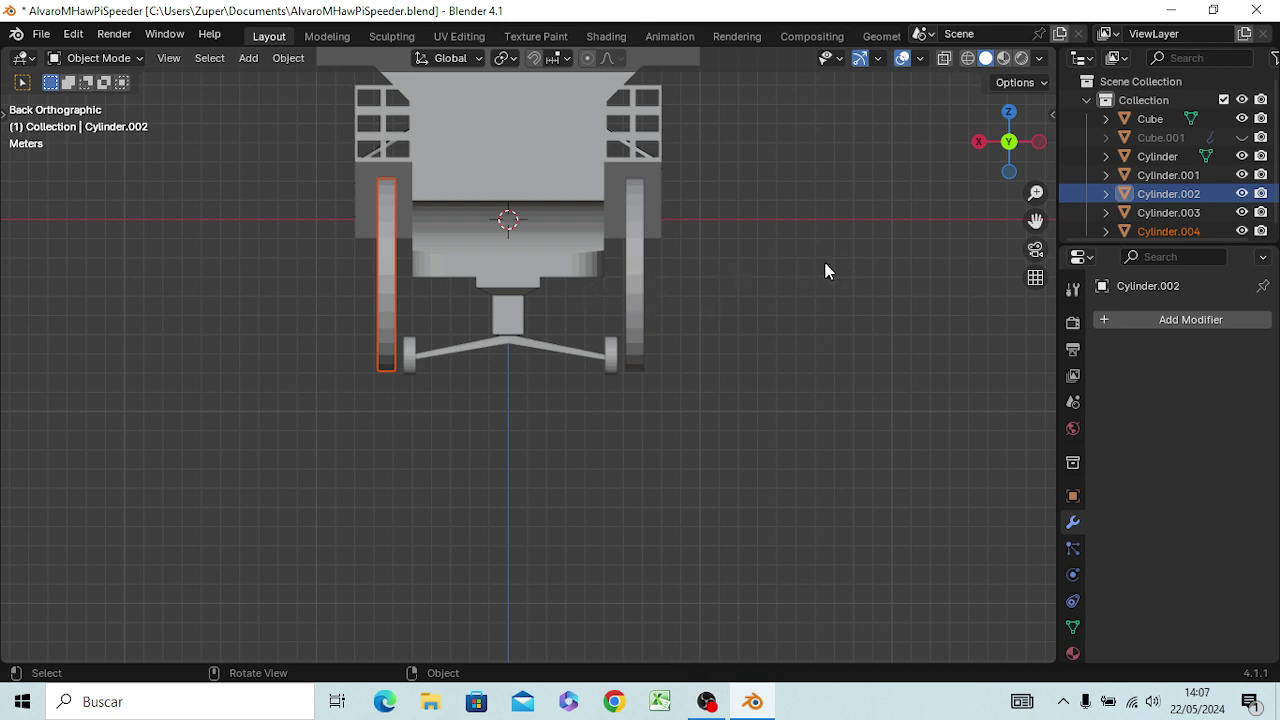
- Move the Cylinder.004 copy along X between the two rear wheels and resize it
key("g")
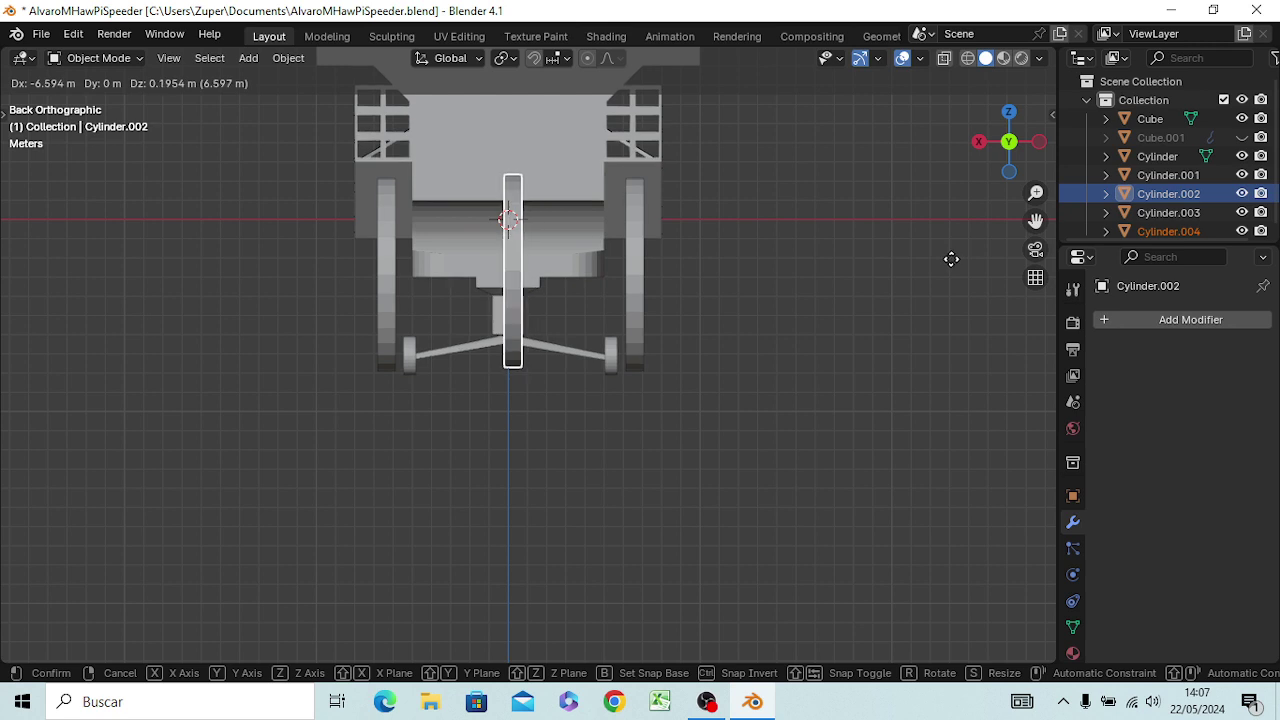
key("x")
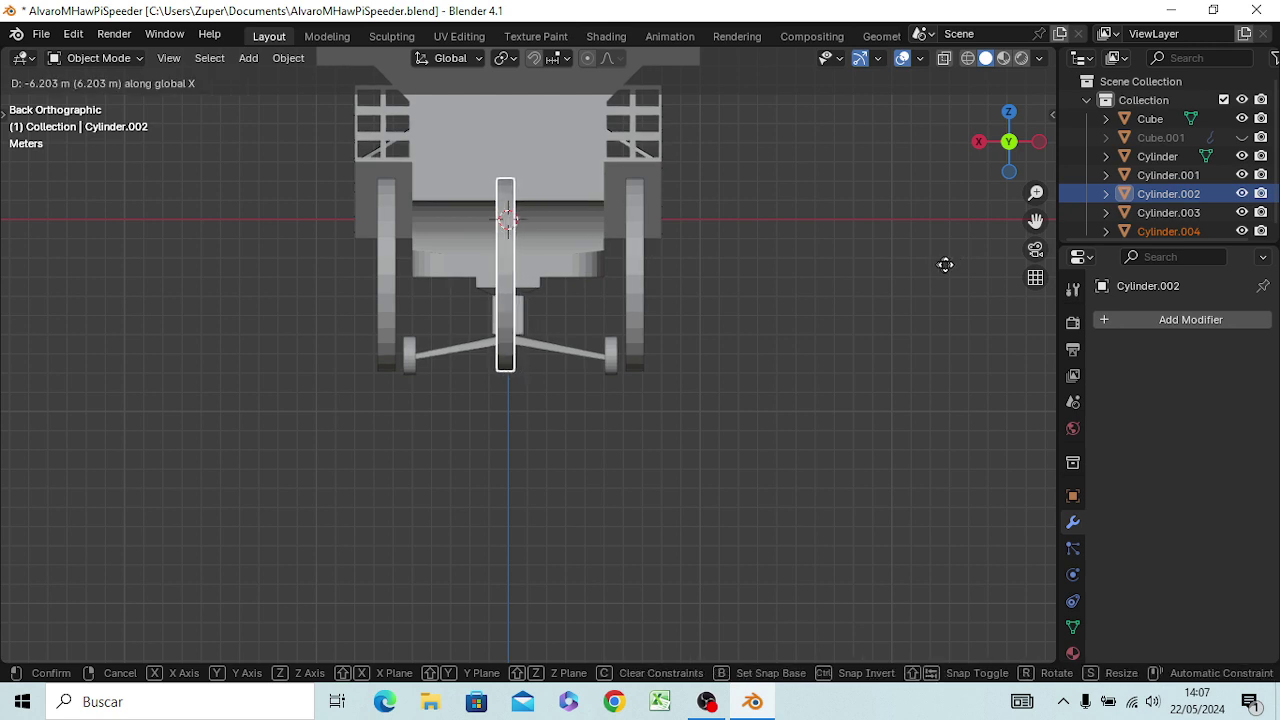
left_click(948, 263)
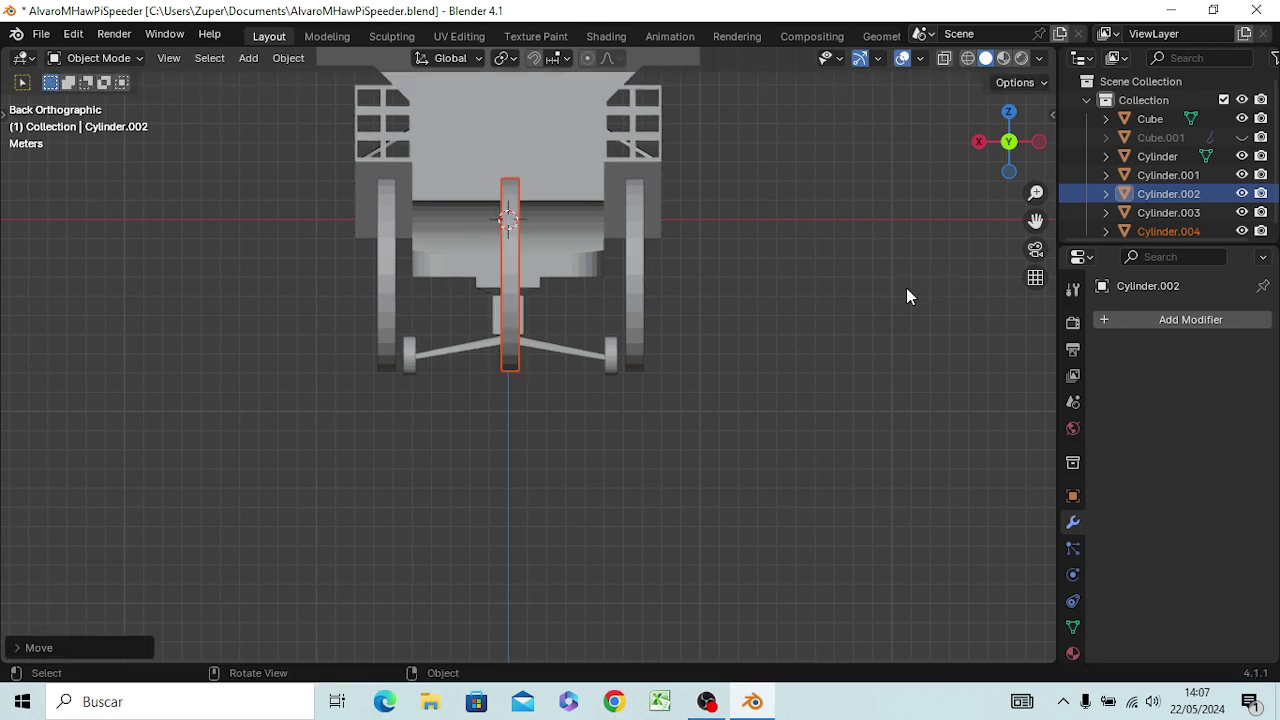
key("s")
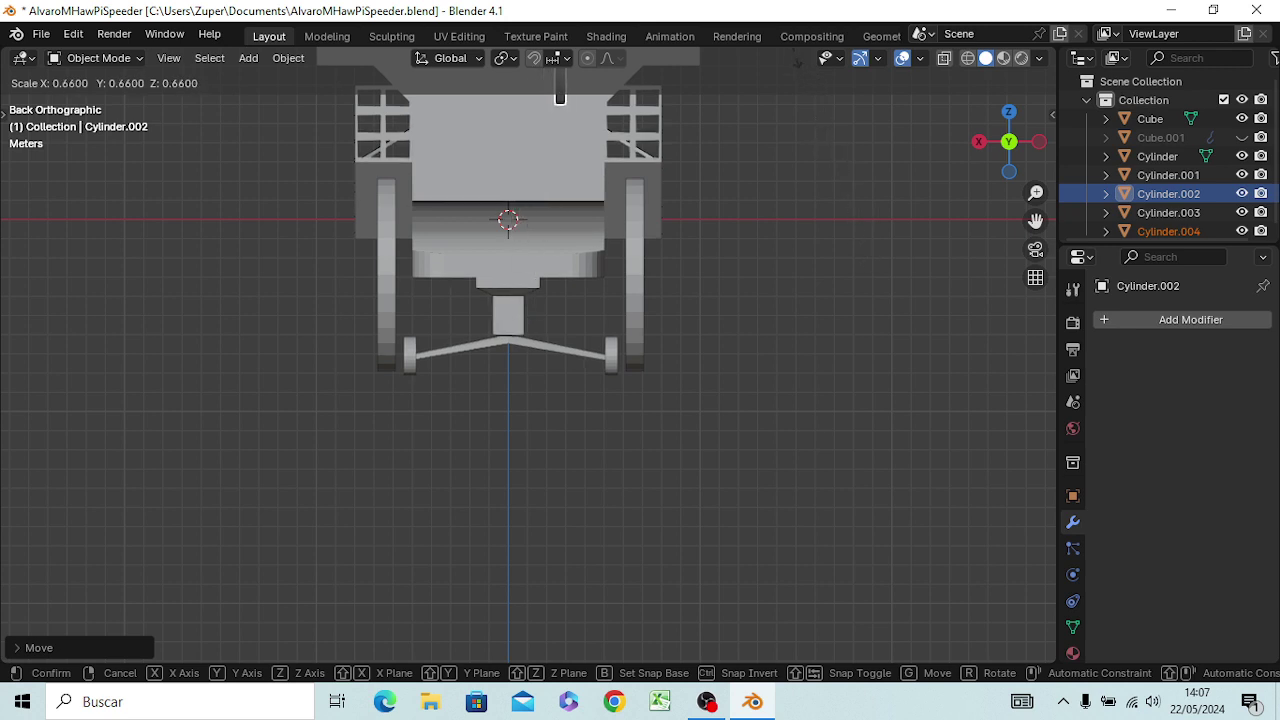
left_click(784, 113)
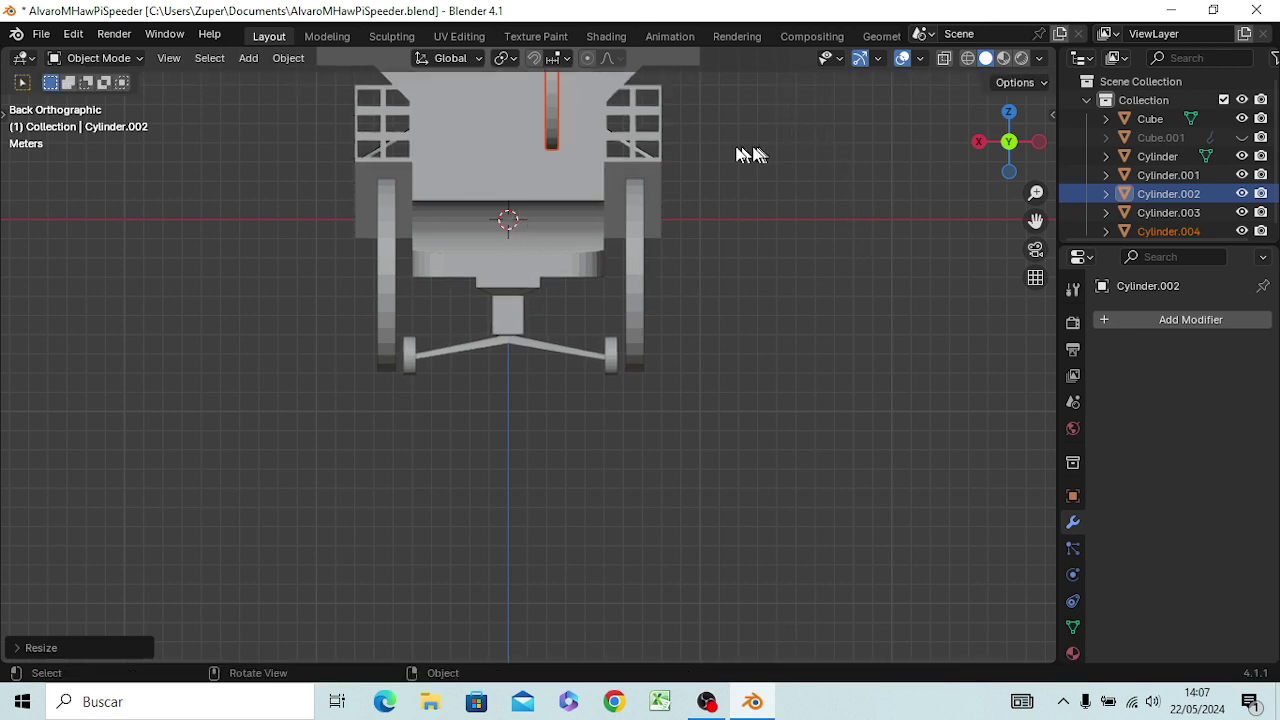
key("s")
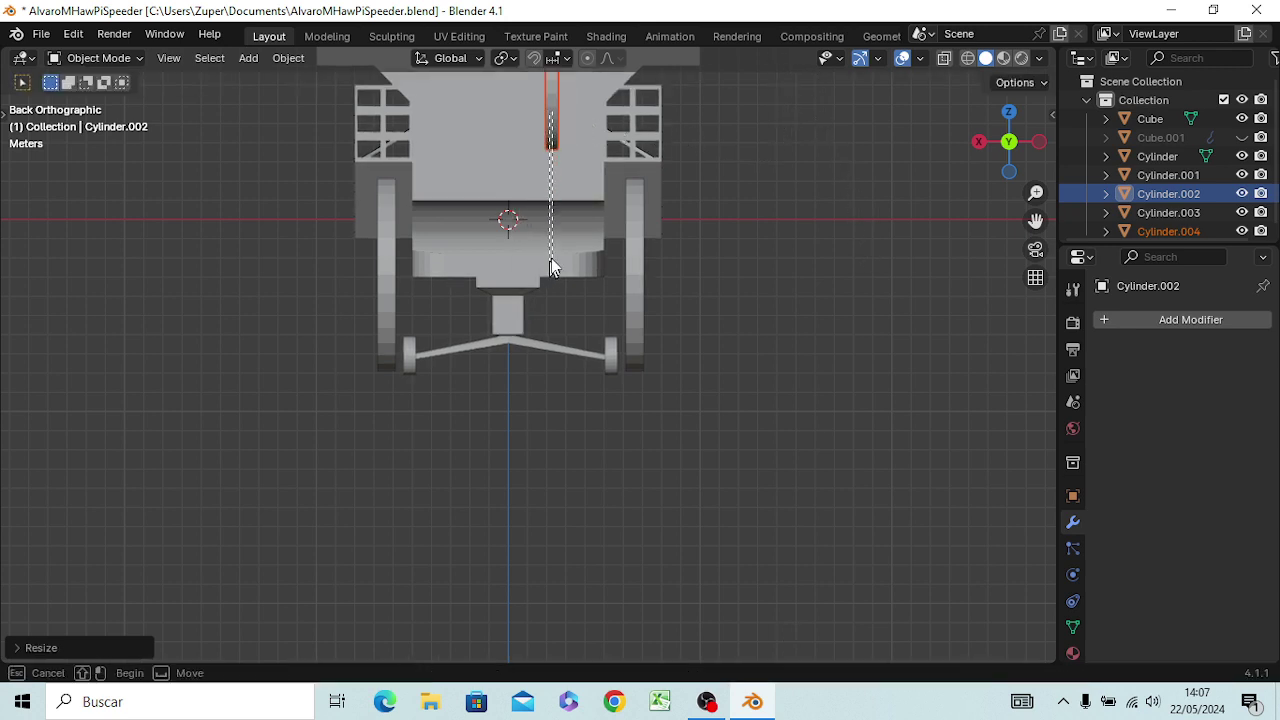
key("Escape")
- Select the thin disc cylinder and slide it along X onto the speeder's centre line
key("a")
left_click(729, 225)
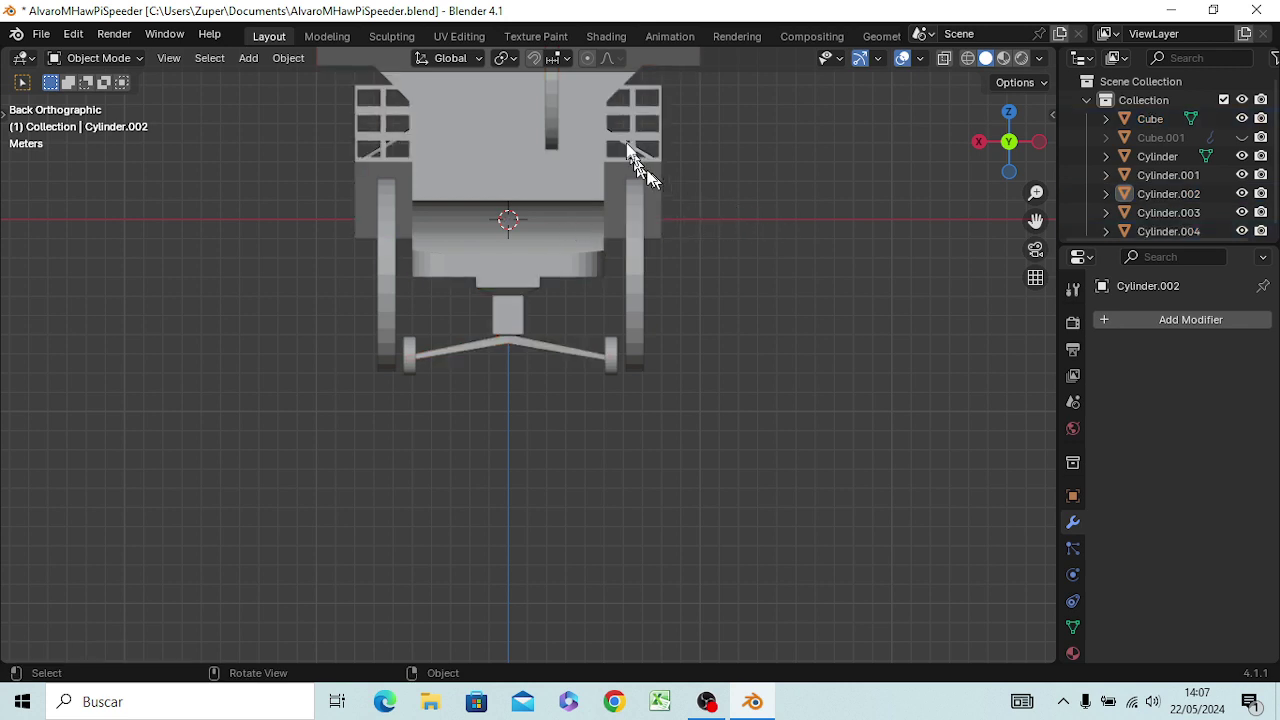
left_click(548, 114)
key("g")
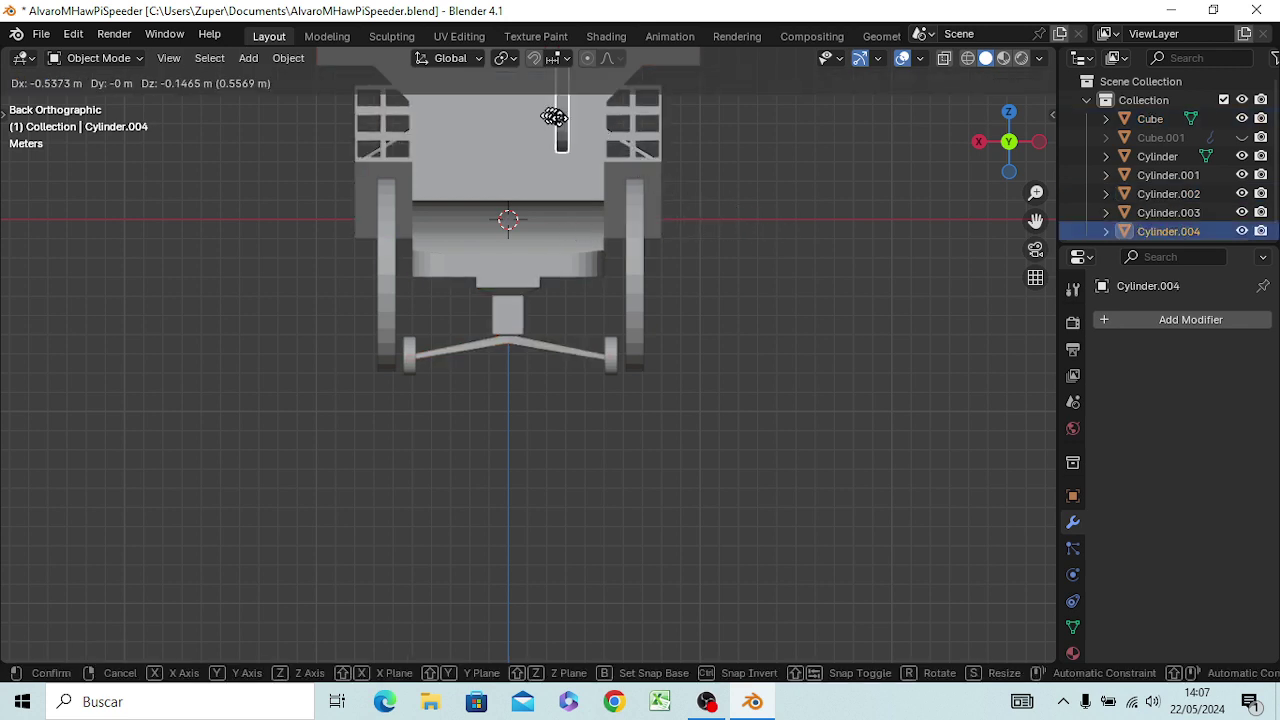
key("x")
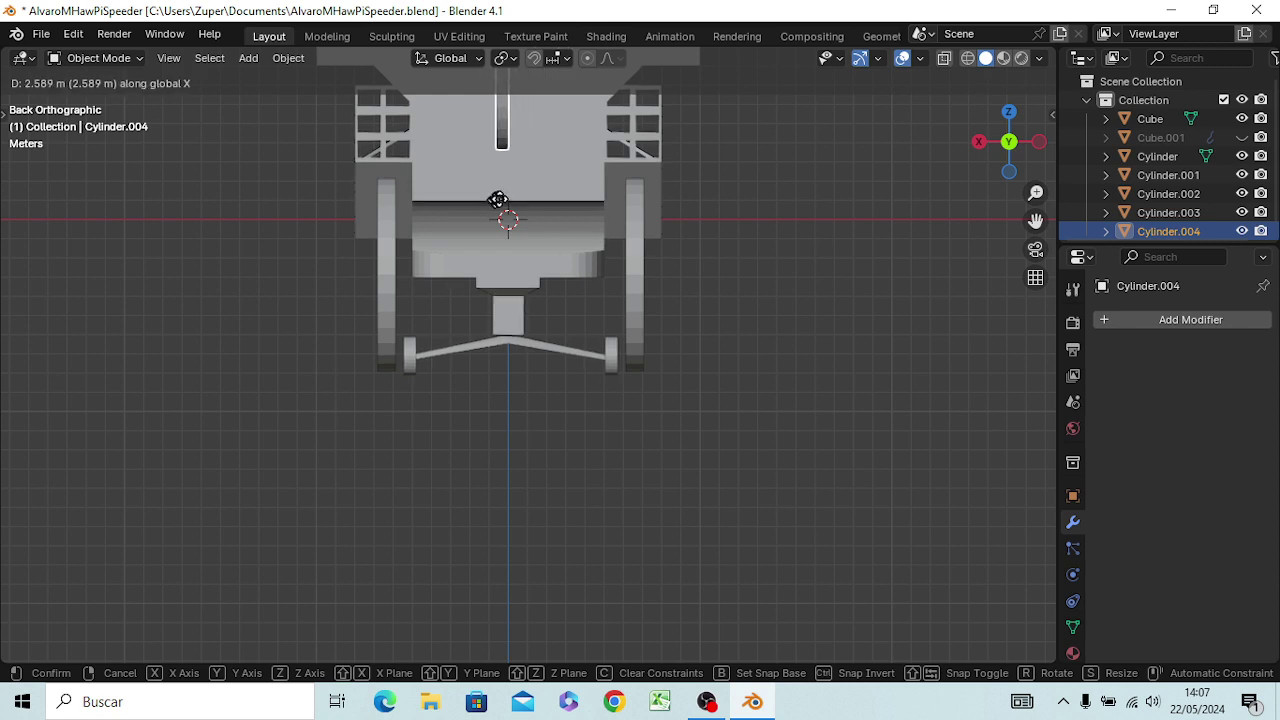
left_click(505, 195)
key("g")
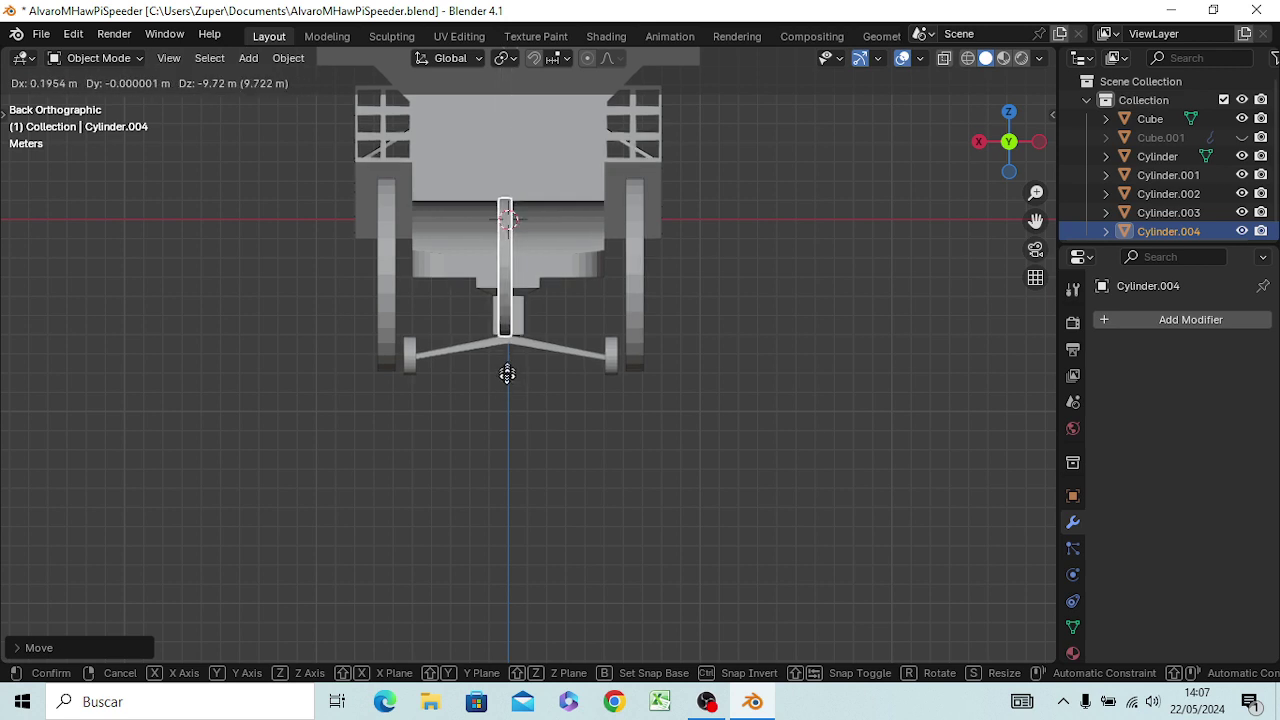
- Drop the disc between the rear wheels and scale it slightly smaller
left_click(507, 371)
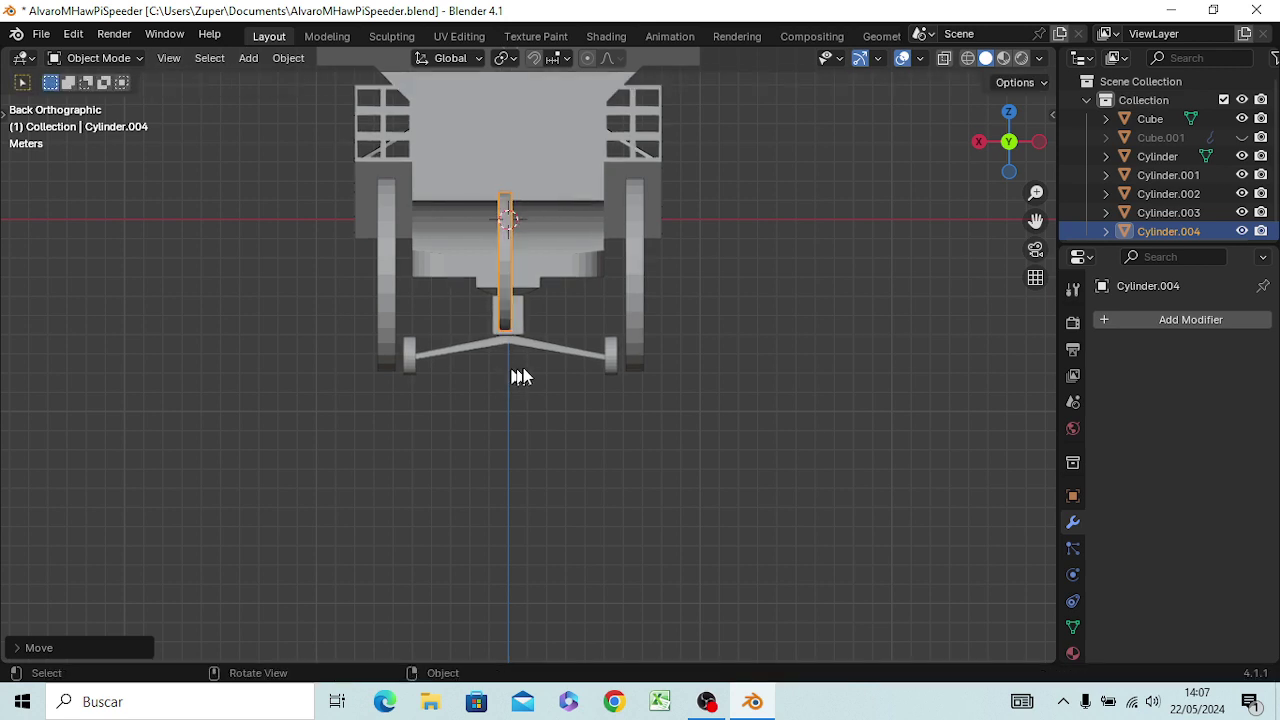
middle_click_drag(546, 391, 597, 417)
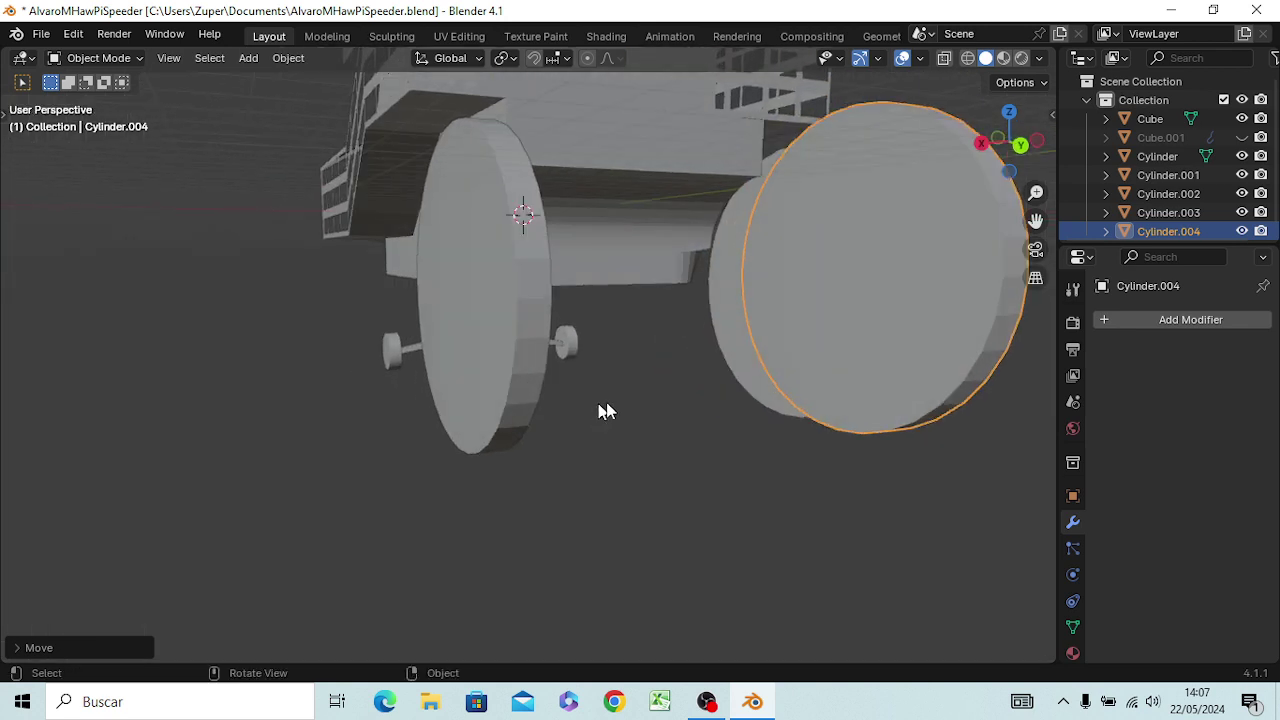
key("s")
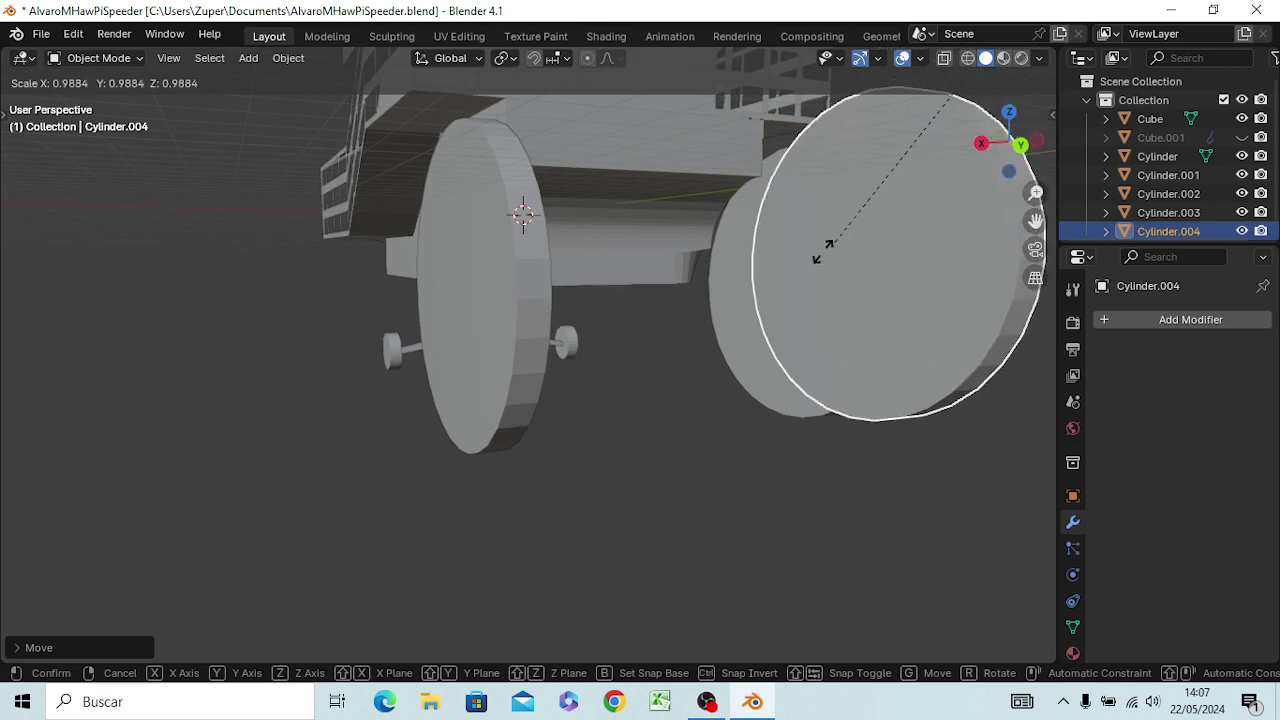
left_click(588, 557)
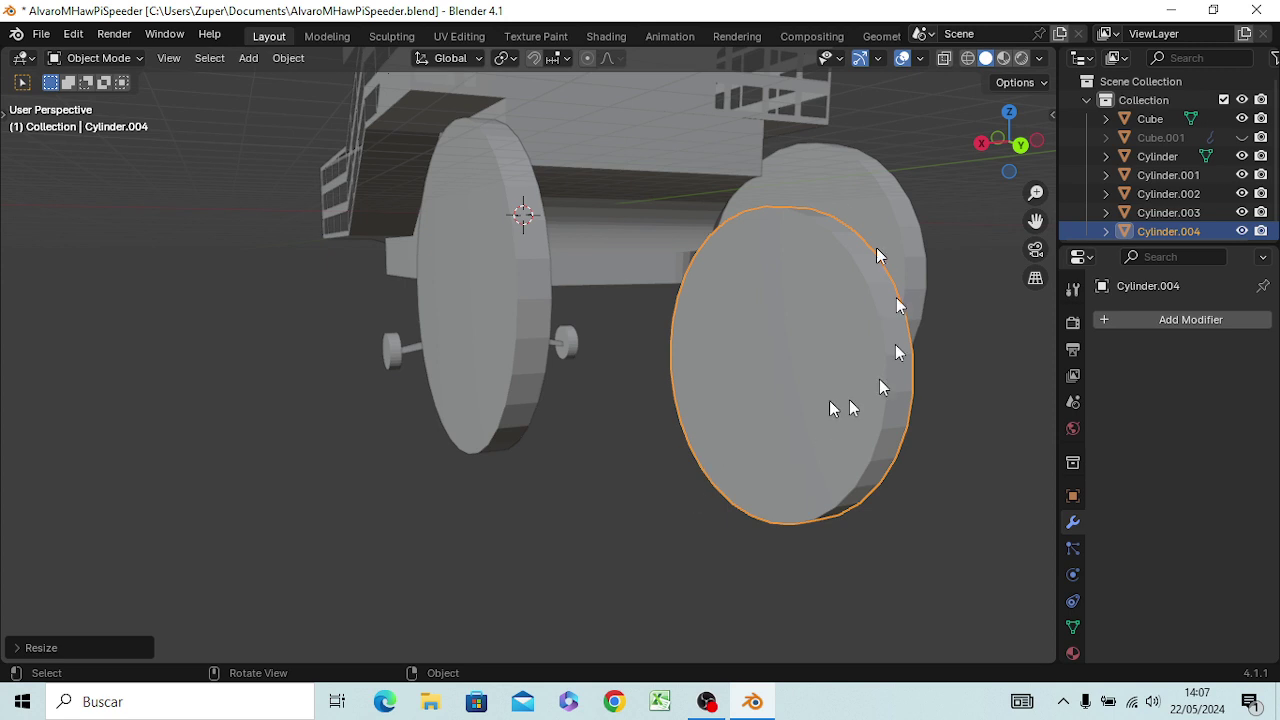
- Set the pivot point to Individual Origins and scale the disc to 0.9423
left_click(919, 58)
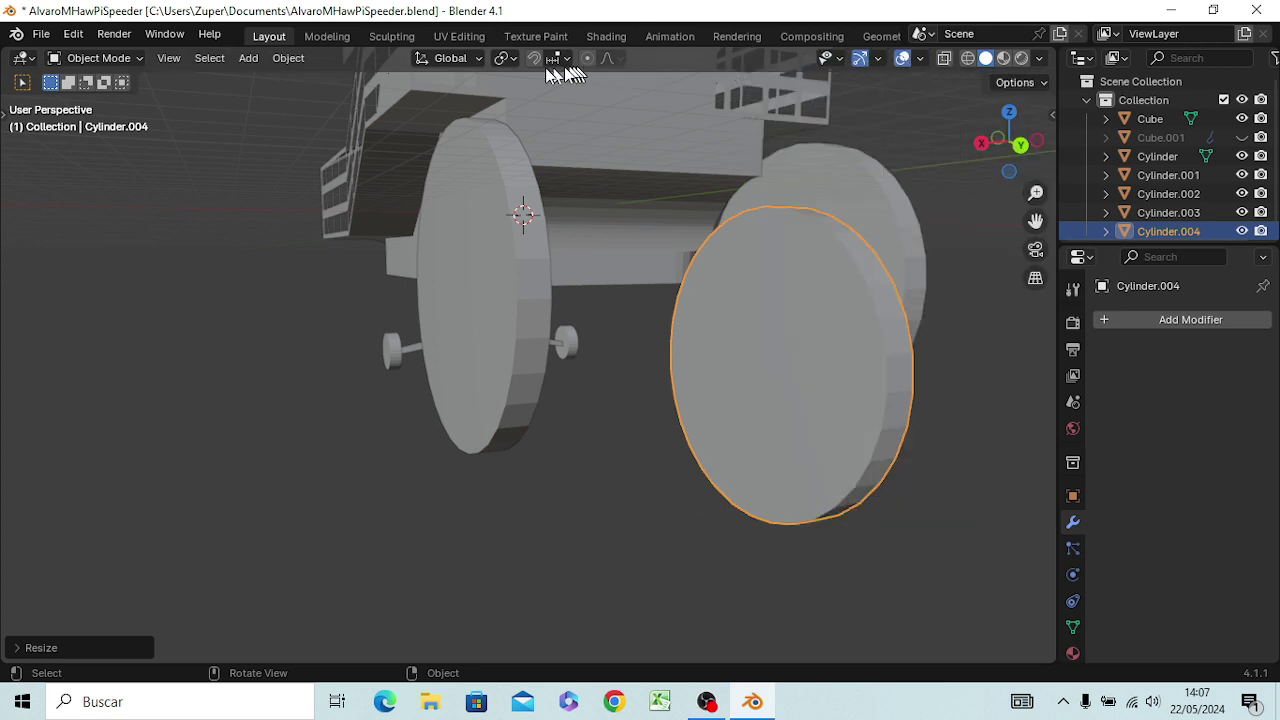
left_click(512, 60)
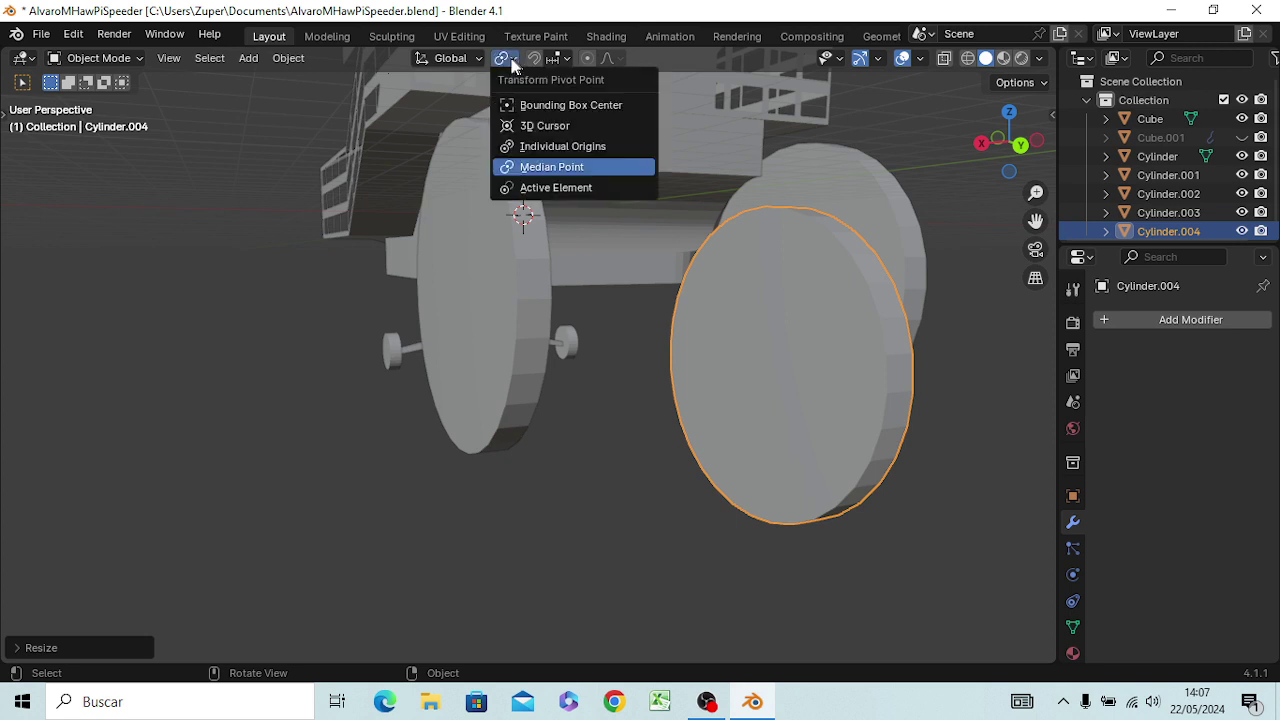
left_click(537, 146)
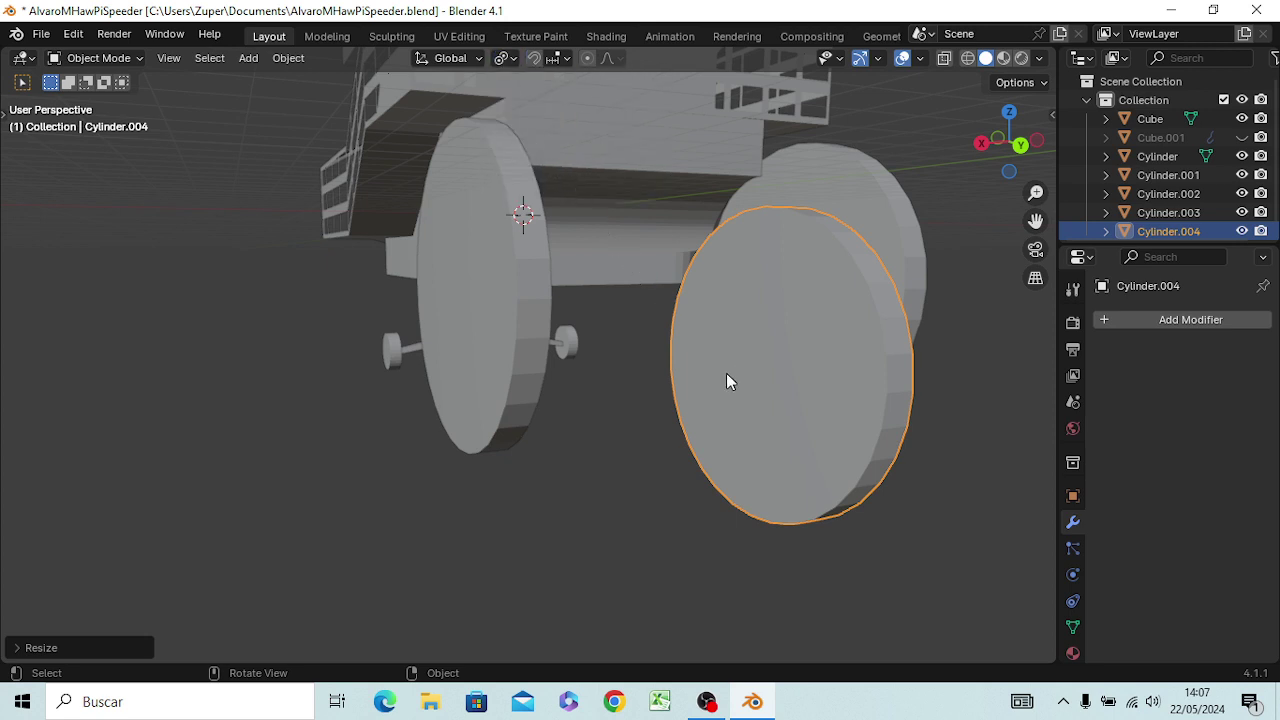
key("s")
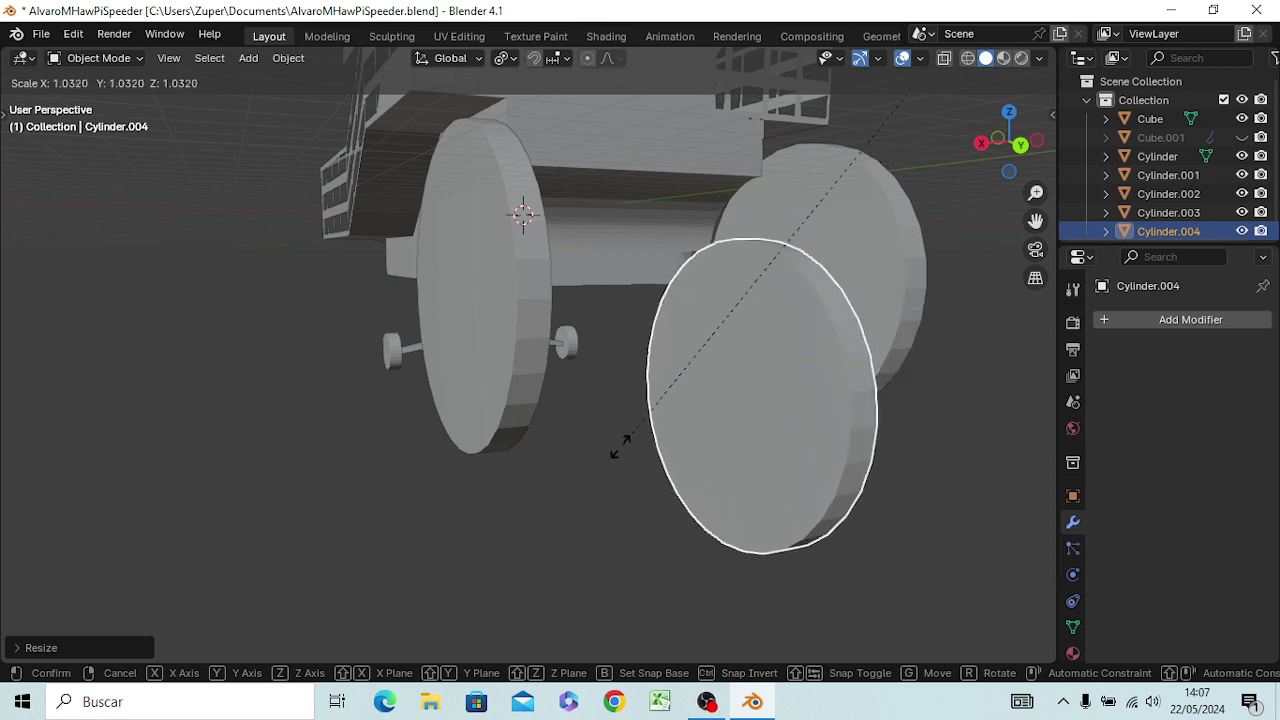
left_click(868, 205)
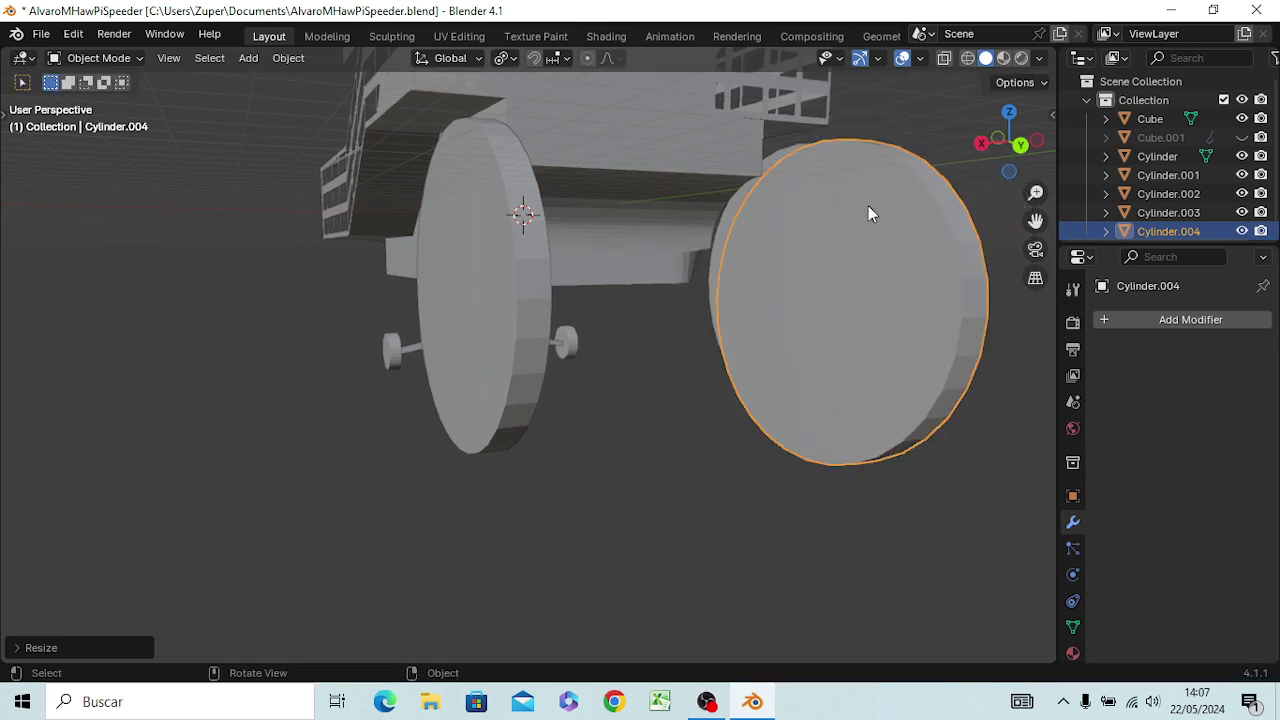
- Shift the disc slightly to the left along X
mouse_move(877, 277)
middle_mouse_down()
mouse_move(630, 345)
mouse_move(818, 290)
middle_mouse_up()
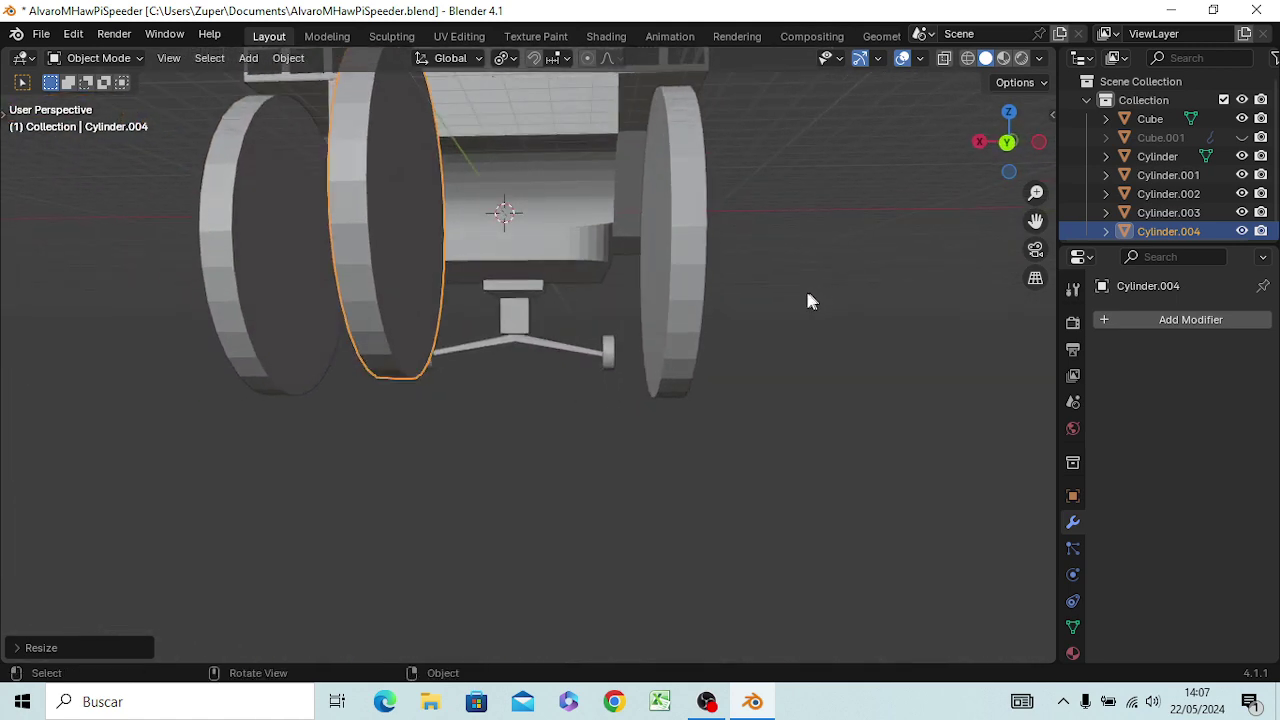
key("g")
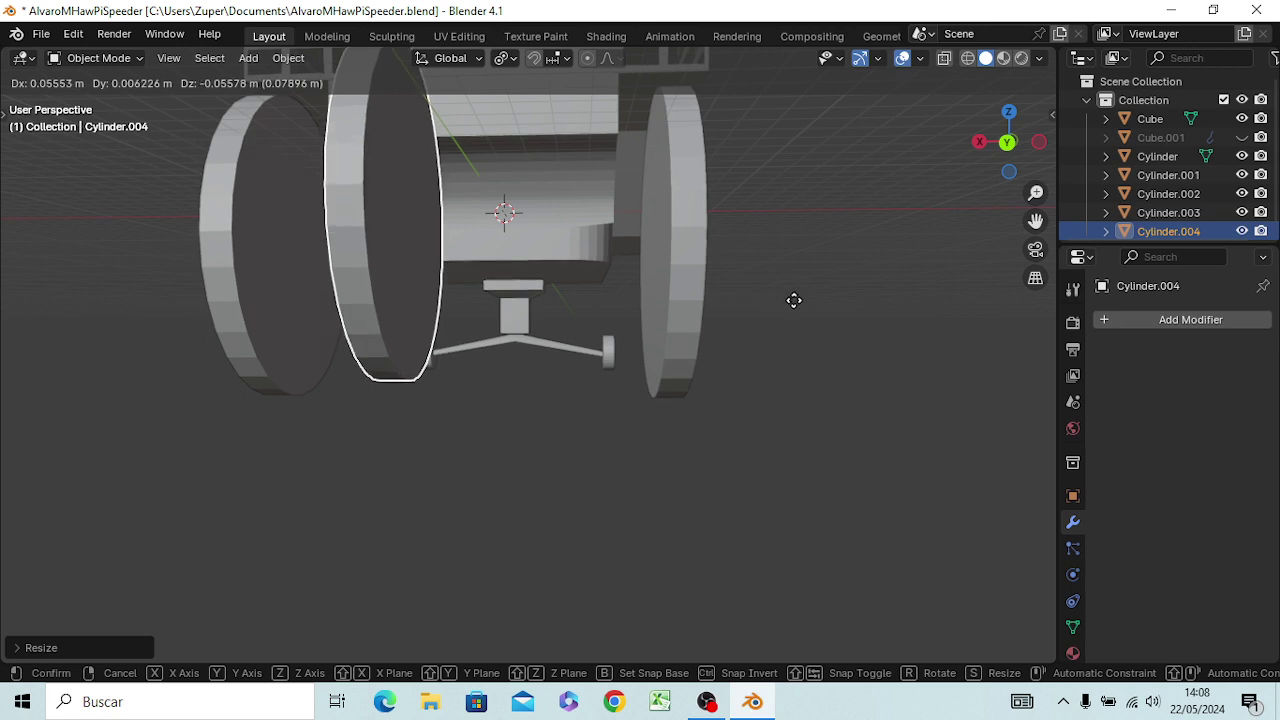
key("x")
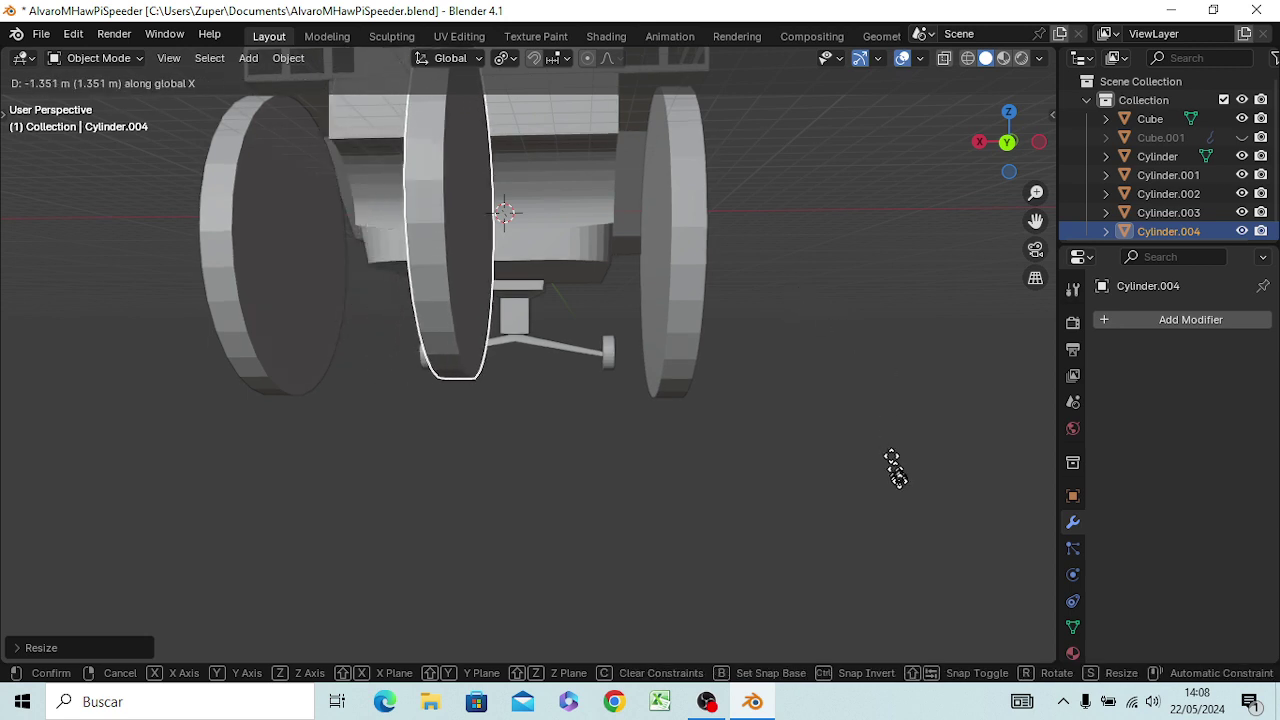
left_click(857, 487)
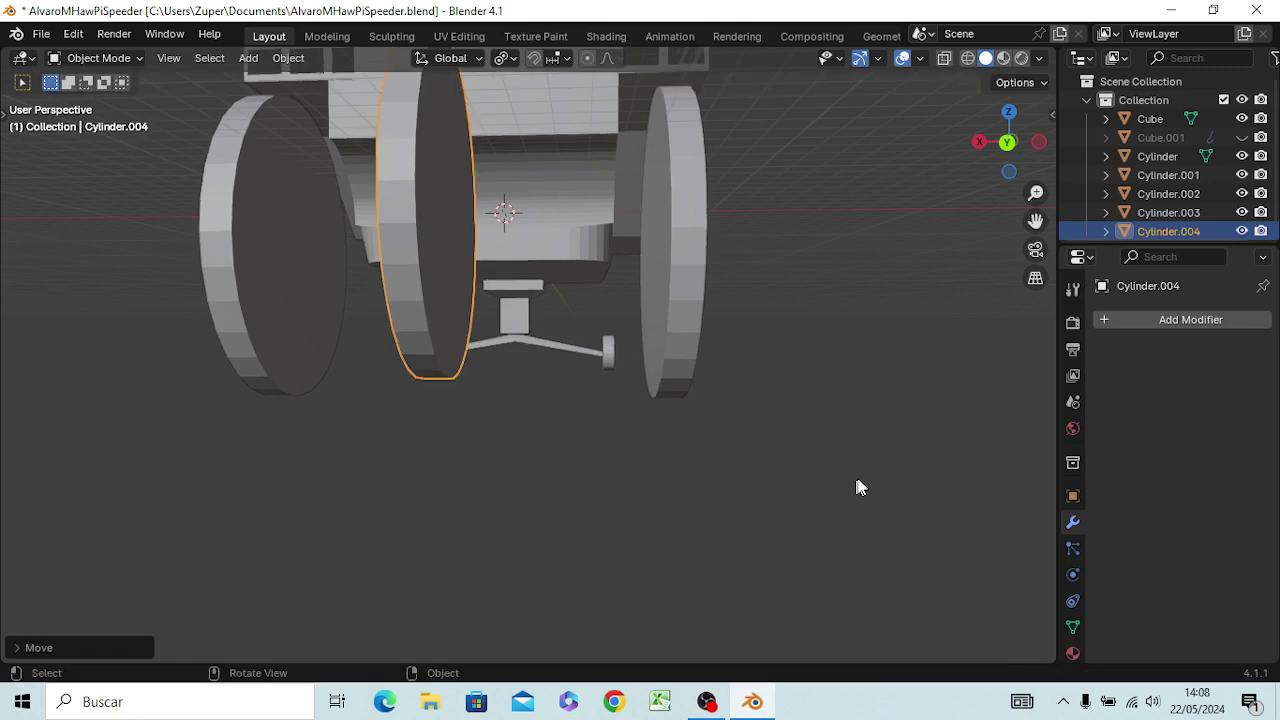
- Move the disc about 8.6 m forward along Y and shrink it to roughly -0.19 scale
middle_click_drag(857, 495, 865, 595)
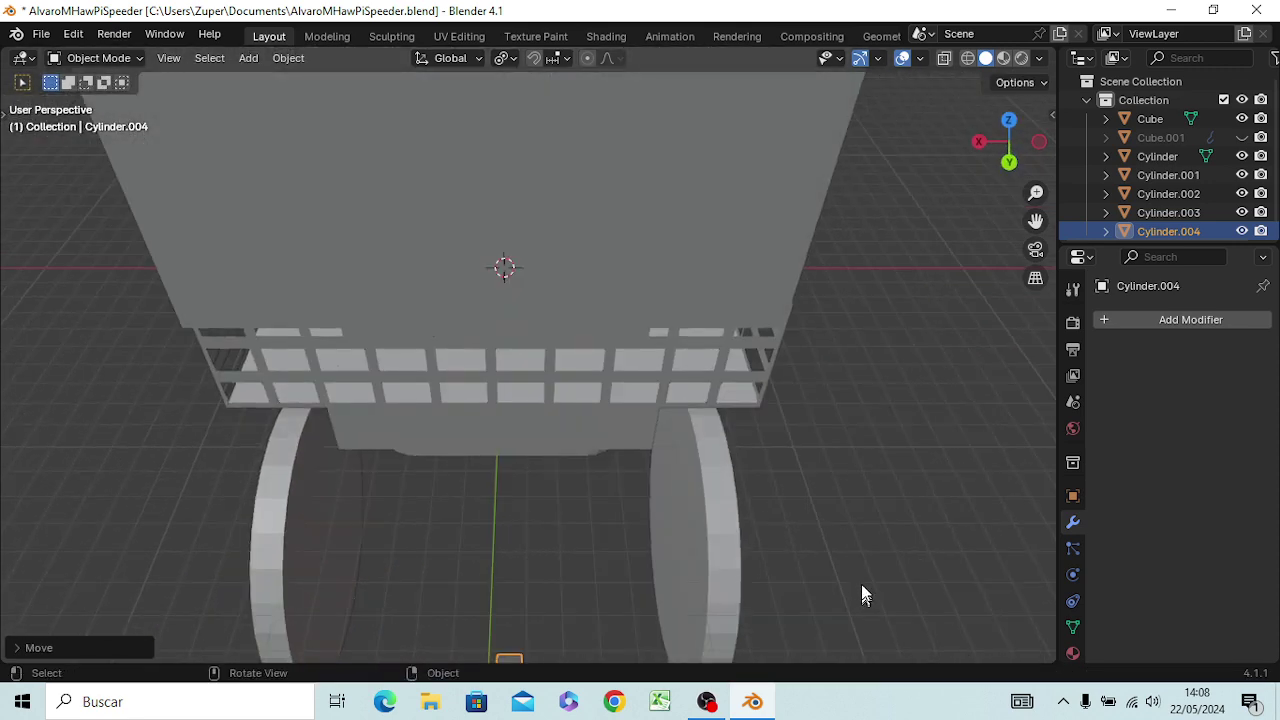
key("g")
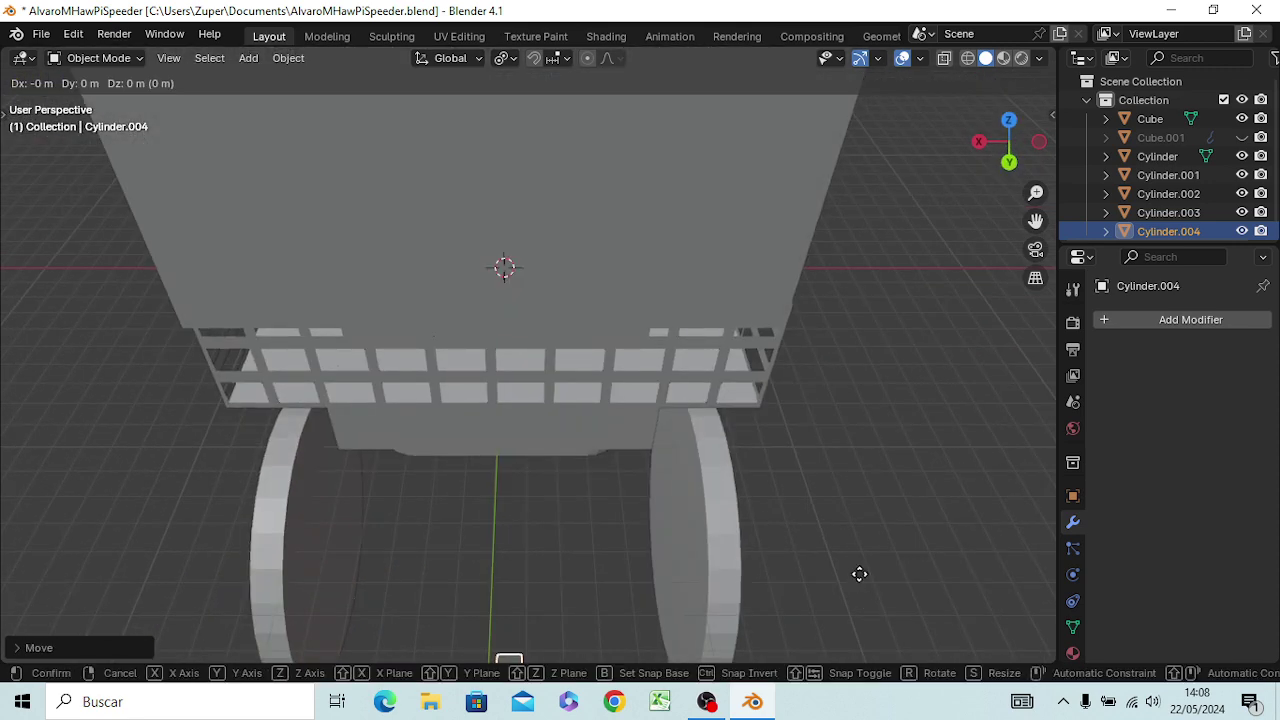
key("y")
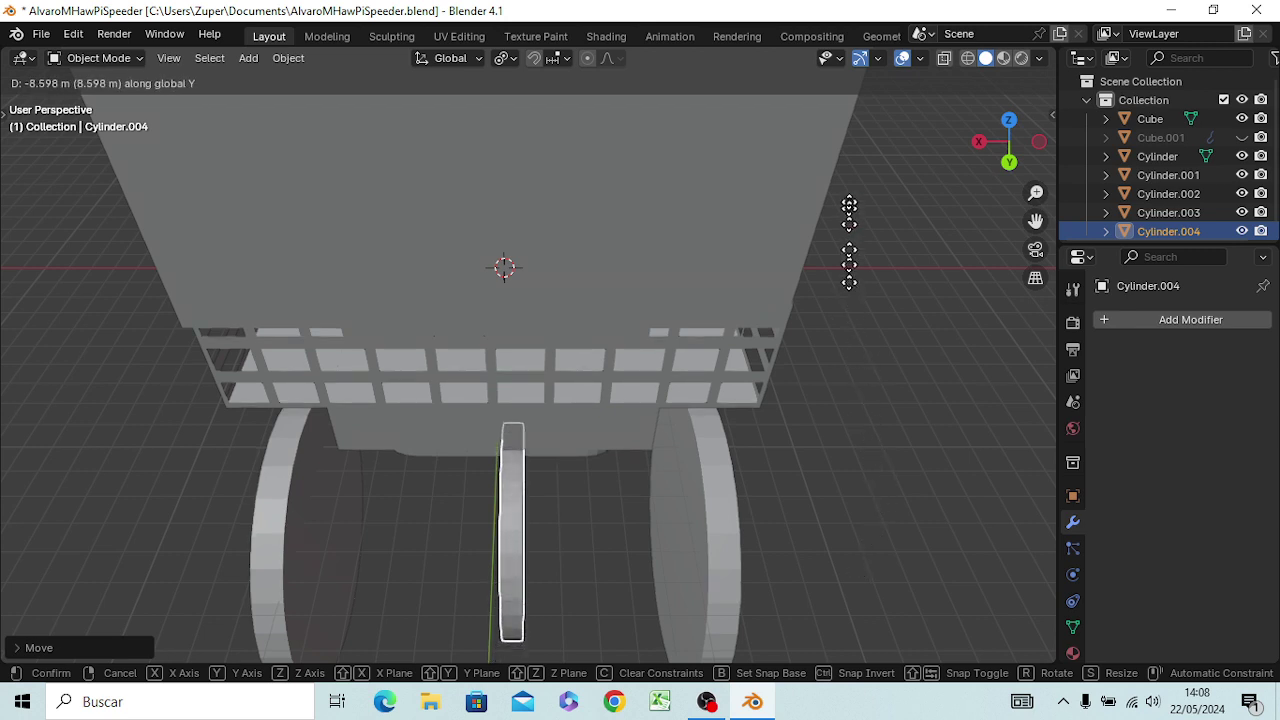
left_click(816, 196)
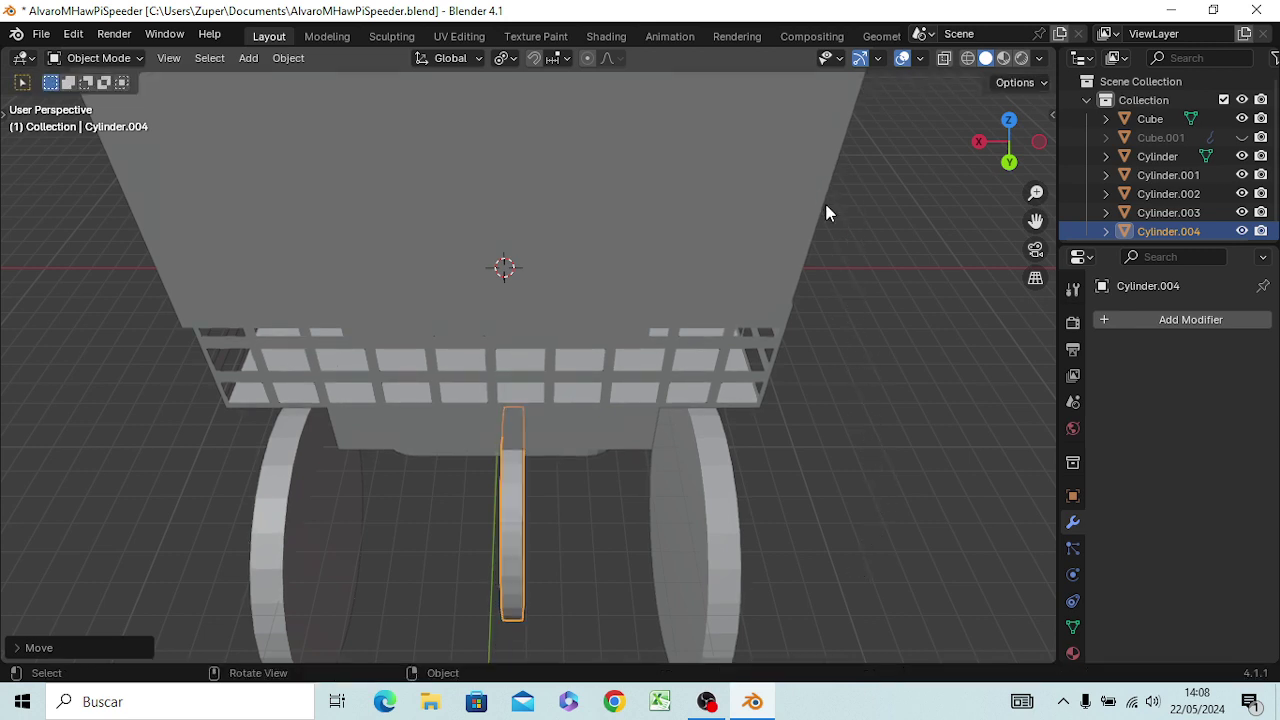
key("s")
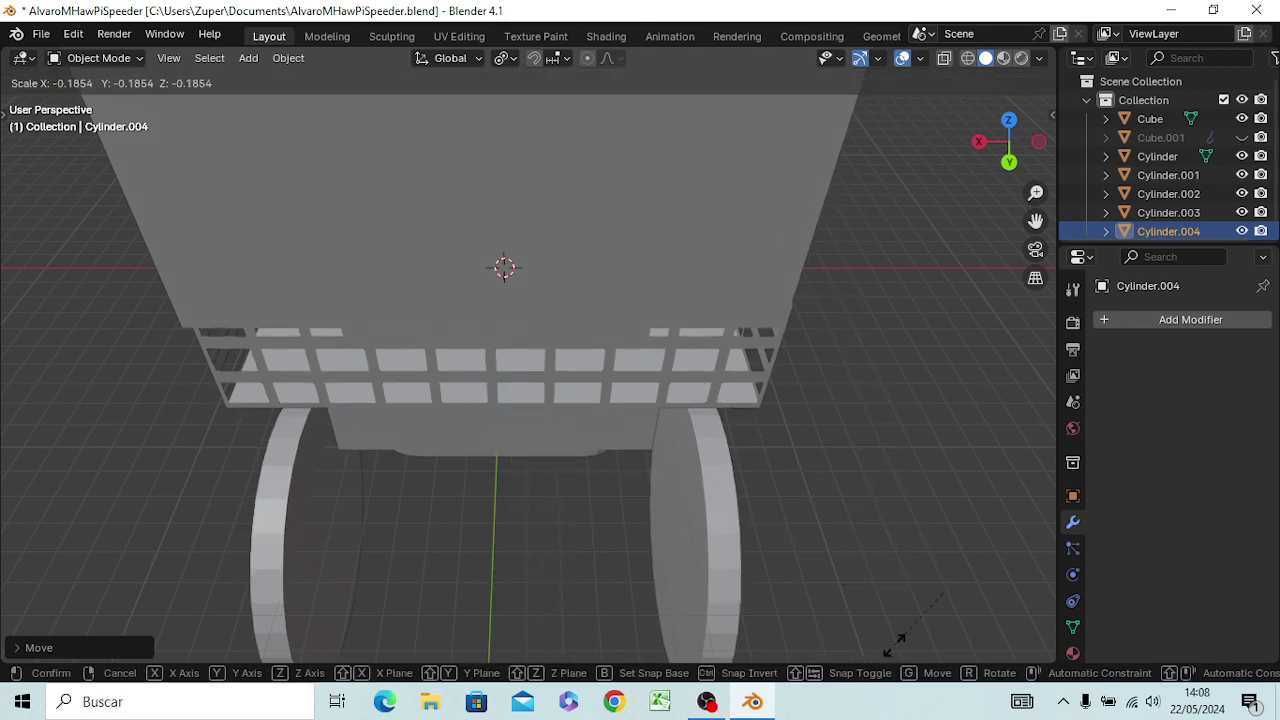
left_click(936, 592)
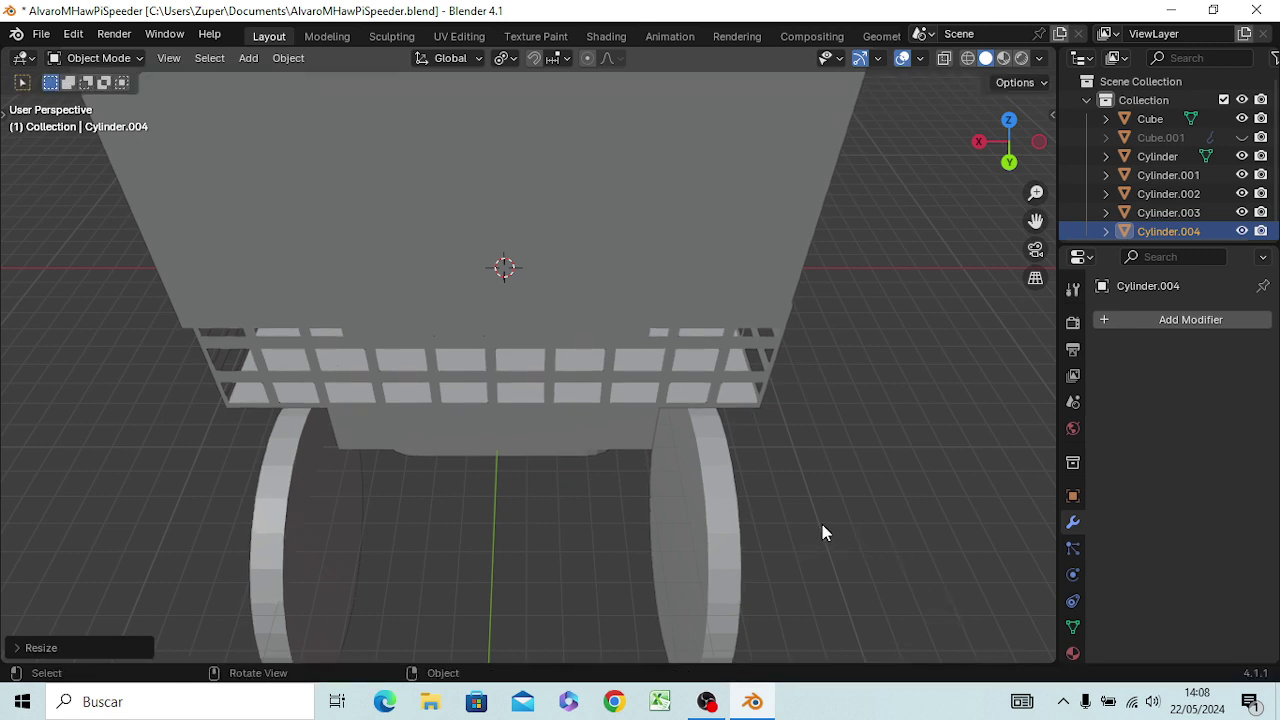
key("KP_7")
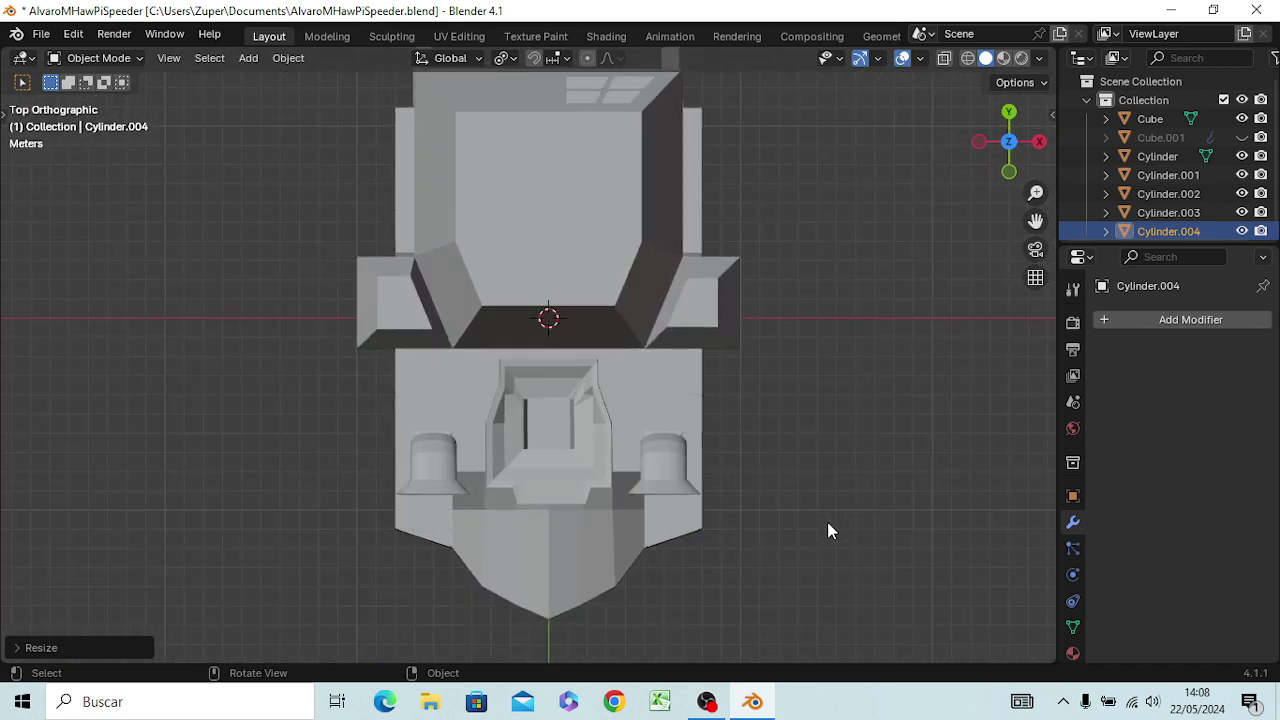
- Zoom in, try enlarging the tiny cylinder, undo, then scale it smaller
scroll(963, 94, "down", 4)
scroll(849, 217, "down", 3)
scroll(746, 306, "down", 3)
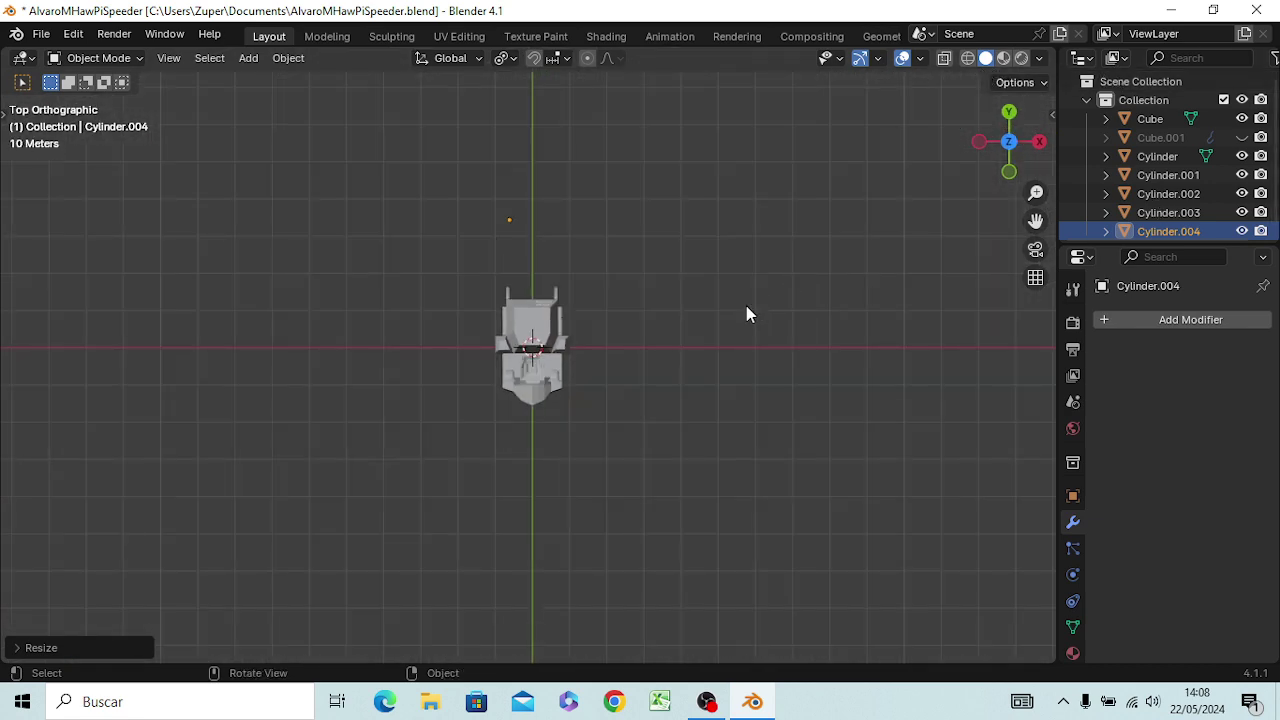
key("s")
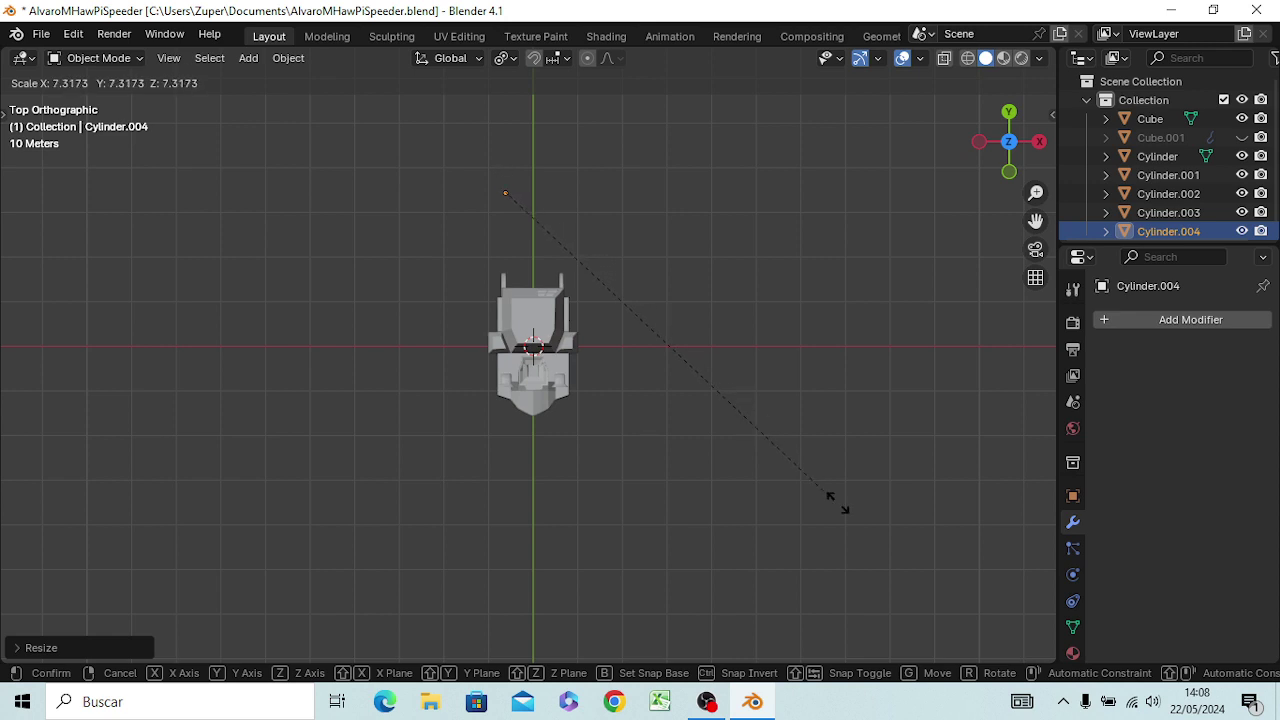
left_click(788, 430)
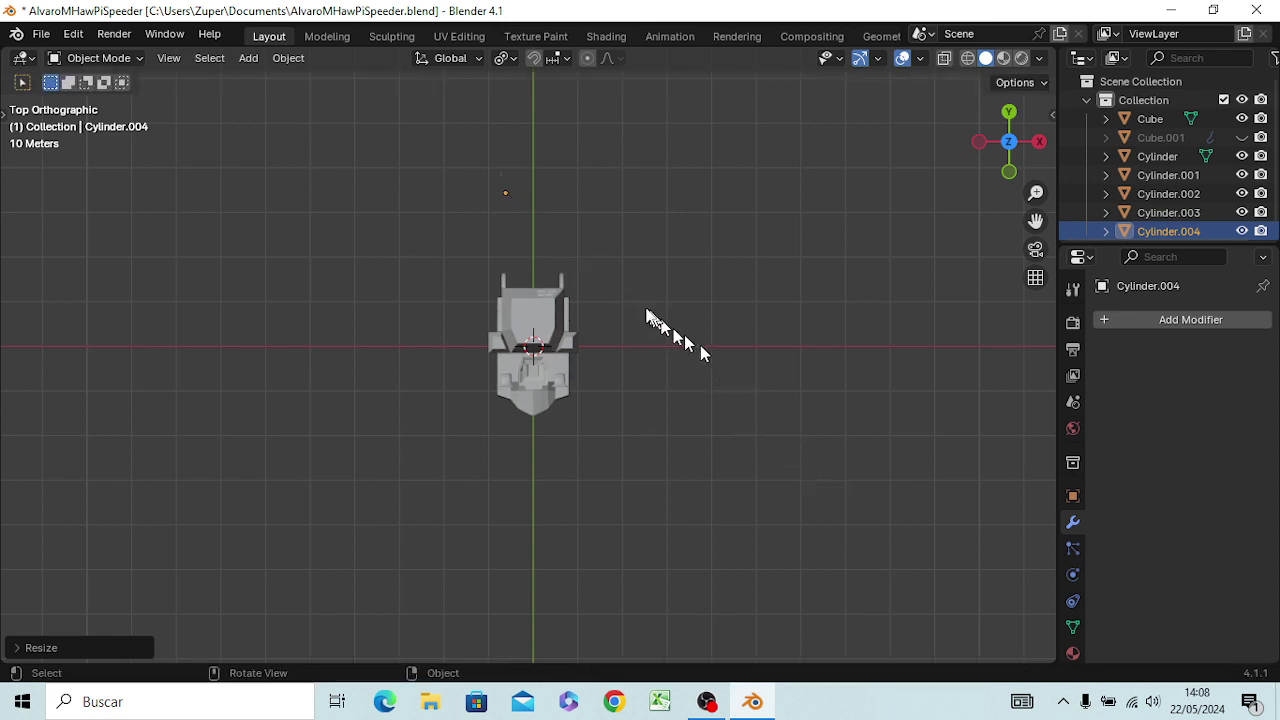
left_click(566, 235)
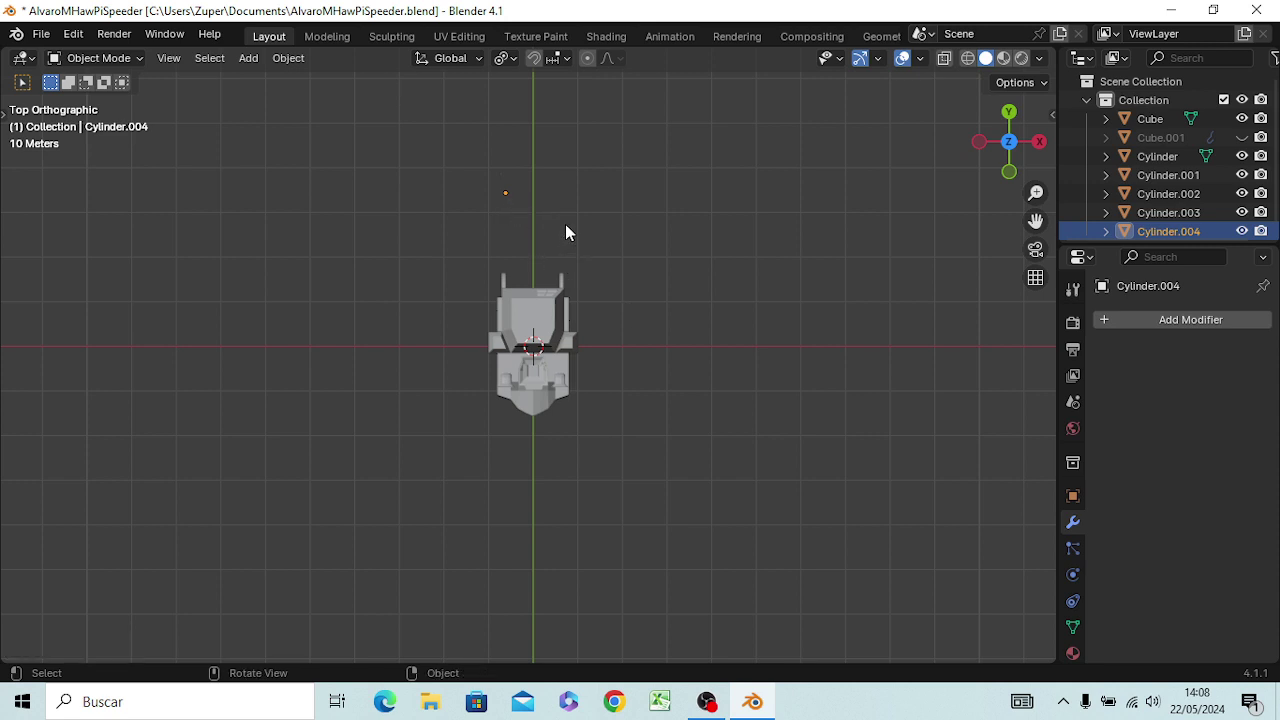
key("ctrl+z")
key("s")
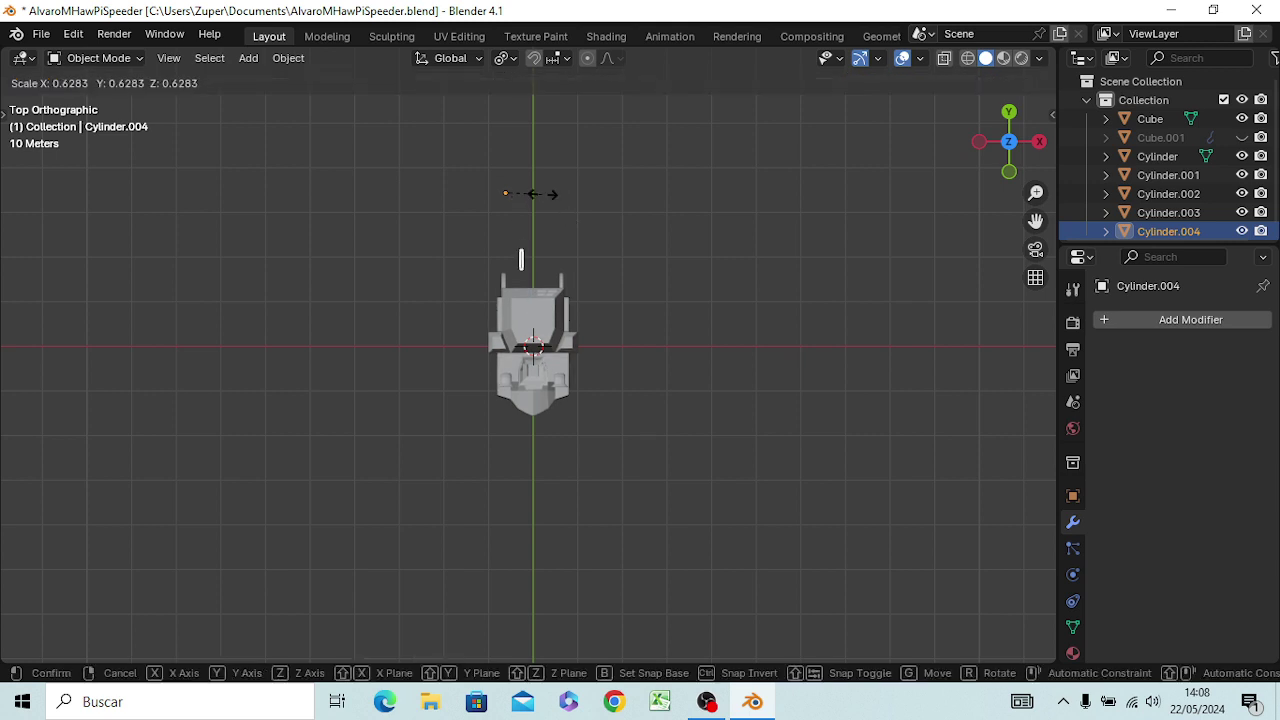
left_click(514, 195)
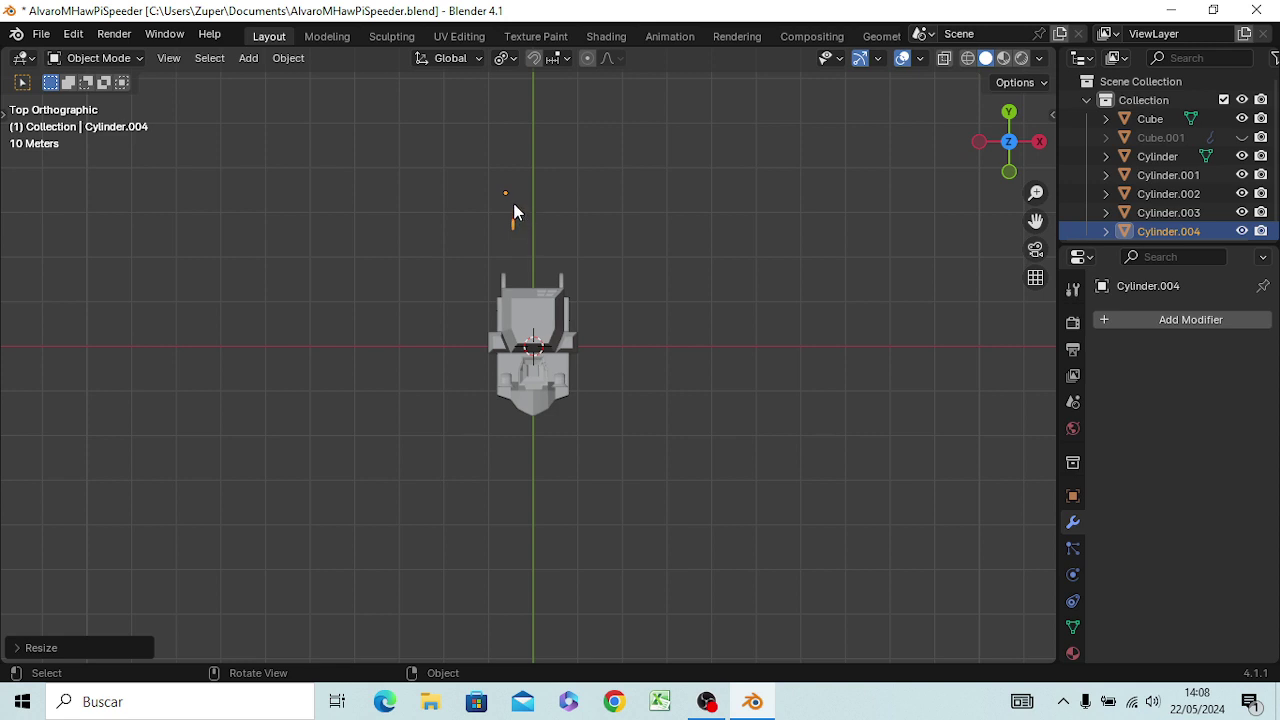
- Stretch Cylinder.004 about 64 times along X into a long bar and start moving it
key("s")
key("x")
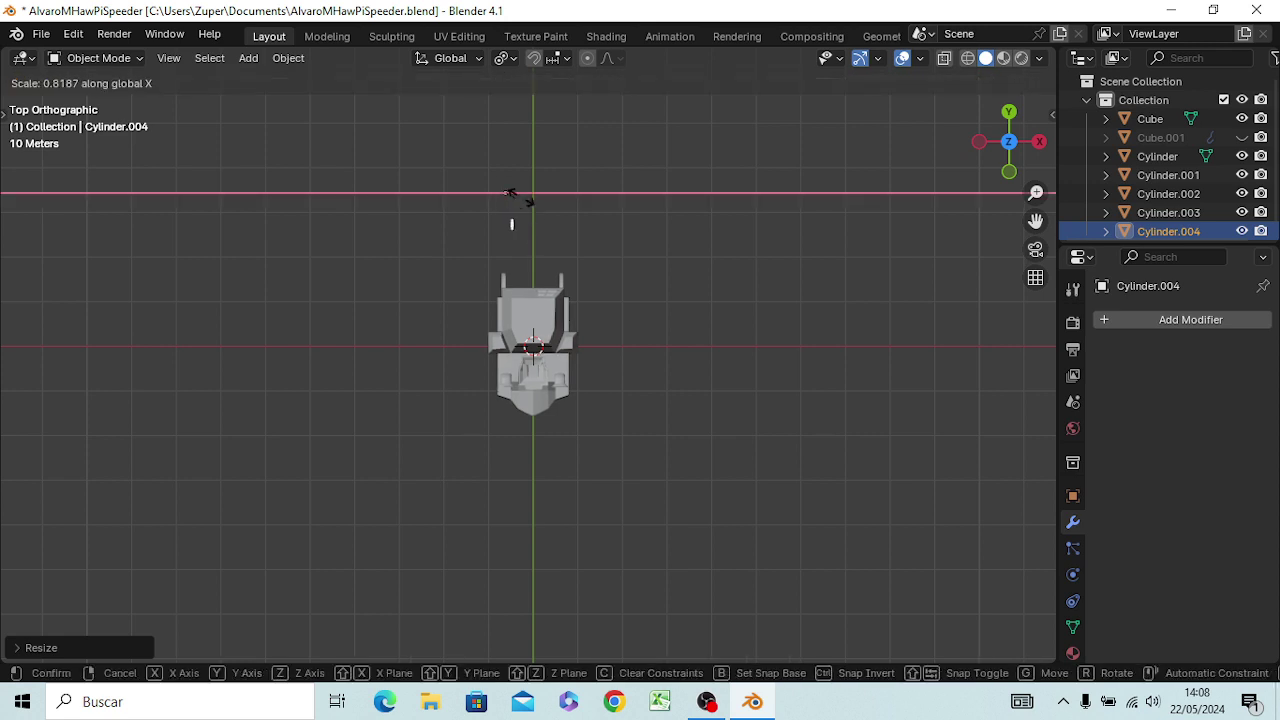
left_click(339, 229)
left_click(867, 270)
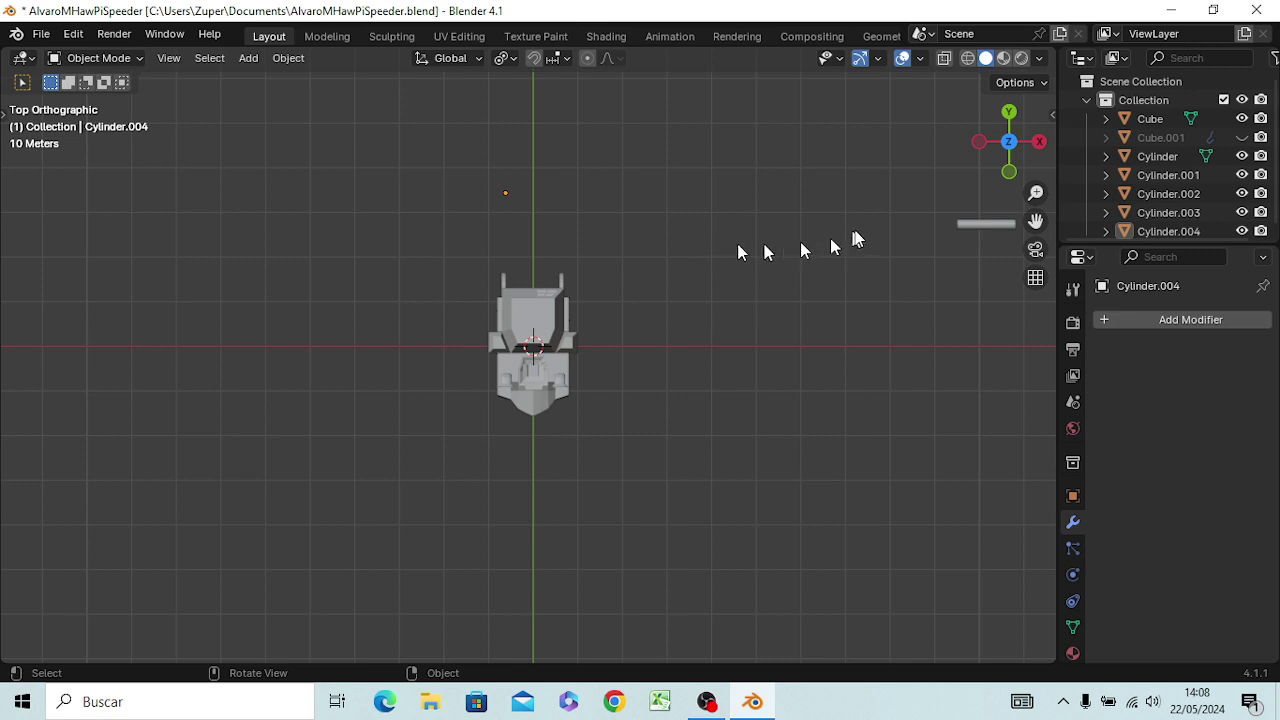
left_click(986, 226)
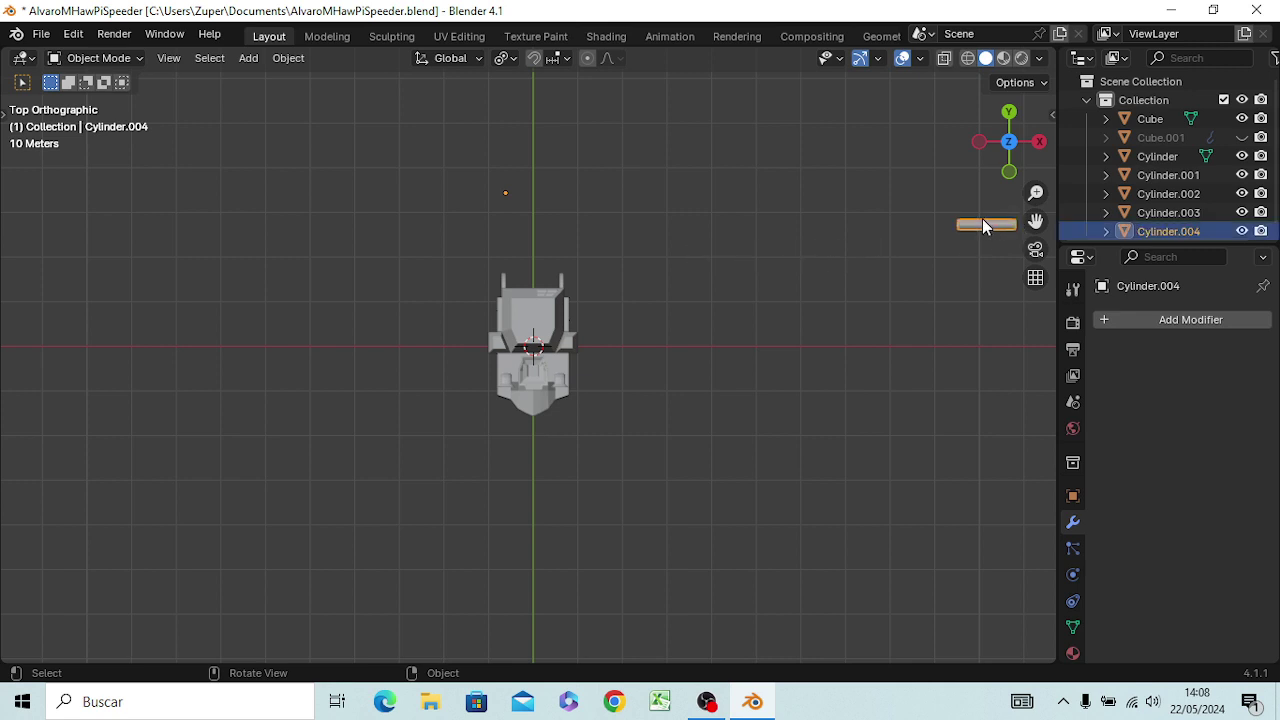
key("g")
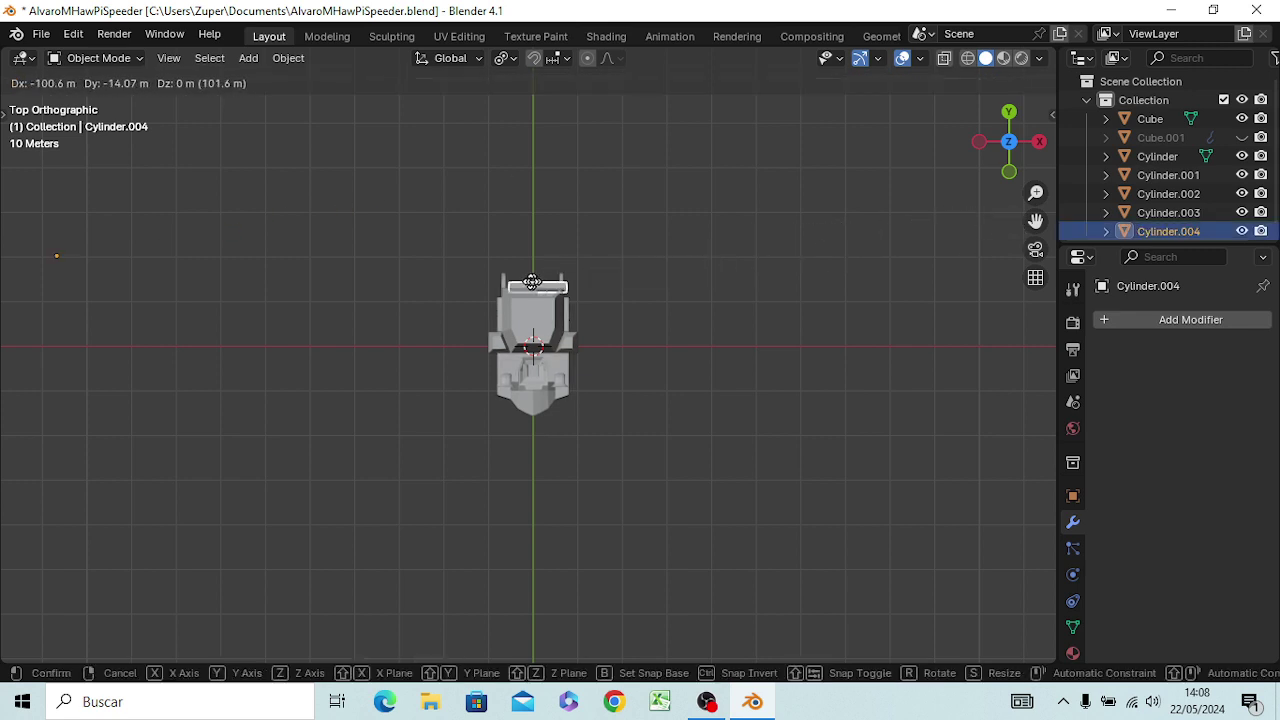
- Place the bar, shift it along X, and lower it about 17.45 m on Z to wheel level
left_click(529, 285)
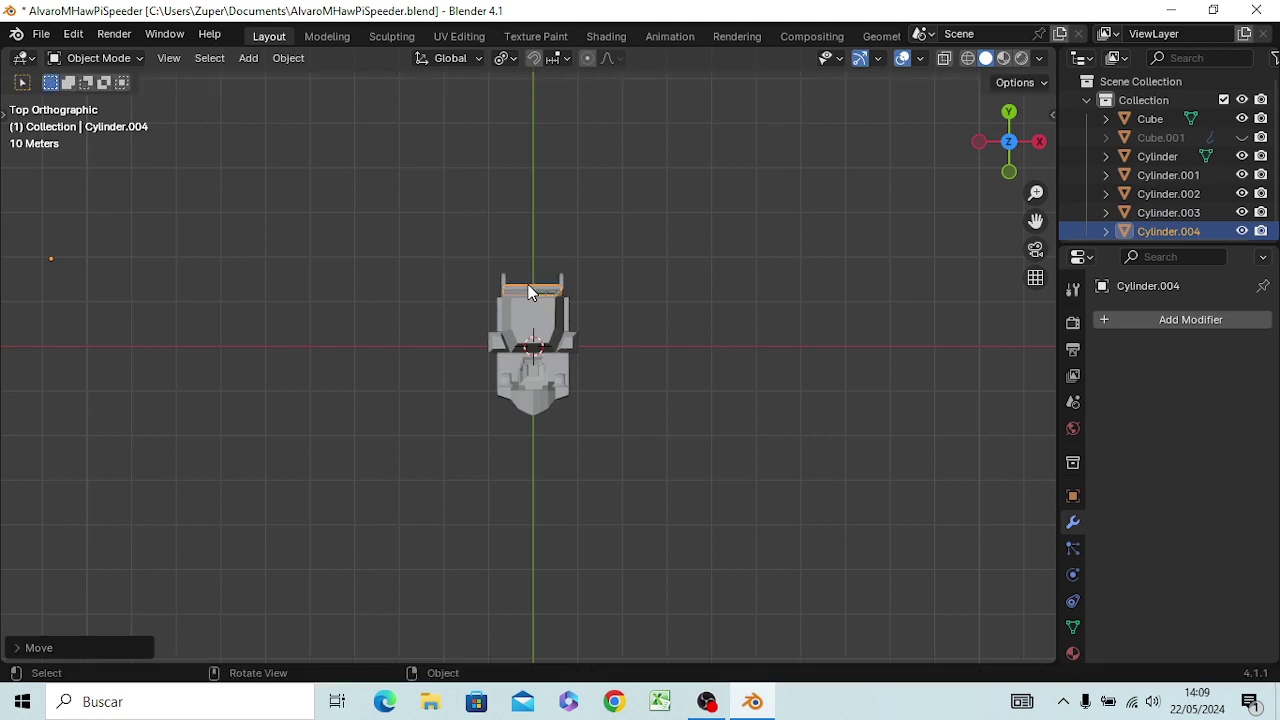
mouse_move(571, 277)
middle_mouse_down()
mouse_move(197, 235)
mouse_move(231, 666)
middle_mouse_up()
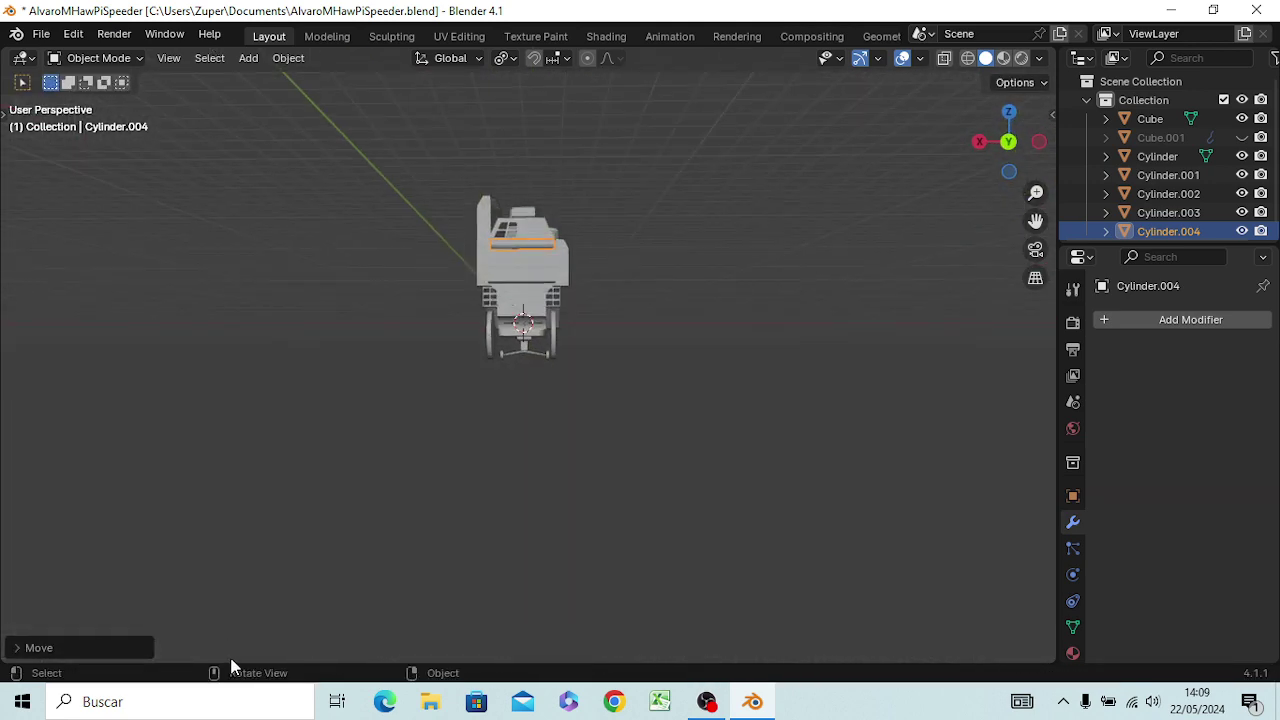
key("g")
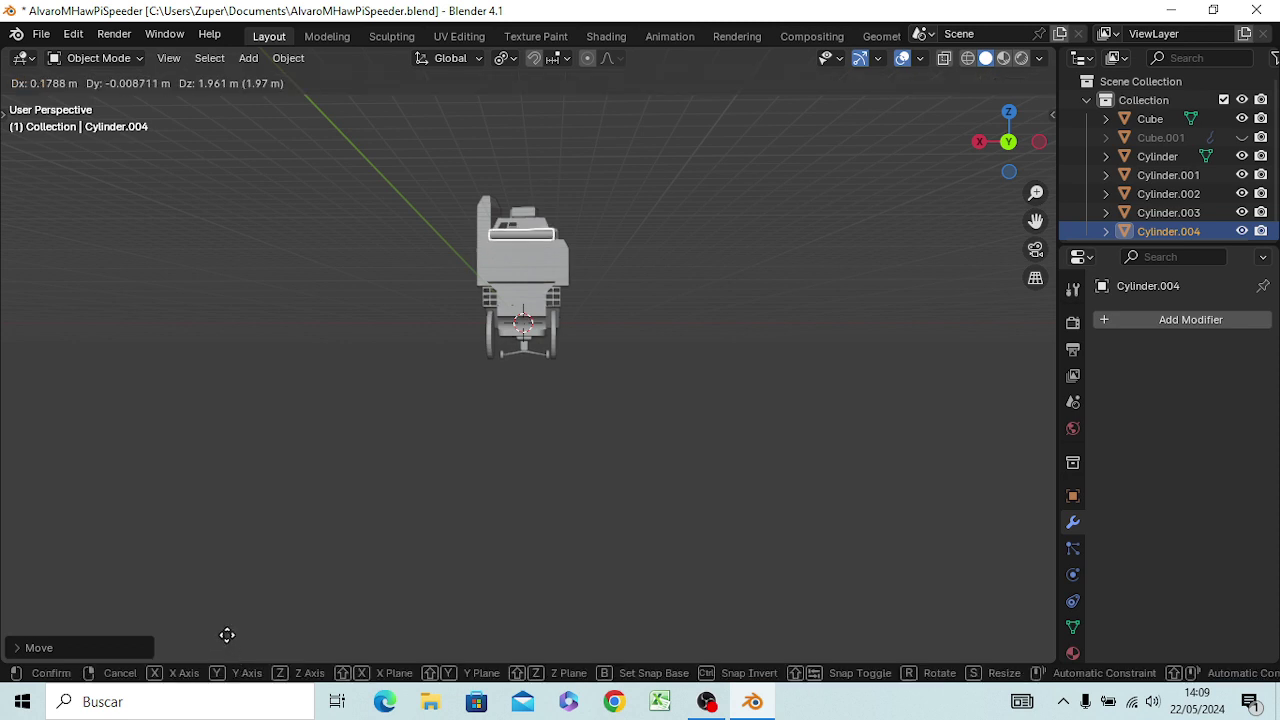
key("x")
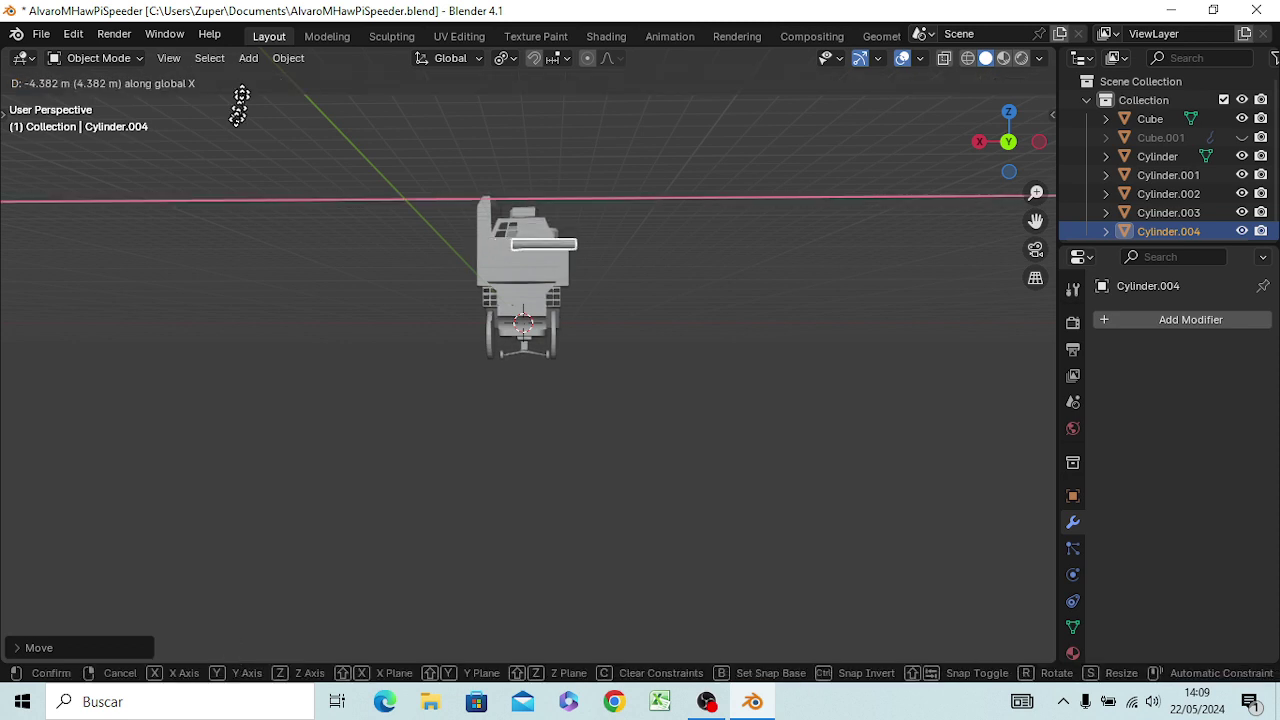
left_click(230, 100)
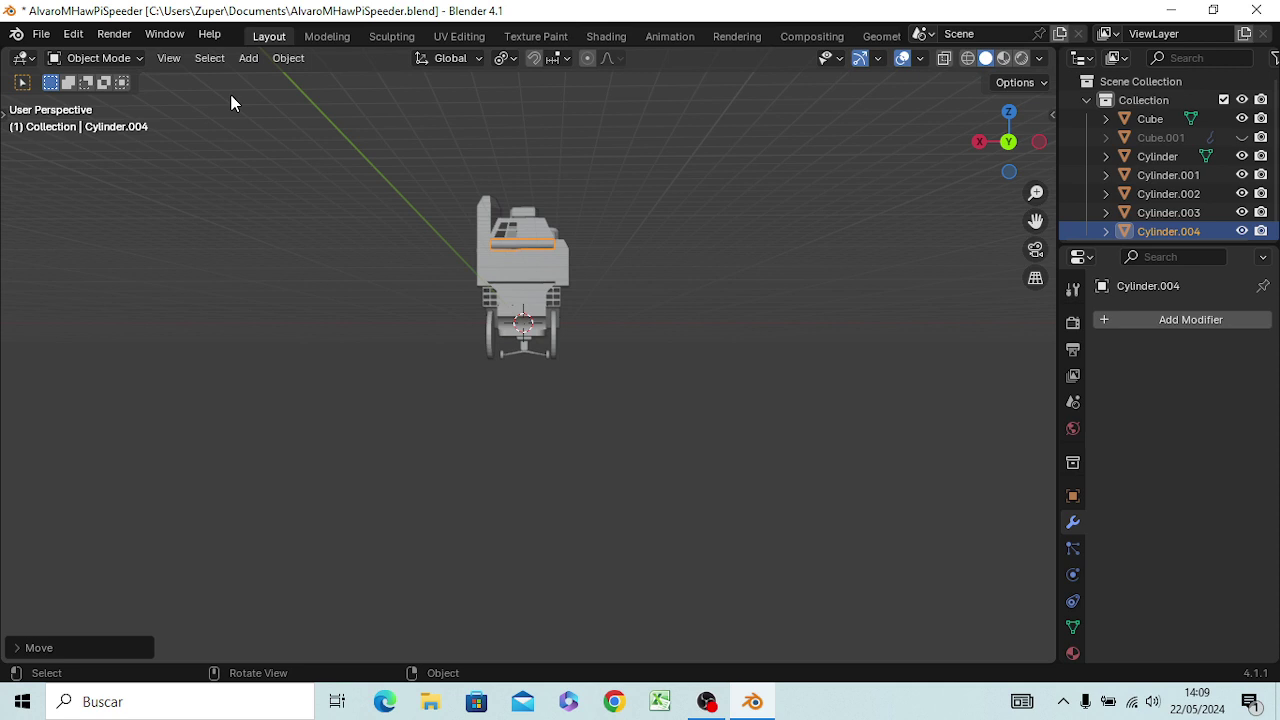
key("g")
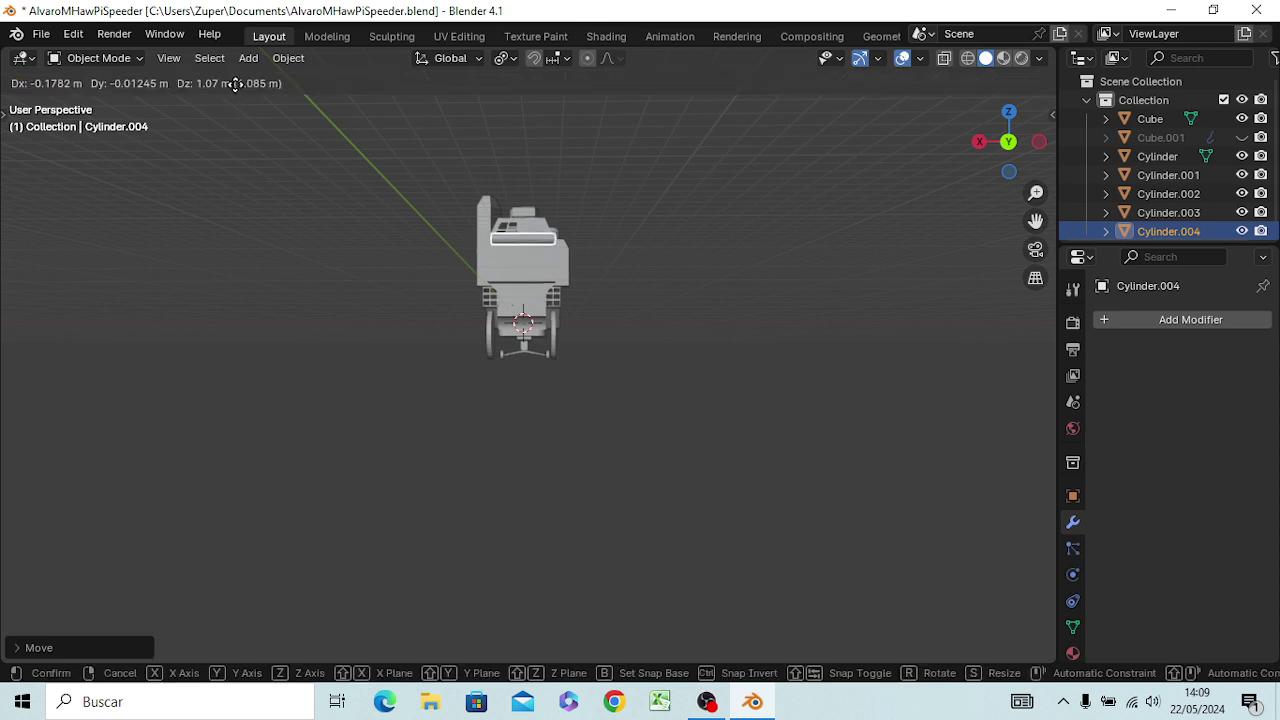
key("z")
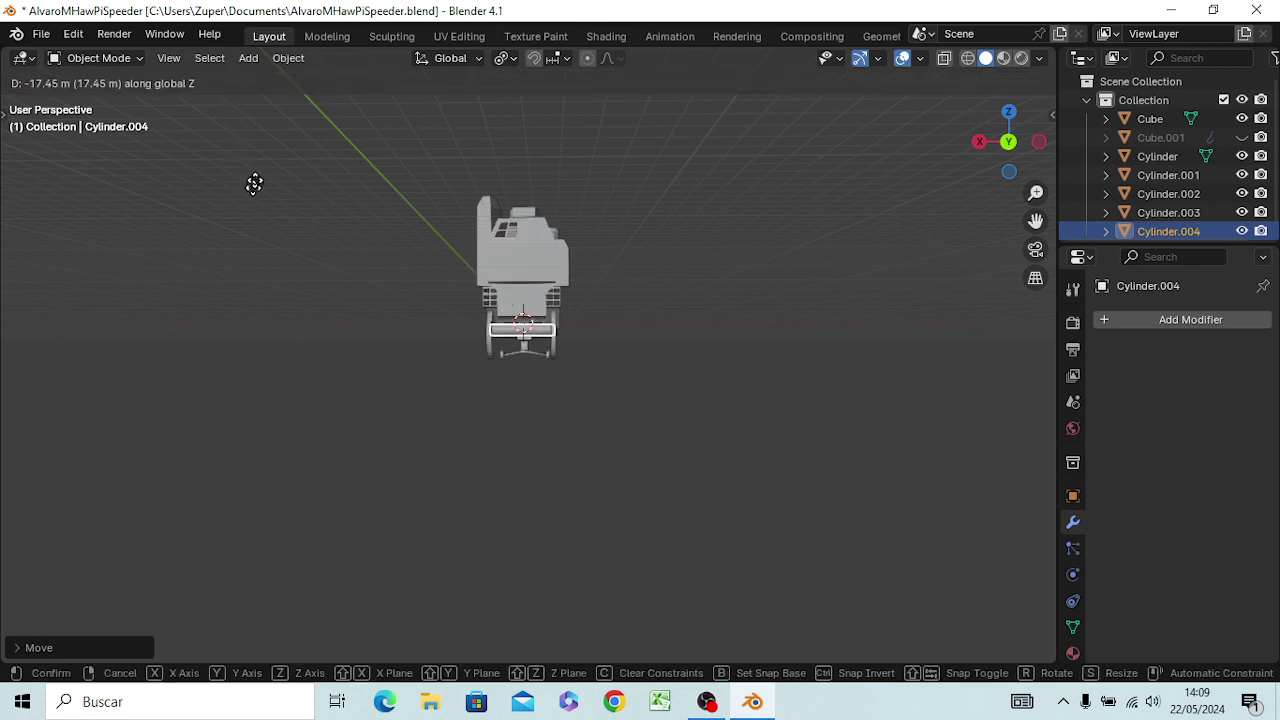
left_click(259, 192)
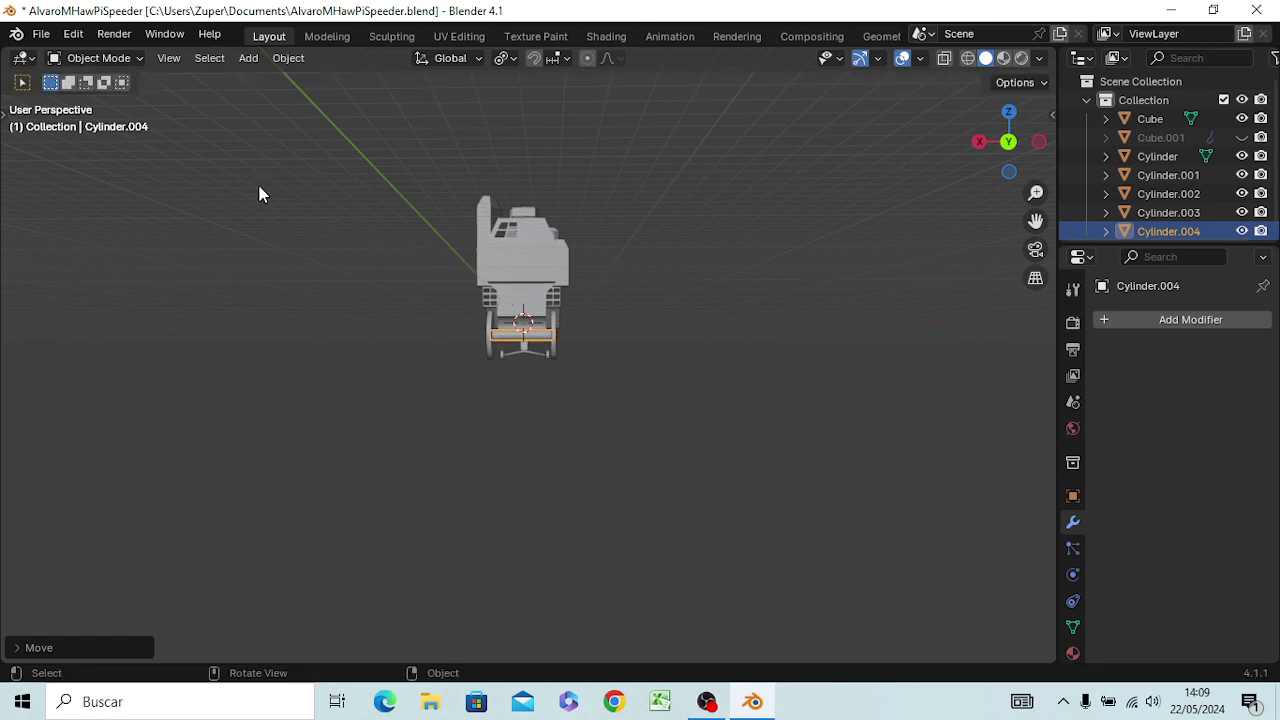
- Inspect the rear axle in orthographic side, back and right views, zoomed in
key("KP_5")
key("KP_6")
key("KP_6")
key("KP_6")
key("KP_3")
key("ctrl+KP_3")
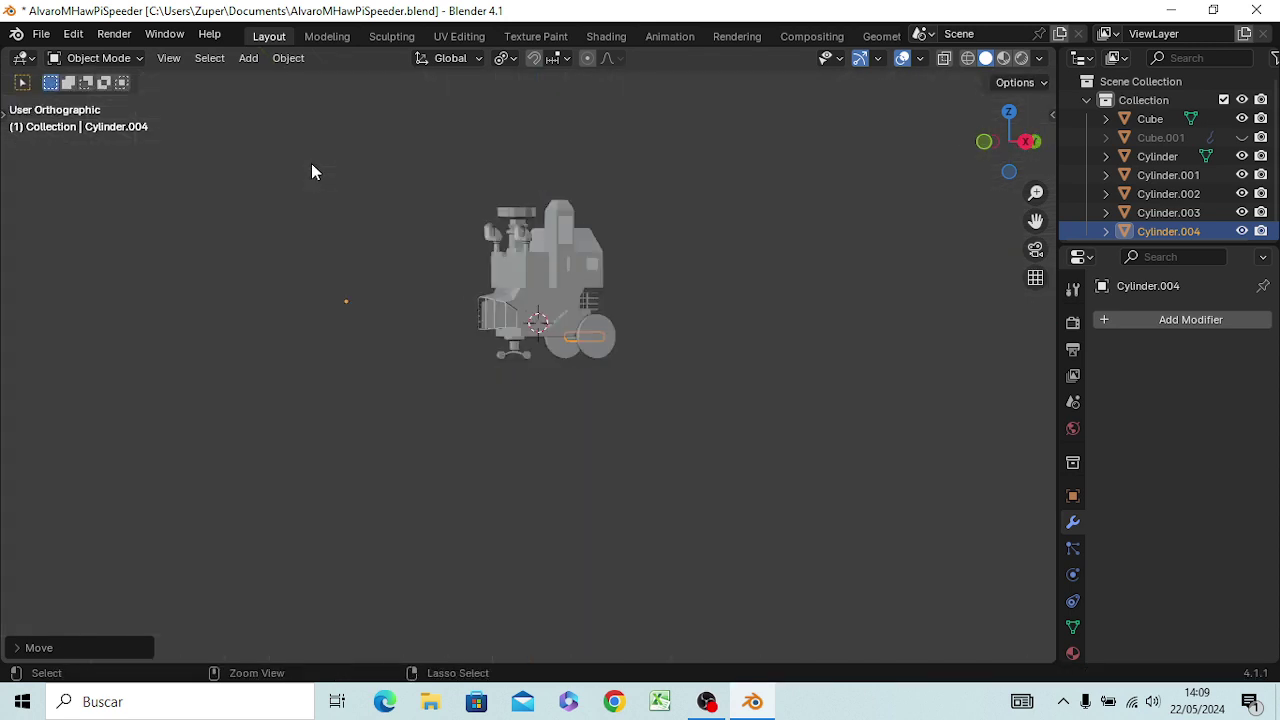
key("ctrl")
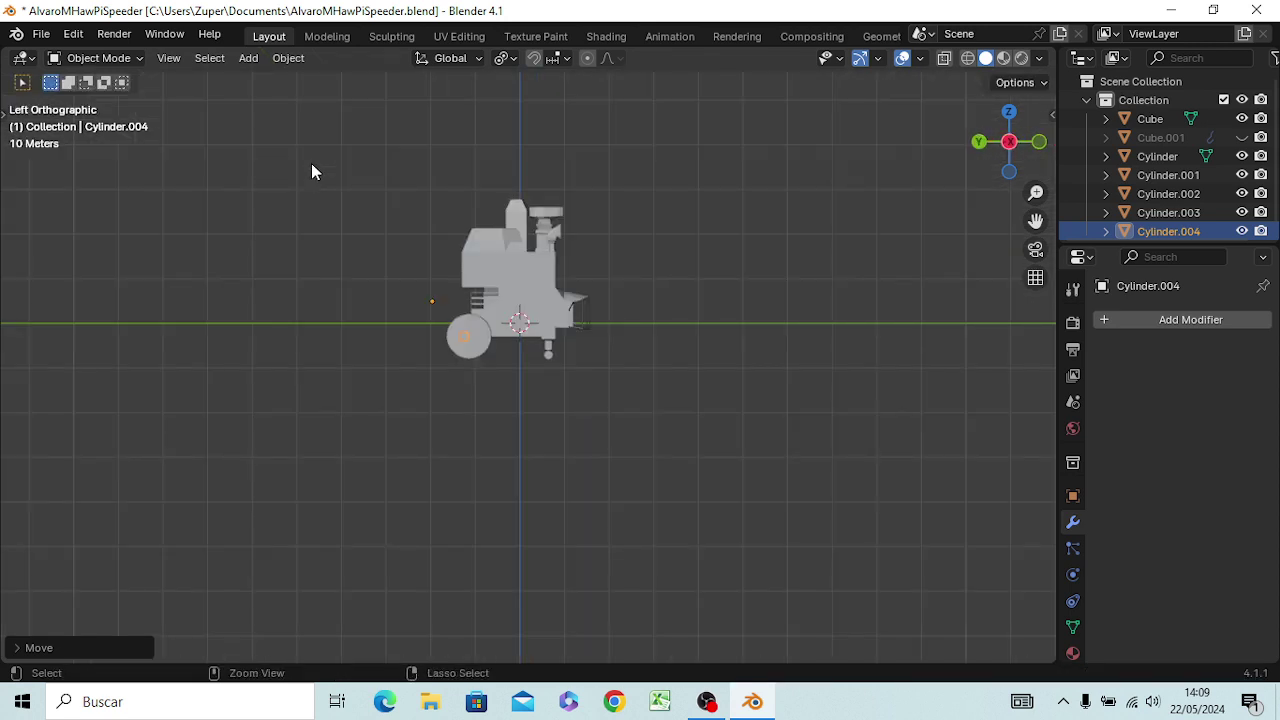
key("ctrl+KP_1")
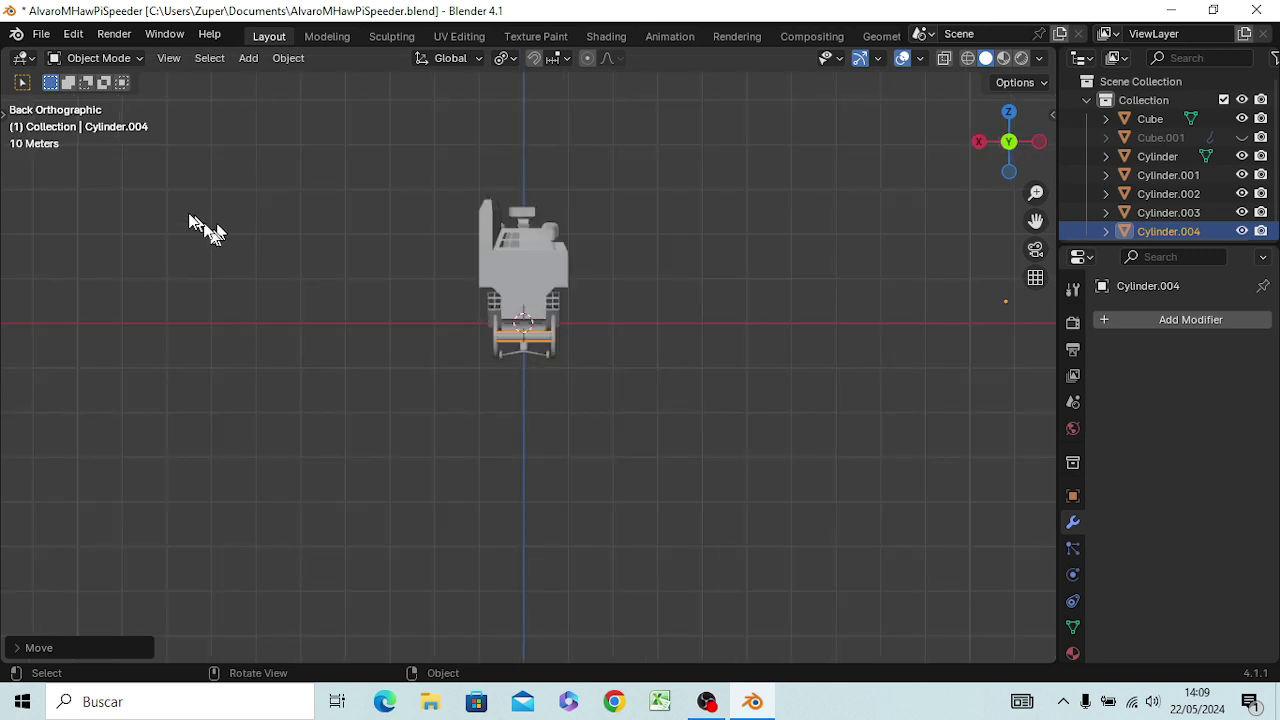
scroll(560, 463, "up", 4)
scroll(554, 420, "up", 1)
scroll(557, 399, "up", 2)
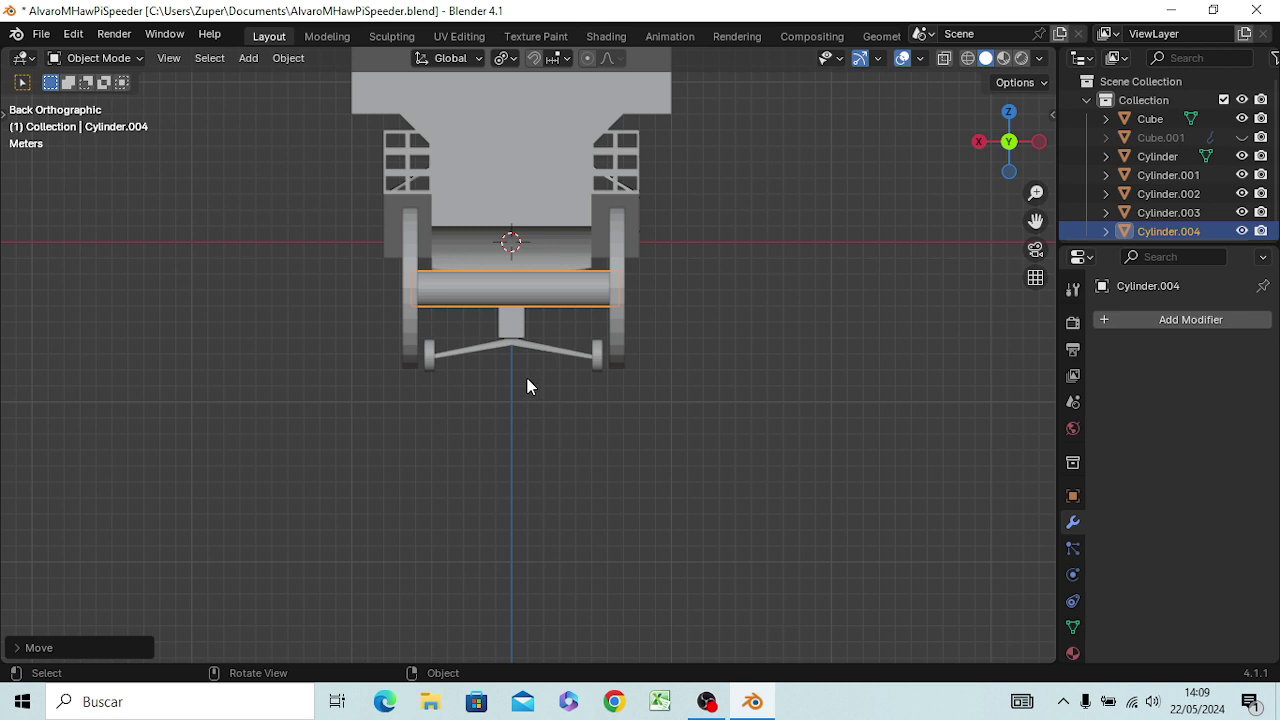
key("KP_3")
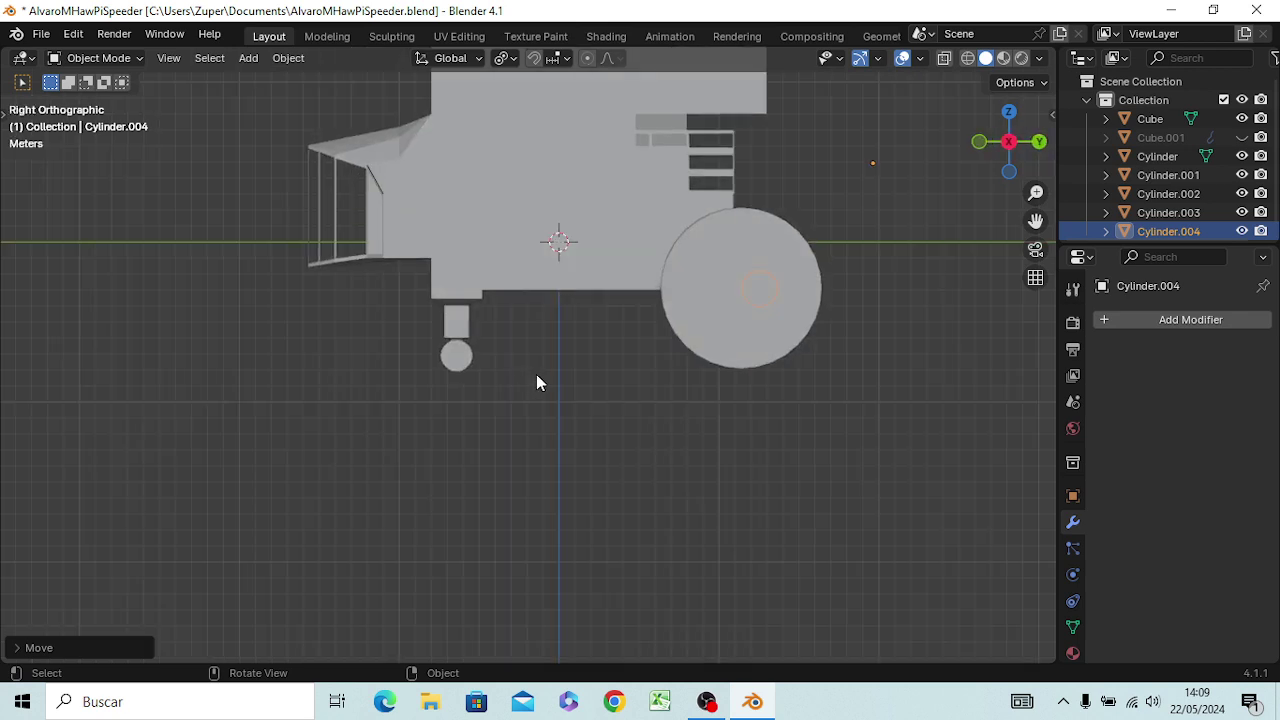
- Switch to Wireframe and slide the axle about 1 m along Y into the rear wheel hubs
key("z")
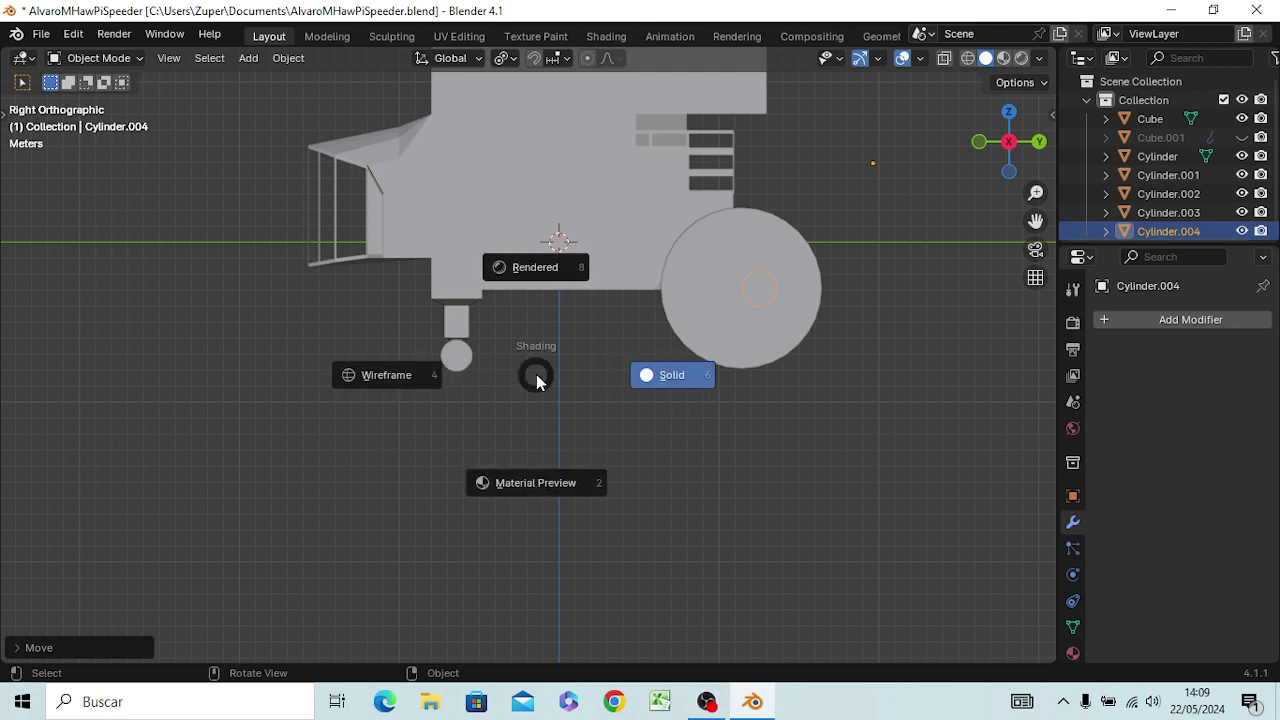
left_click(419, 374)
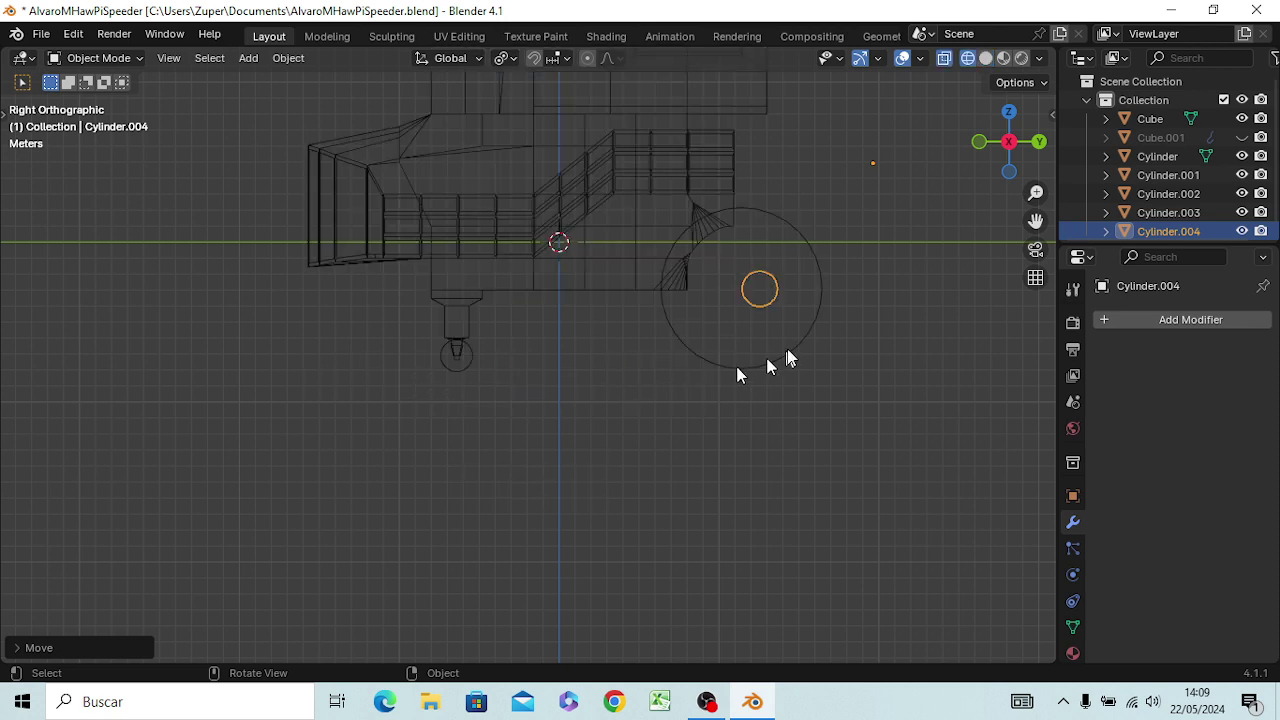
key("g")
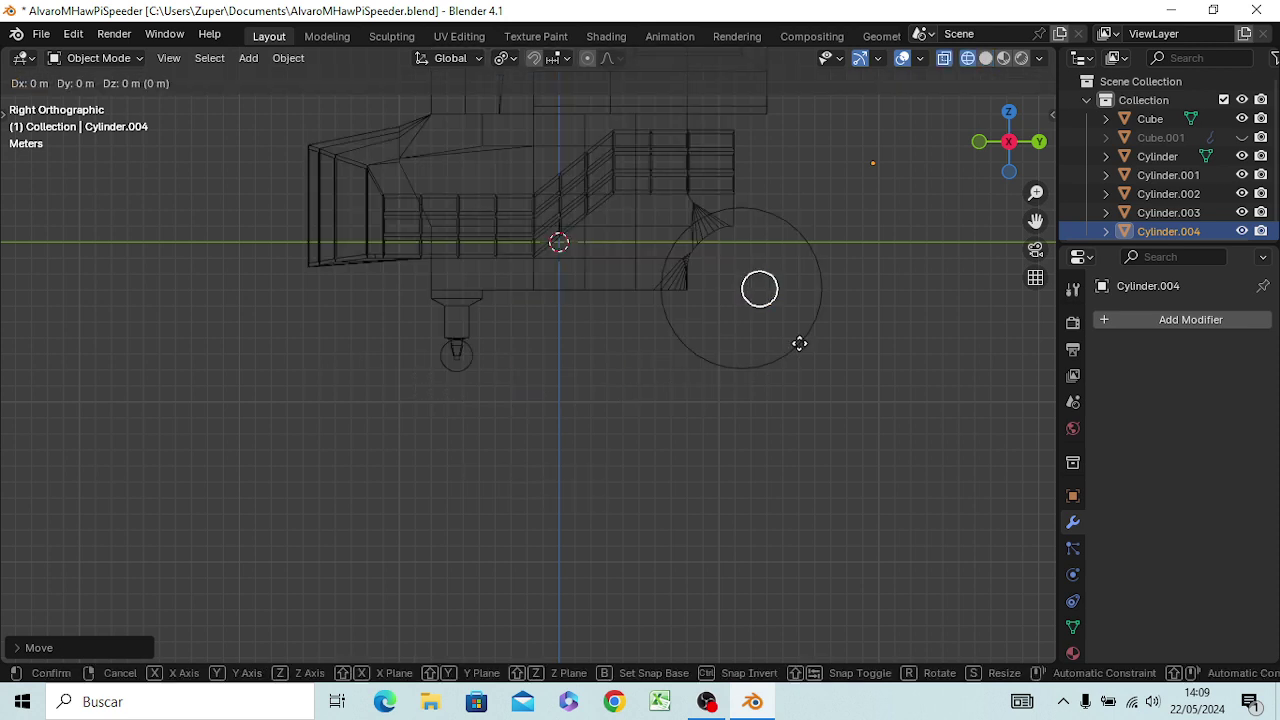
key("y")
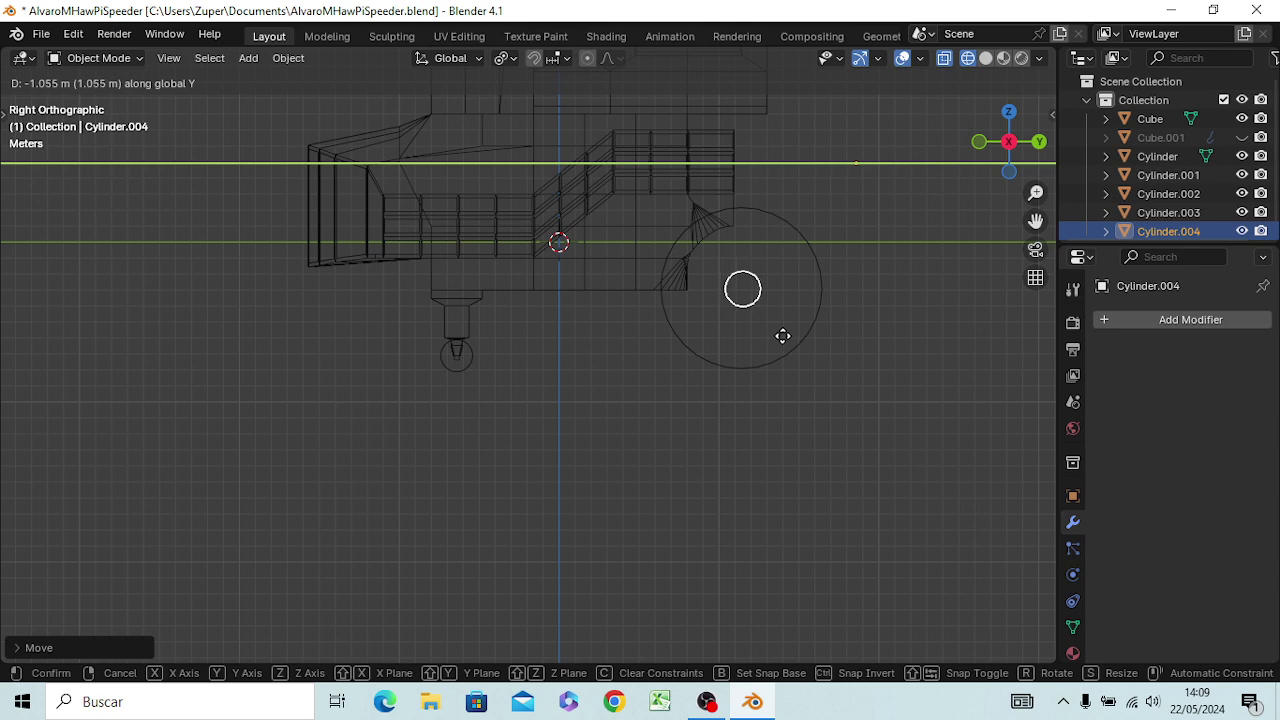
left_click(784, 340)
middle_click_drag(868, 404, 656, 470)
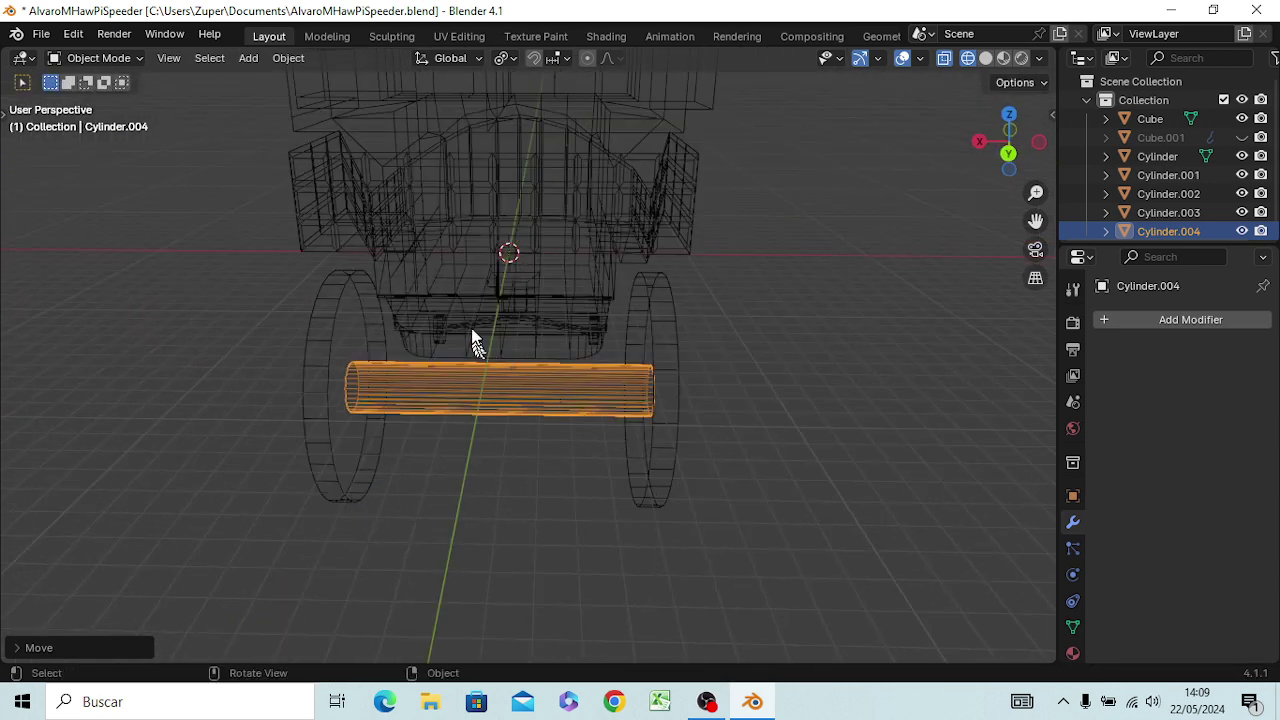
left_click(479, 347)
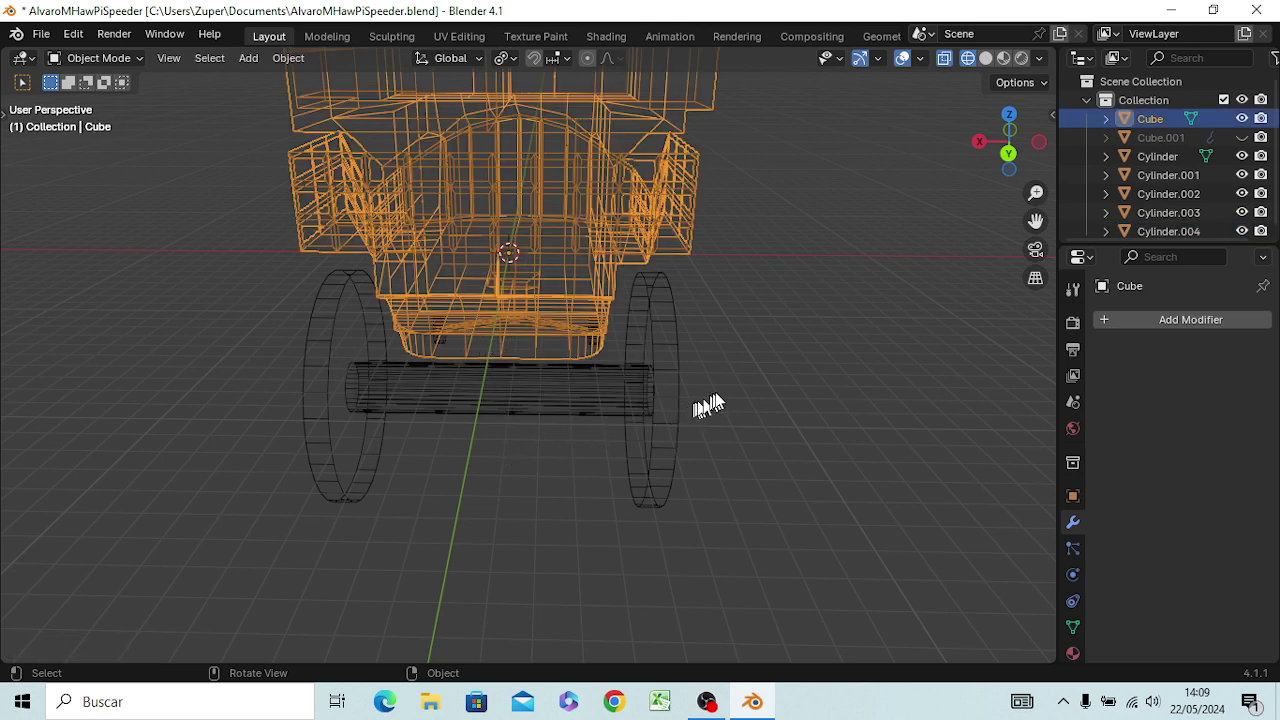
left_click(800, 379)
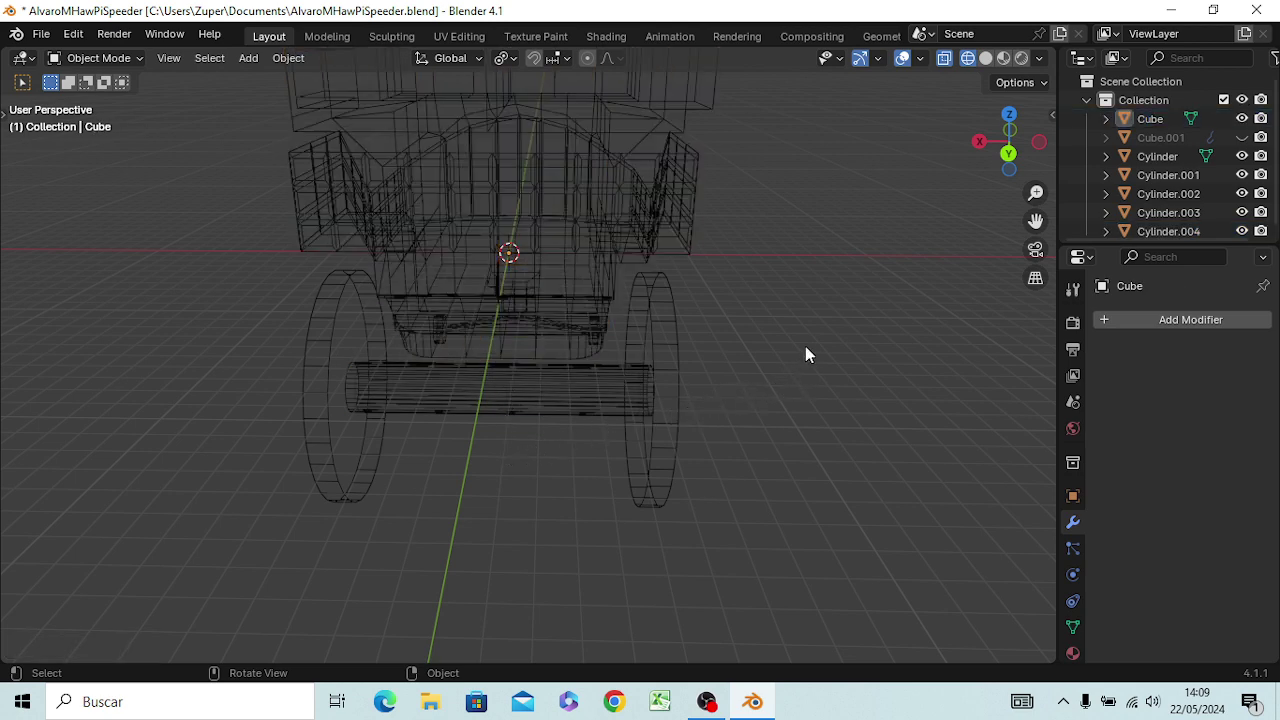
- Return to Solid shading and put the Cube speeder body into Edit Mode
key("z")
left_click(918, 347)
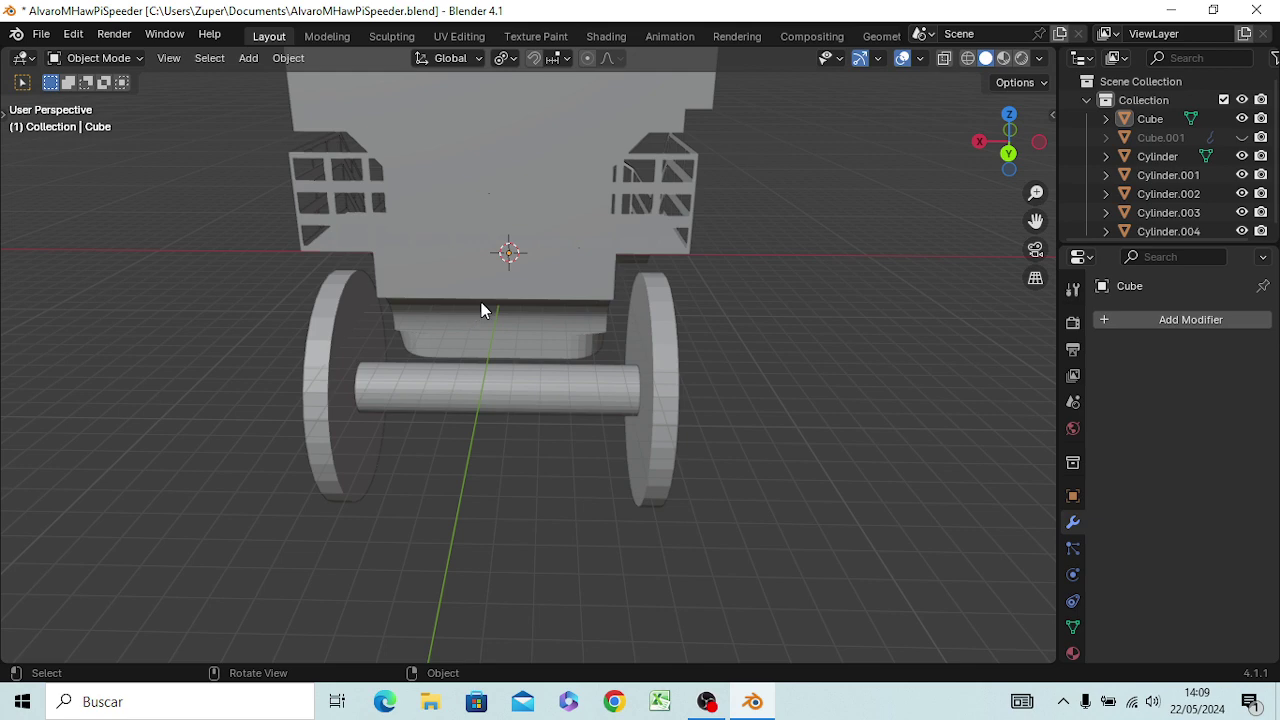
mouse_move(481, 302)
middle_mouse_down()
mouse_move(460, 304)
mouse_move(482, 290)
middle_mouse_up()
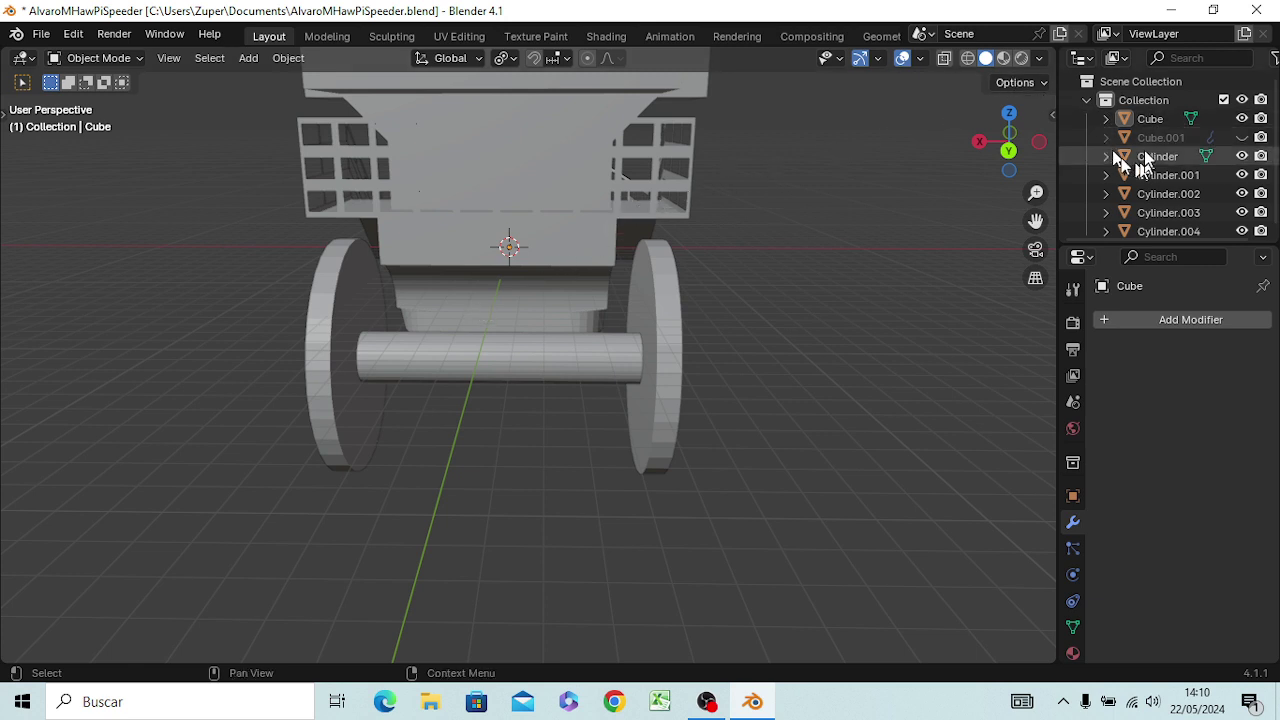
left_click(1143, 119)
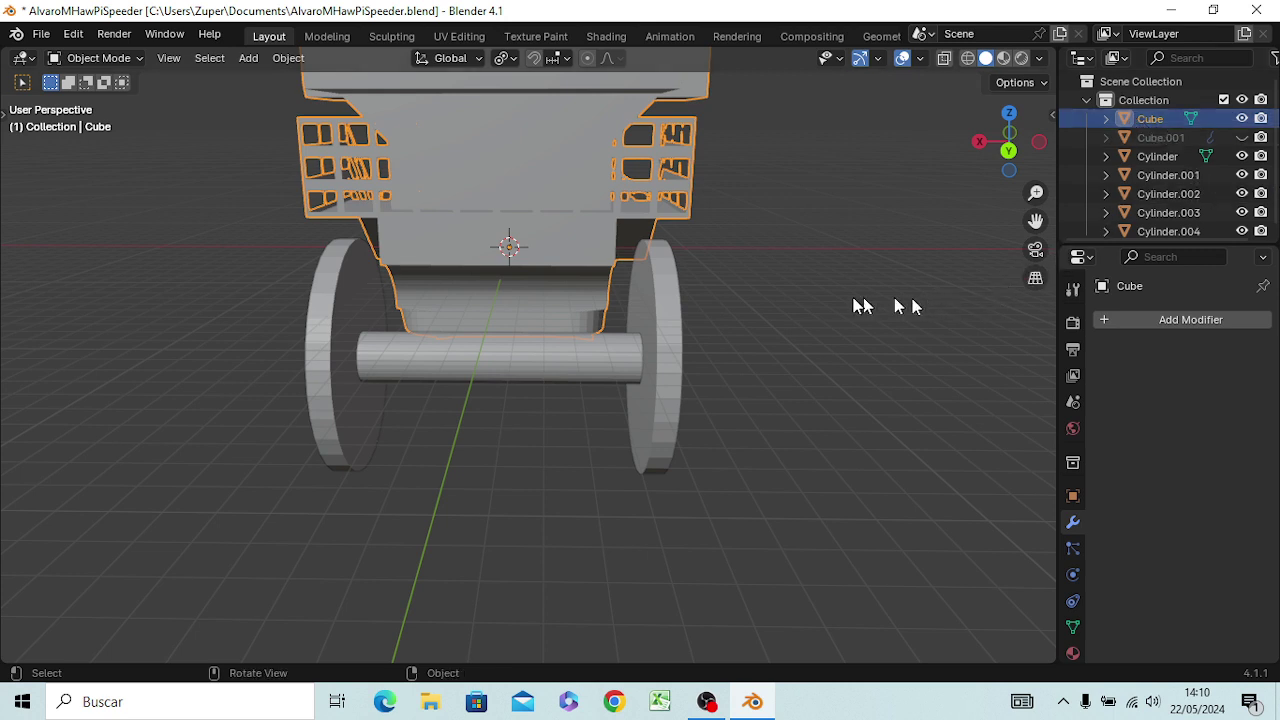
key("Tab")
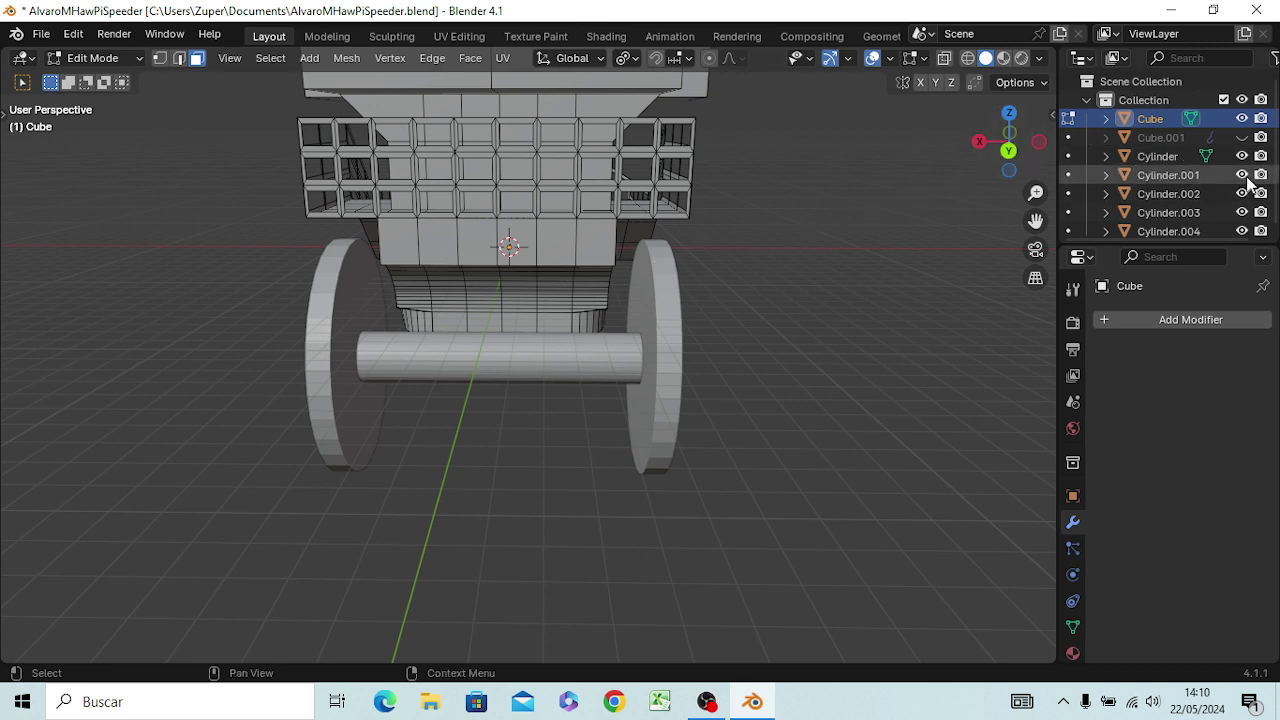
- Hide Cylinder.001 through Cylinder.004 and orbit to view the hull from below
left_click(1242, 175)
left_click(1242, 193)
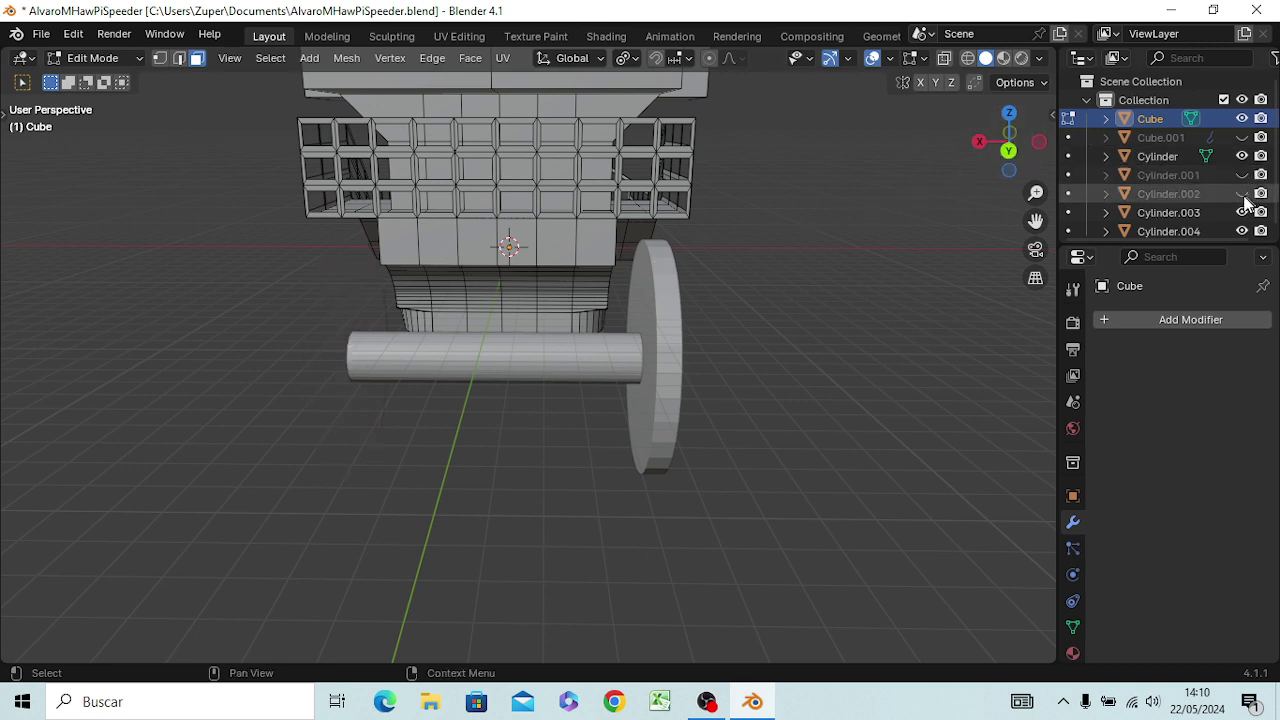
left_click(1242, 212)
left_click(1242, 231)
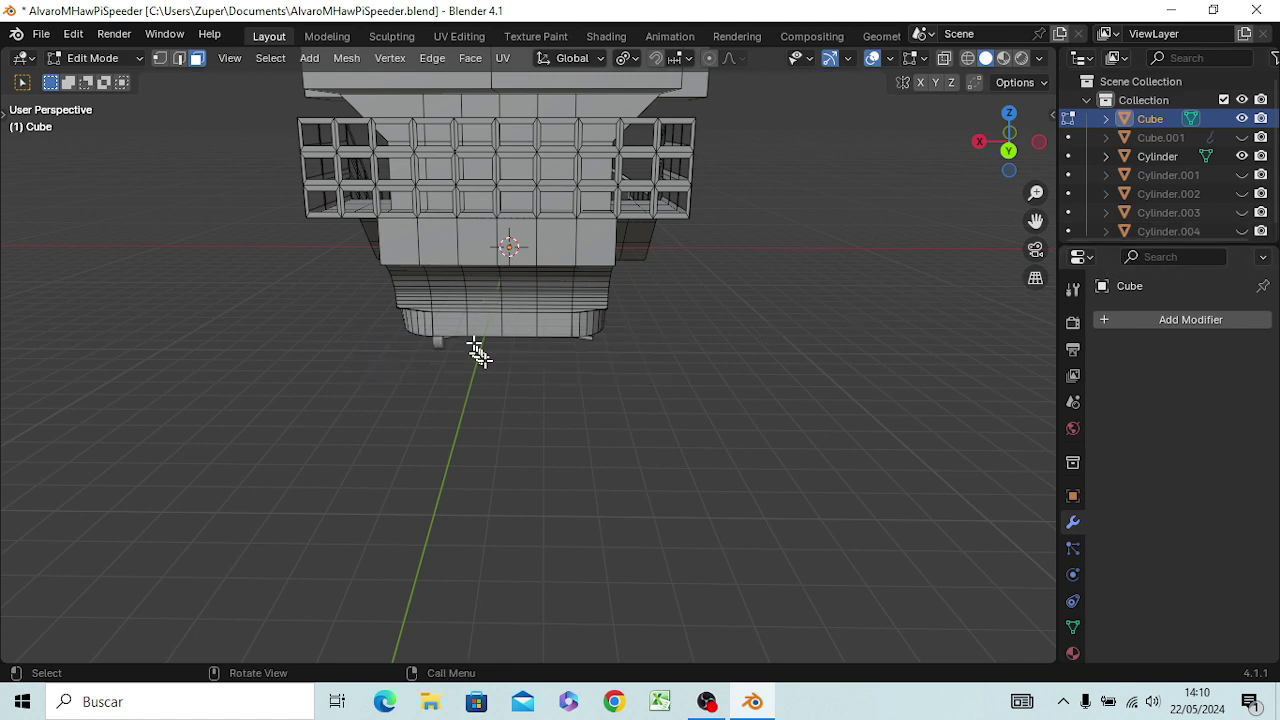
middle_click_drag(486, 358, 495, 330)
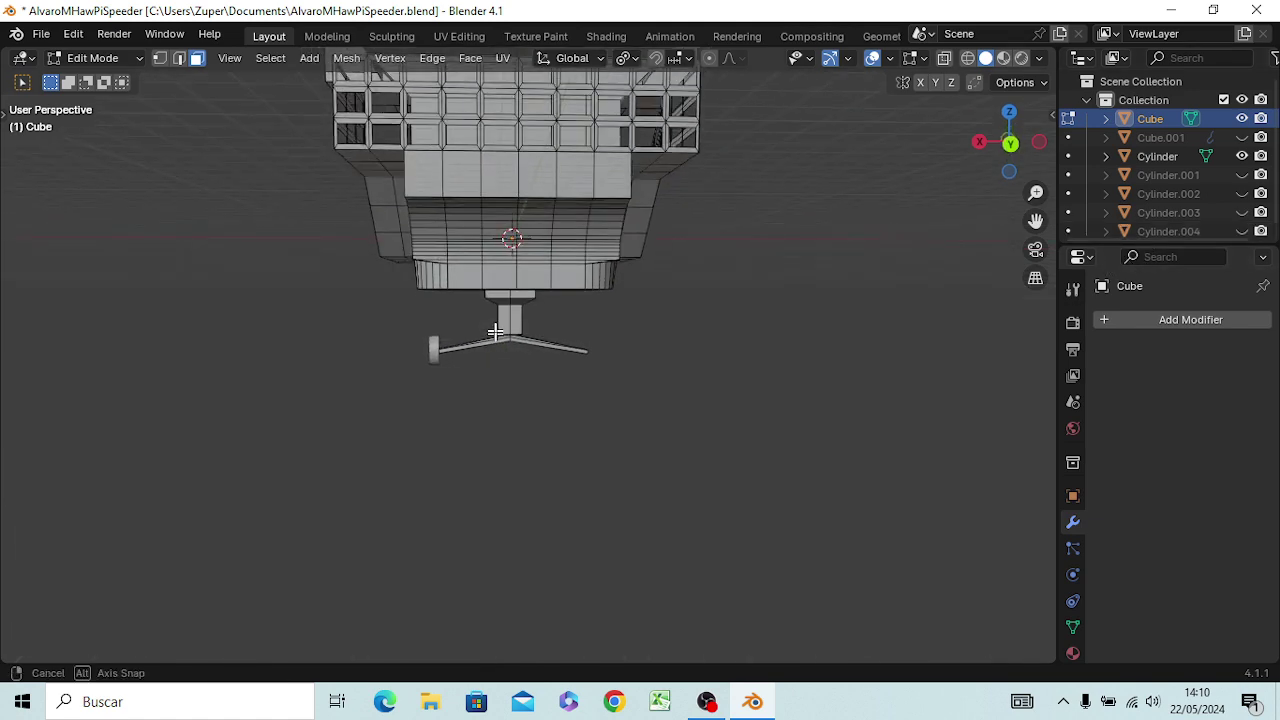
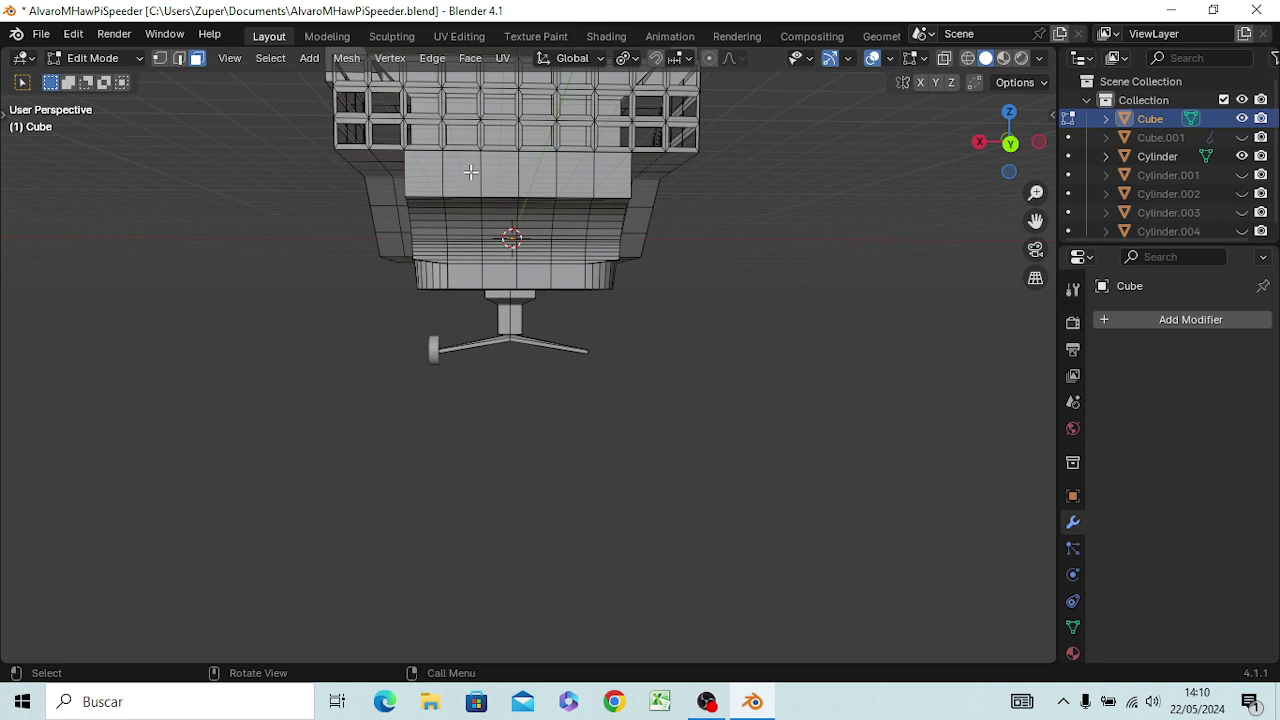
- Select the underside face block, unhide Cylinder.001–.004, and view the model from the right
left_click_drag(470, 172, 564, 276)
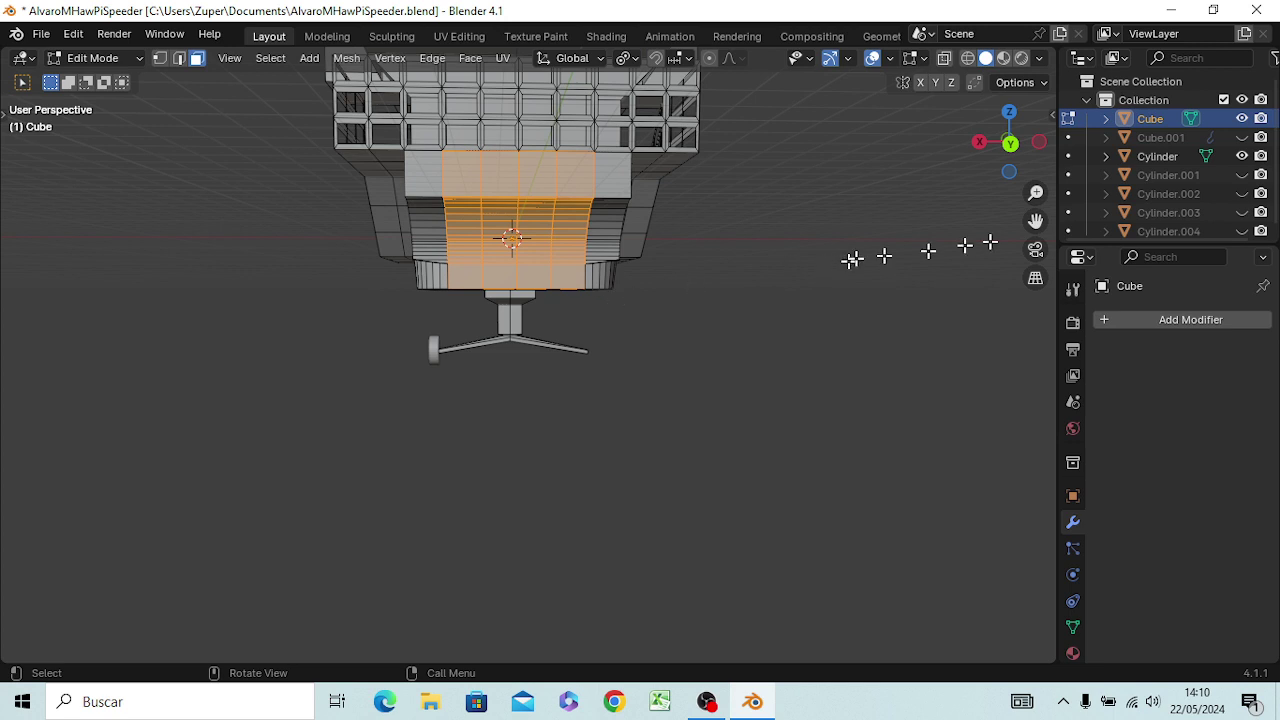
left_click(1242, 175)
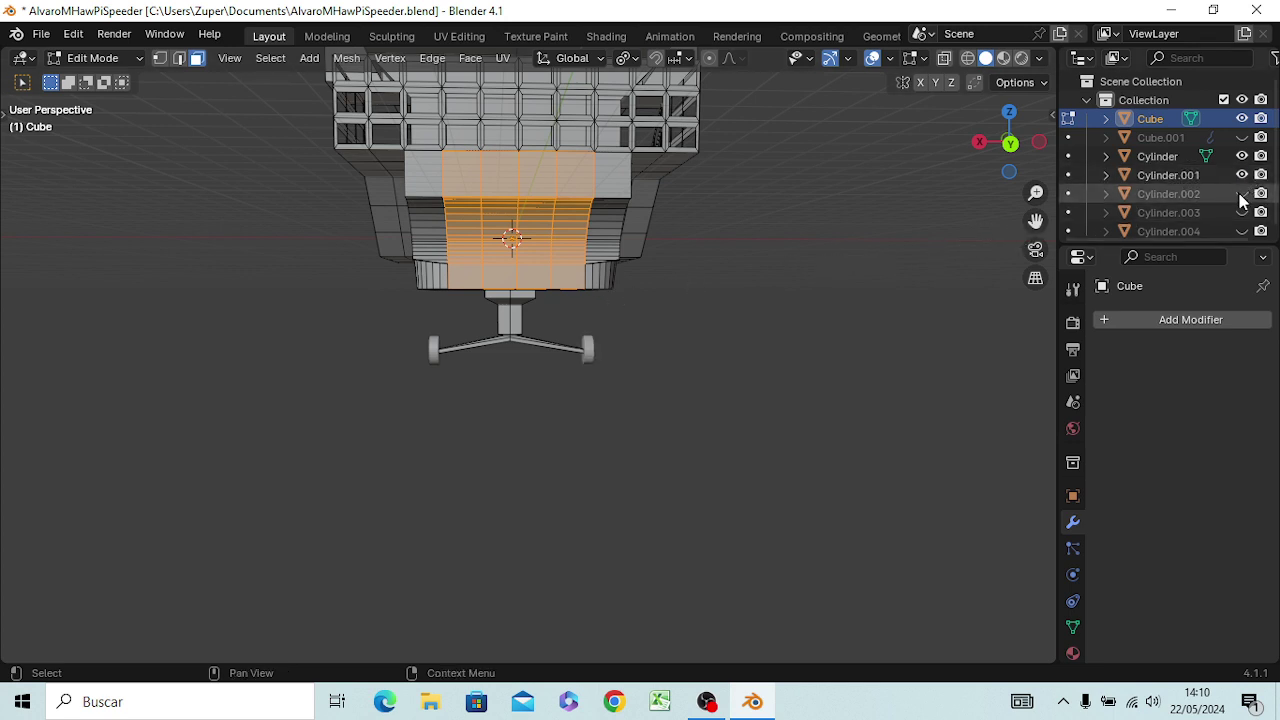
left_click(1242, 193)
left_click(1242, 231)
left_click(1242, 212)
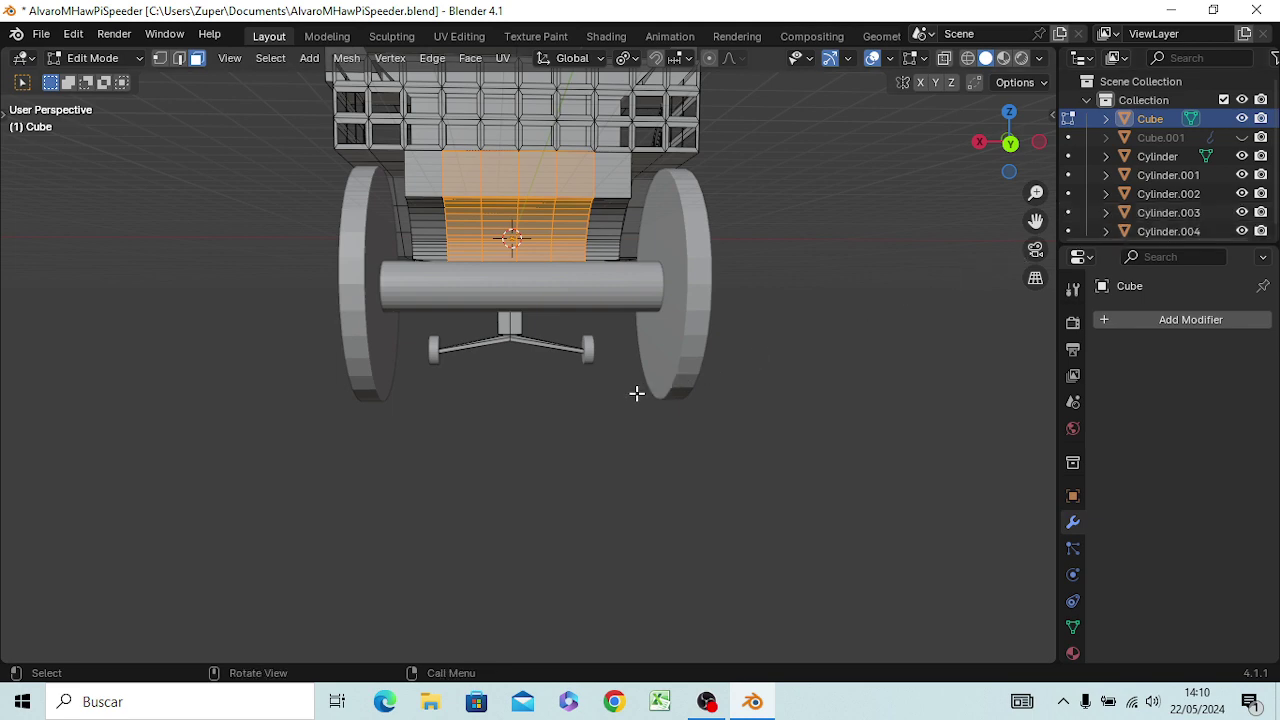
key("KP_3")
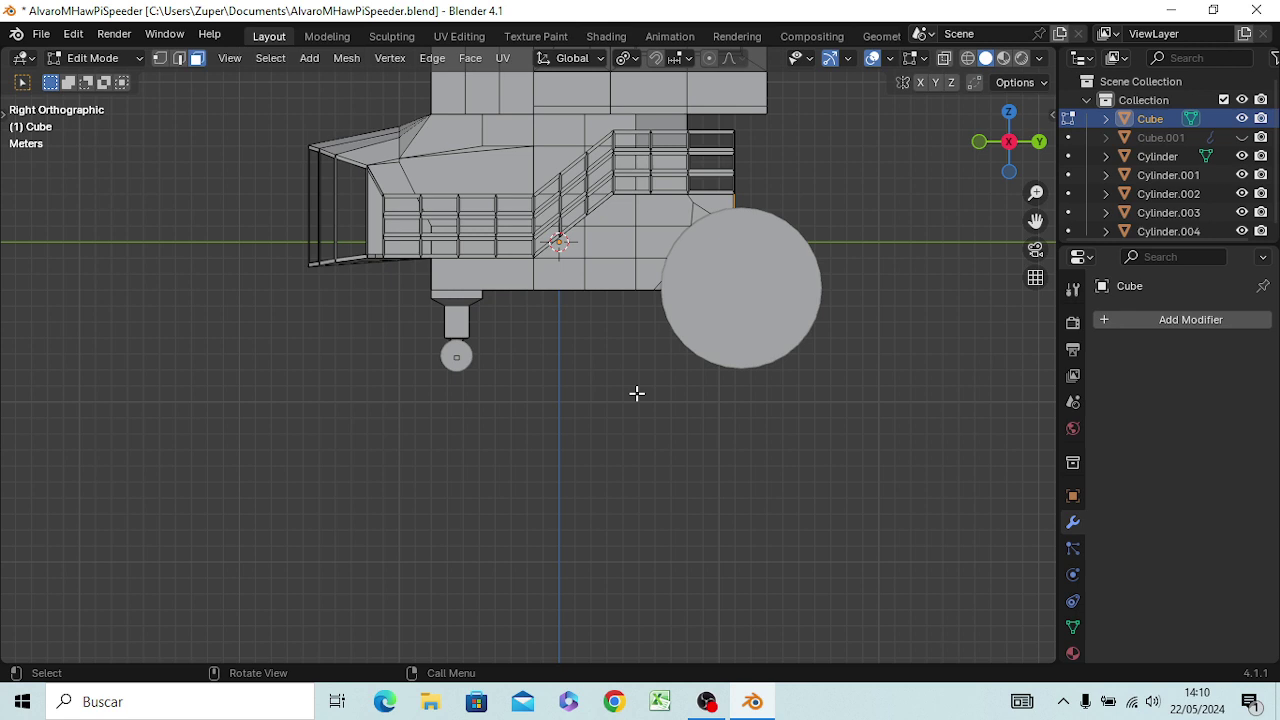
- In wireframe shading, extrude the underside faces about 4.865 m along global Y toward the rear wheel
key("z")
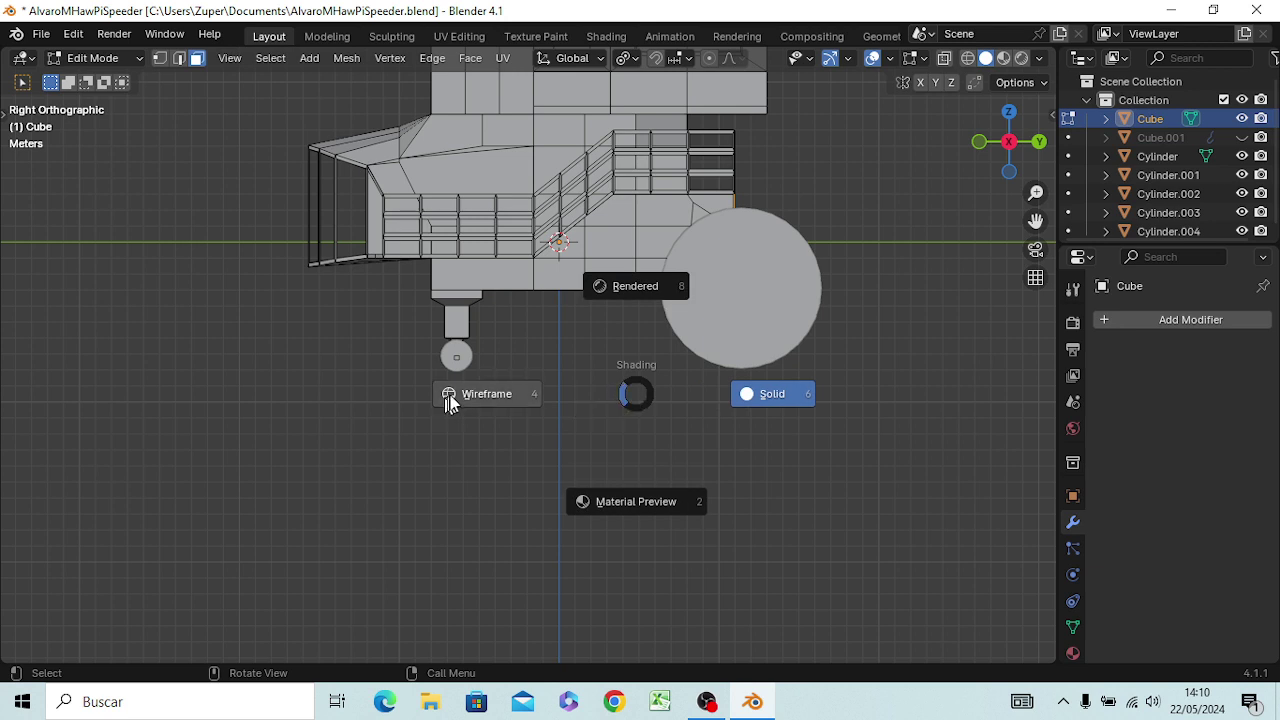
left_click(452, 392)
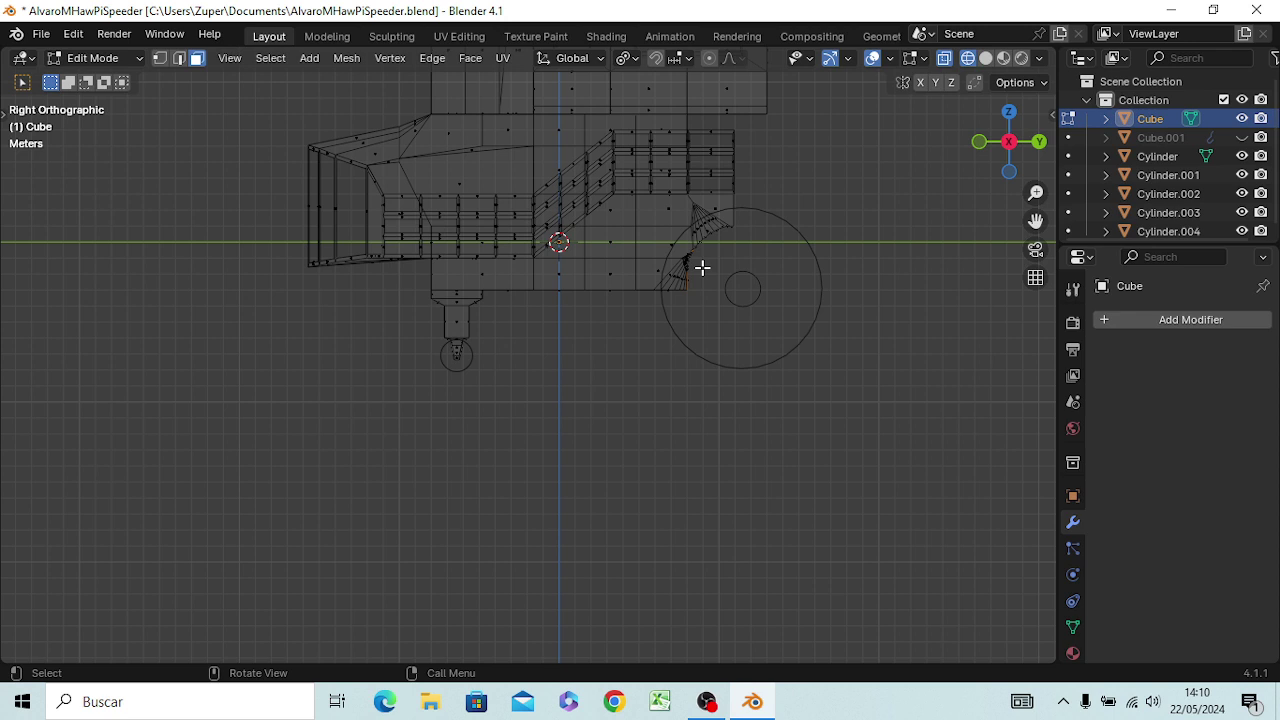
key("g")
key("z")
key("z")
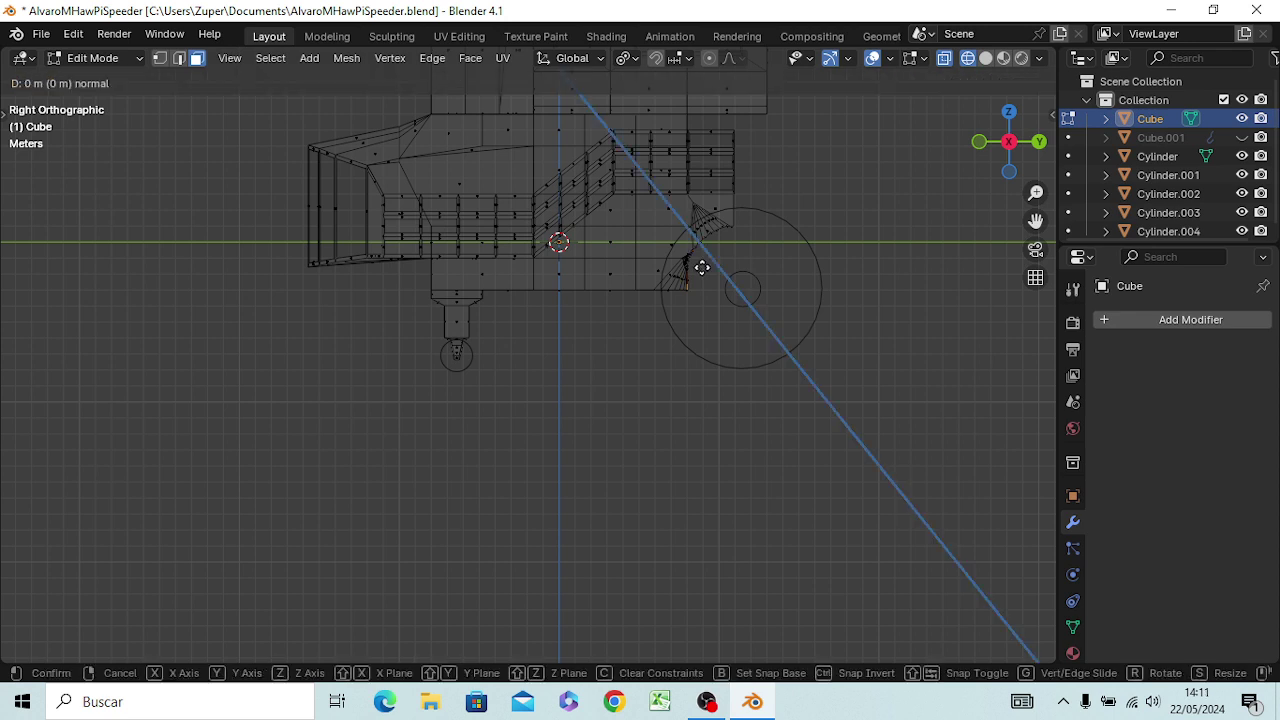
key("y")
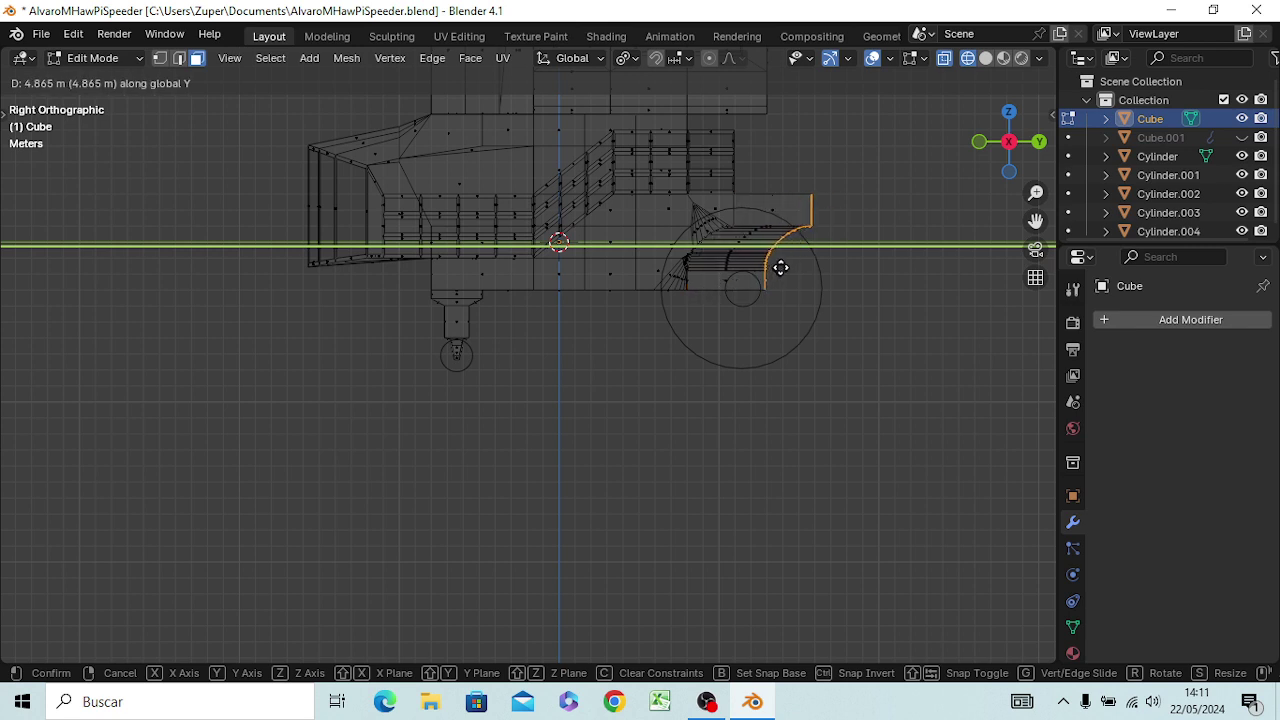
left_click(780, 267)
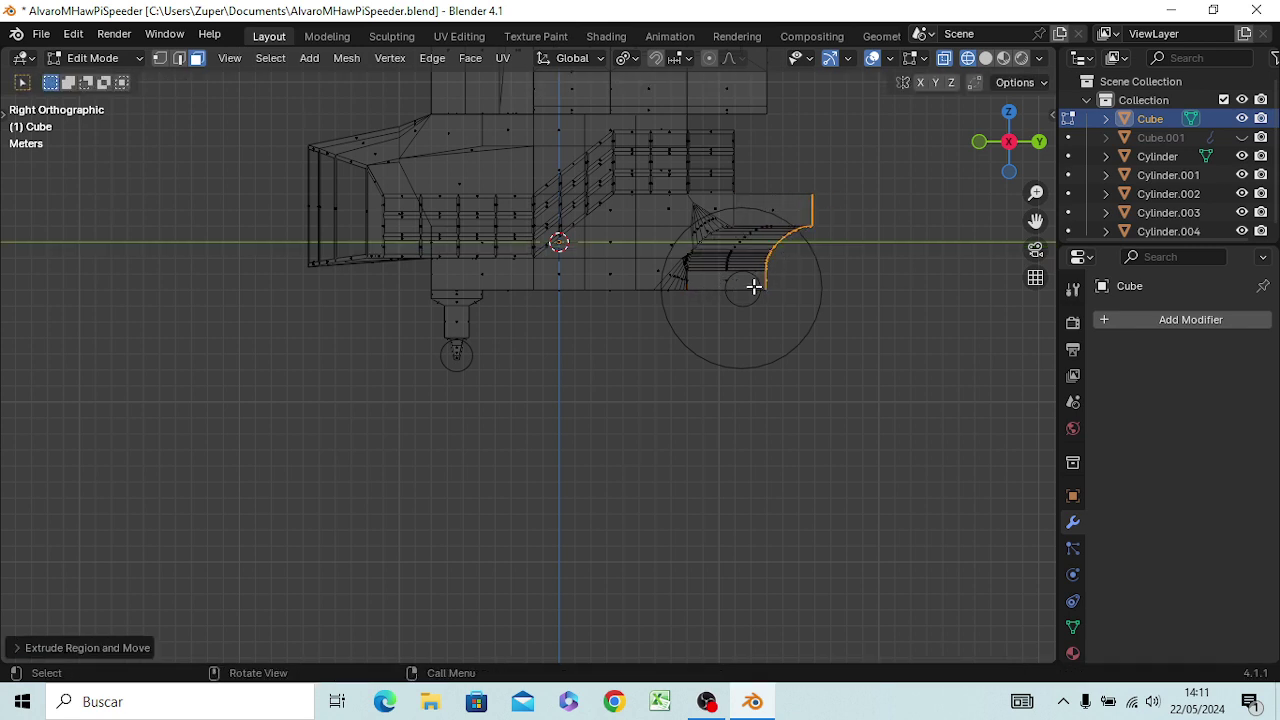
mouse_move(860, 287)
middle_mouse_down()
mouse_move(884, 285)
mouse_move(742, 281)
mouse_move(686, 214)
middle_mouse_up()
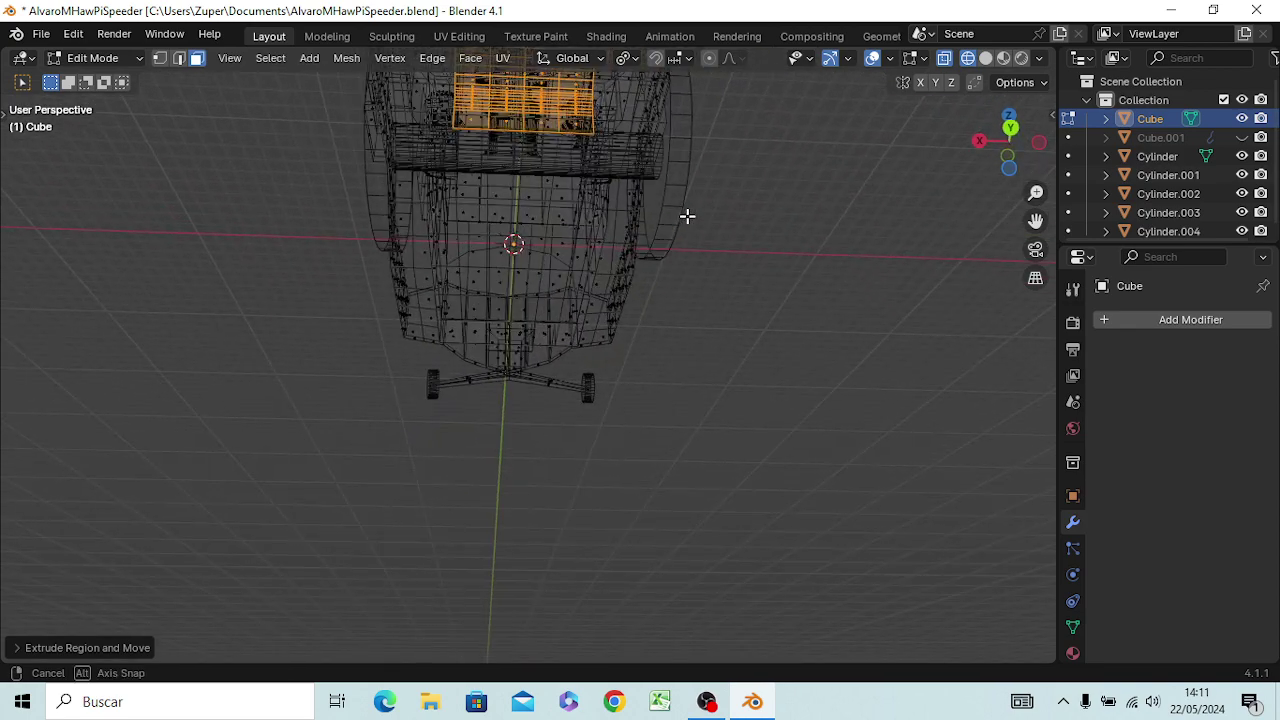
left_click(464, 157)
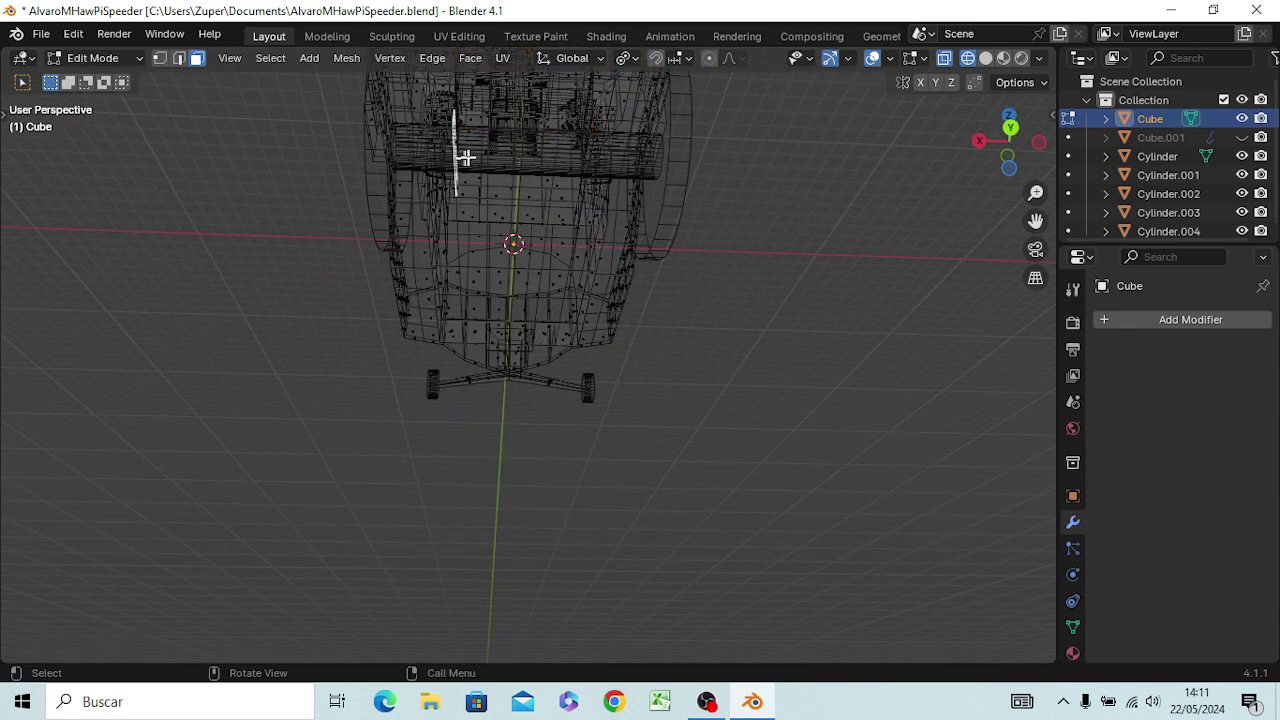
left_click(474, 155)
- Return to solid shading and select the two underside faces between the rear wheels
key("z")
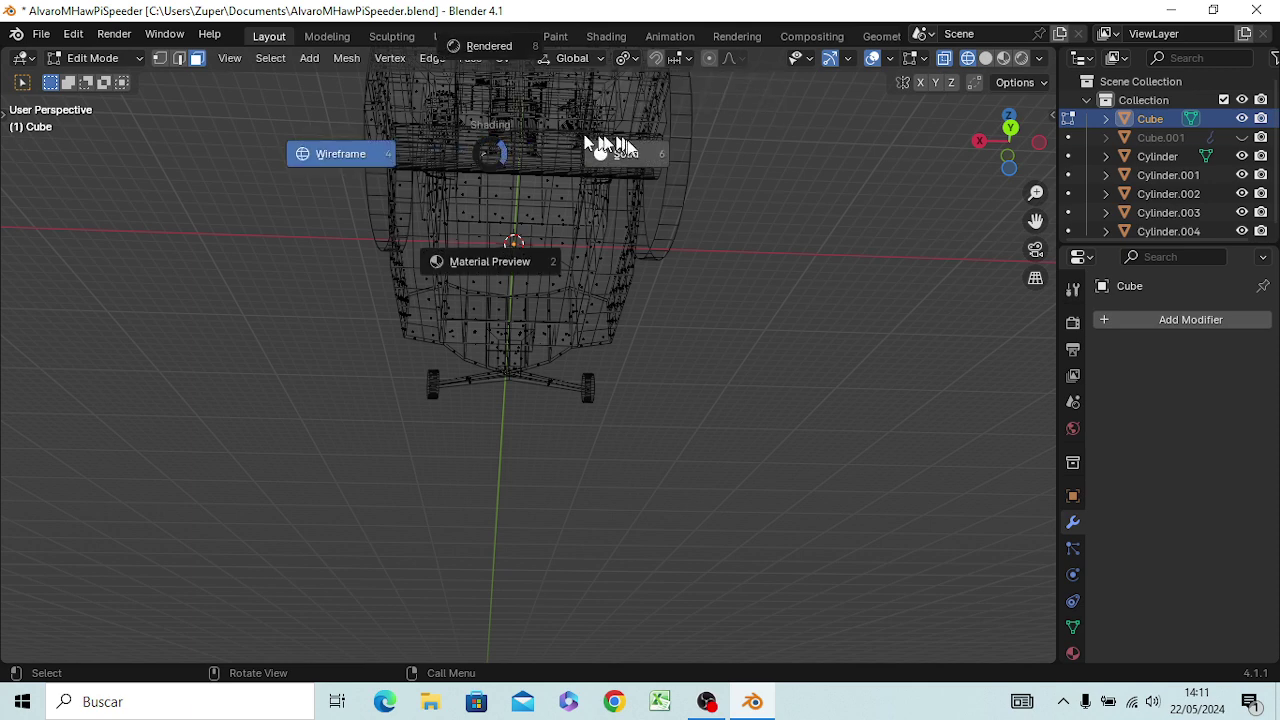
left_click(616, 158)
mouse_move(586, 194)
middle_mouse_down()
mouse_move(568, 238)
mouse_move(529, 149)
middle_mouse_up()
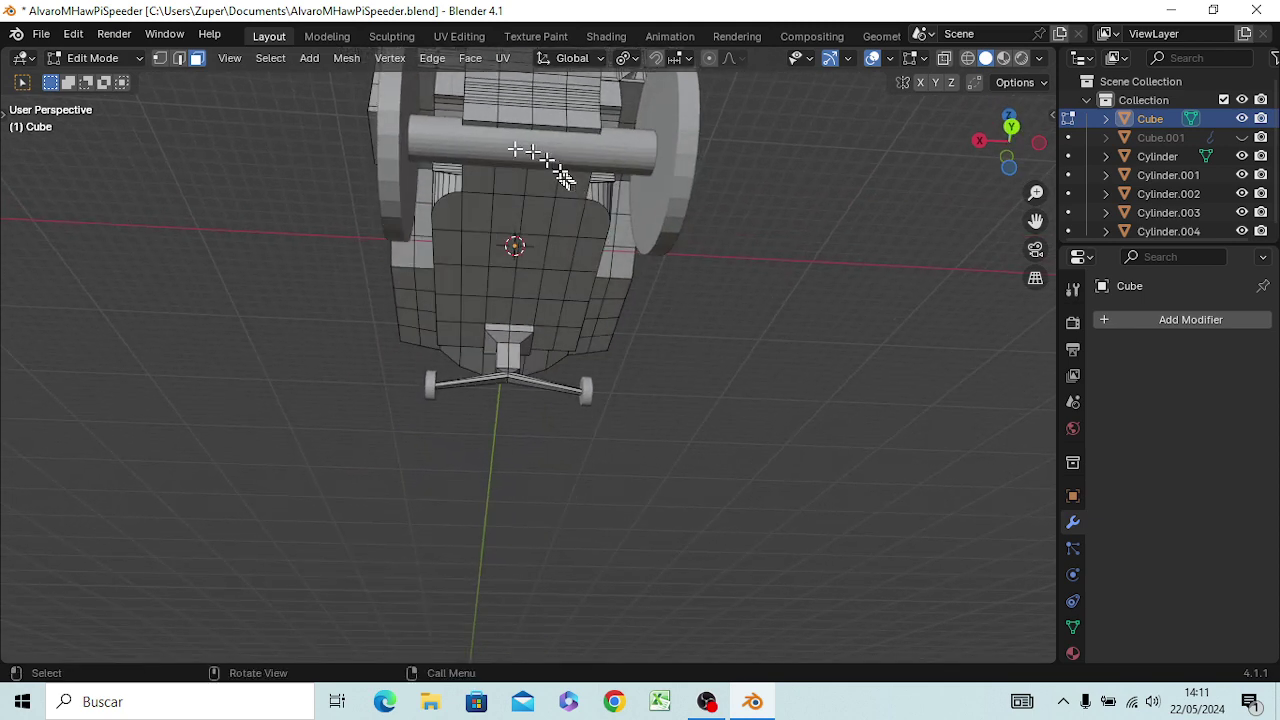
left_click(484, 124)
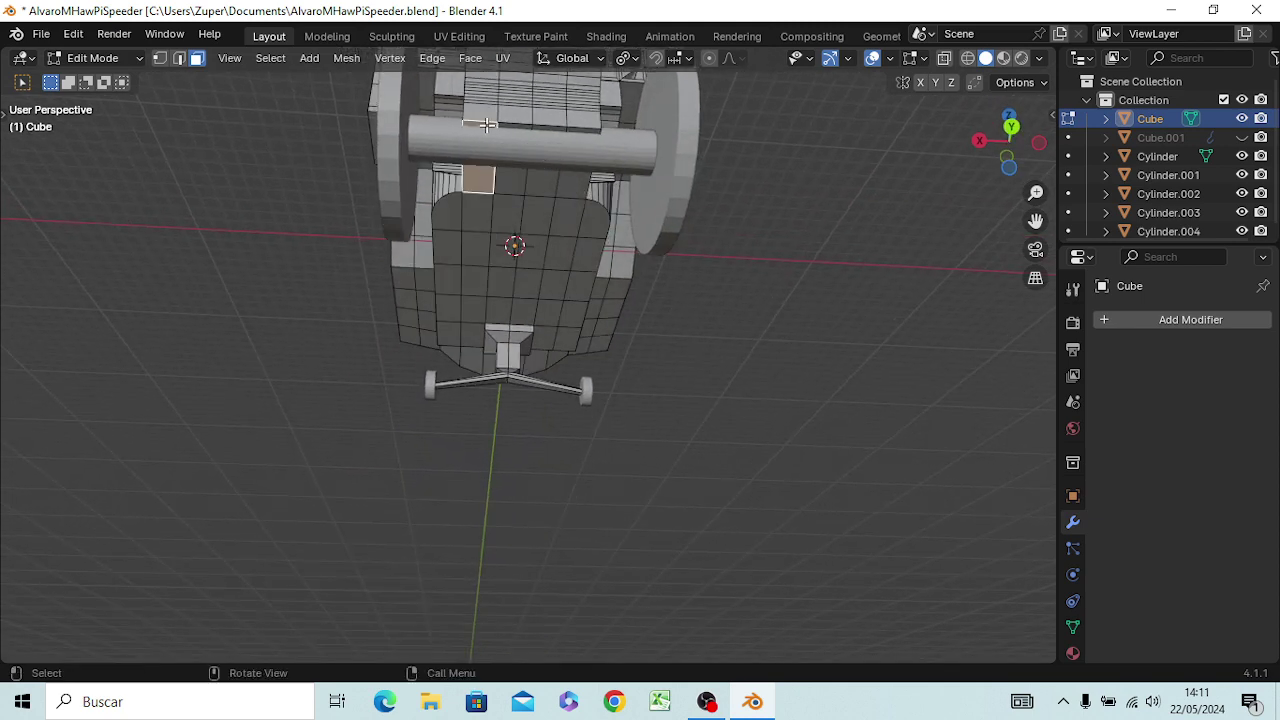
left_click(515, 125)
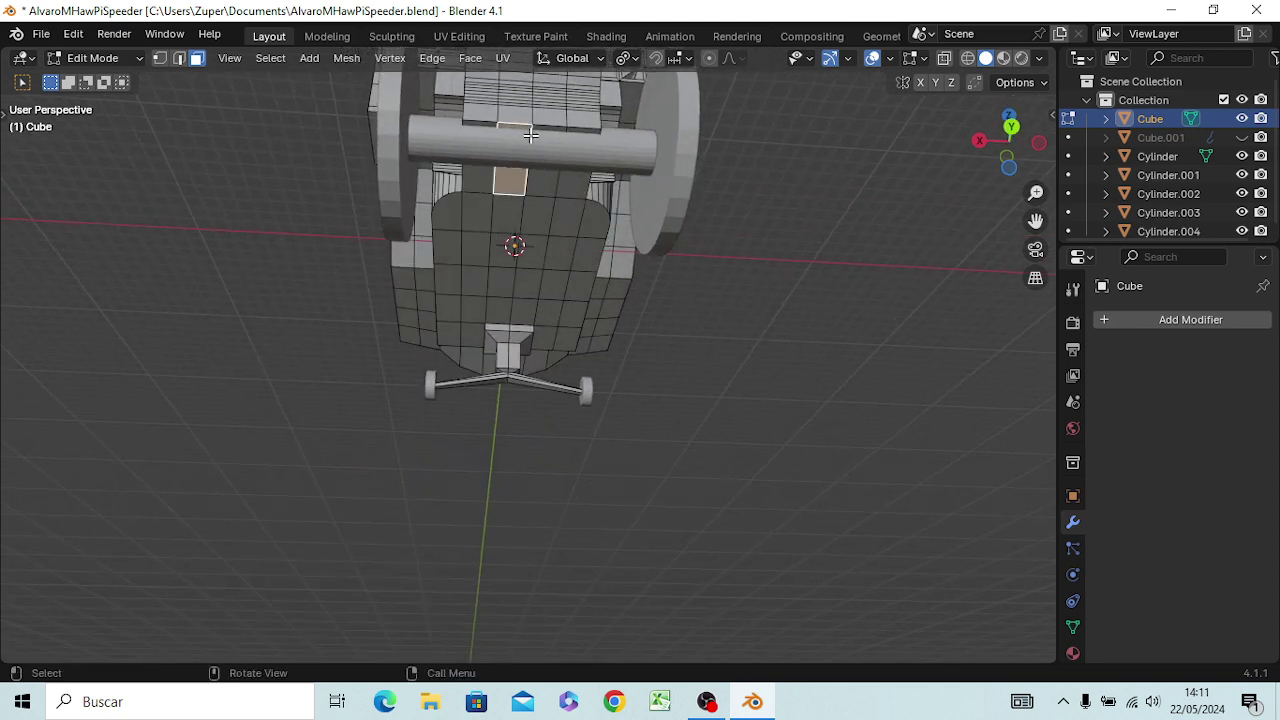
left_click(488, 125)
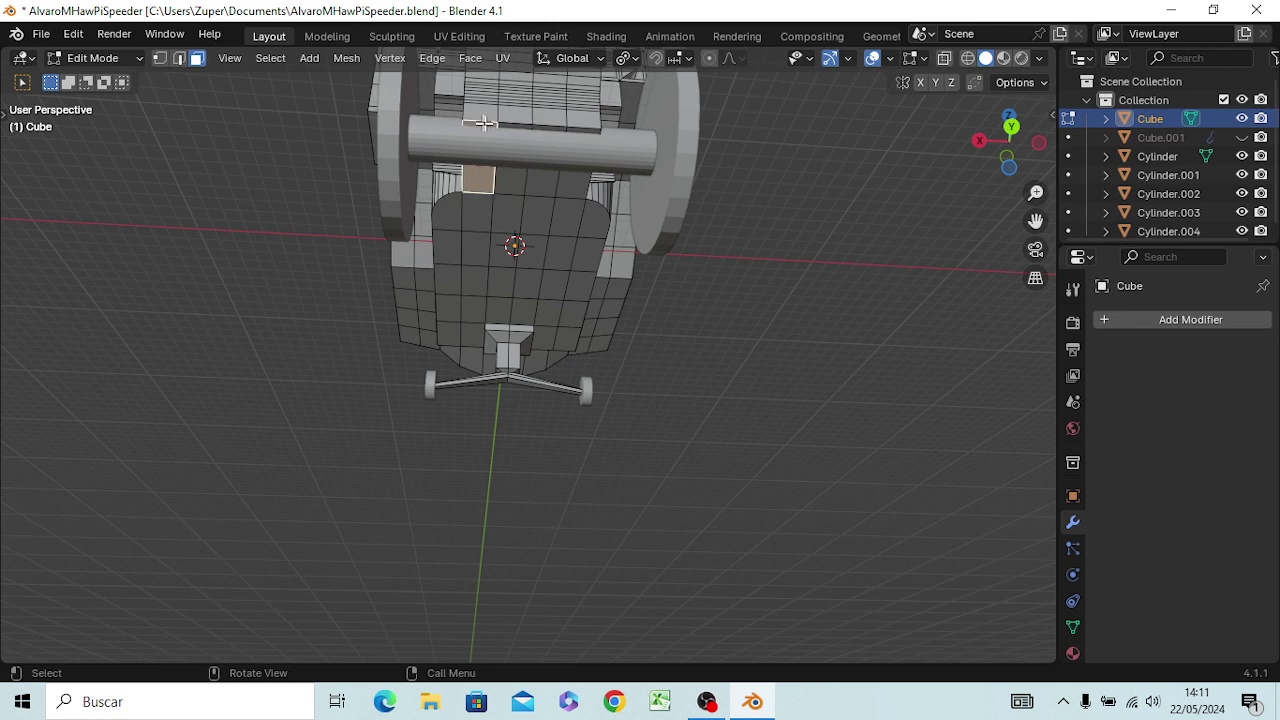
left_click(584, 130)
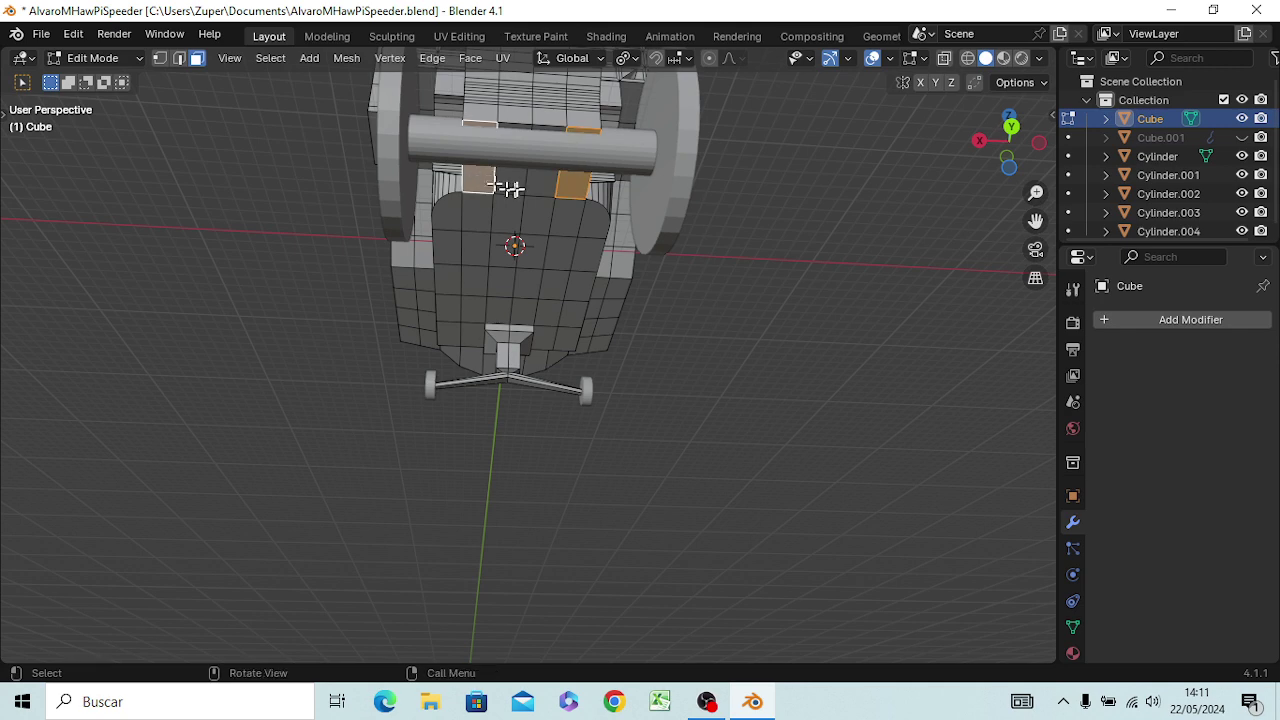
mouse_move(514, 186)
middle_mouse_down()
mouse_move(543, 200)
mouse_move(535, 271)
middle_mouse_up()
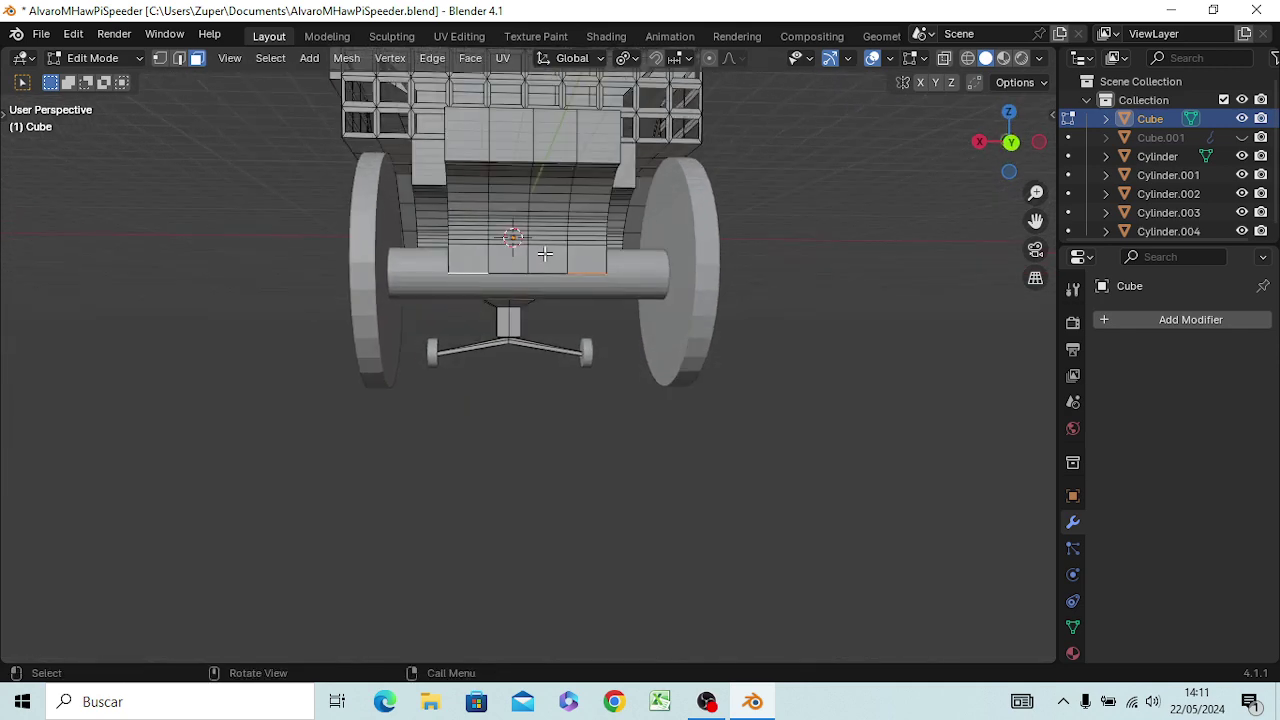
- From the back view, move the two underside faces about 1.583 m straight down along Z
key("ctrl+KP_1")
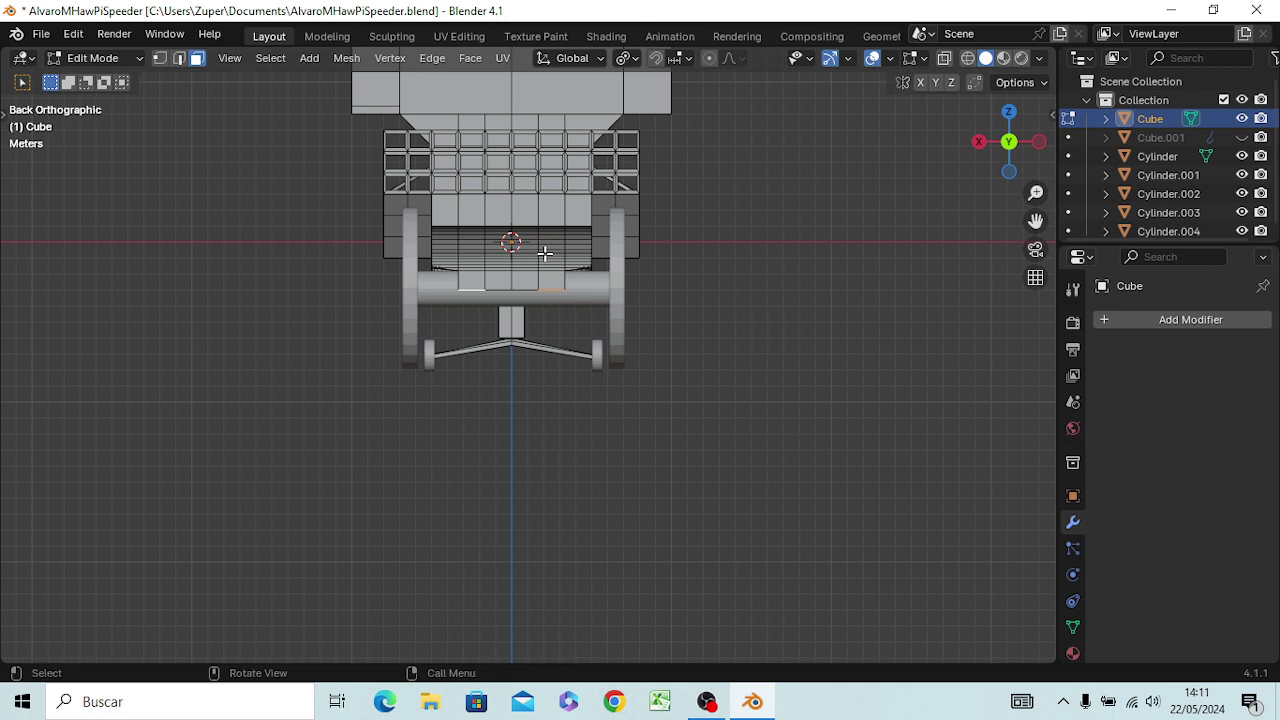
key("g")
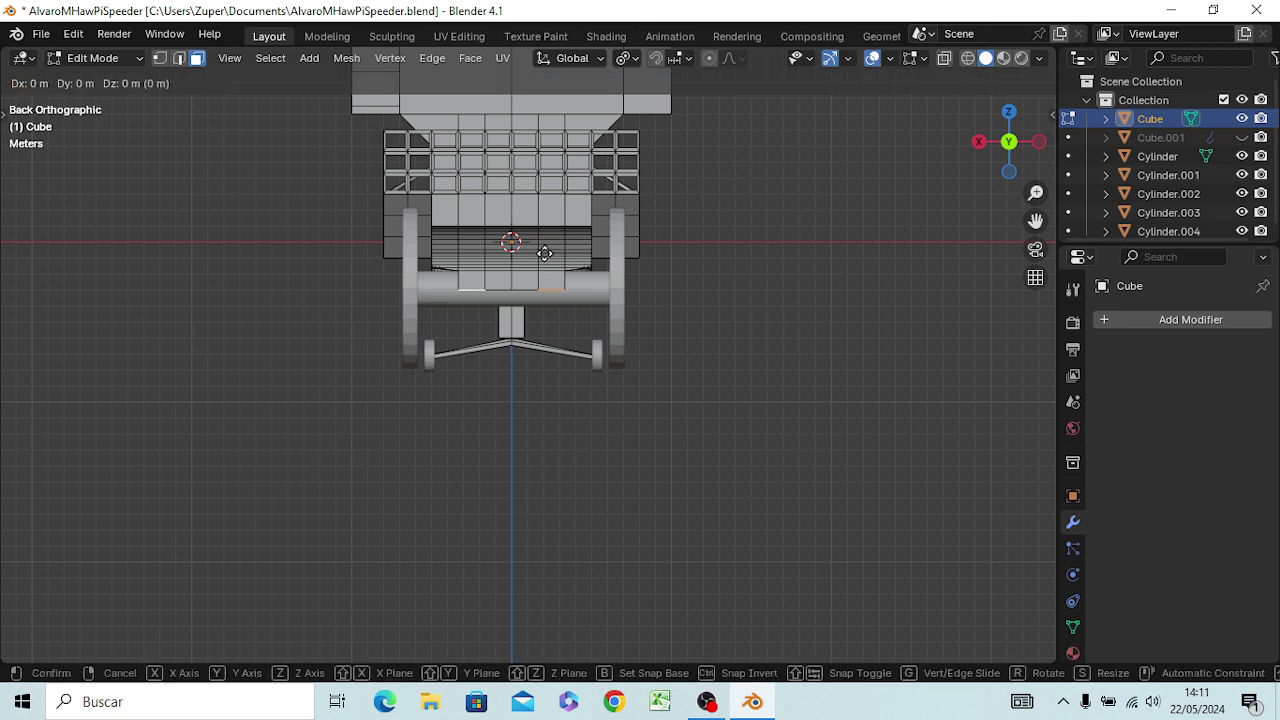
key("z")
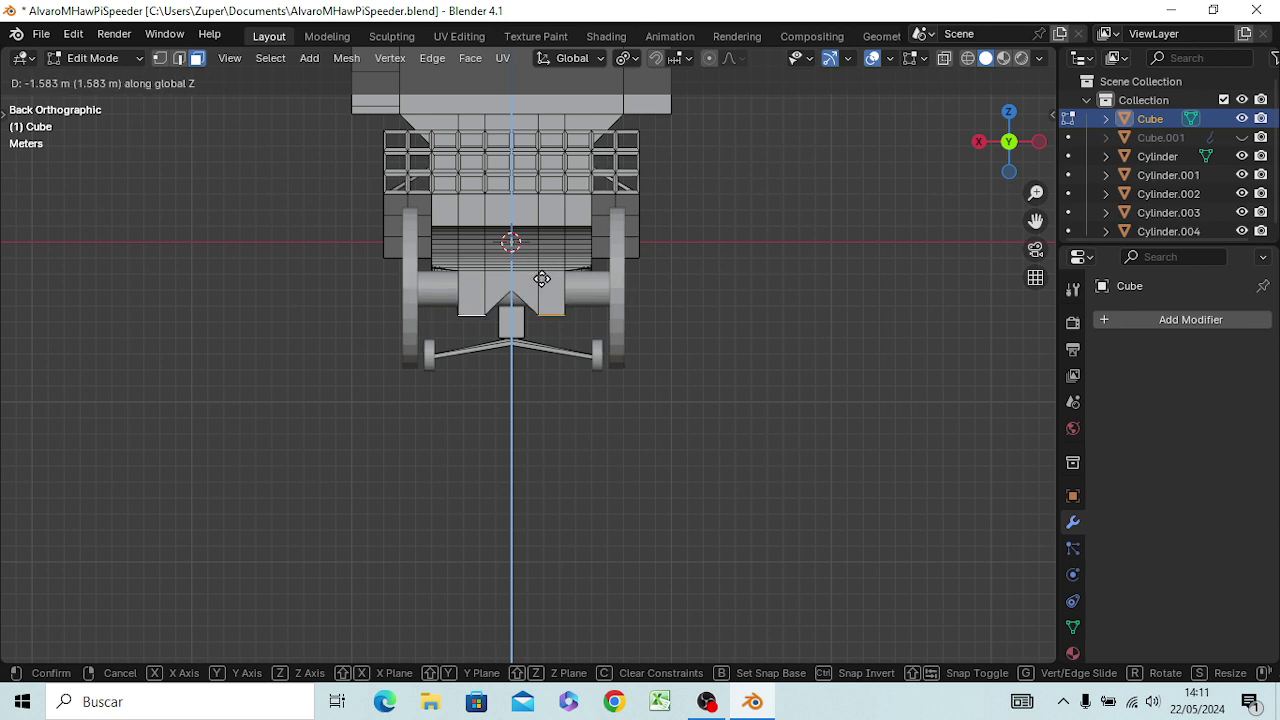
left_click(541, 279)
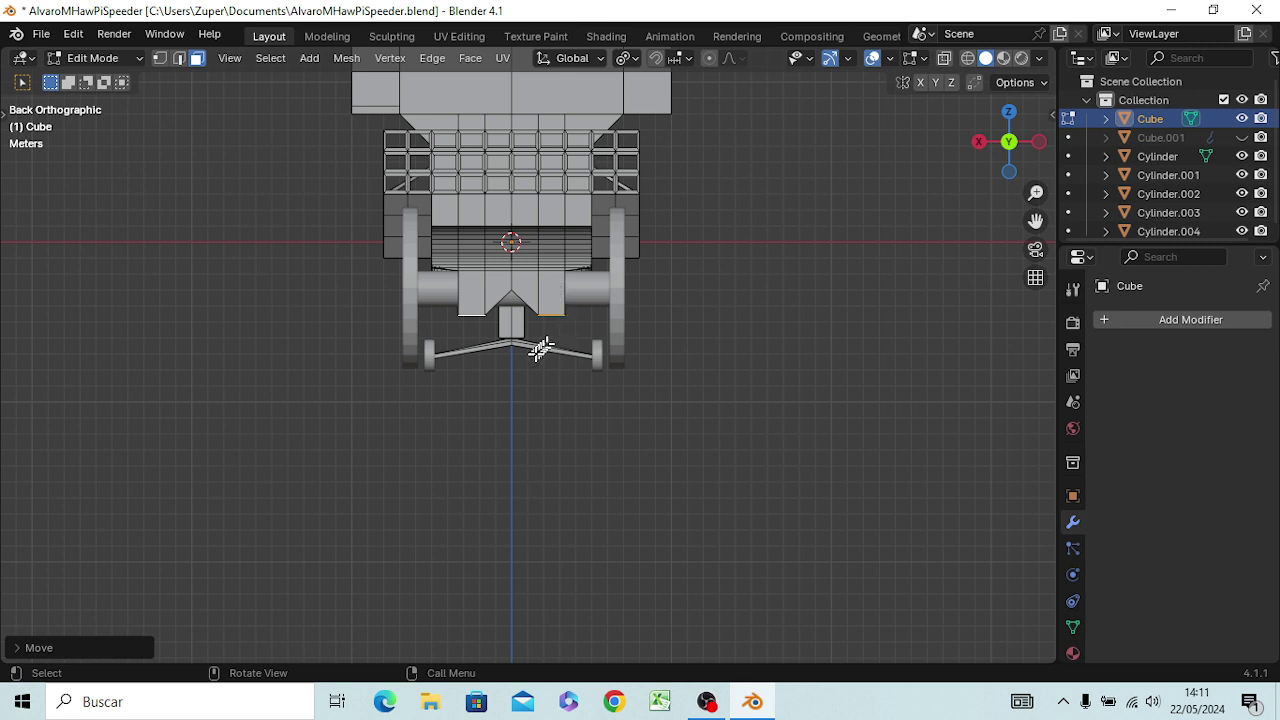
mouse_move(467, 355)
middle_mouse_down()
mouse_move(533, 355)
mouse_move(570, 300)
middle_mouse_up()
left_click(612, 236)
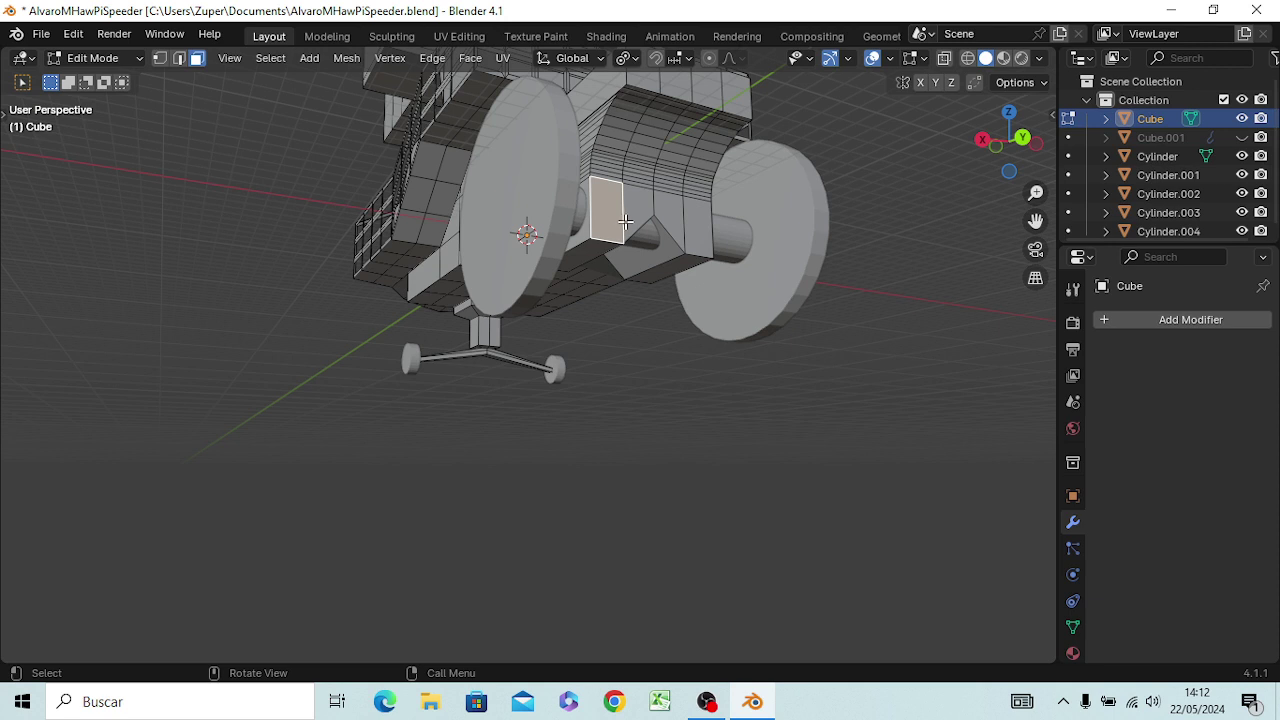
- In edge mode, select the bottom edges of both hanging underside blocks
key("2")
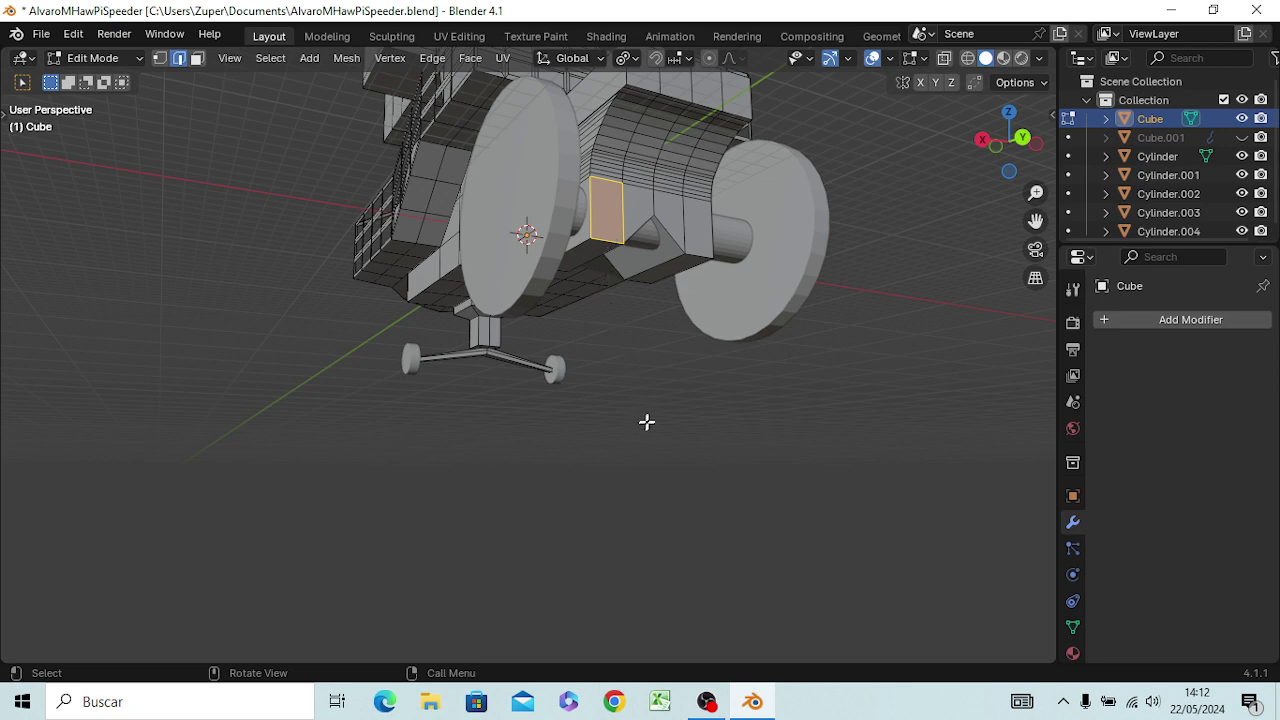
left_click(641, 410)
left_click(601, 237)
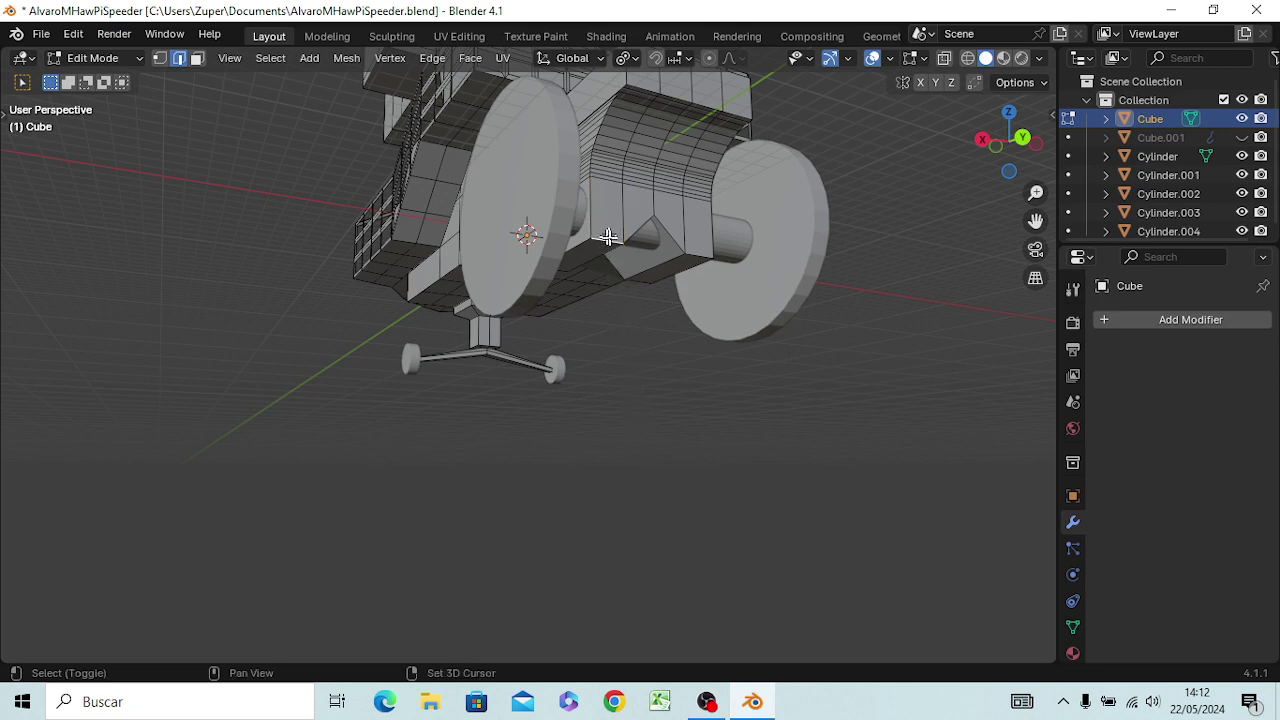
left_click(700, 250, "shift")
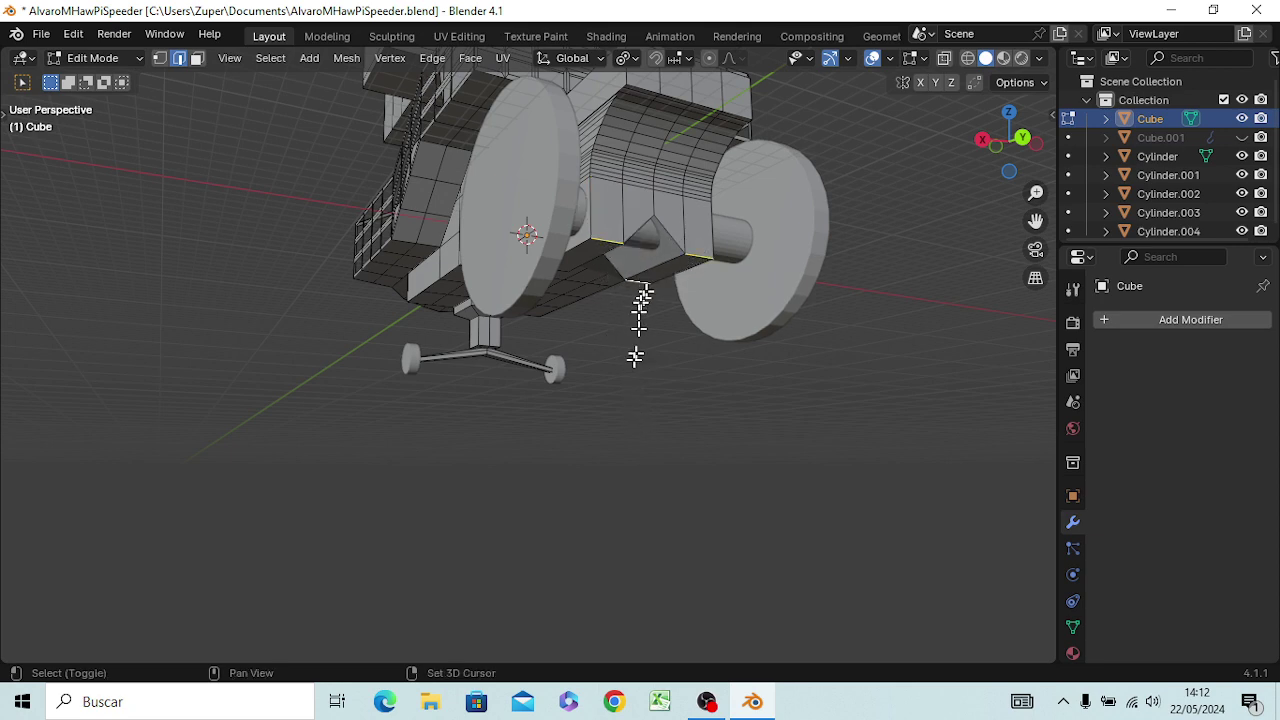
mouse_move(634, 337)
middle_mouse_down()
mouse_move(634, 408)
mouse_move(566, 397)
middle_mouse_up()
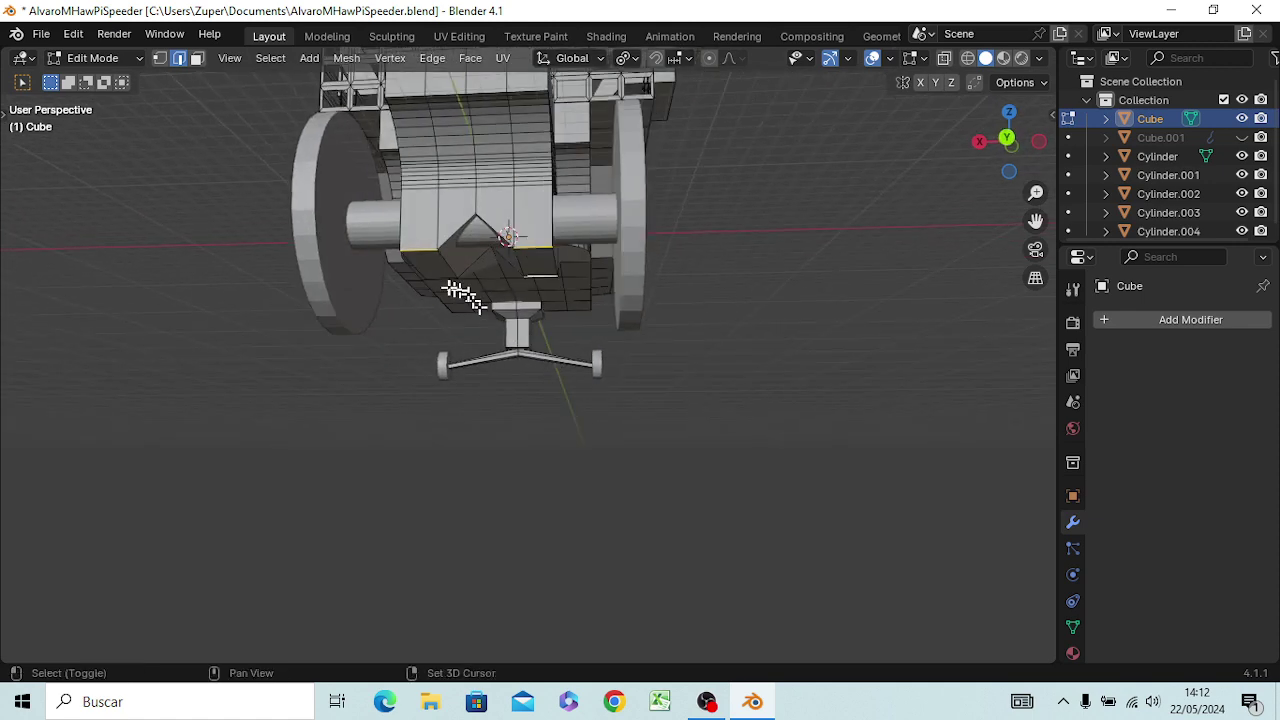
left_click(435, 274, "shift")
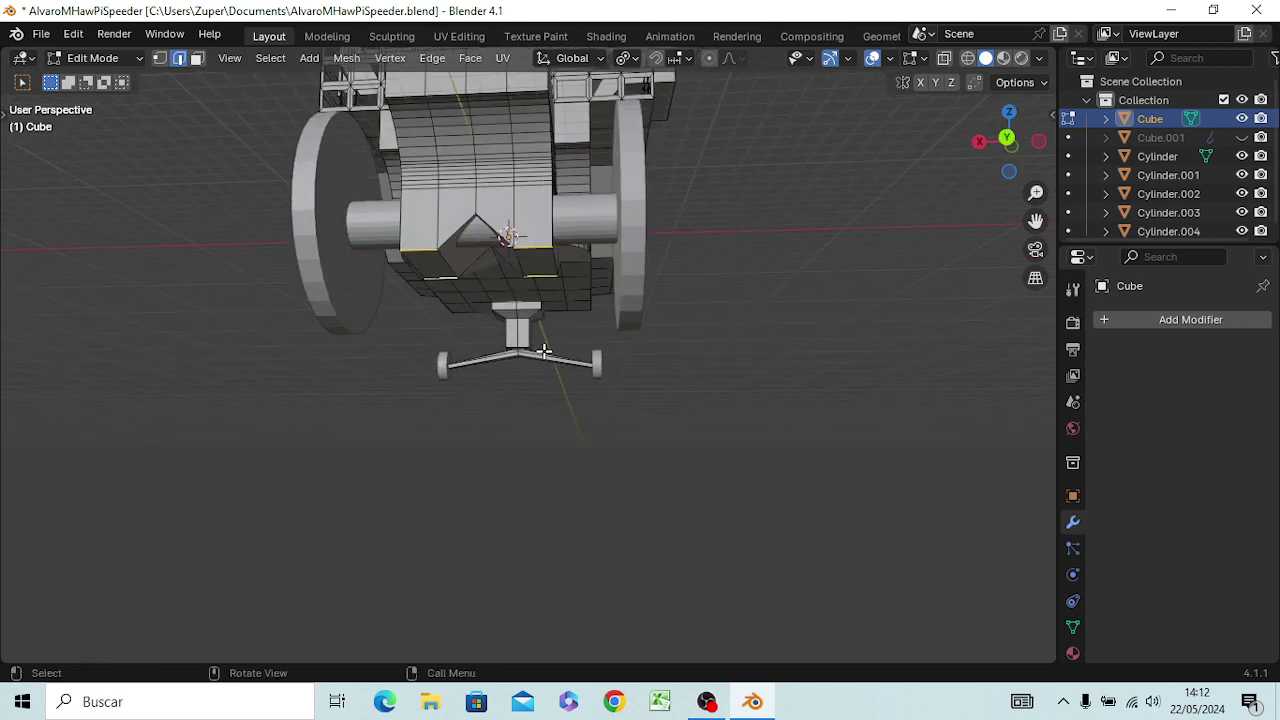
- Bevel those edges with 7 segments, about 0.242 m wide, and inspect the rounded blocks
key("ctrl+b")
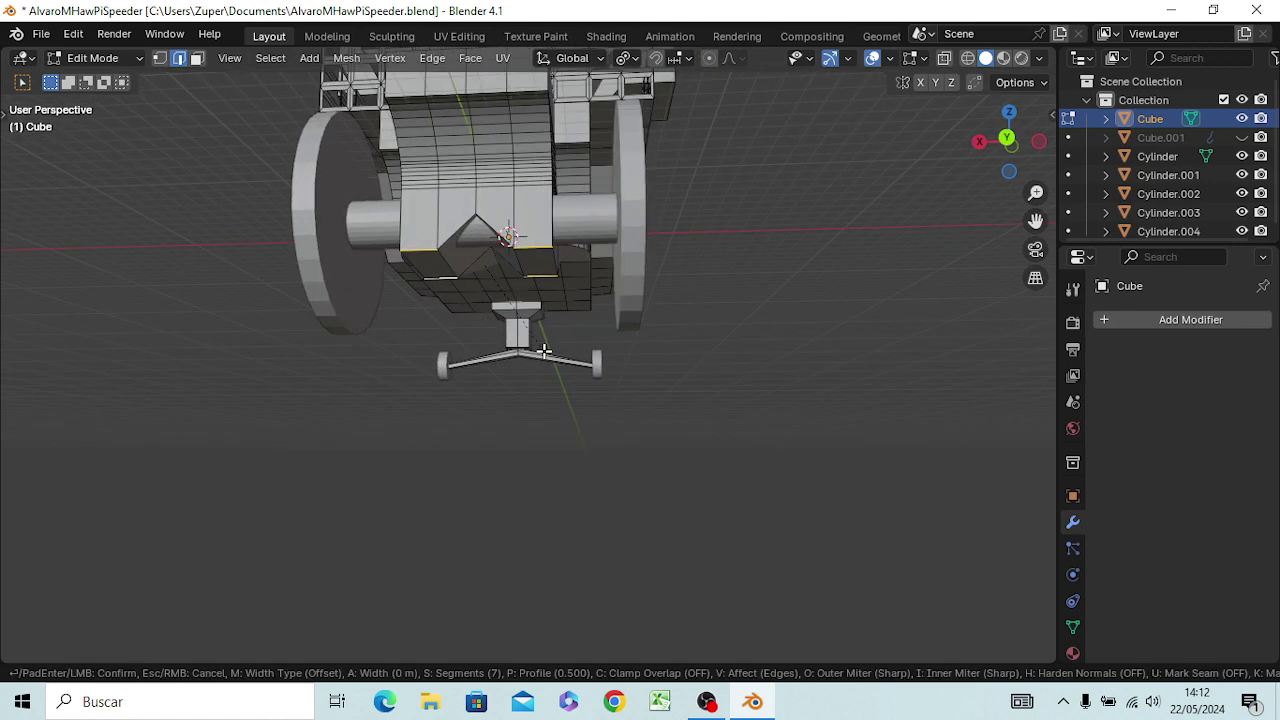
left_click(474, 403)
middle_click_drag(491, 420, 644, 513)
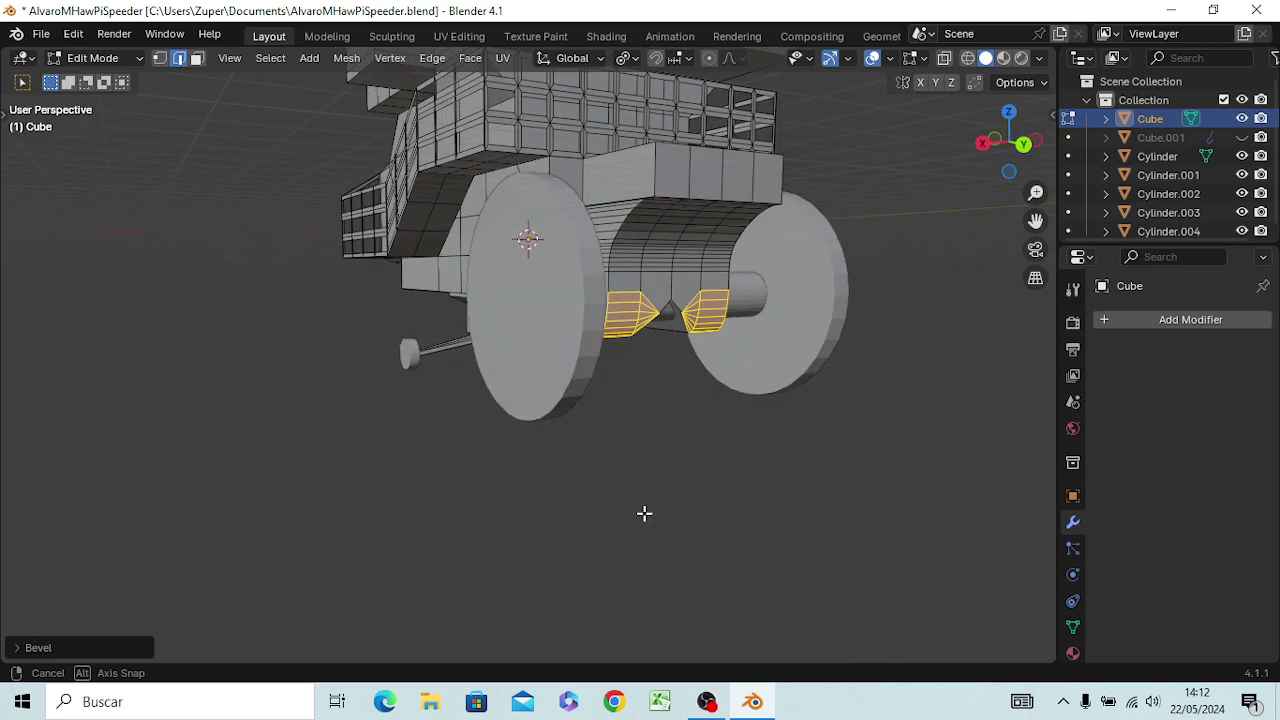
middle_click_drag(644, 513, 812, 488)
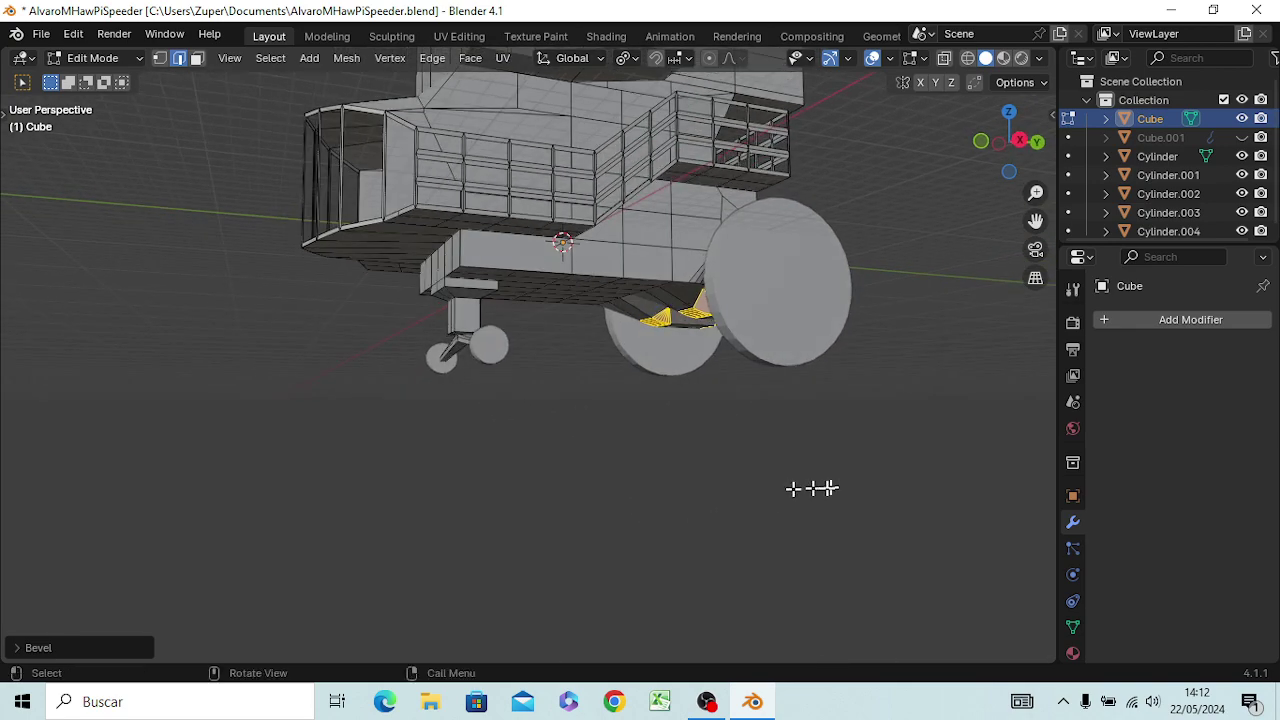
mouse_move(737, 503)
middle_mouse_down()
mouse_move(485, 630)
mouse_move(366, 57)
mouse_move(486, 89)
mouse_move(582, 48)
middle_mouse_up()
scroll(584, 35, "down", 3)
scroll(560, 30, "down", 2)
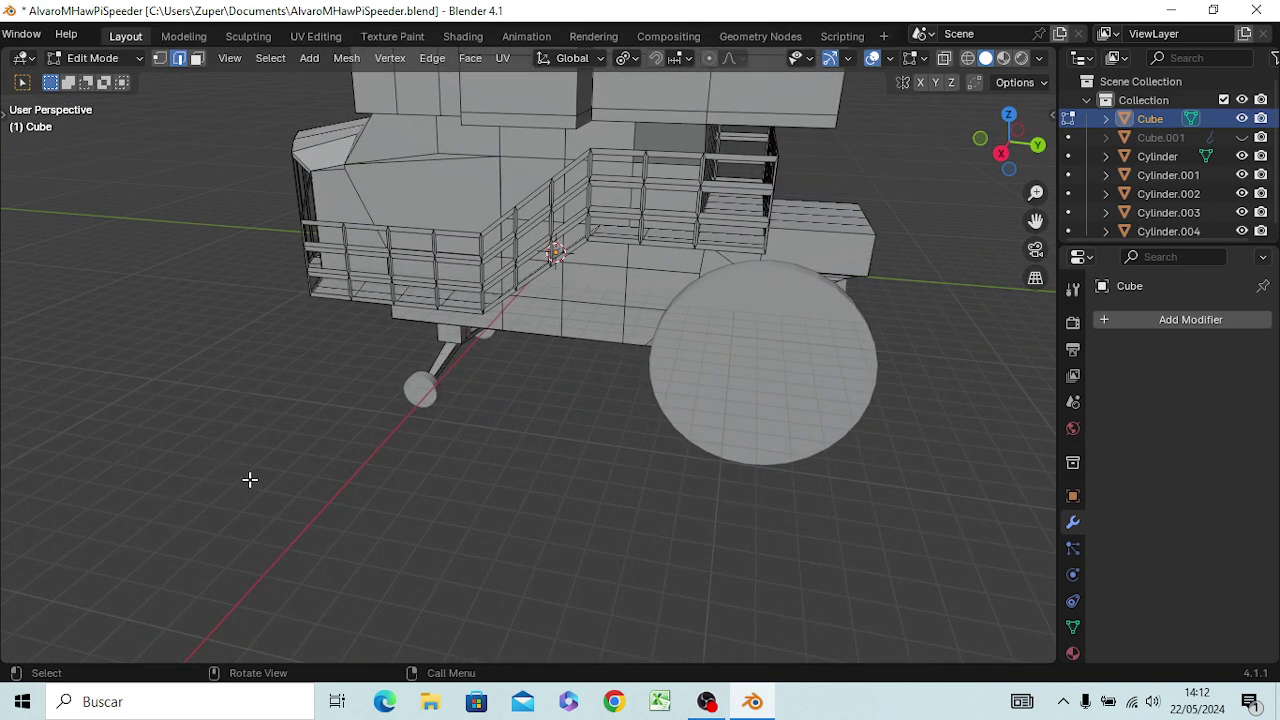
scroll(250, 480, "down", 3)
mouse_move(206, 557)
middle_mouse_down()
mouse_move(200, 529)
mouse_move(420, 546)
mouse_move(477, 434)
mouse_move(520, 508)
mouse_move(684, 482)
mouse_move(551, 489)
mouse_move(334, 534)
mouse_move(251, 514)
mouse_move(199, 446)
mouse_move(260, 534)
mouse_move(551, 486)
mouse_move(429, 455)
mouse_move(369, 537)
mouse_move(317, 503)
mouse_move(131, 490)
mouse_move(371, 531)
mouse_move(471, 523)
mouse_move(617, 542)
middle_mouse_up()
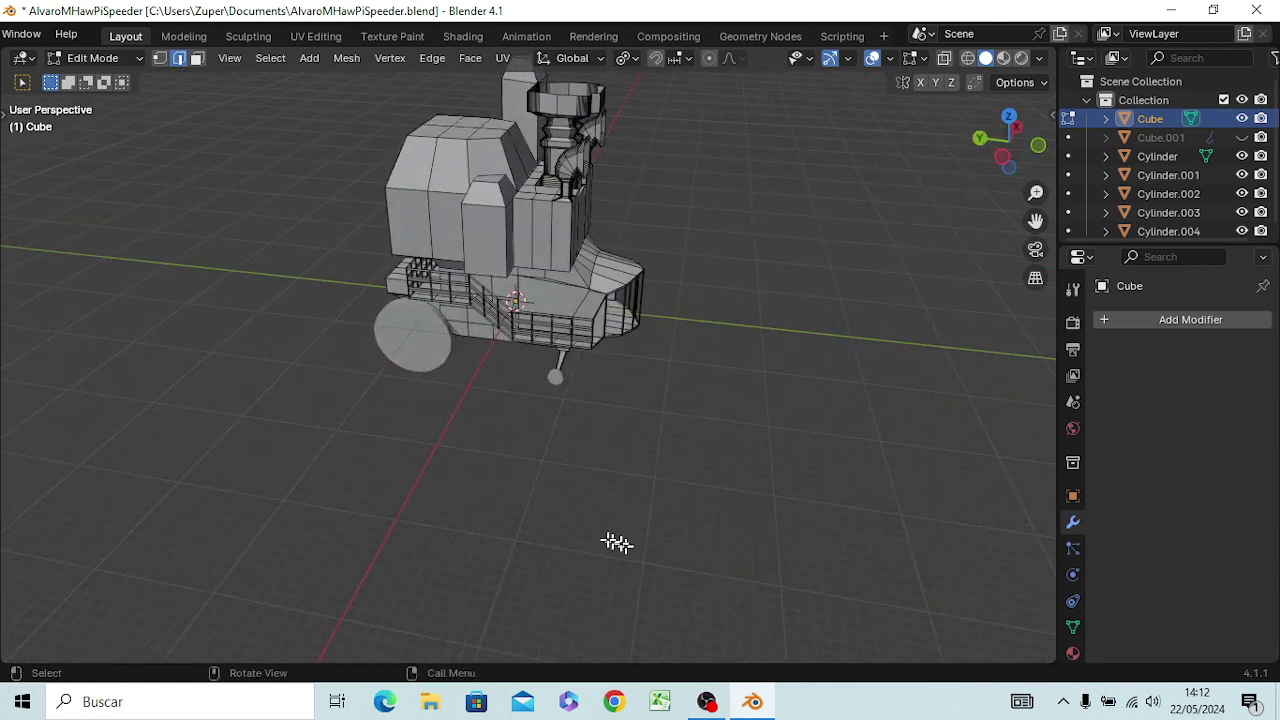